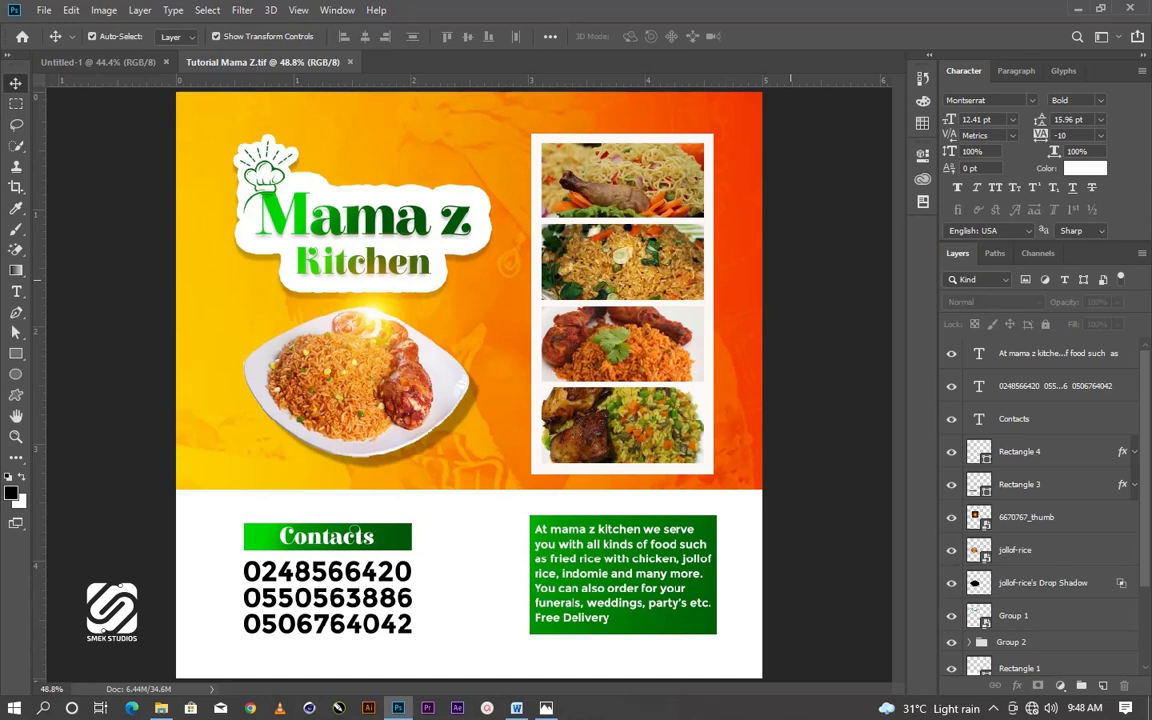
Switch to the blank Untitled-1 document and look over the source images in the Resourses folder
{"action": "left_click", "coordinate": [112, 60]}
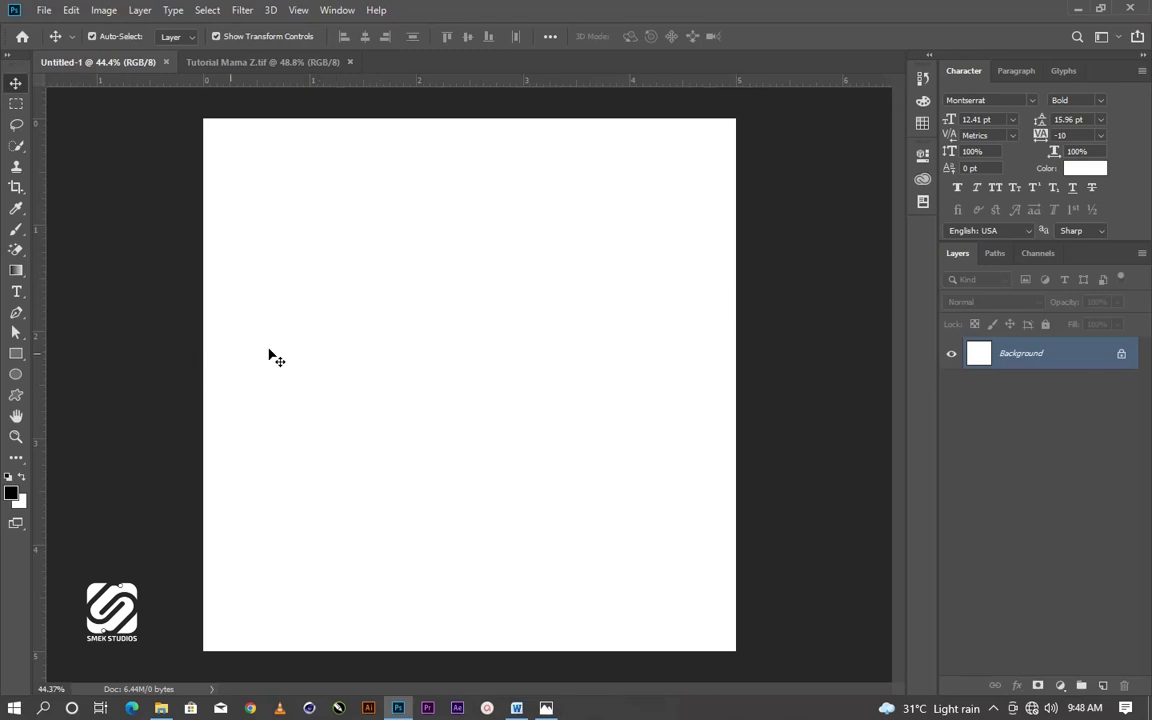
{"action": "left_click", "coordinate": [161, 708]}
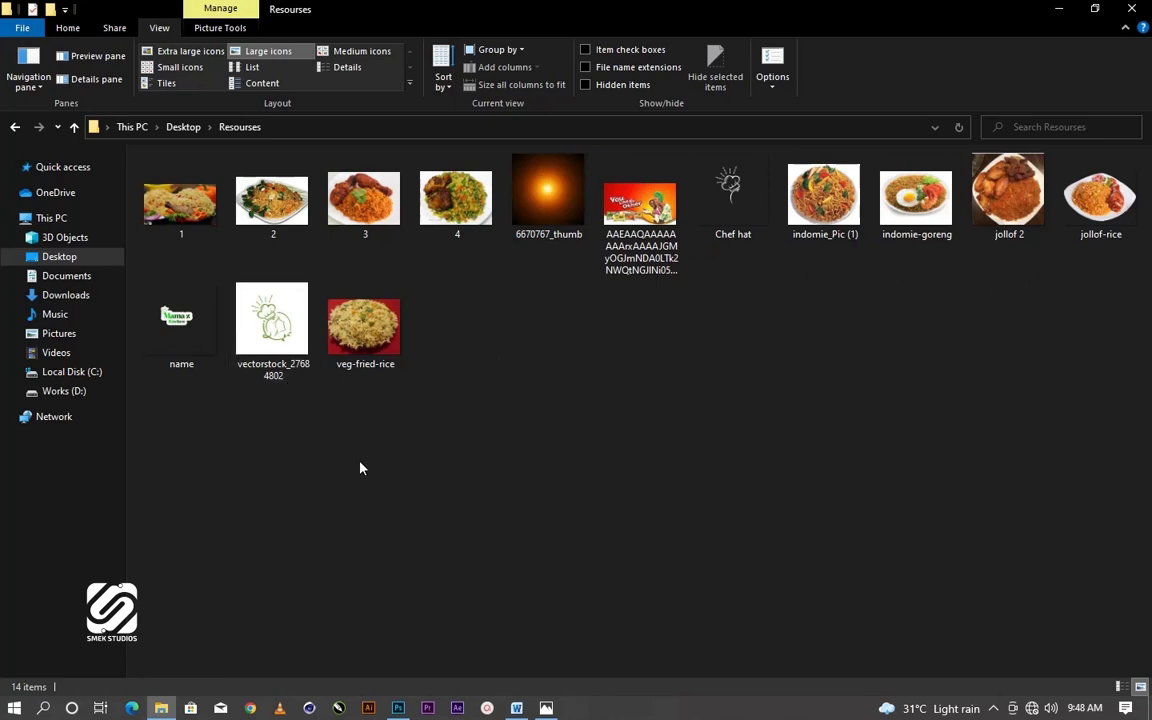
{"action": "left_click", "coordinate": [400, 705]}
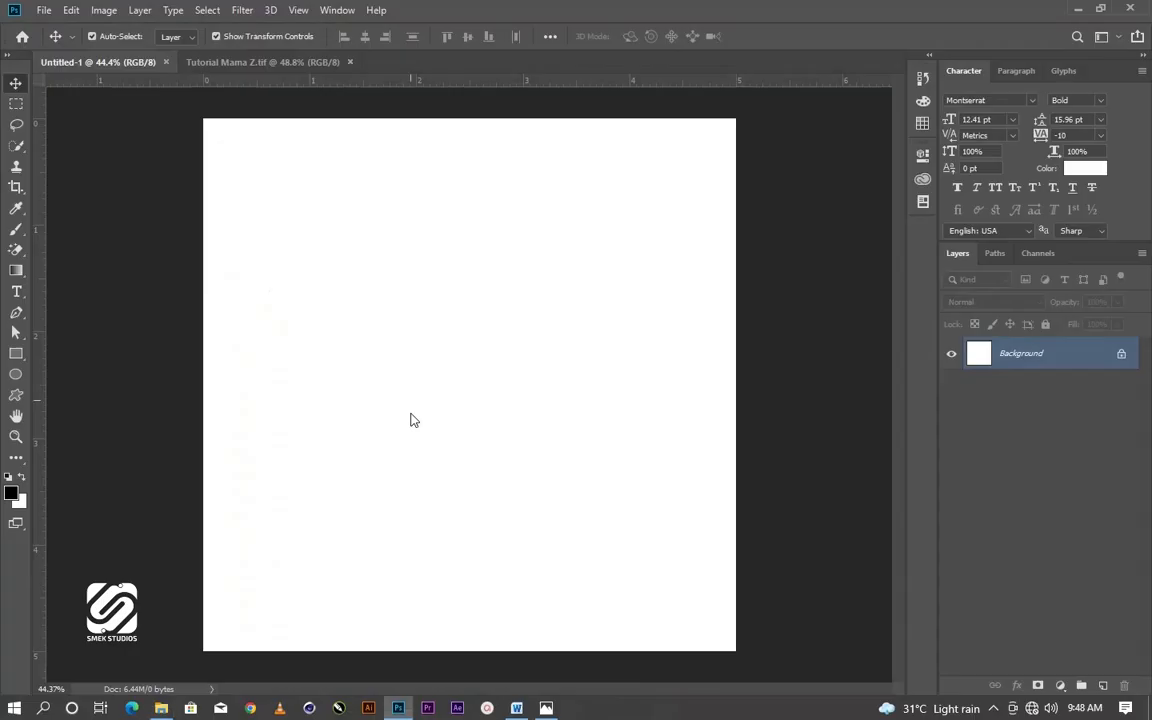
Draw a black rectangle about 1521 × 1098 px across the full width of the canvas's upper part
{"action": "left_click", "coordinate": [17, 356]}
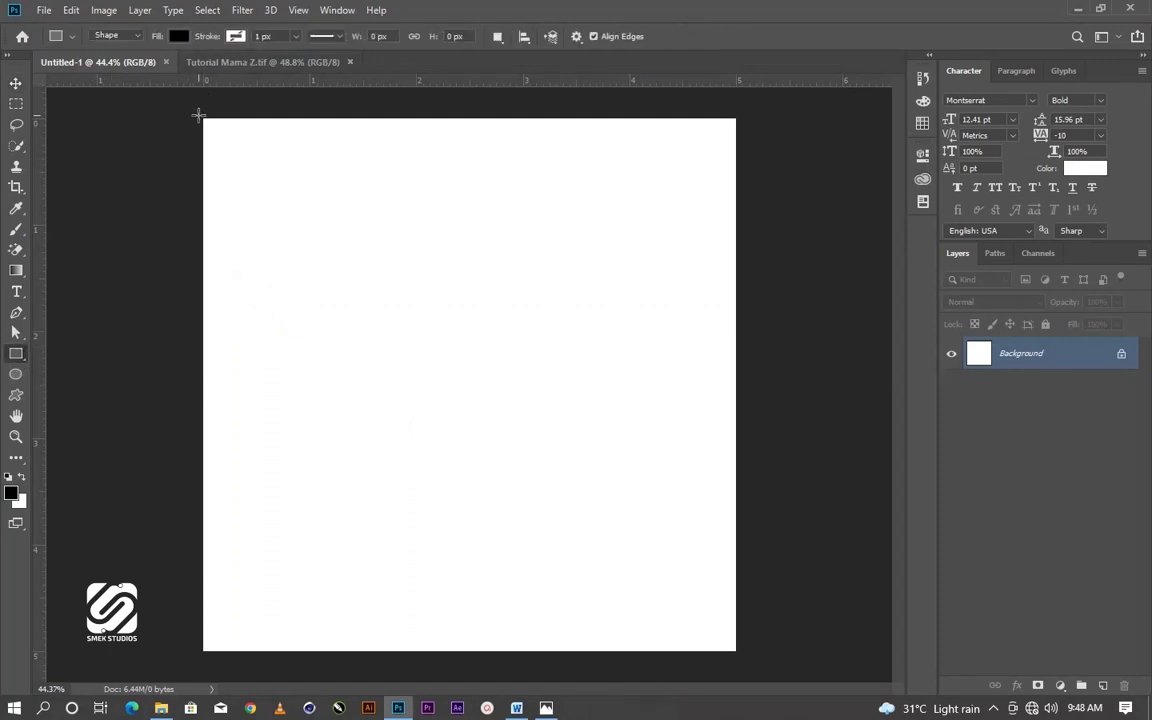
{"action": "left_click_drag", "start_coordinate": [199, 115], "coordinate": [738, 504]}
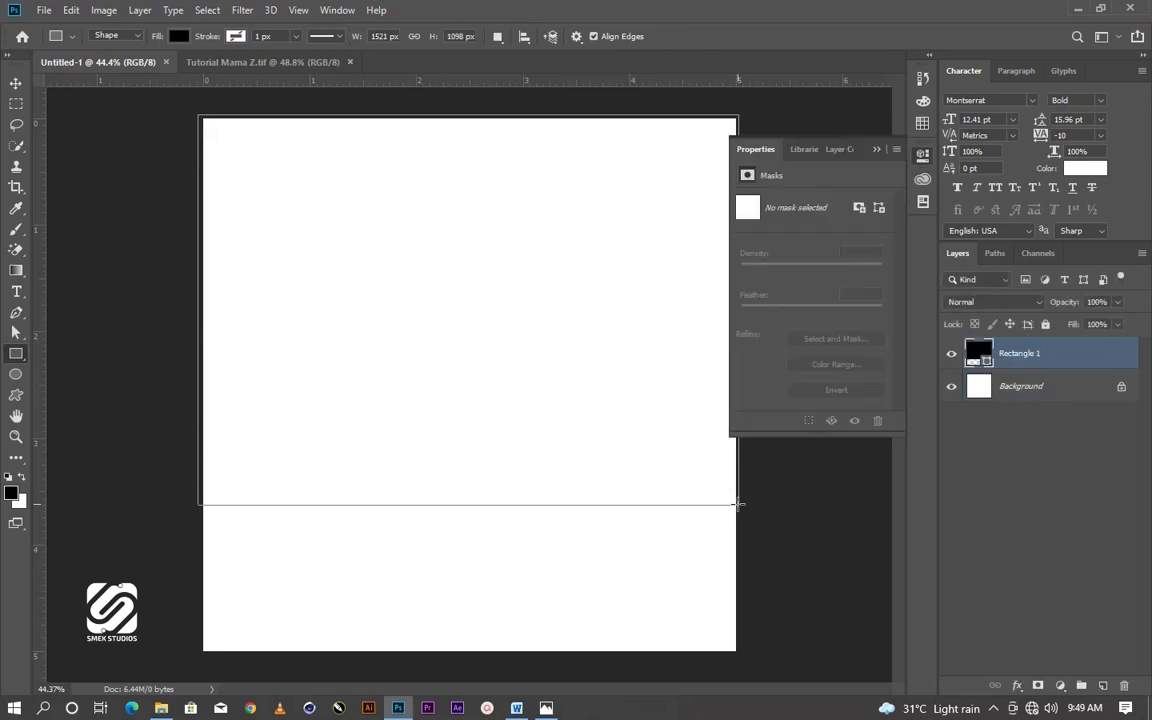
{"action": "left_click", "coordinate": [875, 150]}
{"action": "left_click", "coordinate": [16, 83]}
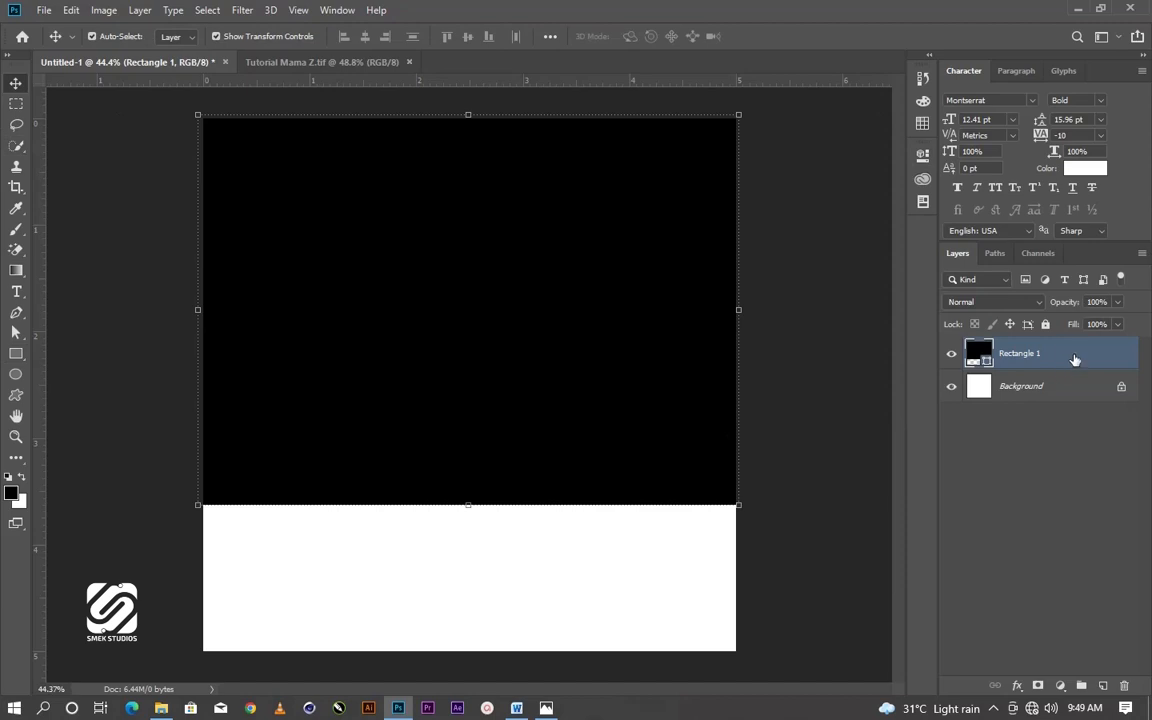
Add a linear gradient overlay to the rectangle using the red-orange to yellow preset at an angle of -180°
{"action": "double_click", "coordinate": [1074, 359]}
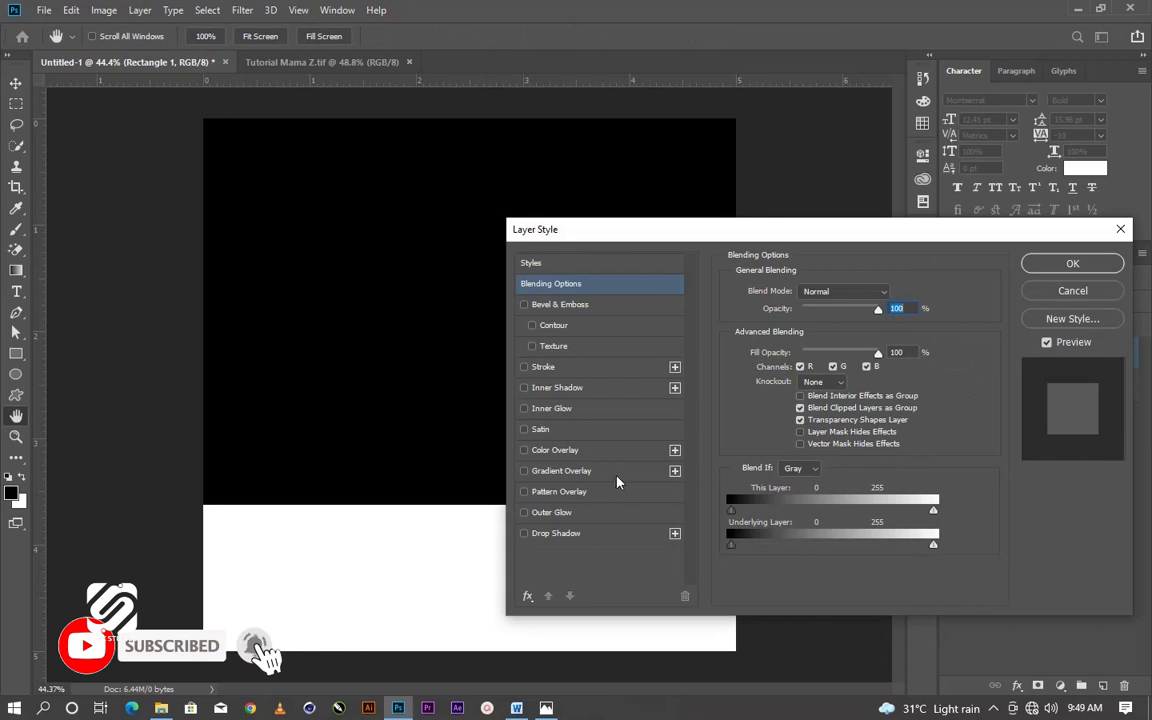
{"action": "left_click", "coordinate": [524, 471]}
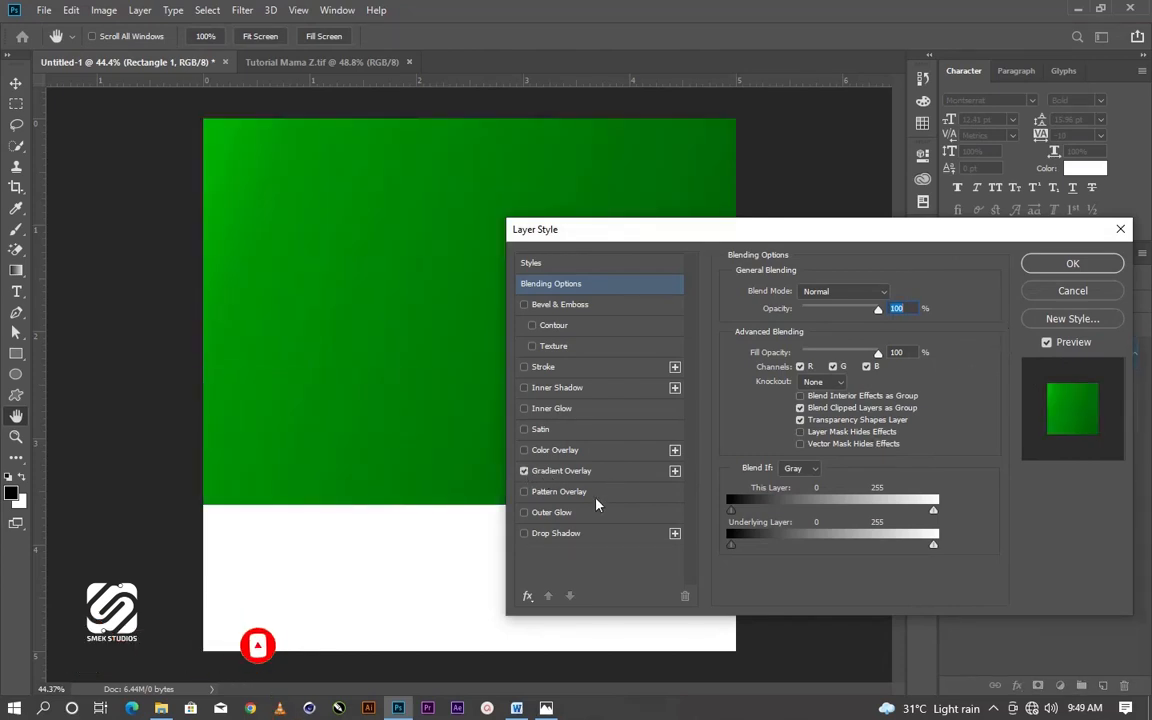
{"action": "left_click", "coordinate": [565, 471]}
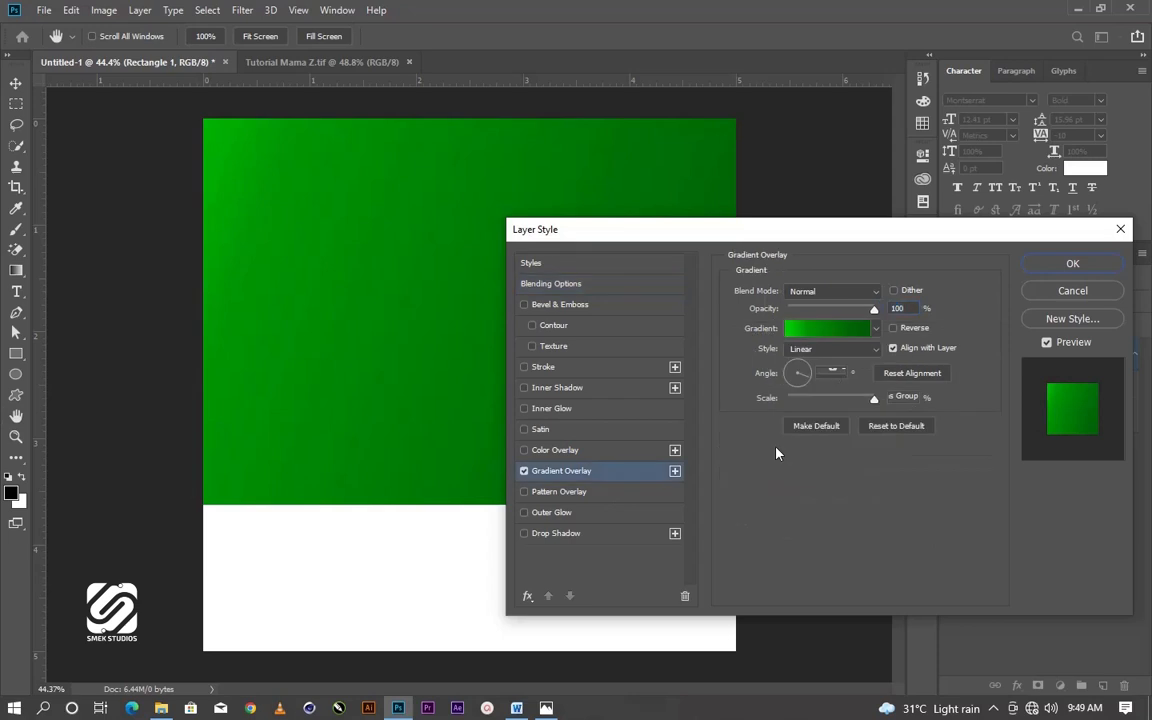
{"action": "left_click", "coordinate": [818, 329]}
{"action": "left_click_drag", "start_coordinate": [843, 167], "coordinate": [882, 167]}
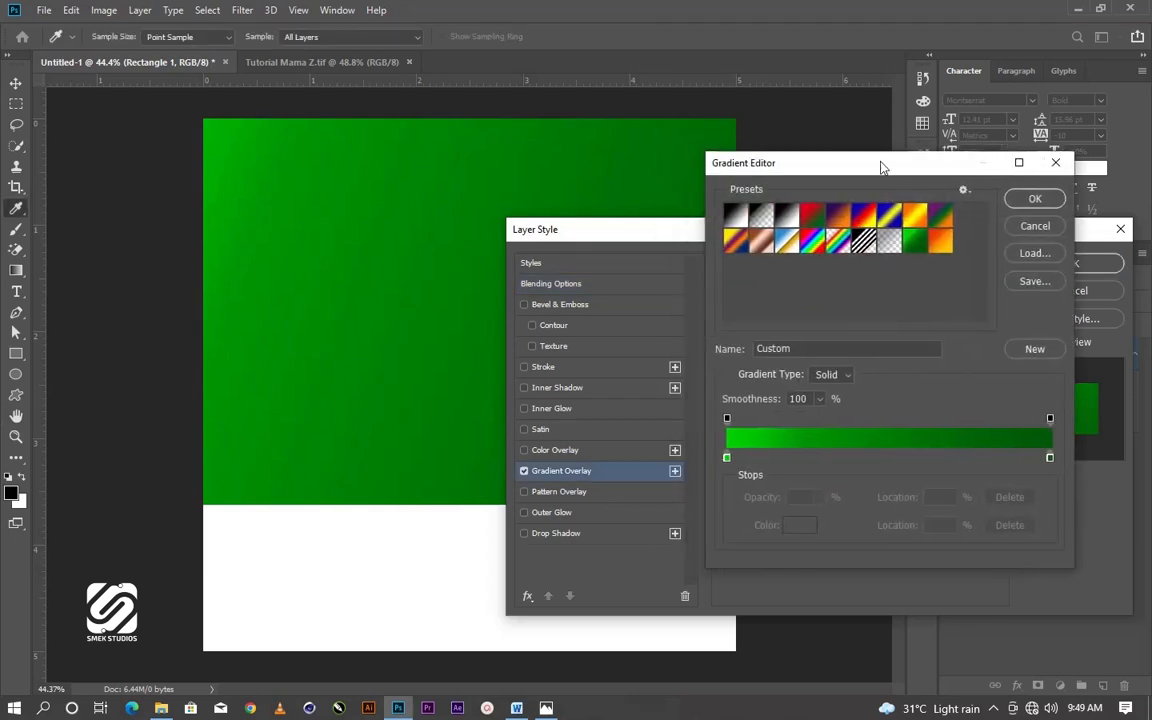
{"action": "left_click", "coordinate": [943, 249]}
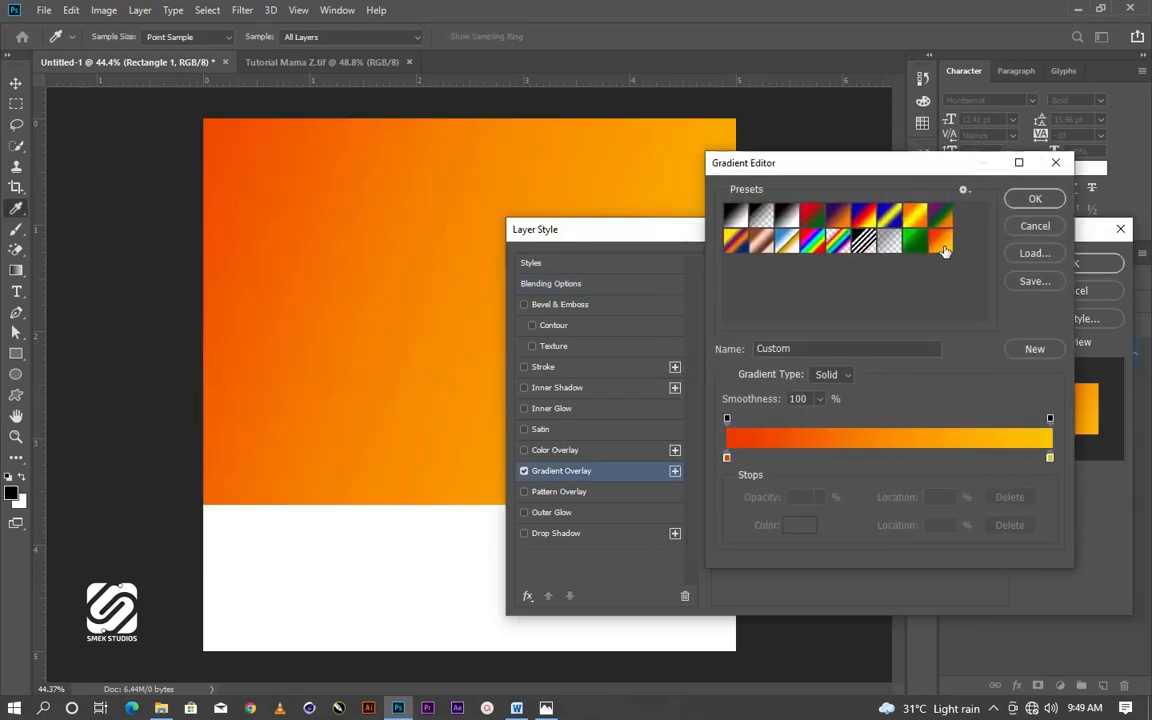
{"action": "left_click", "coordinate": [1035, 200]}
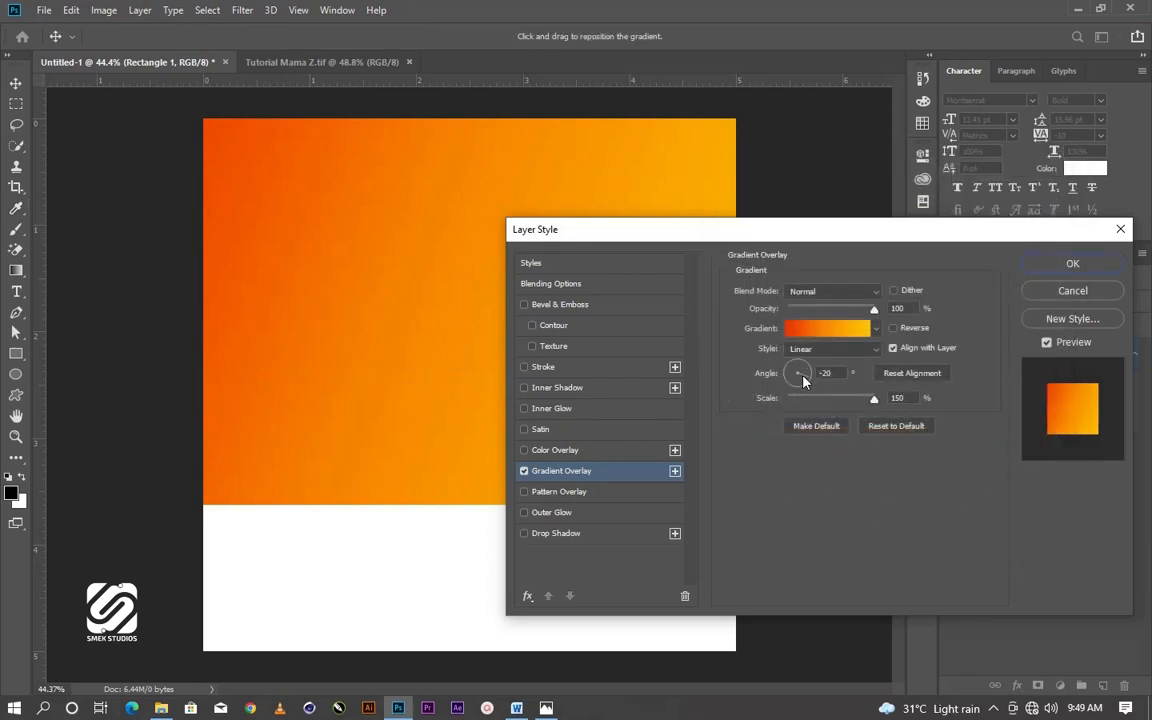
{"action": "left_click_drag", "start_coordinate": [807, 381], "coordinate": [785, 373]}
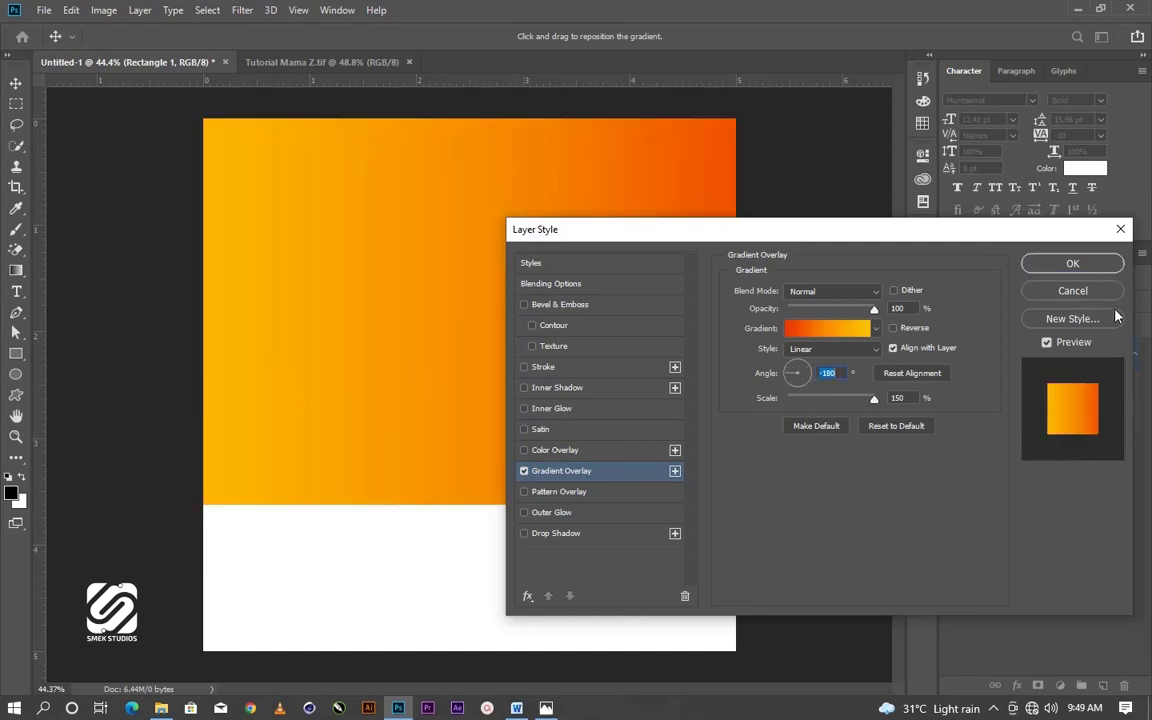
{"action": "left_click", "coordinate": [1073, 263]}
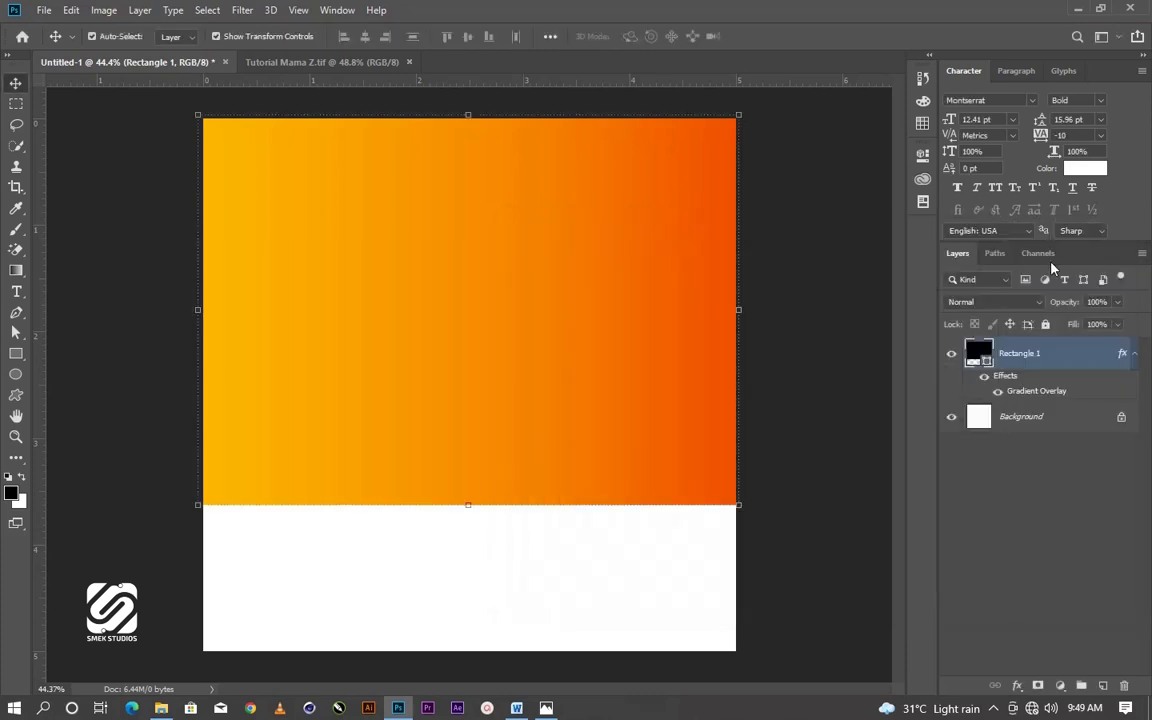
{"action": "left_click", "coordinate": [684, 353]}
{"action": "left_click_drag", "start_coordinate": [470, 516], "coordinate": [476, 504]}
{"action": "left_click", "coordinate": [768, 38]}
{"action": "left_click", "coordinate": [810, 193]}
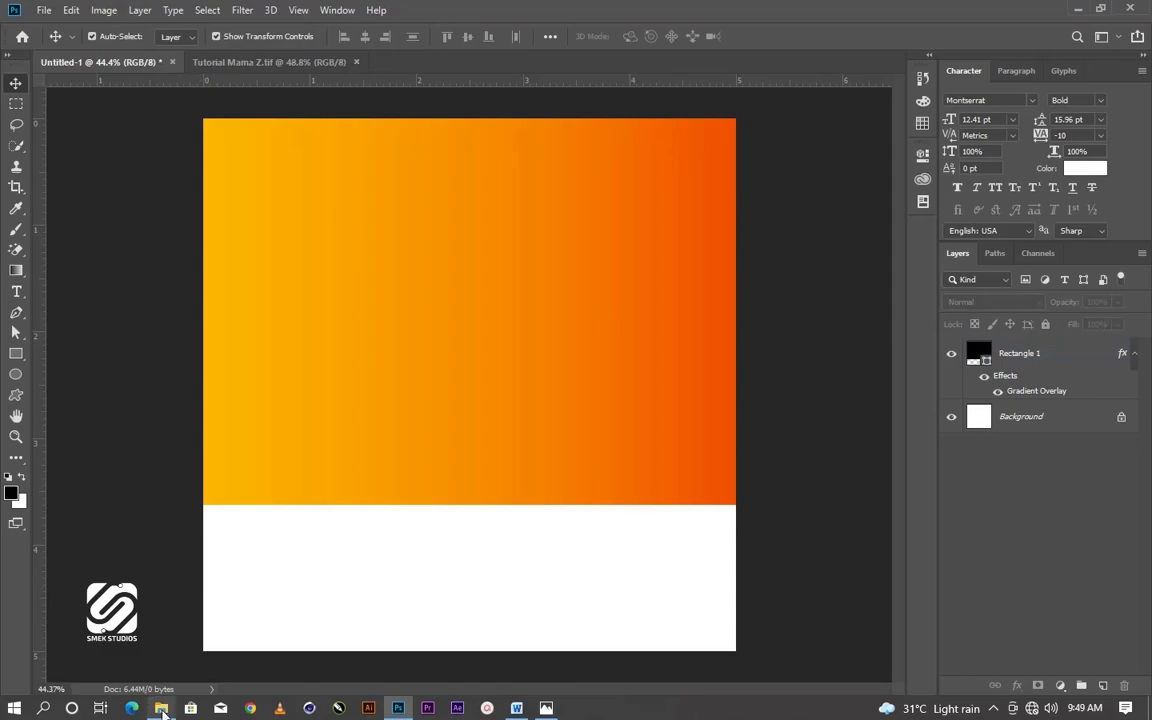
Place the "You Like No Other" noodle poster from the Resourses folder and shift it toward the canvas's upper-left area
{"action": "key", "text": "alt+Tab"}
{"action": "left_click_drag", "start_coordinate": [640, 215], "coordinate": [401, 424]}
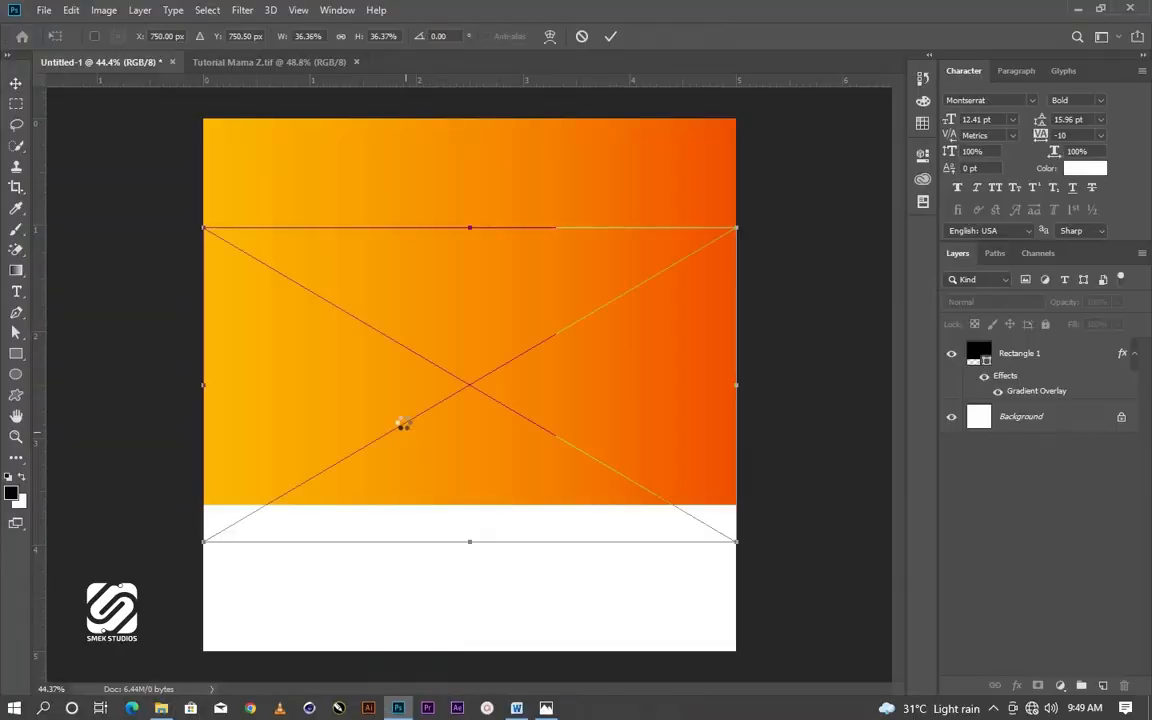
{"action": "left_click_drag", "start_coordinate": [427, 309], "coordinate": [359, 215]}
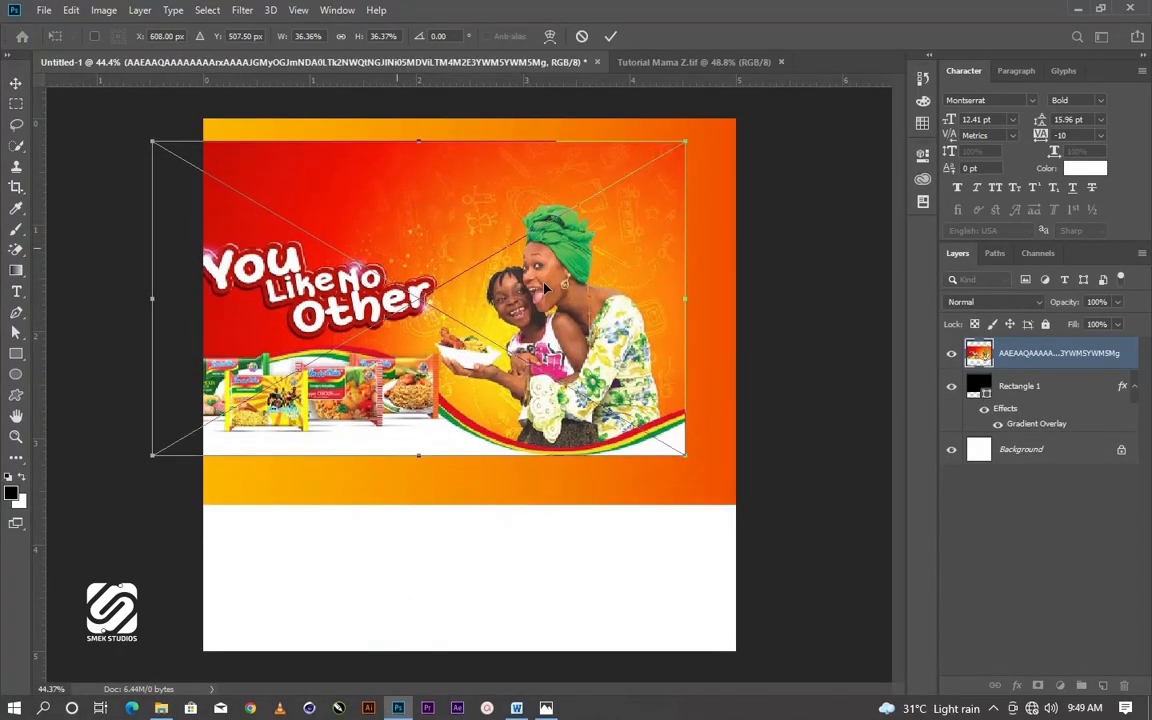
{"action": "left_click", "coordinate": [611, 37]}
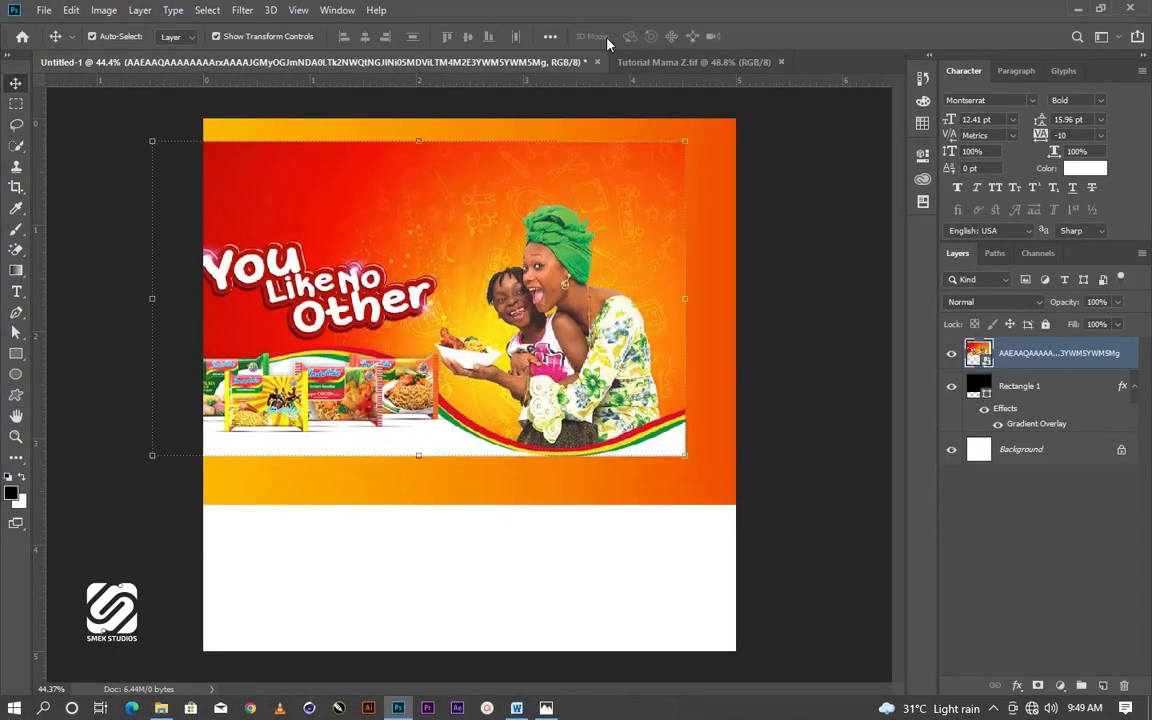
{"action": "left_click_drag", "start_coordinate": [571, 212], "coordinate": [550, 201]}
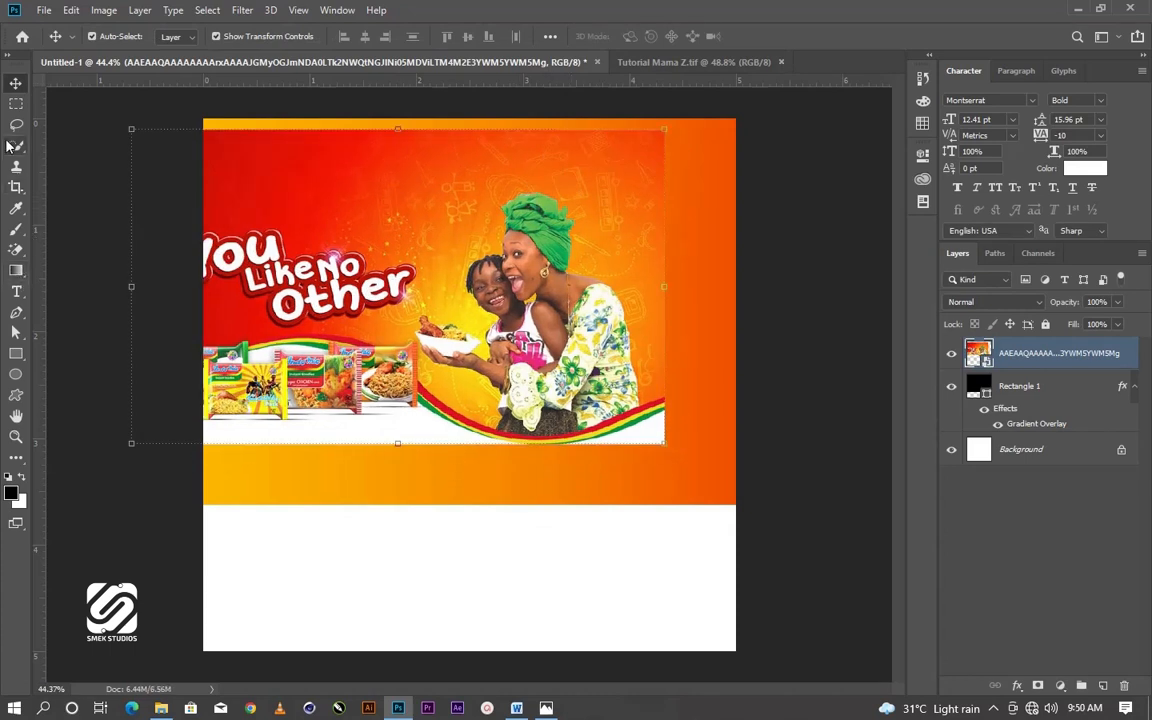
Copy a rectangular selection around the poster's woman and child to a new layer and delete the original poster layer
{"action": "left_click", "coordinate": [16, 104]}
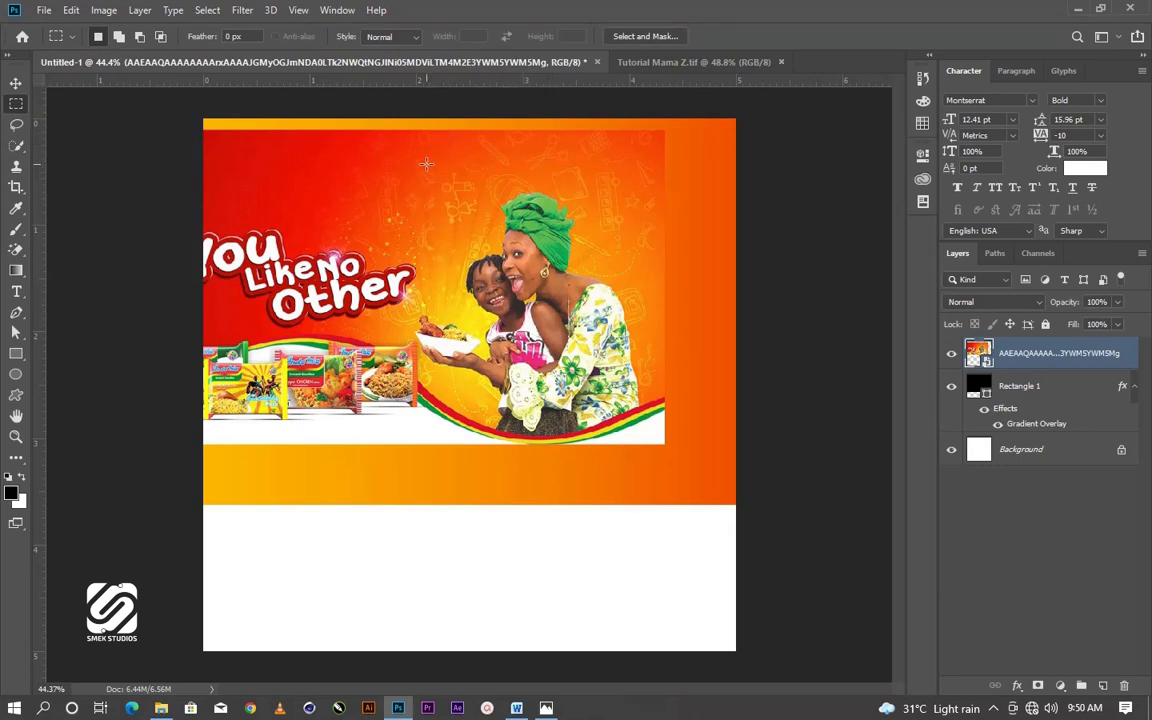
{"action": "left_click_drag", "start_coordinate": [426, 163], "coordinate": [651, 387]}
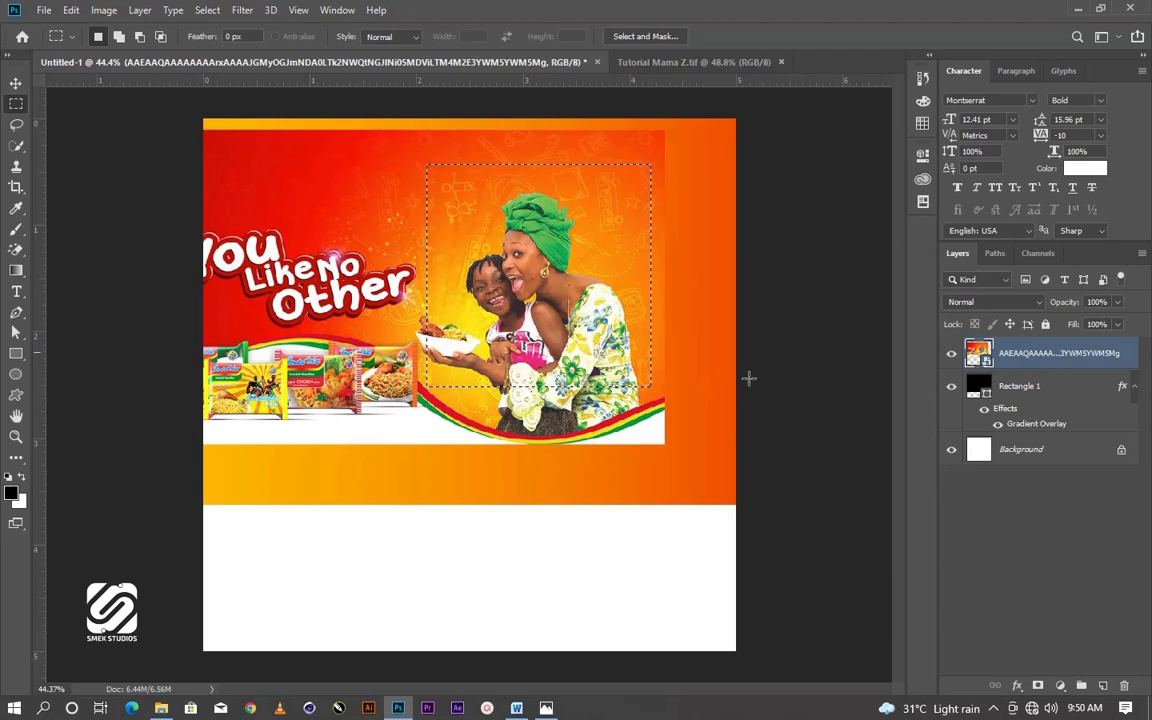
{"action": "left_click", "coordinate": [15, 84]}
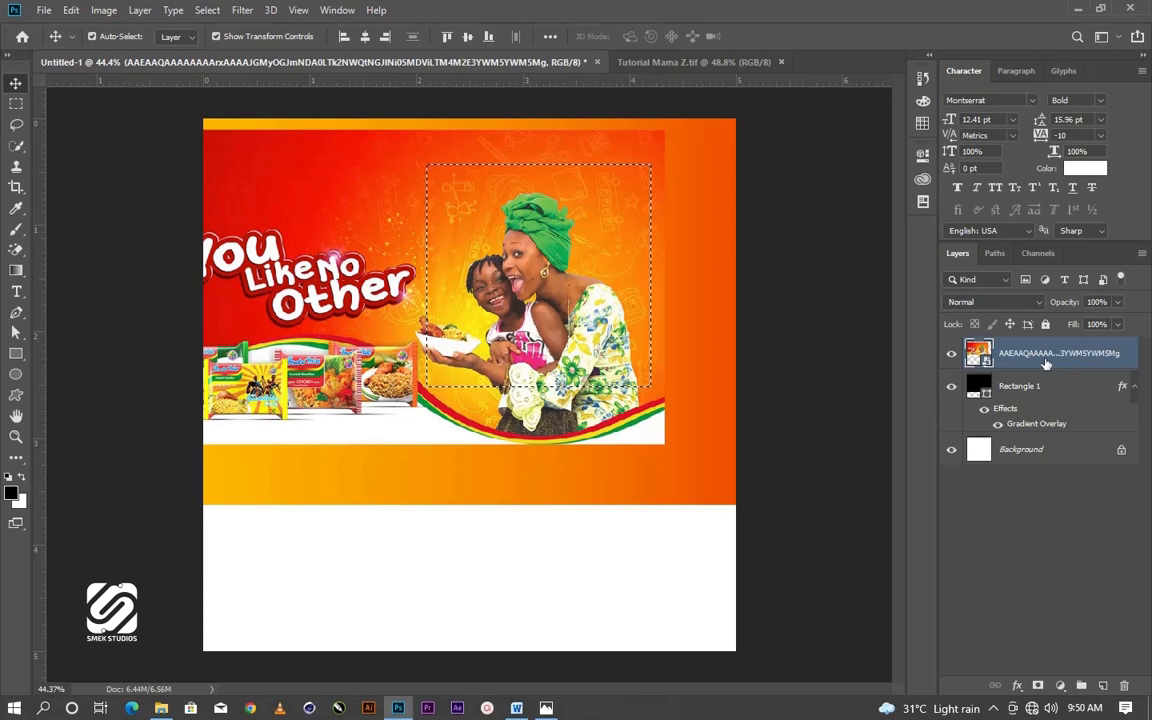
{"action": "key", "text": "ctrl"}
{"action": "key", "text": "ctrl+j"}
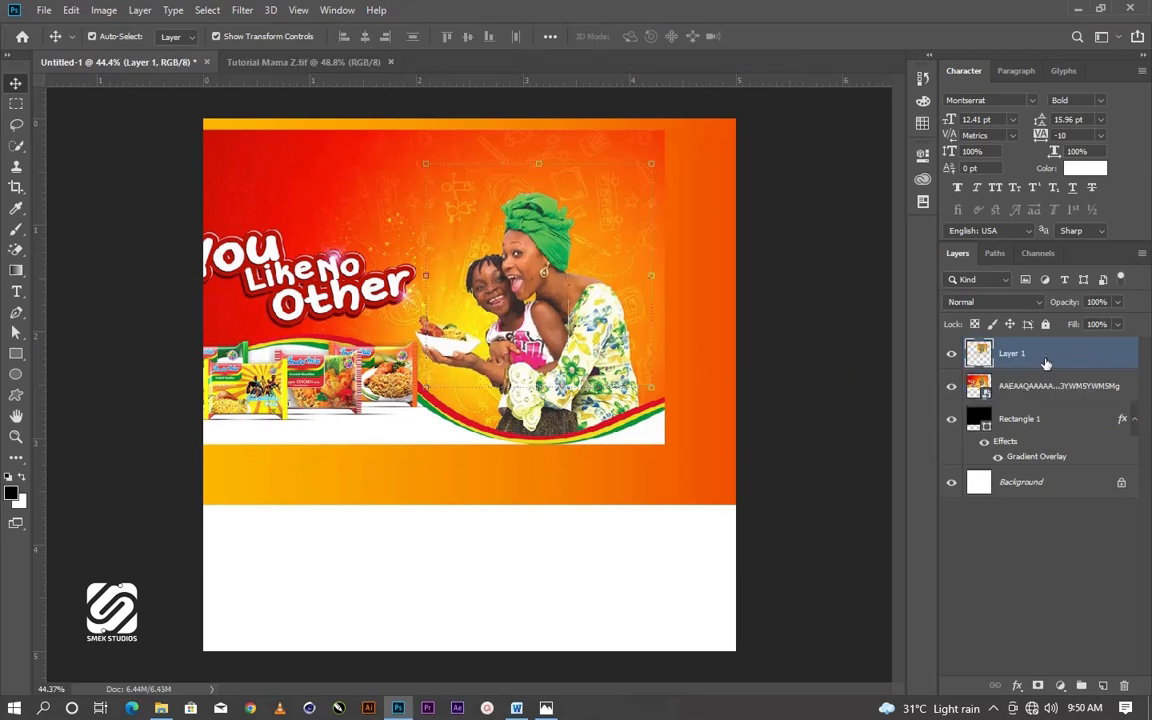
{"action": "left_click", "coordinate": [1040, 390]}
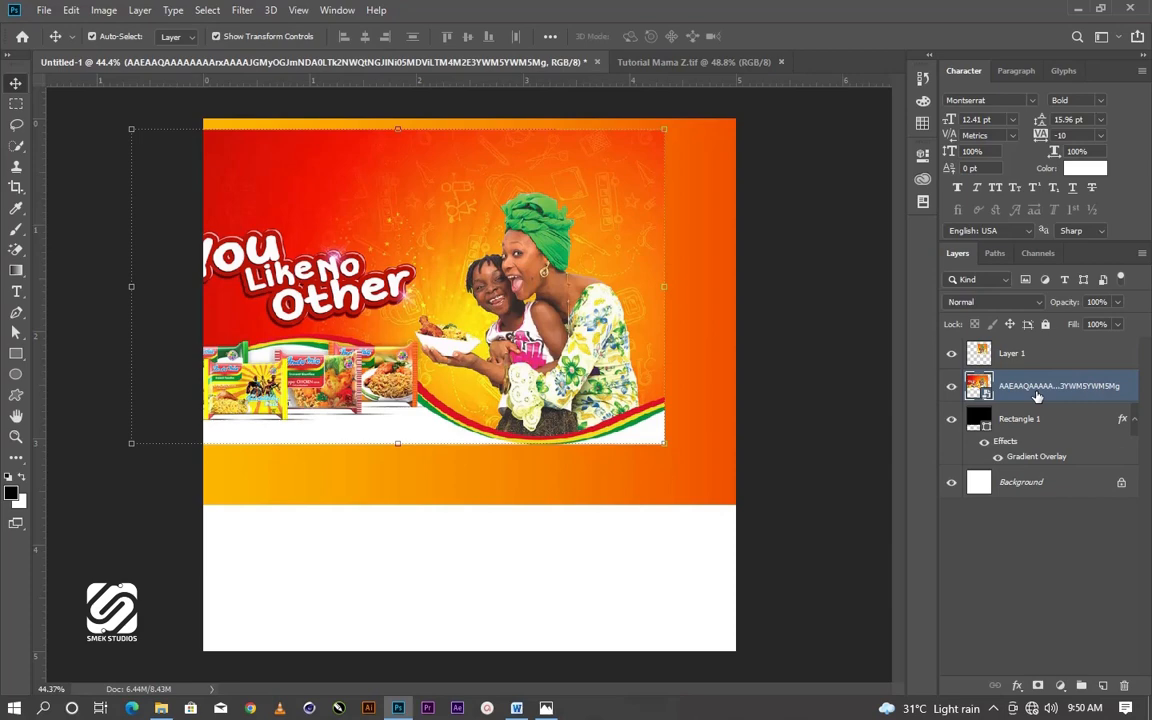
{"action": "key", "text": "Delete"}
Scale the cropped woman-and-child picture to about 262% and align it with the canvas's left edge, covering the gradient rectangle
{"action": "left_click", "coordinate": [530, 272]}
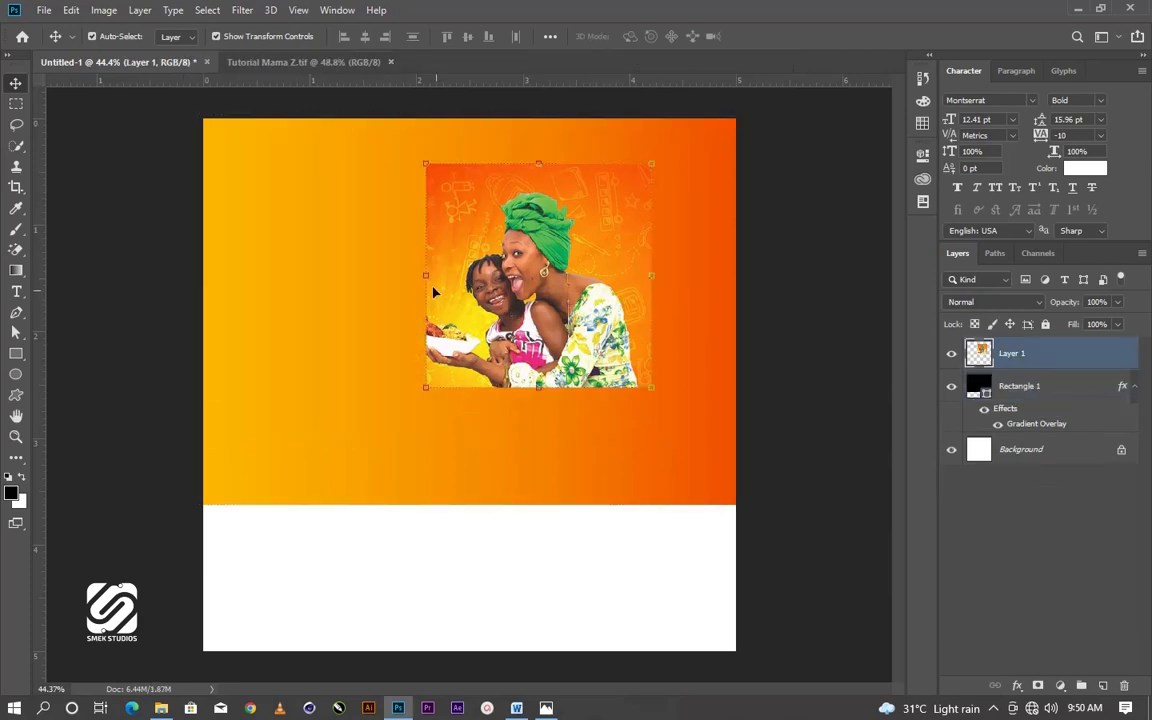
{"action": "key", "text": "ctrl+t"}
{"action": "left_click_drag", "start_coordinate": [426, 276], "coordinate": [199, 299]}
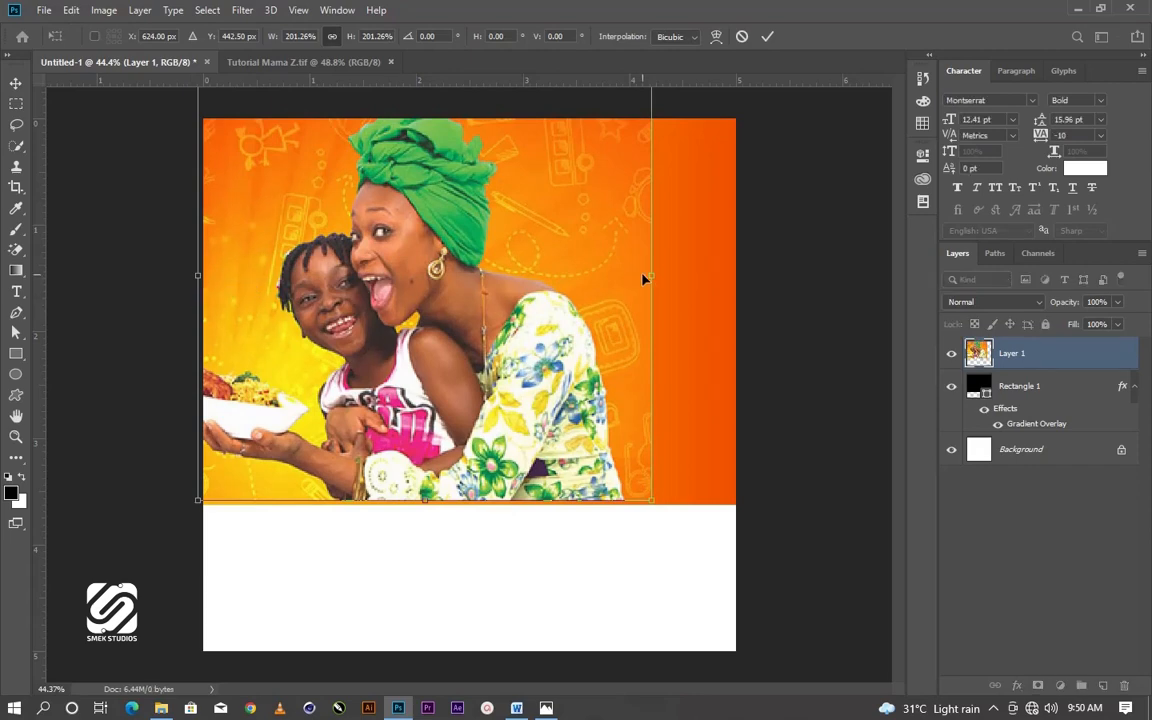
{"action": "left_click_drag", "start_coordinate": [645, 279], "coordinate": [788, 276]}
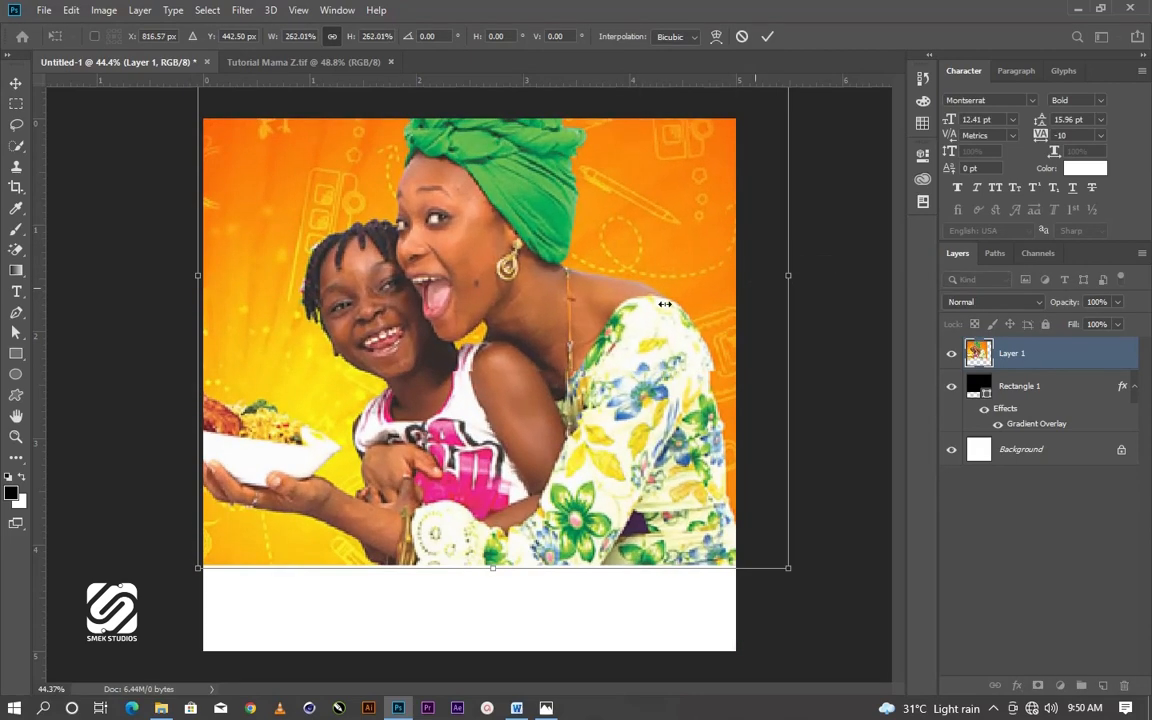
{"action": "left_click_drag", "start_coordinate": [624, 330], "coordinate": [630, 336]}
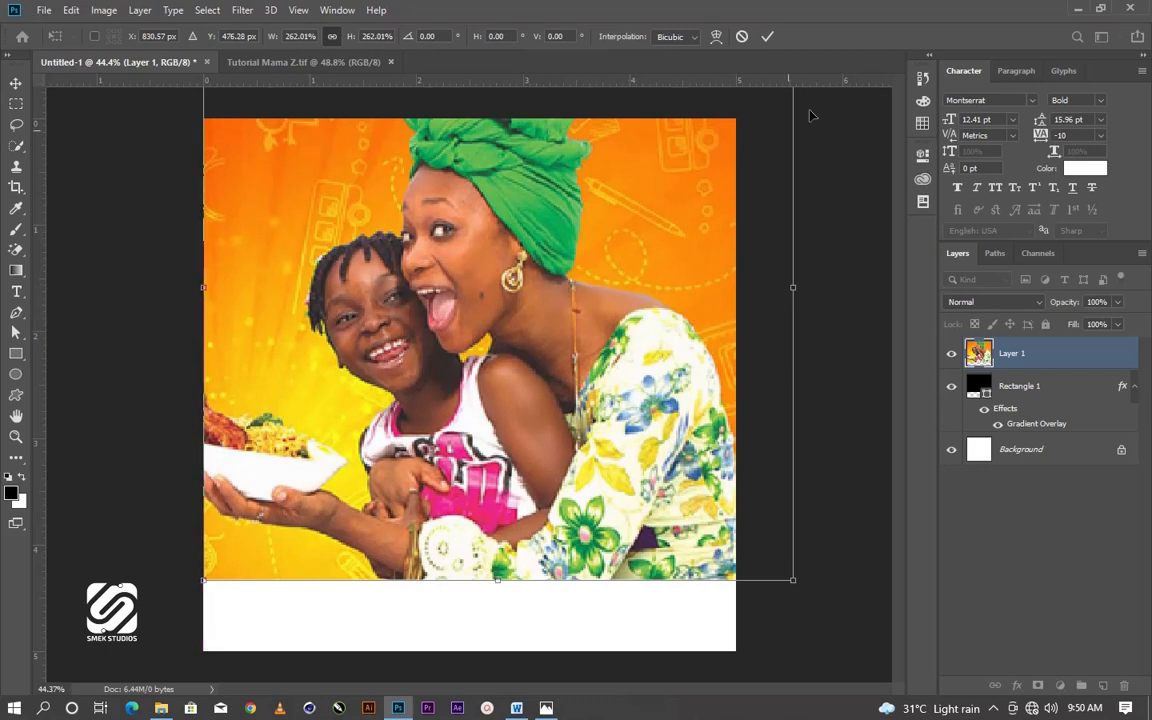
{"action": "left_click", "coordinate": [767, 38]}
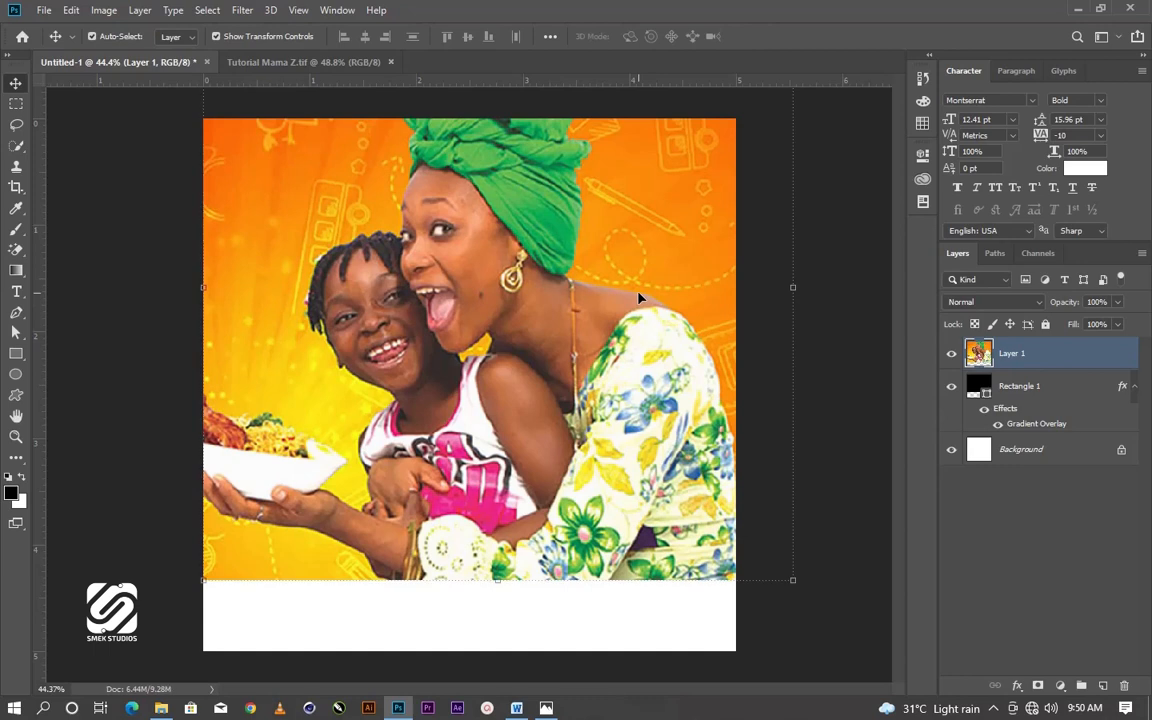
Hide the woman-and-child layer and rasterize the layer style of Rectangle 1
{"action": "left_click", "coordinate": [1133, 387]}
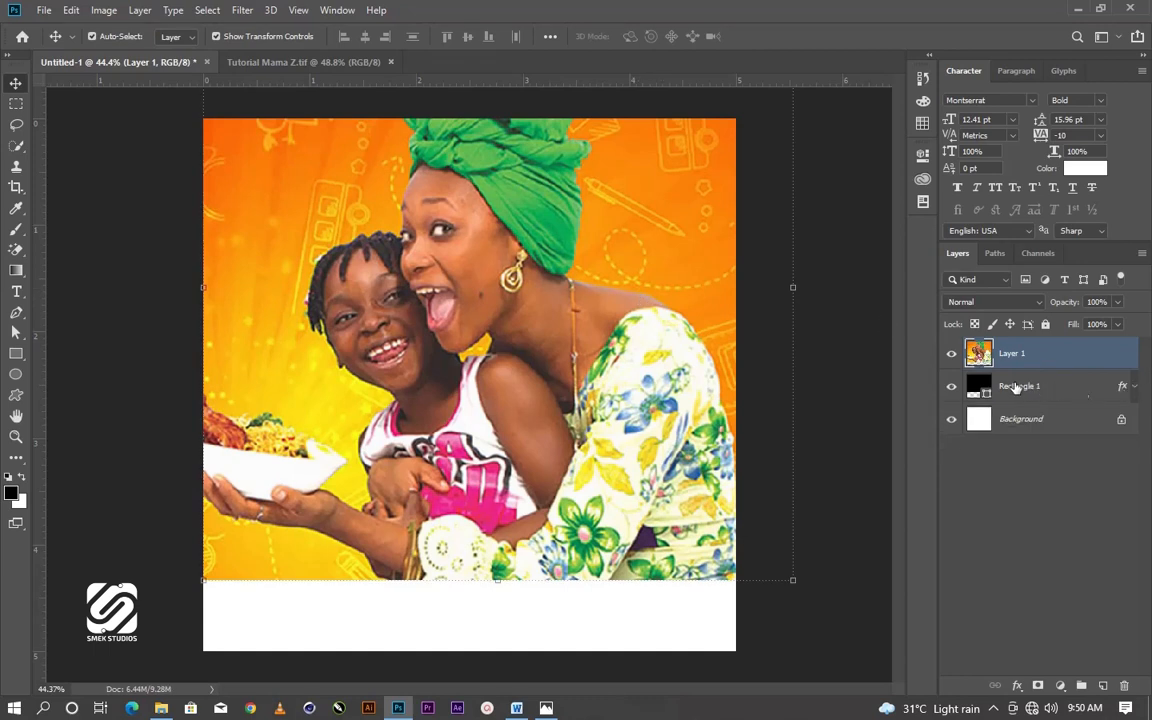
{"action": "left_click", "coordinate": [1064, 395]}
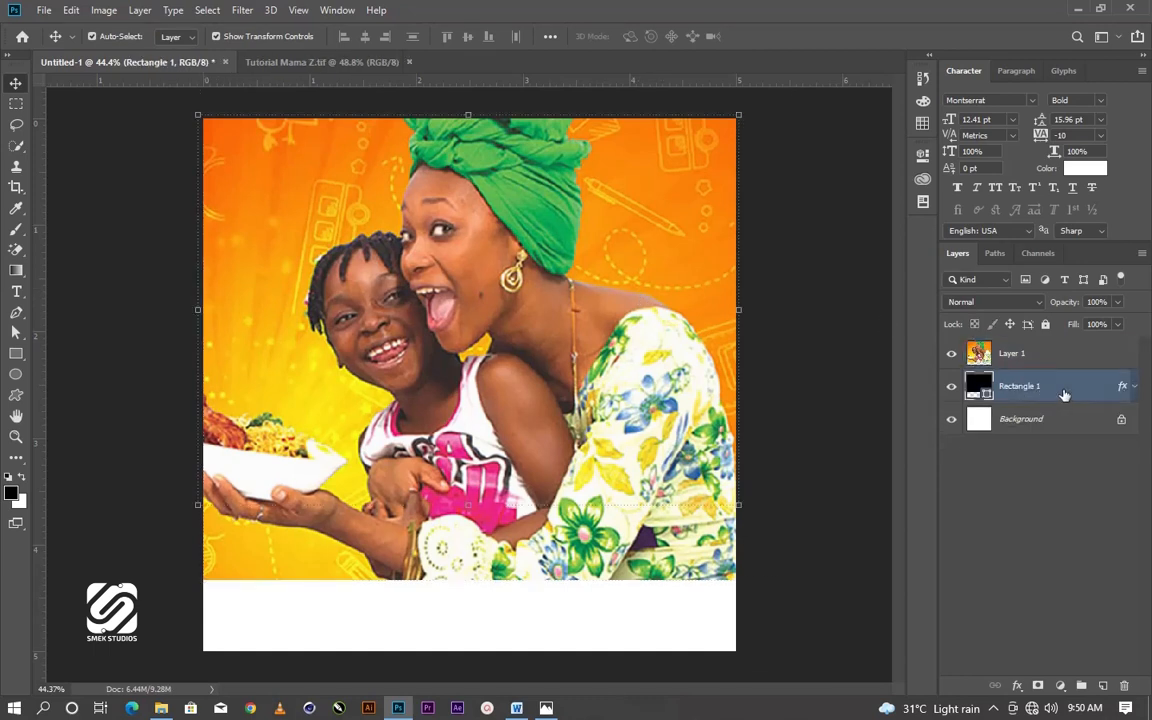
{"action": "right_click", "coordinate": [1058, 395]}
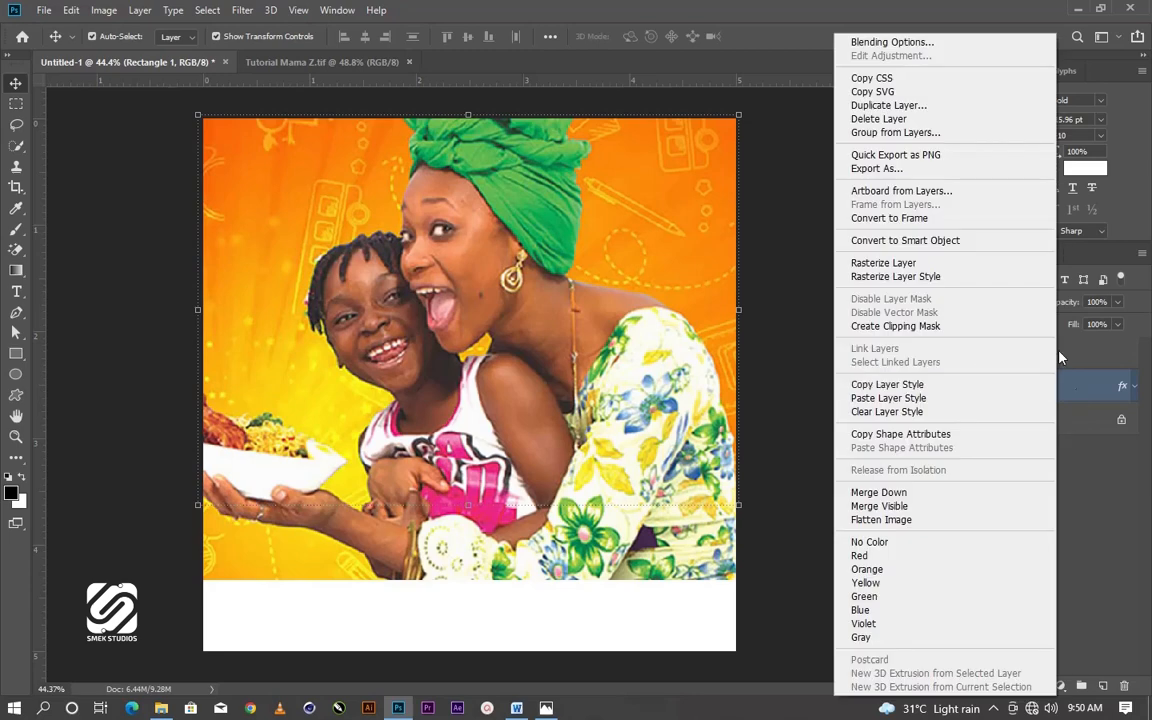
{"action": "left_click", "coordinate": [1072, 395]}
{"action": "left_click", "coordinate": [955, 358]}
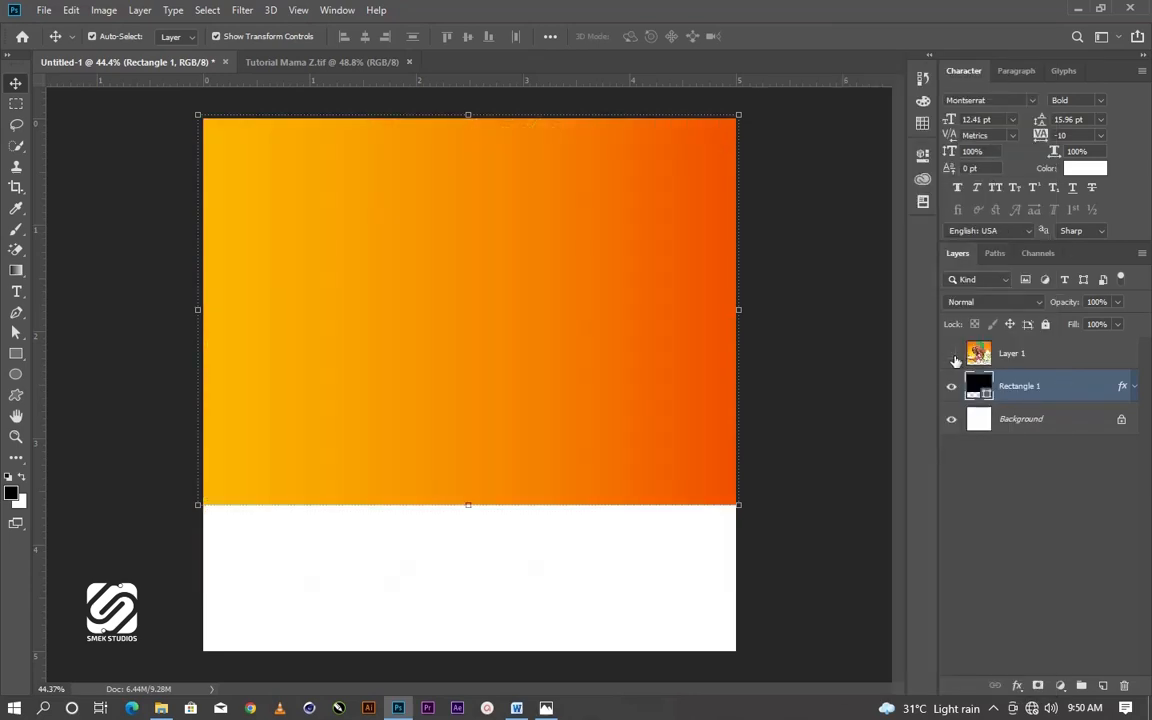
{"action": "right_click", "coordinate": [1080, 397]}
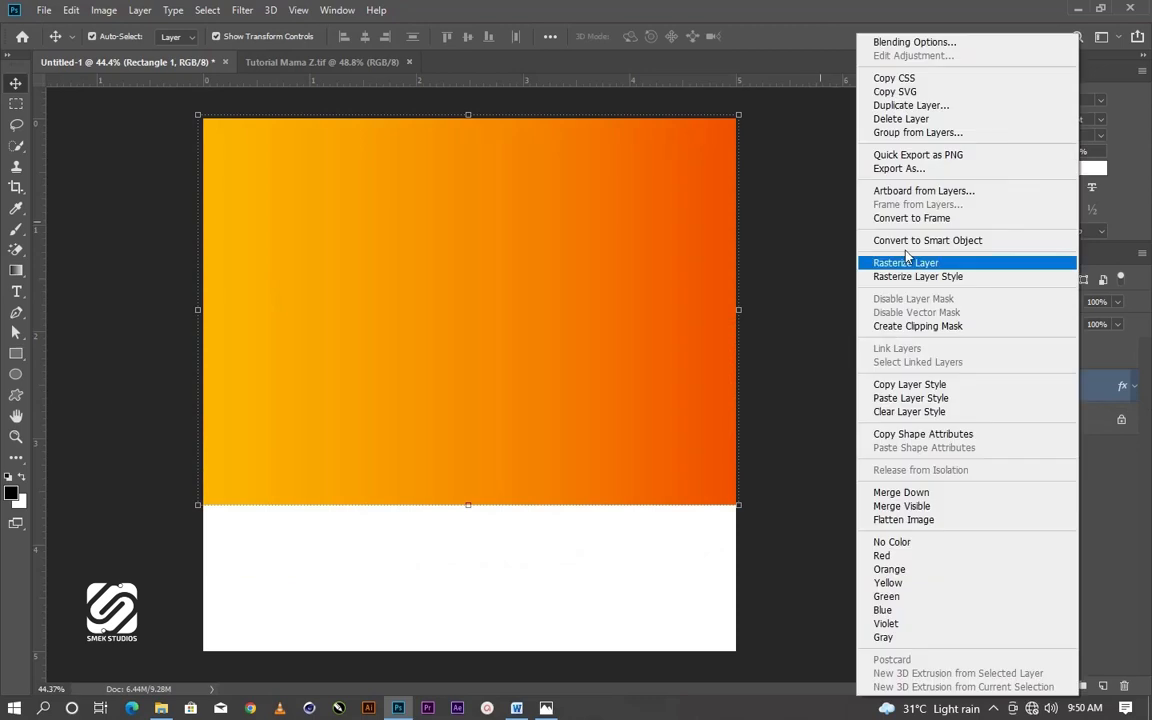
{"action": "left_click", "coordinate": [953, 280]}
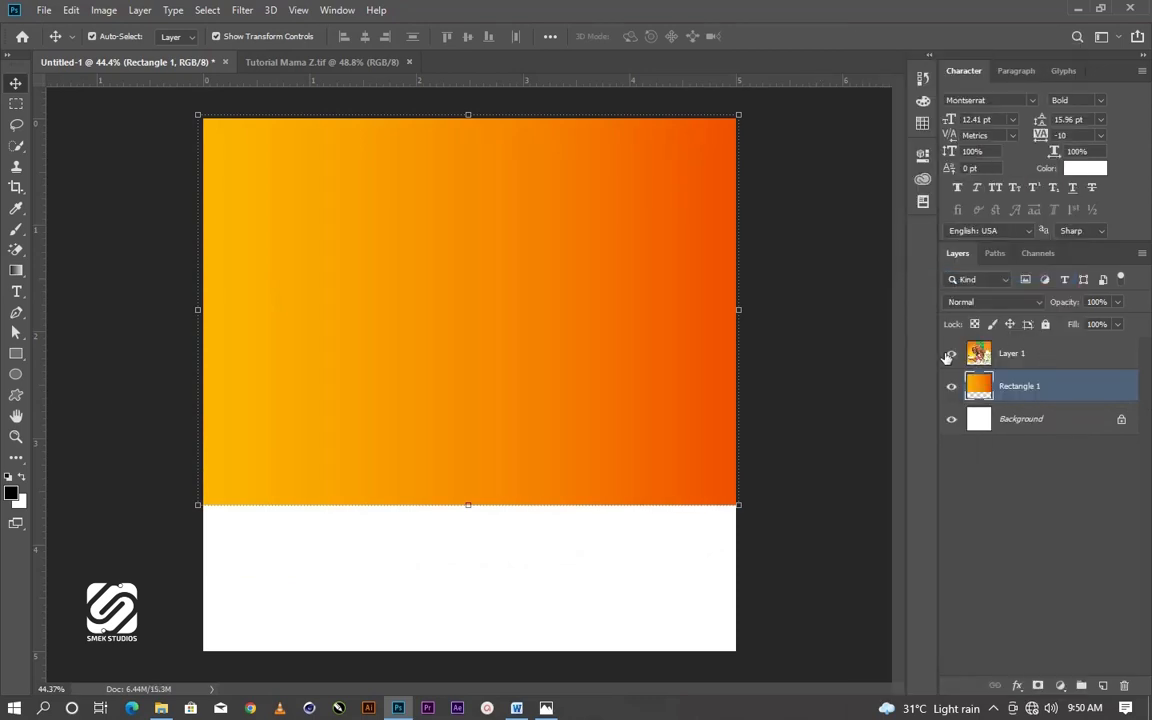
Show the woman-and-child layer again and clip it to the gradient Rectangle 1
{"action": "left_click", "coordinate": [951, 354]}
{"action": "left_click", "coordinate": [1048, 363]}
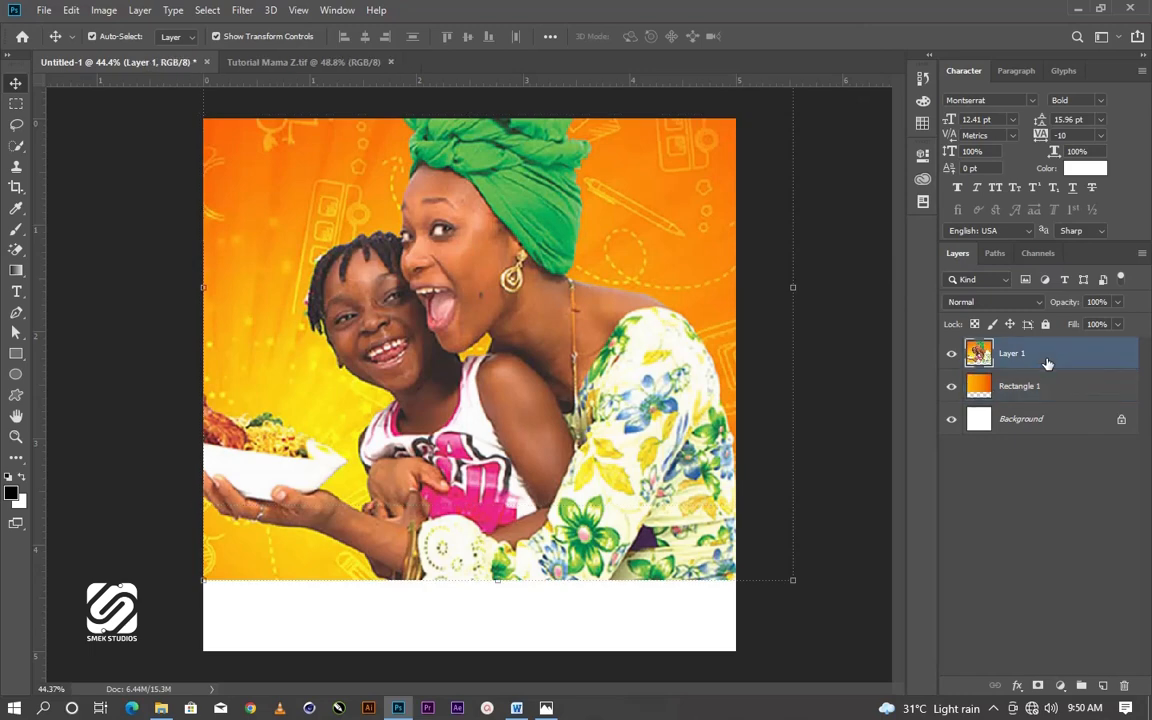
{"action": "right_click", "coordinate": [1045, 362]}
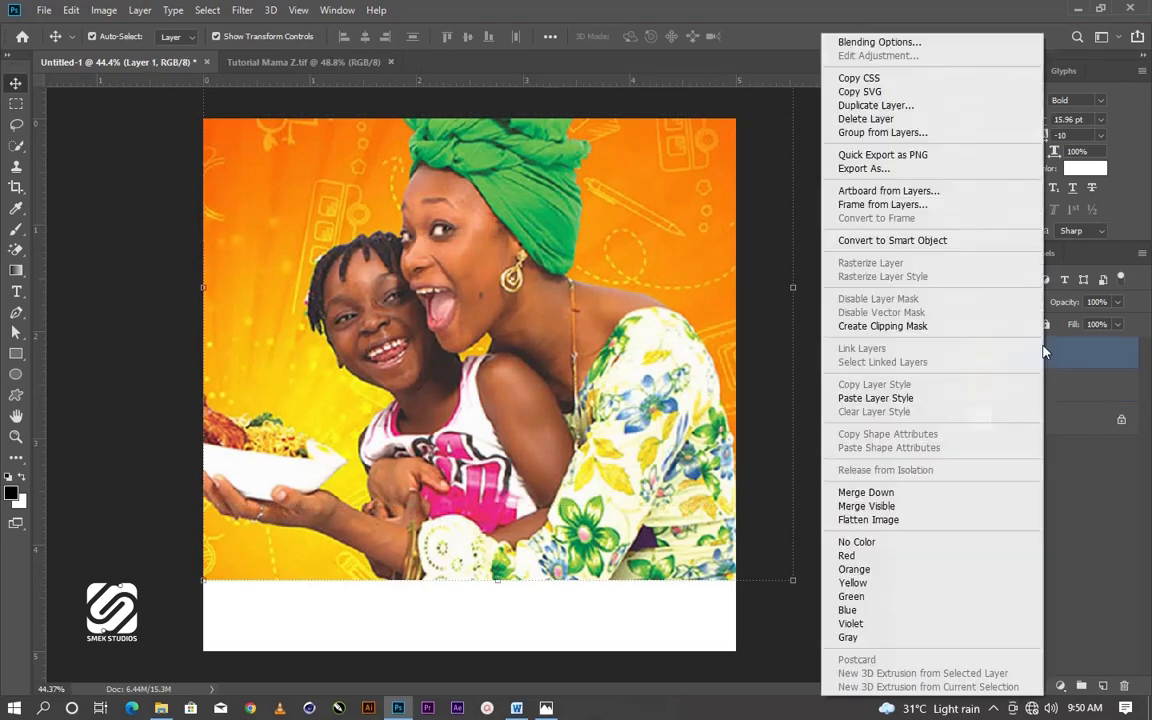
{"action": "left_click", "coordinate": [927, 337]}
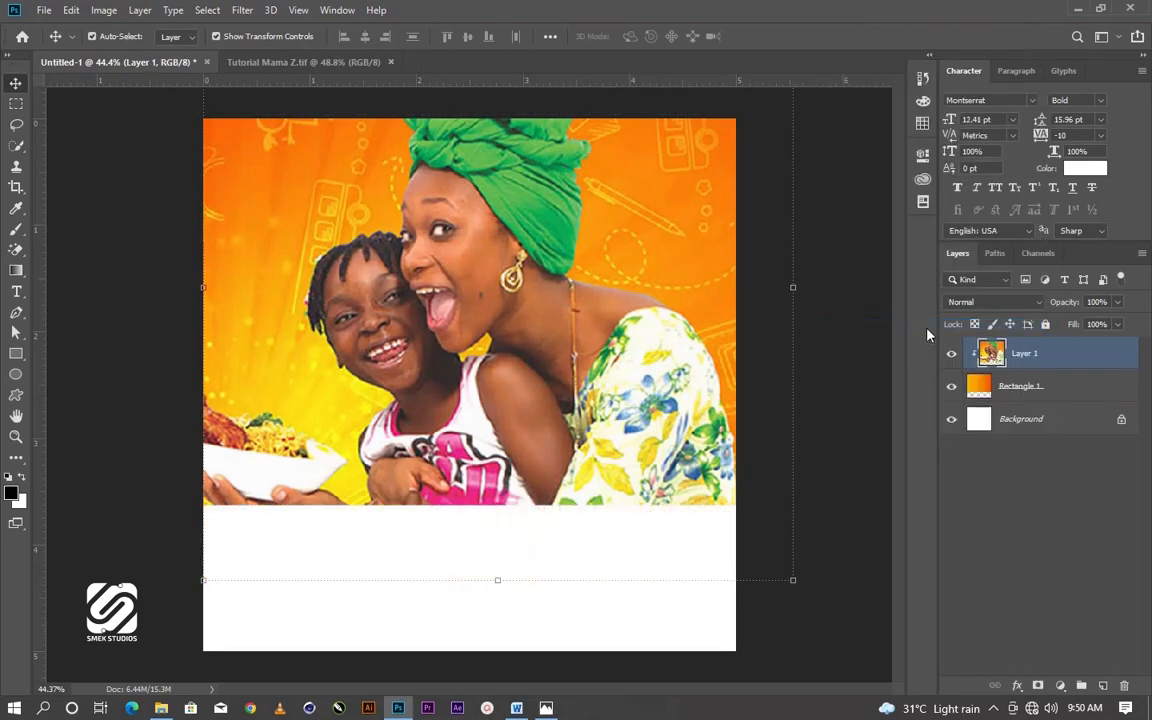
{"action": "left_click", "coordinate": [1085, 388]}
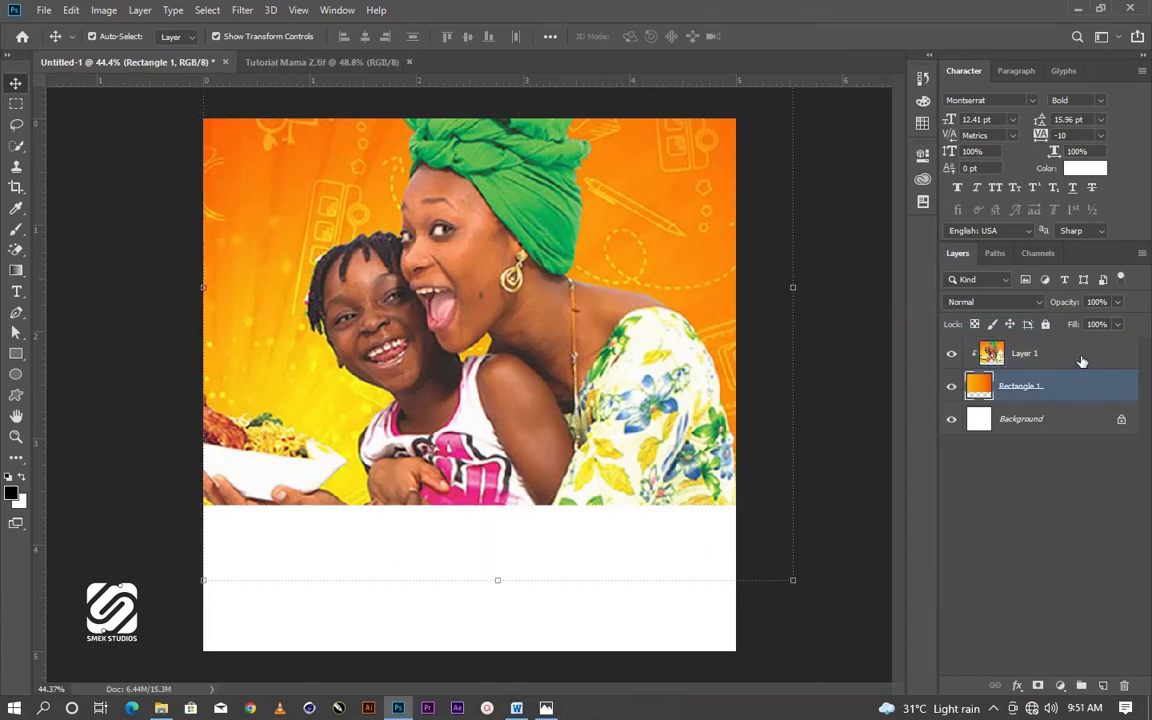
Blend the clipped woman-and-child layer into the gradient with Soft Light mode at 50% opacity
{"action": "left_click", "coordinate": [981, 345]}
{"action": "left_click", "coordinate": [997, 306]}
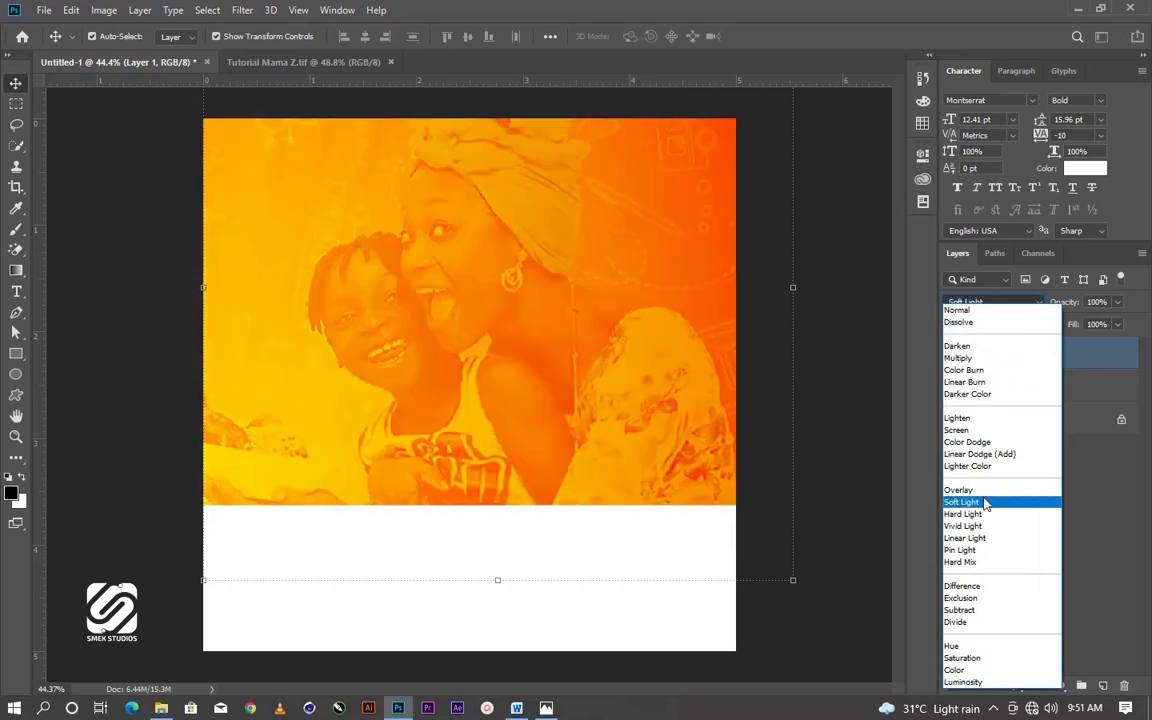
{"action": "left_click", "coordinate": [986, 503]}
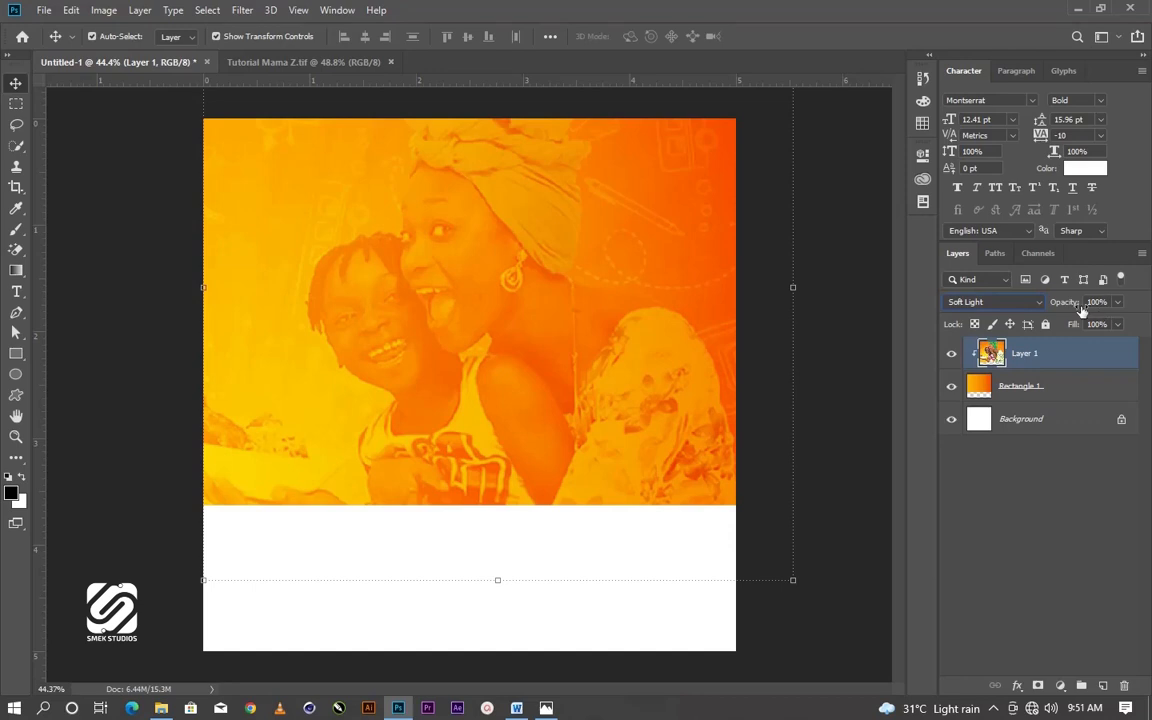
{"action": "left_click_drag", "start_coordinate": [1109, 301], "coordinate": [1081, 304]}
{"action": "type", "text": "50"}
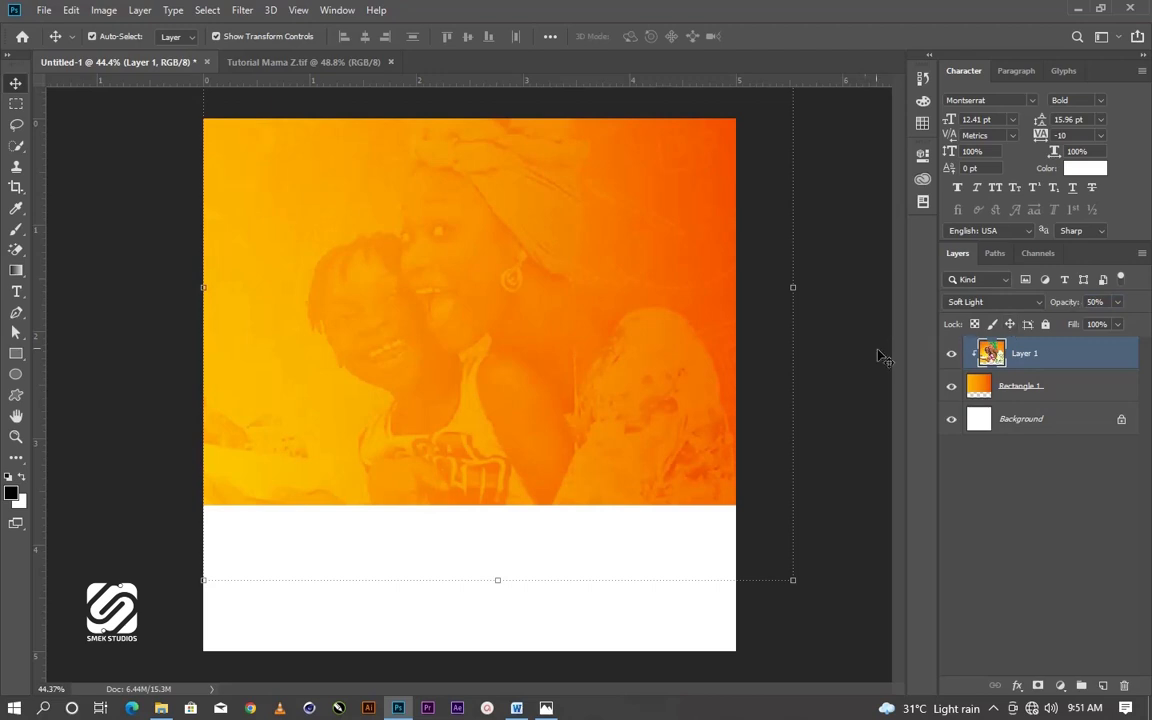
{"action": "left_click", "coordinate": [838, 342]}
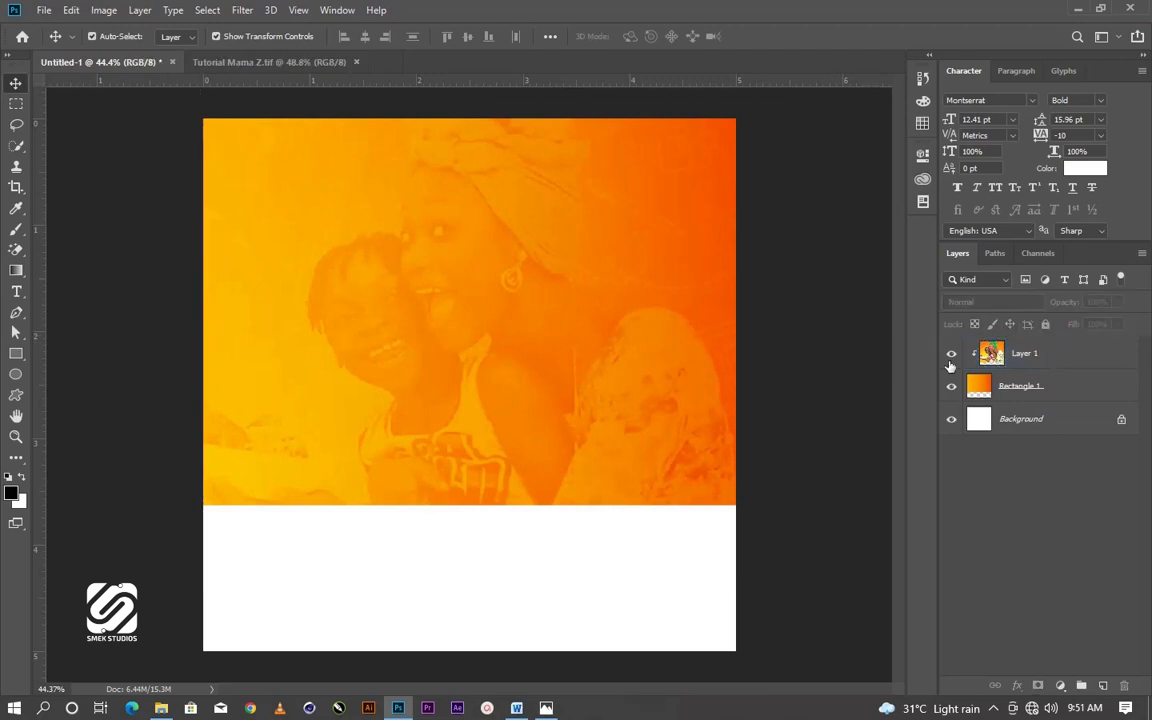
Place the Mama z Kitchen logo file "name" from the Resourses folder, scaled to about 26%, in the canvas's upper-left area
{"action": "left_click", "coordinate": [160, 708]}
{"action": "left_click", "coordinate": [422, 516]}
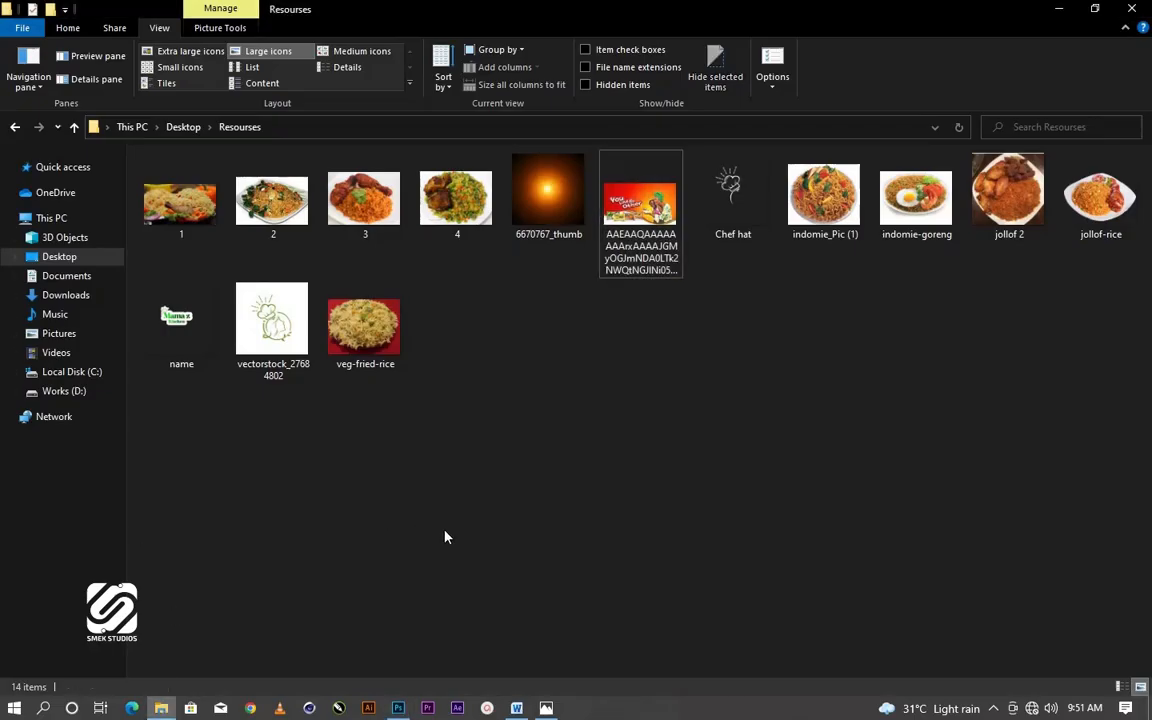
{"action": "left_click", "coordinate": [196, 333]}
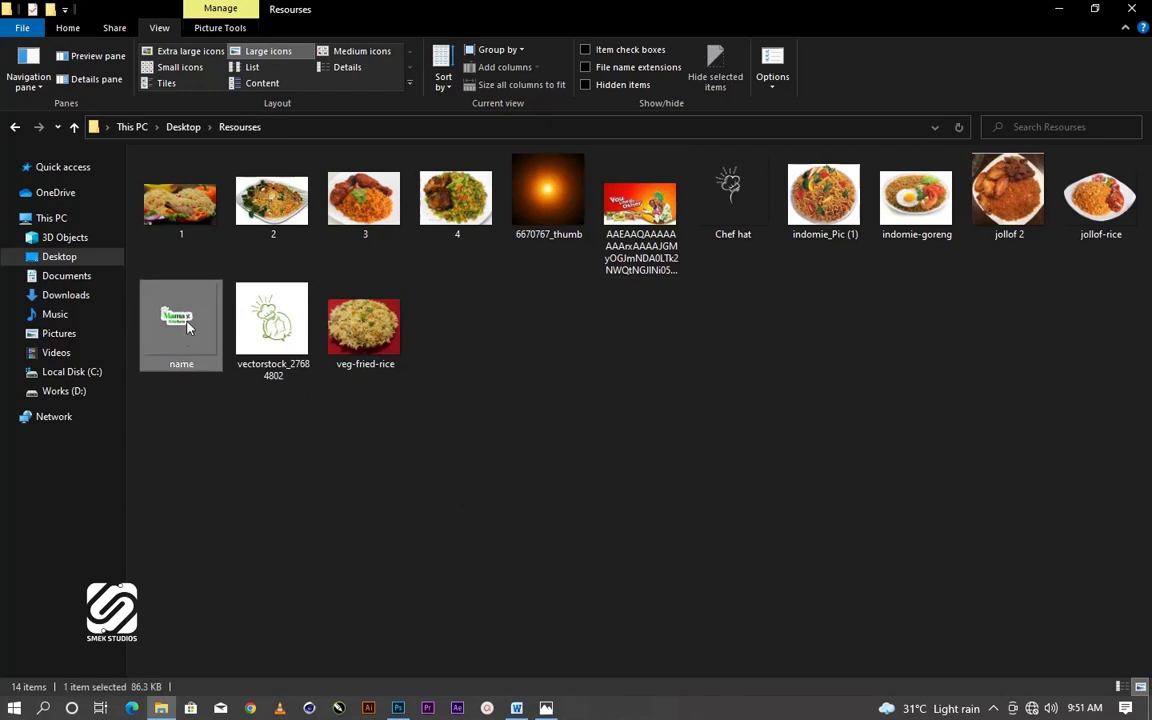
{"action": "left_click_drag", "start_coordinate": [170, 288], "coordinate": [390, 358]}
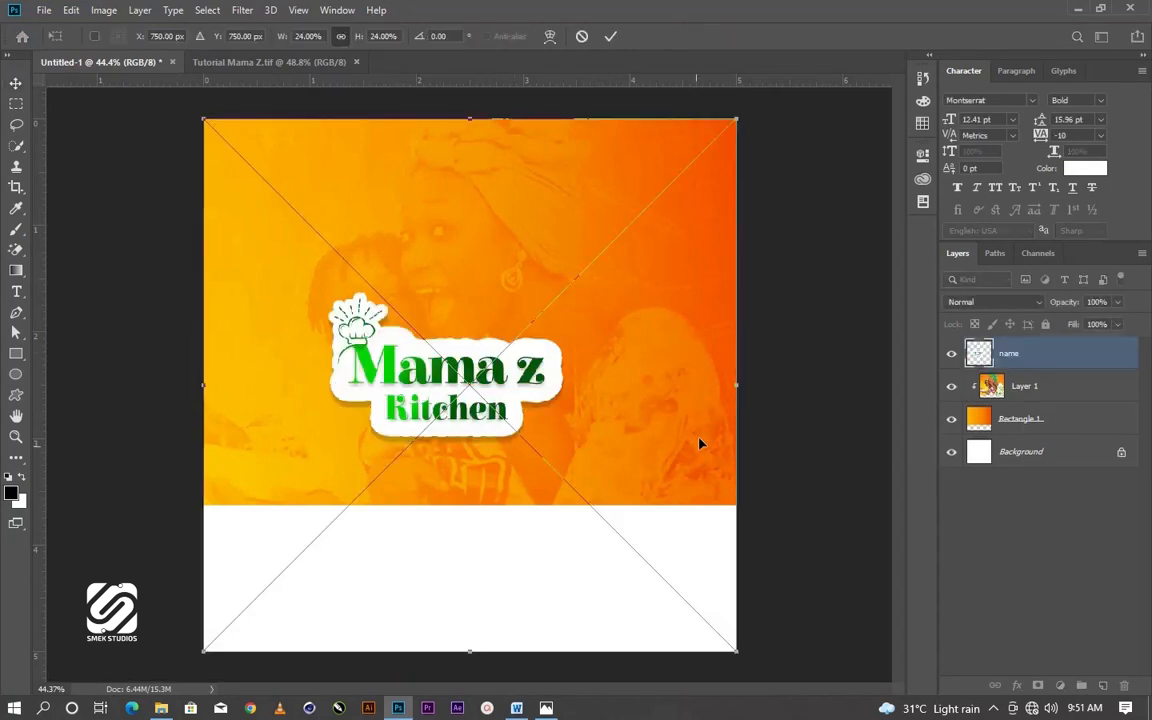
{"action": "left_click_drag", "start_coordinate": [737, 384], "coordinate": [677, 352]}
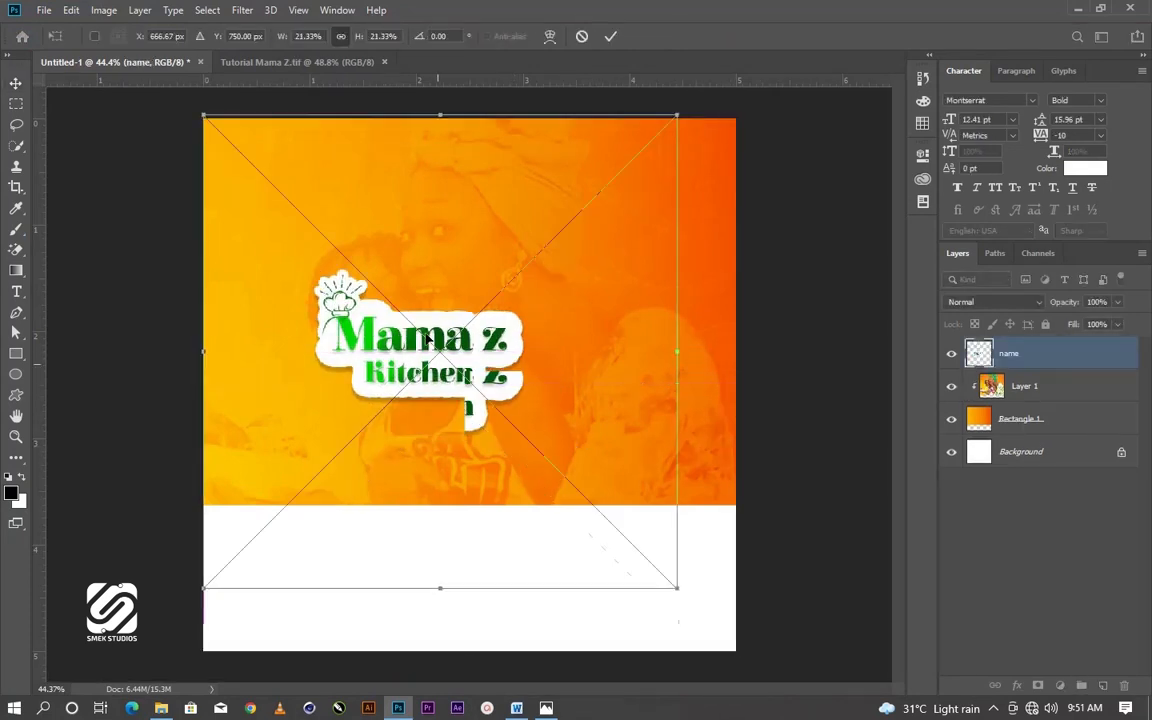
{"action": "left_click_drag", "start_coordinate": [428, 340], "coordinate": [368, 258]}
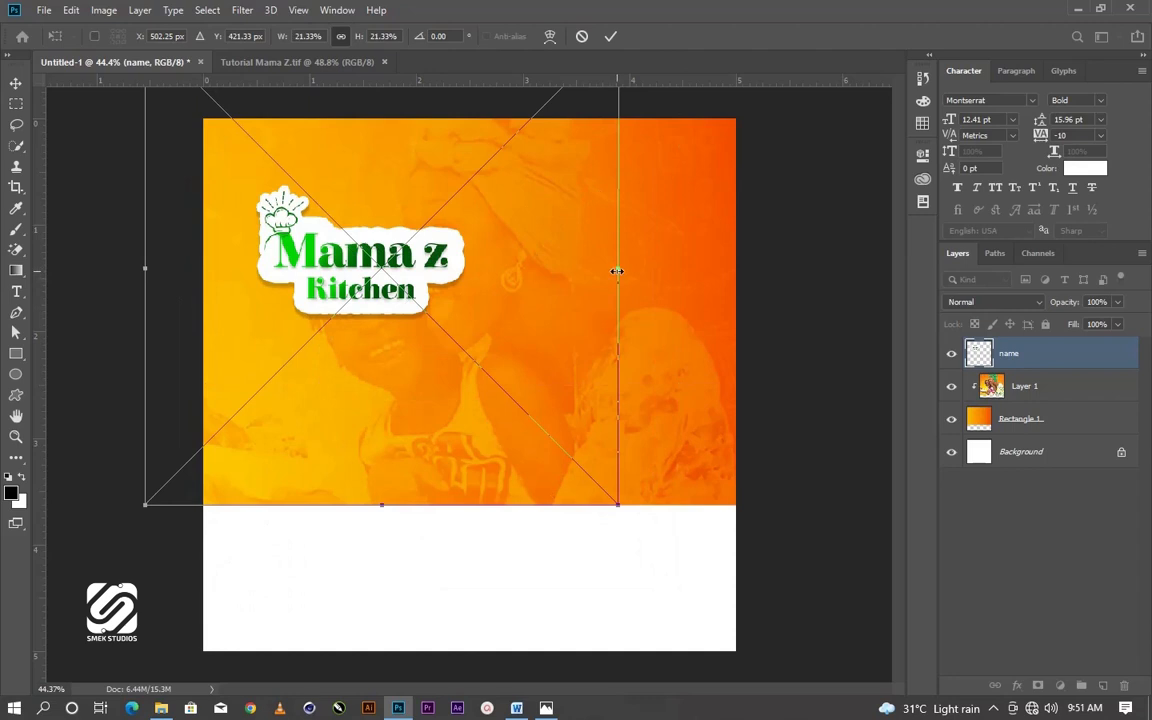
{"action": "left_click_drag", "start_coordinate": [617, 271], "coordinate": [722, 268]}
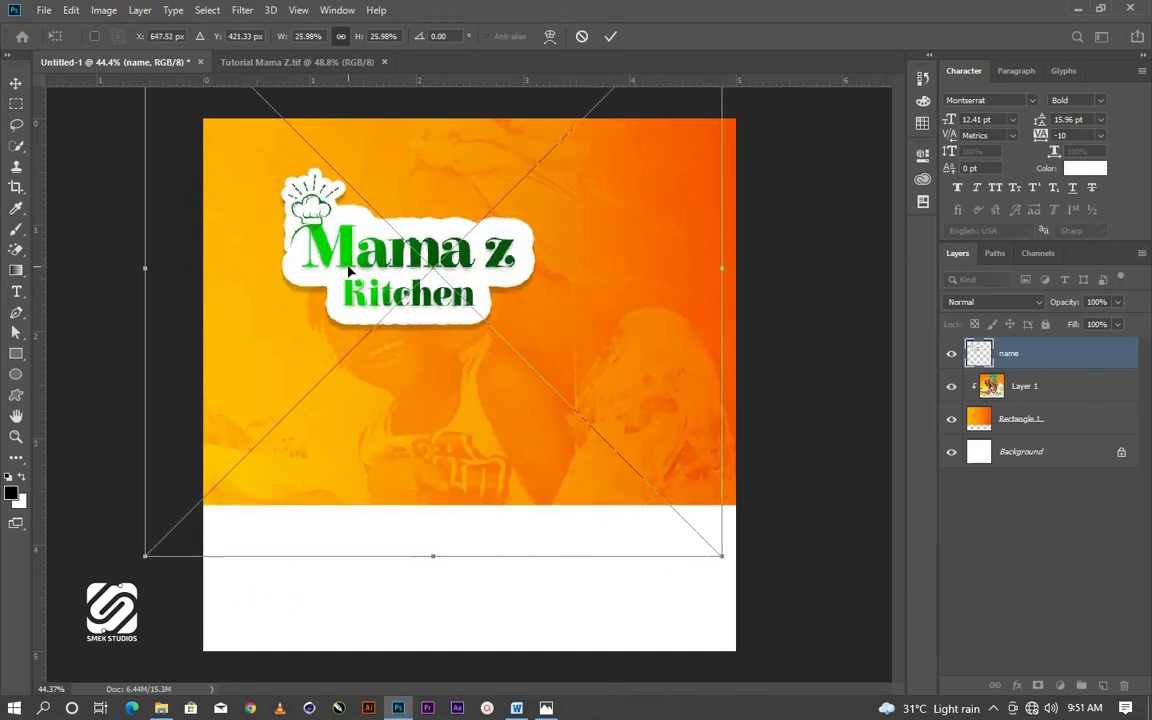
{"action": "left_click_drag", "start_coordinate": [349, 271], "coordinate": [324, 270]}
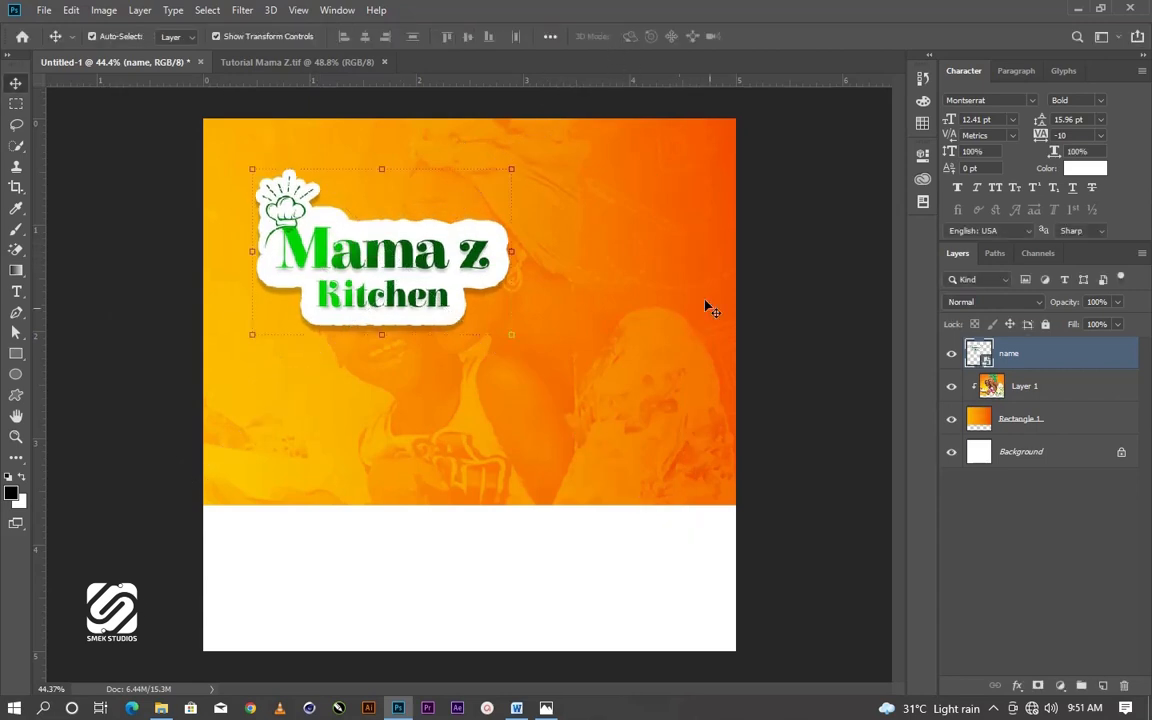
Scale the Mama z Kitchen logo to about 23% and fine-tune its position in the canvas's upper-left area
{"action": "key", "text": "ctrl+t"}
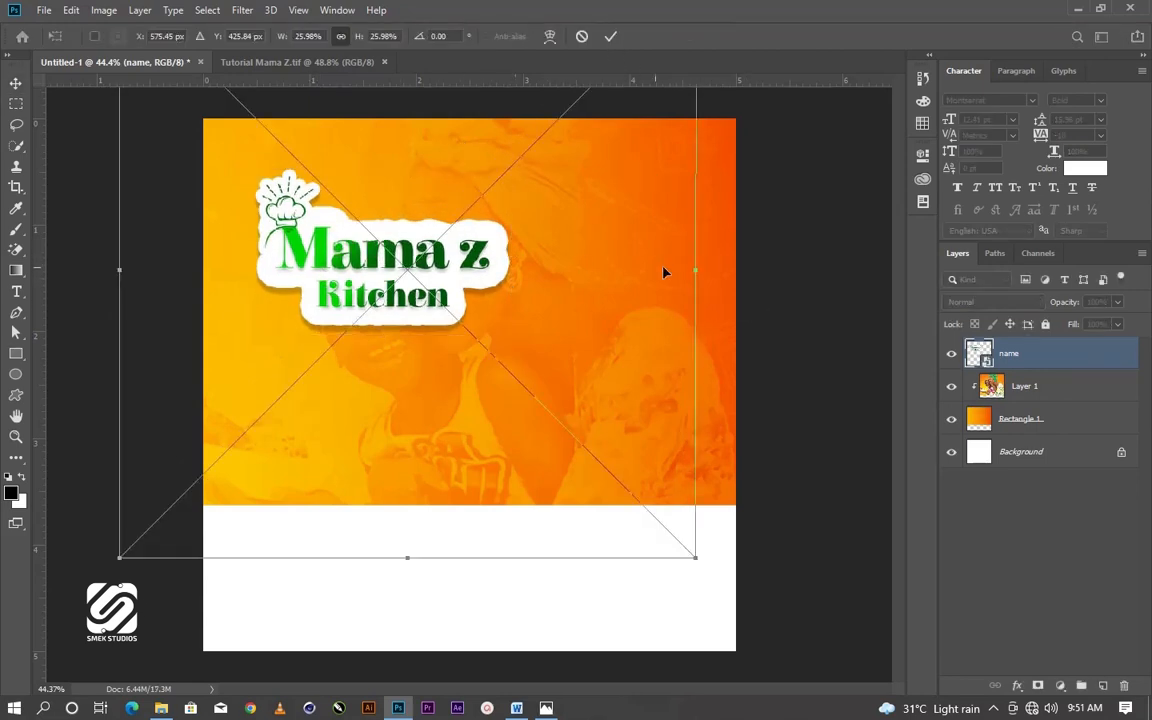
{"action": "left_click_drag", "start_coordinate": [696, 270], "coordinate": [634, 271]}
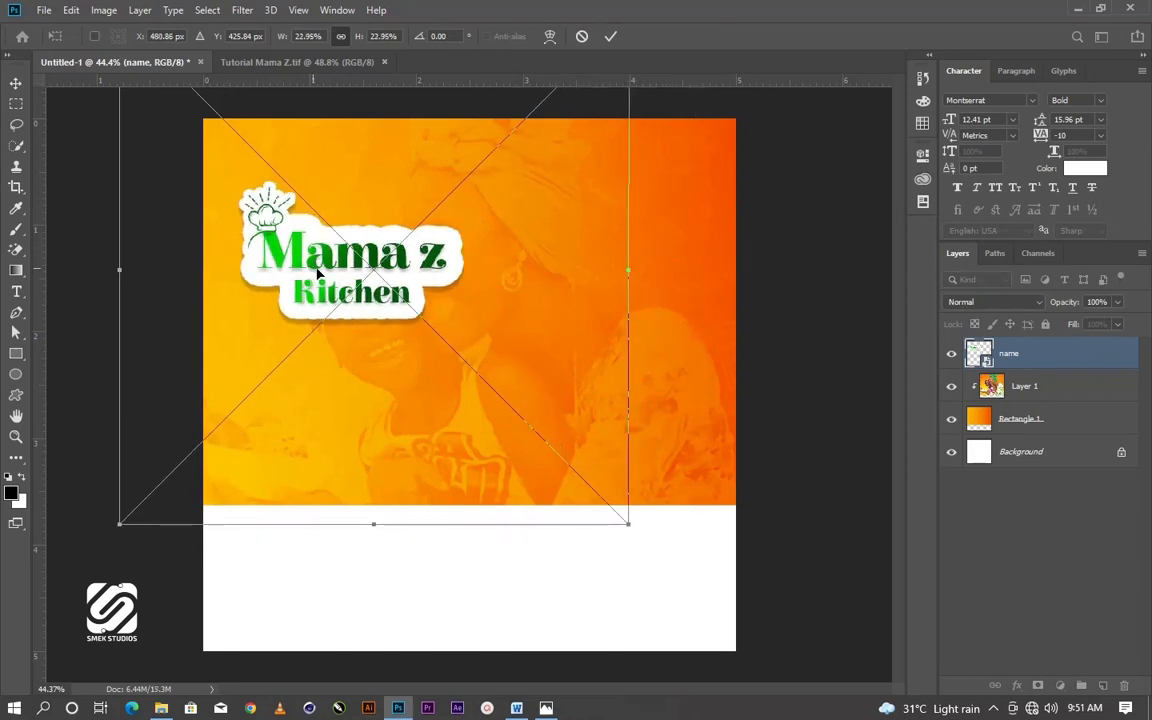
{"action": "left_click_drag", "start_coordinate": [282, 240], "coordinate": [293, 244]}
{"action": "left_click", "coordinate": [610, 36]}
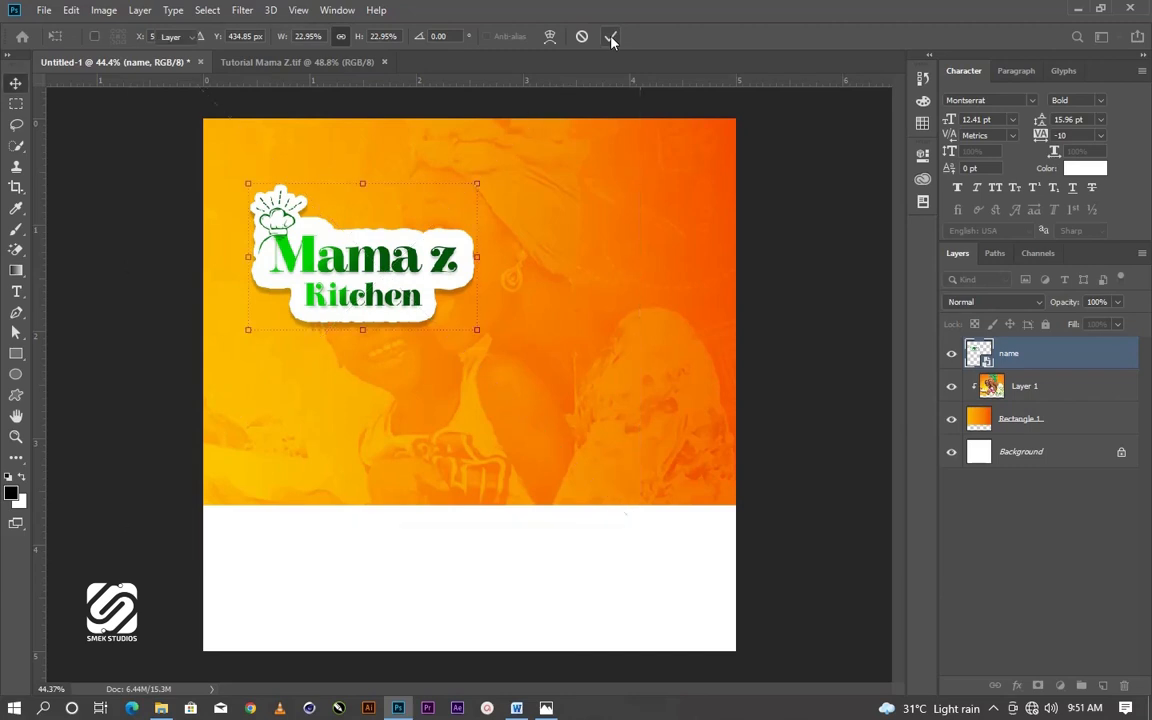
{"action": "left_click_drag", "start_coordinate": [394, 272], "coordinate": [400, 273]}
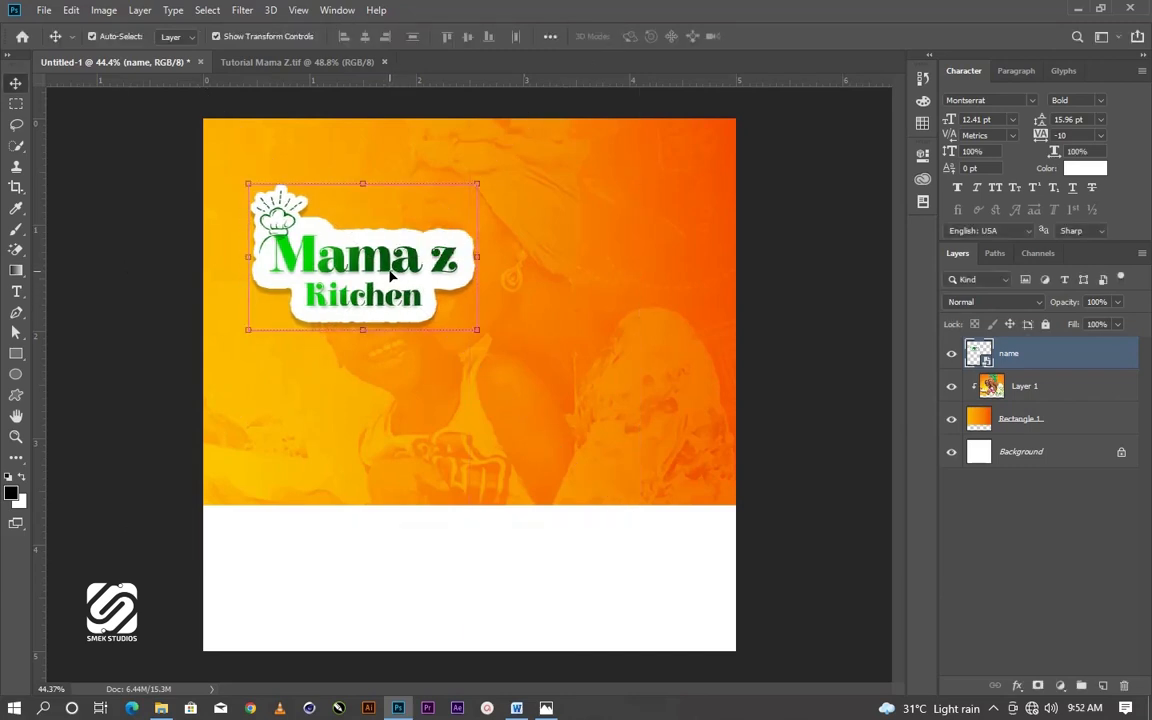
{"action": "left_click", "coordinate": [822, 326]}
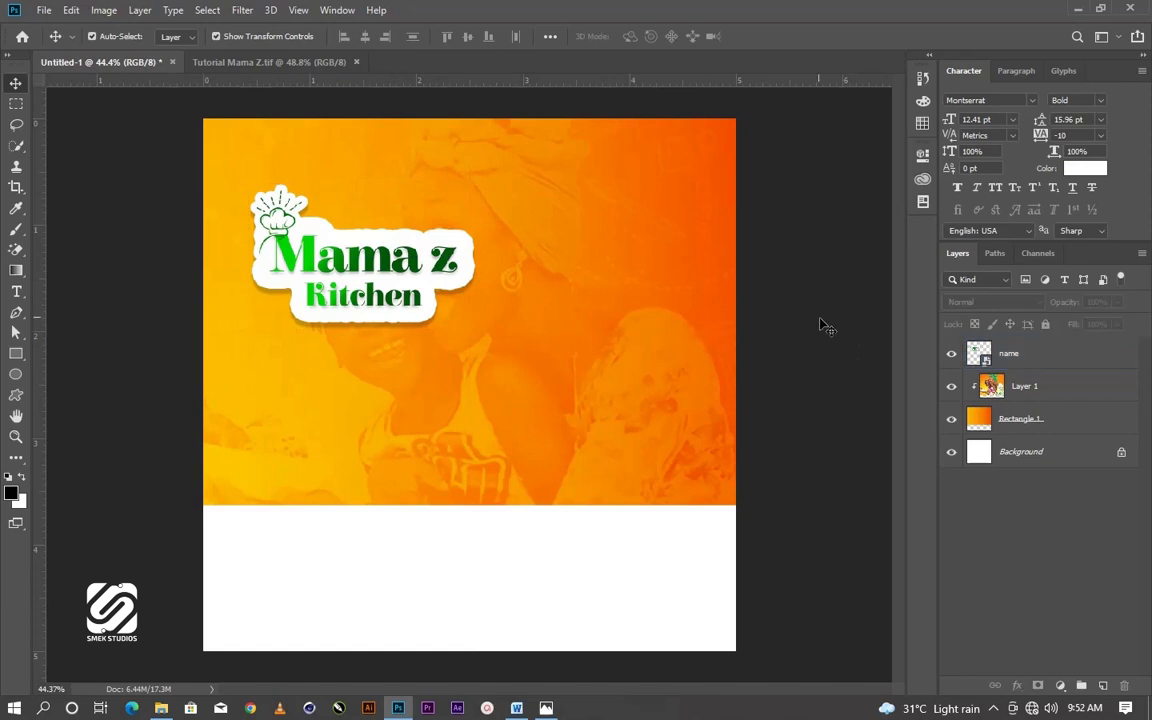
Place the jollof-rice picture from the Resourses folder, scale it to about 27%, and position it just below the logo
{"action": "left_click", "coordinate": [161, 708]}
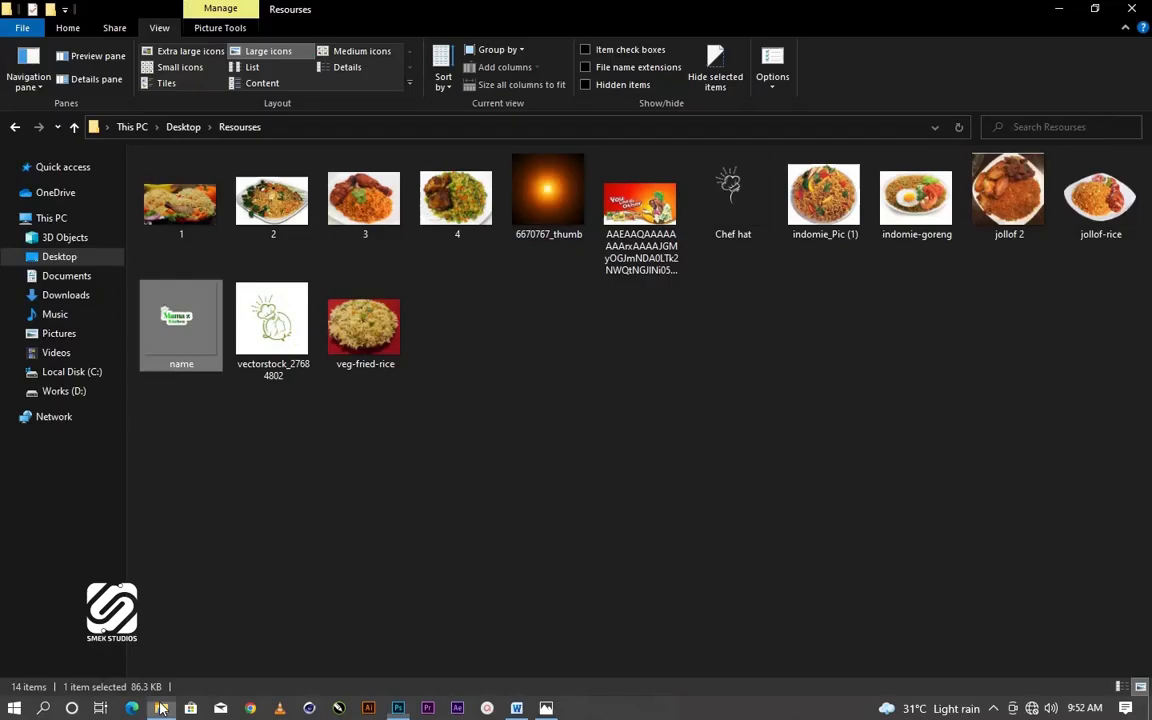
{"action": "left_click", "coordinate": [1100, 196]}
{"action": "left_click_drag", "start_coordinate": [1100, 196], "coordinate": [350, 422]}
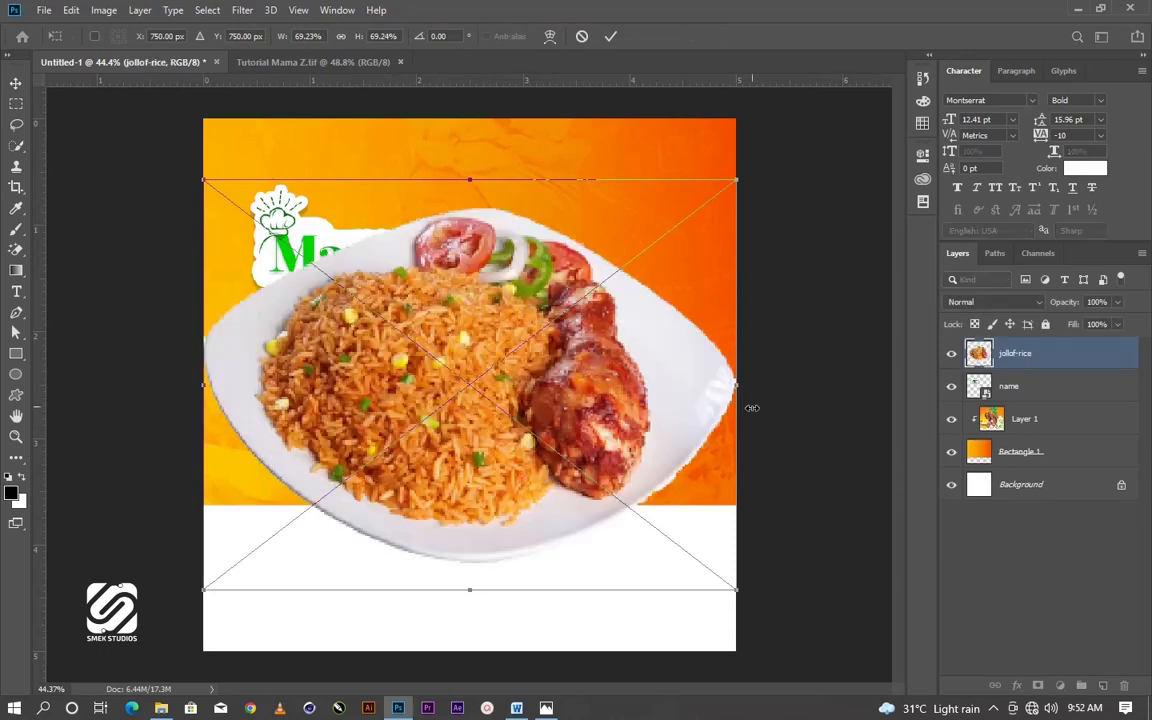
{"action": "left_click_drag", "start_coordinate": [741, 386], "coordinate": [428, 409]}
{"action": "left_click_drag", "start_coordinate": [300, 394], "coordinate": [340, 425]}
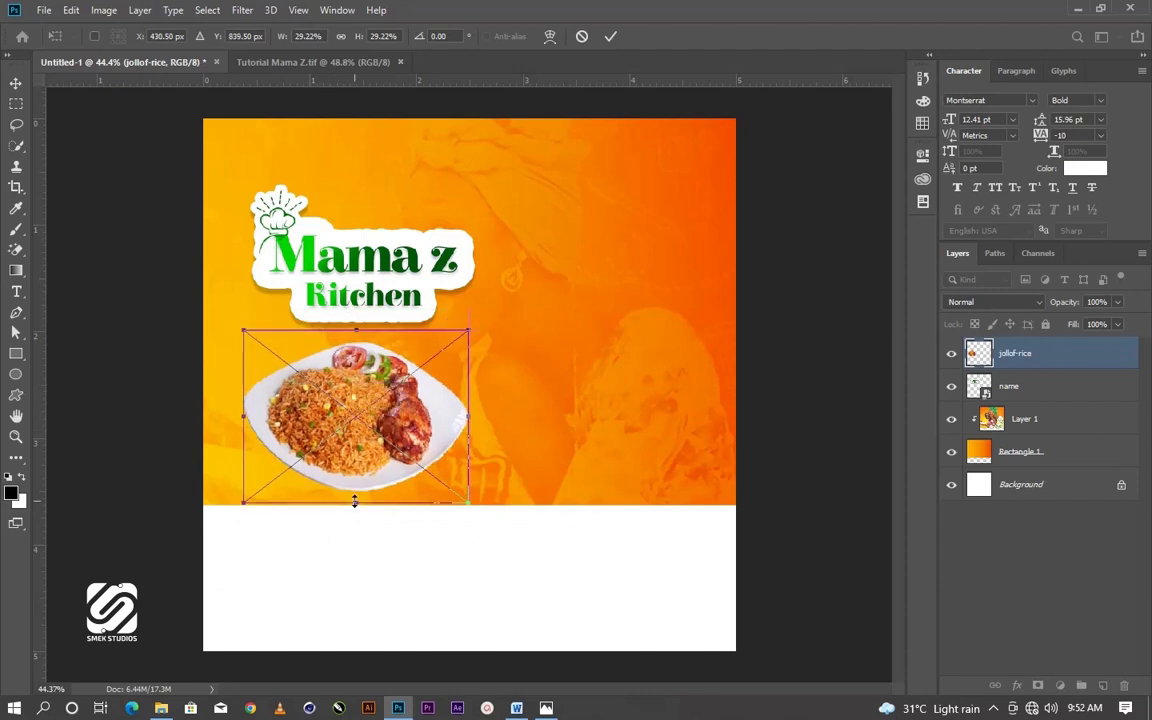
{"action": "left_click_drag", "start_coordinate": [355, 501], "coordinate": [357, 489]}
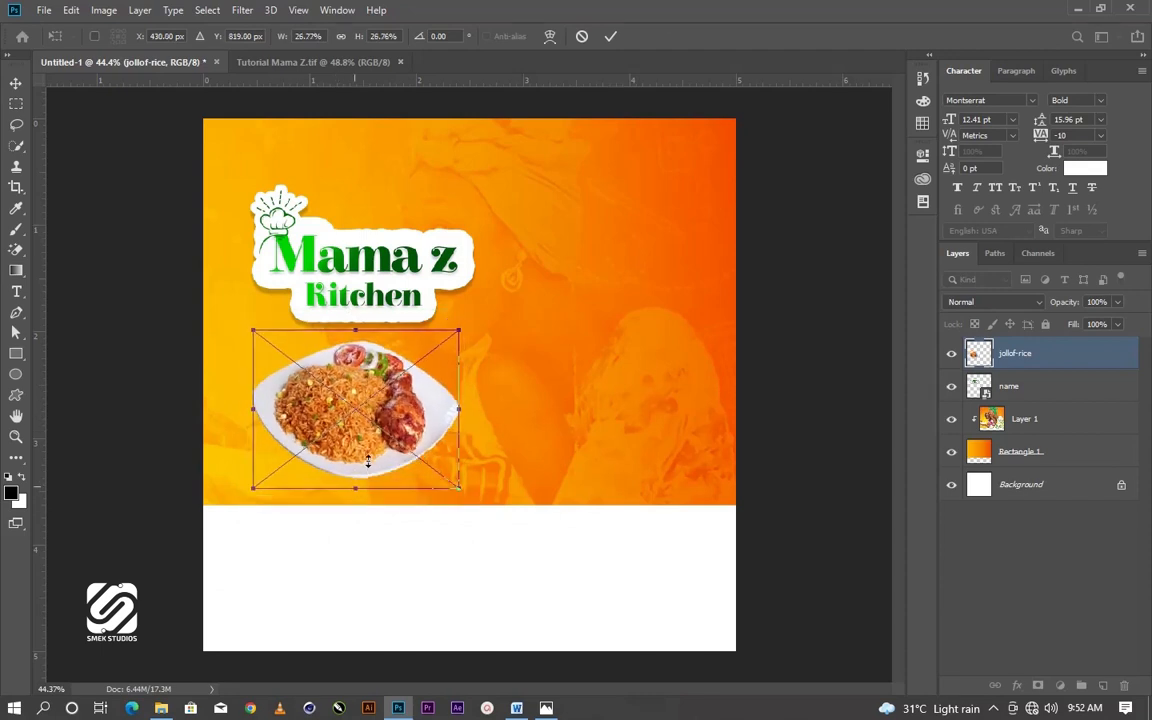
{"action": "left_click", "coordinate": [610, 36]}
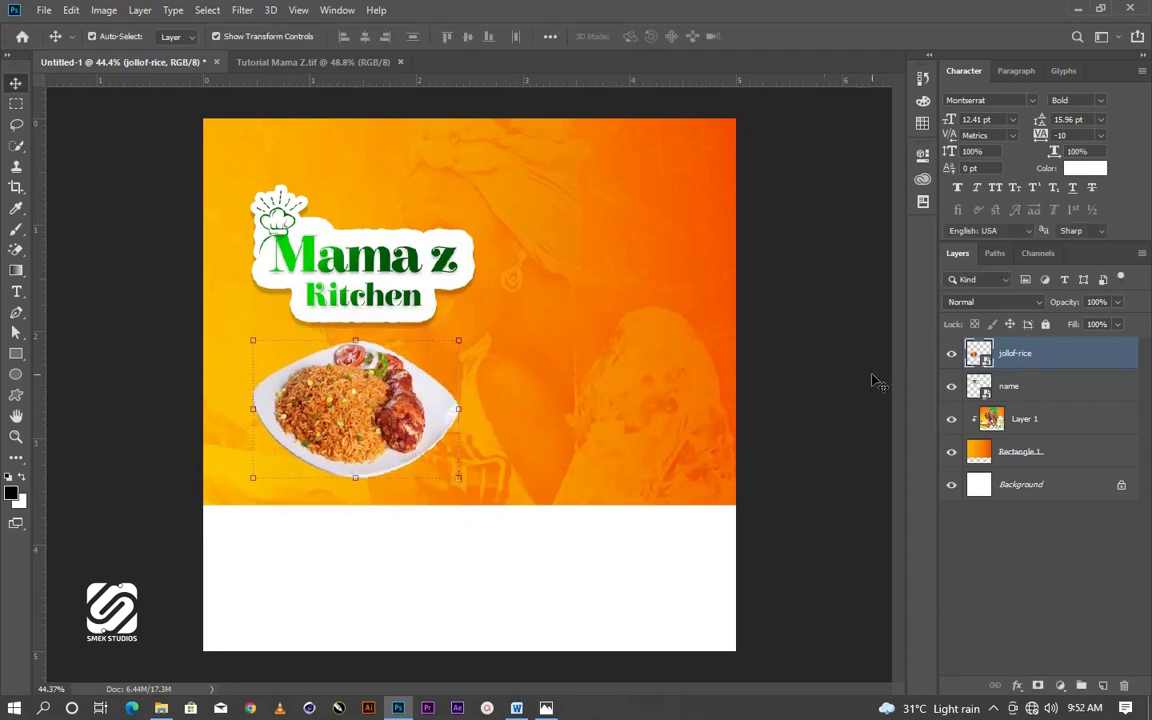
{"action": "left_click", "coordinate": [819, 442]}
{"action": "left_click_drag", "start_coordinate": [386, 413], "coordinate": [386, 420]}
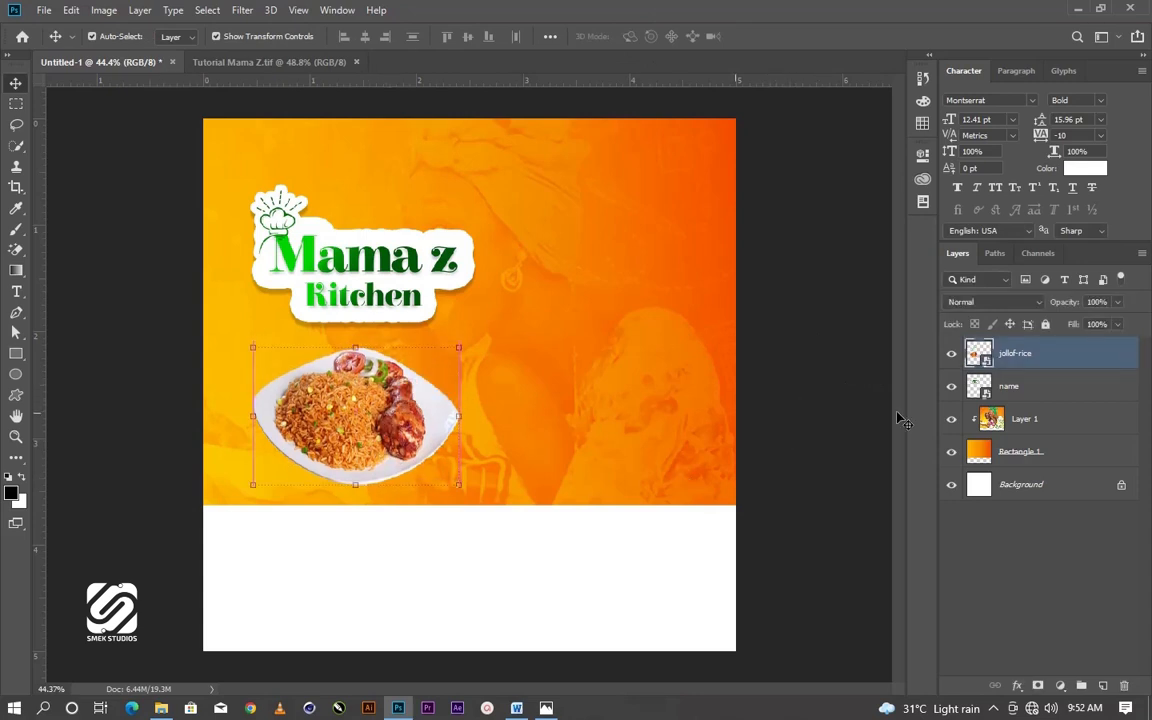
Add a black drop shadow with a 12 px distance to the jollof-rice layer and fine-tune the shadow's opacity
{"action": "double_click", "coordinate": [1060, 358]}
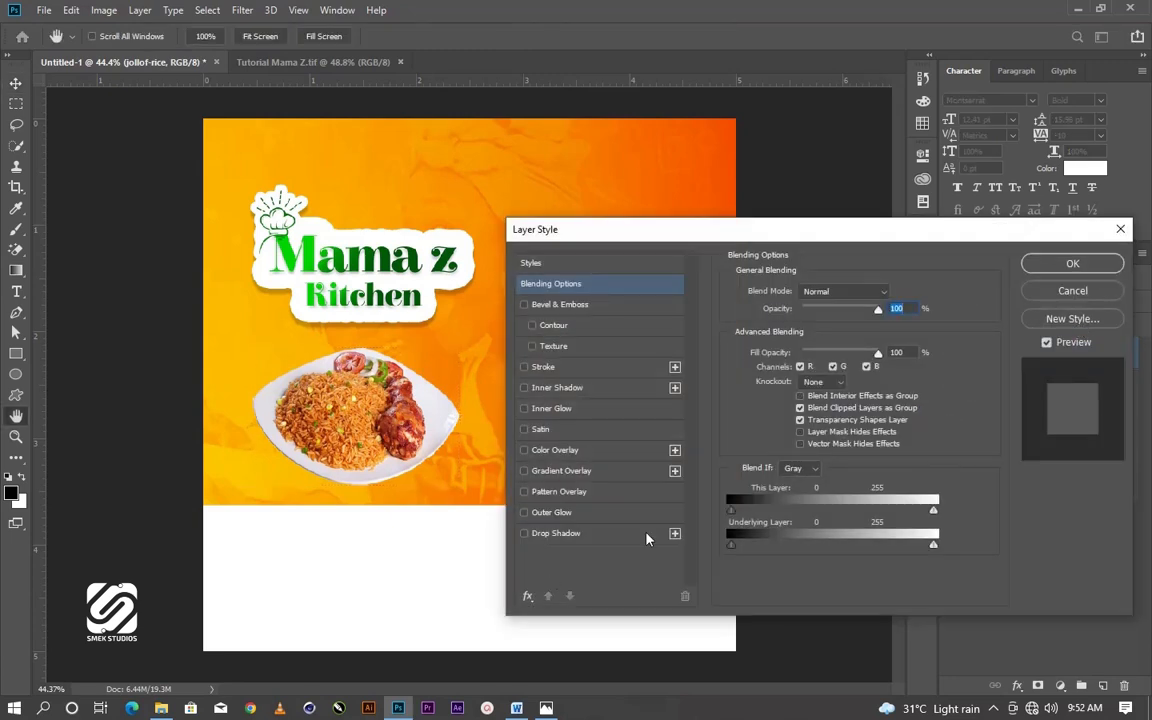
{"action": "left_click", "coordinate": [607, 535]}
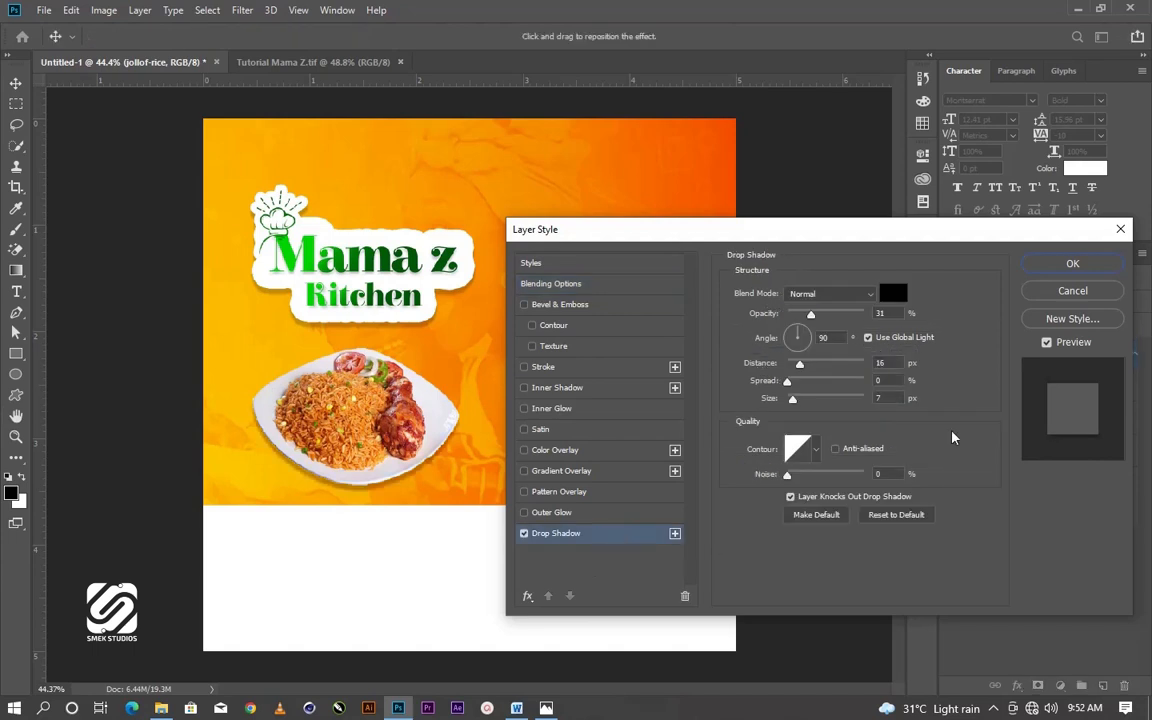
{"action": "left_click_drag", "start_coordinate": [801, 365], "coordinate": [798, 367]}
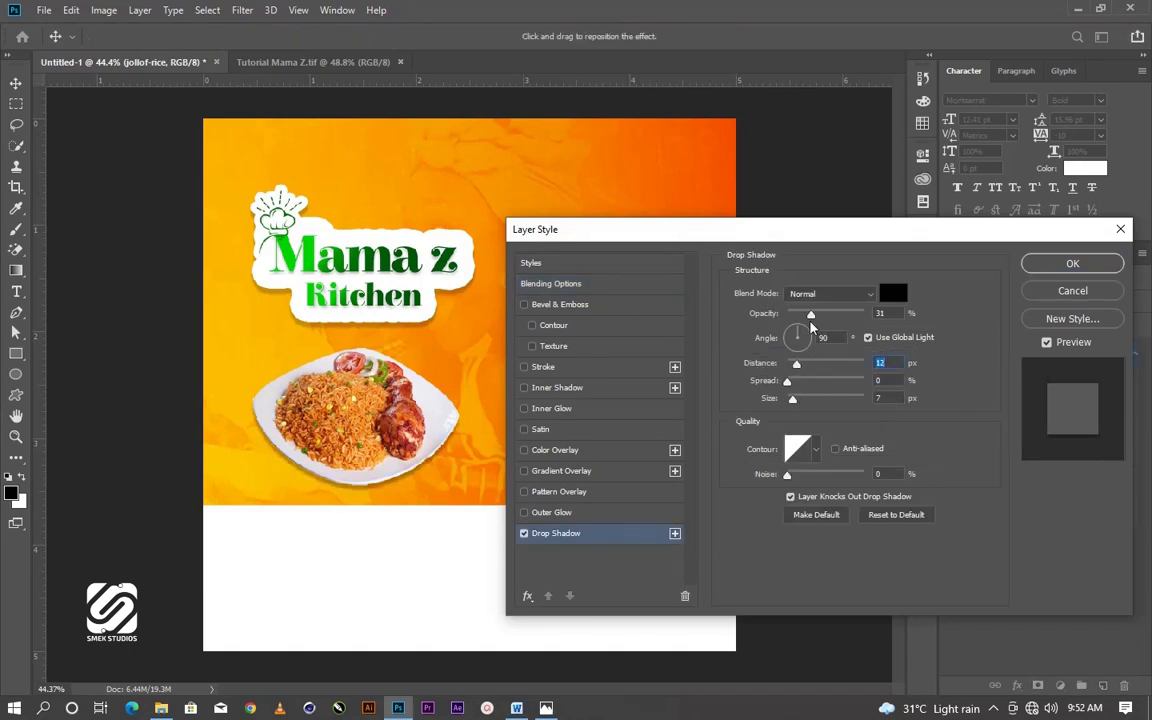
{"action": "left_click_drag", "start_coordinate": [810, 315], "coordinate": [812, 318]}
{"action": "left_click", "coordinate": [1083, 263]}
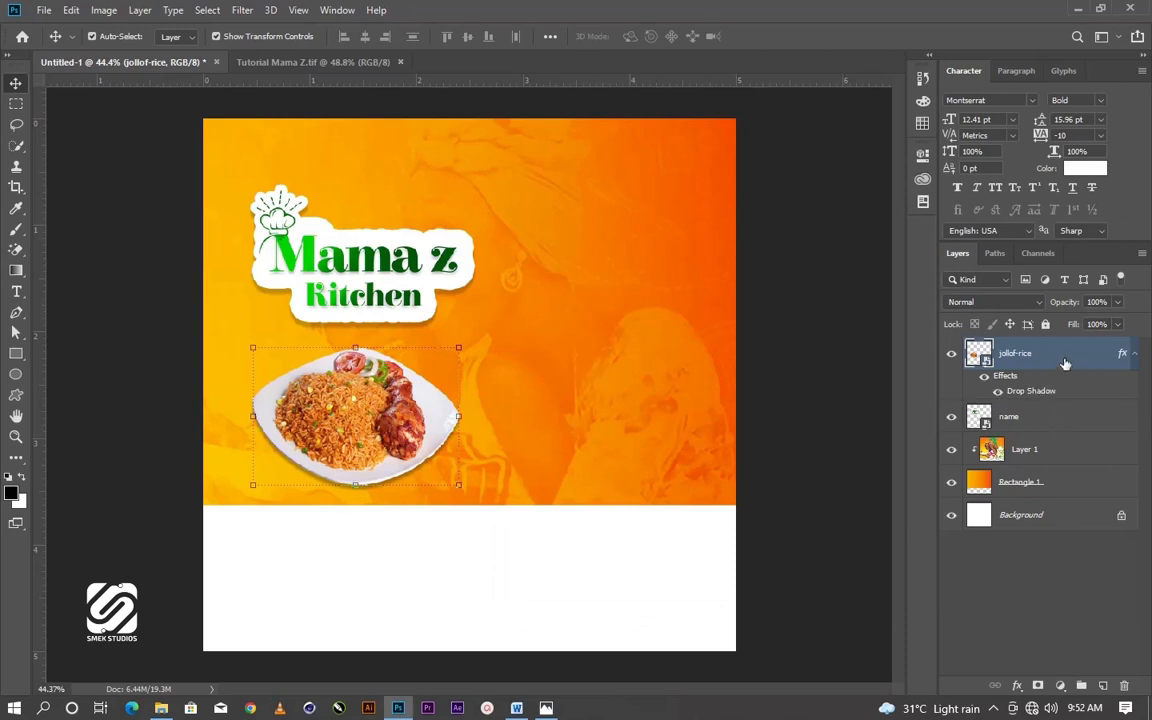
Separate the jollof-rice picture's drop shadow onto its own layer
{"action": "right_click", "coordinate": [1025, 395]}
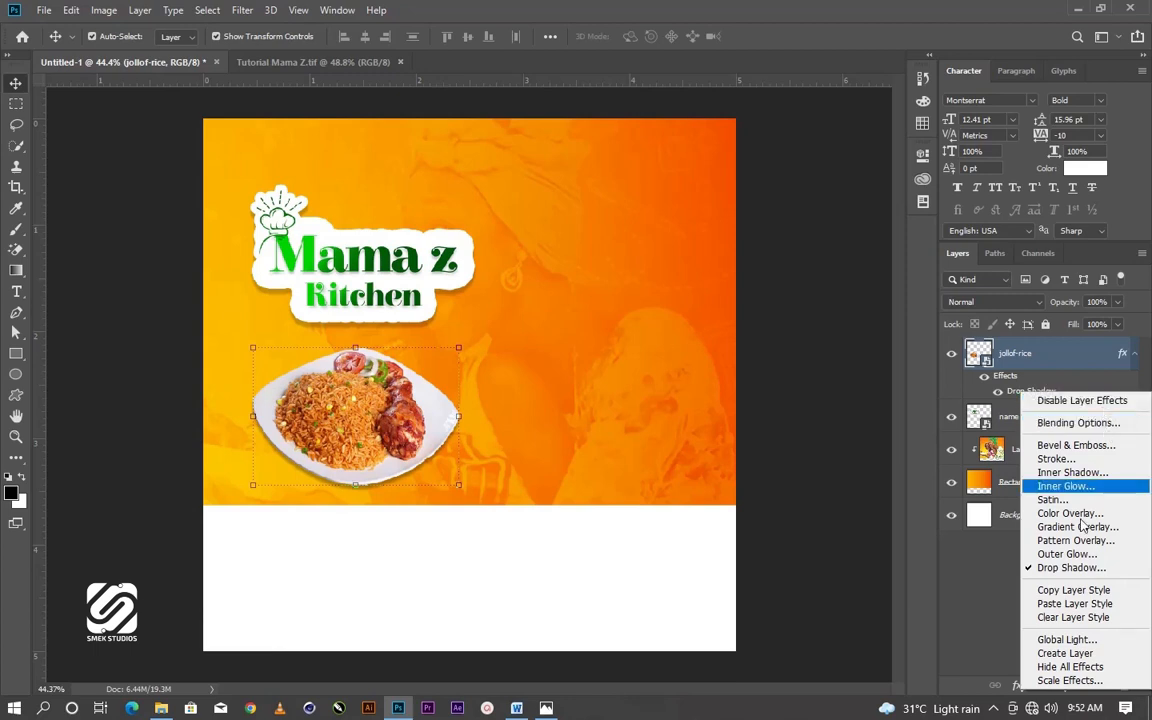
{"action": "left_click", "coordinate": [1067, 656]}
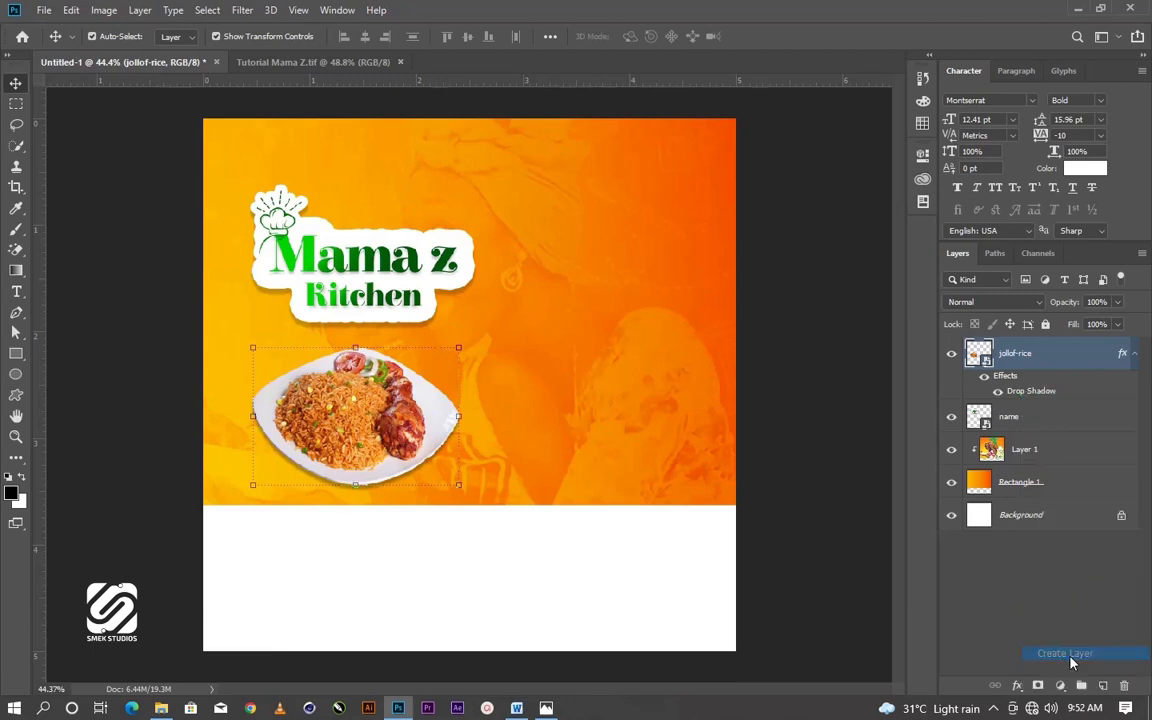
{"action": "left_click", "coordinate": [505, 271]}
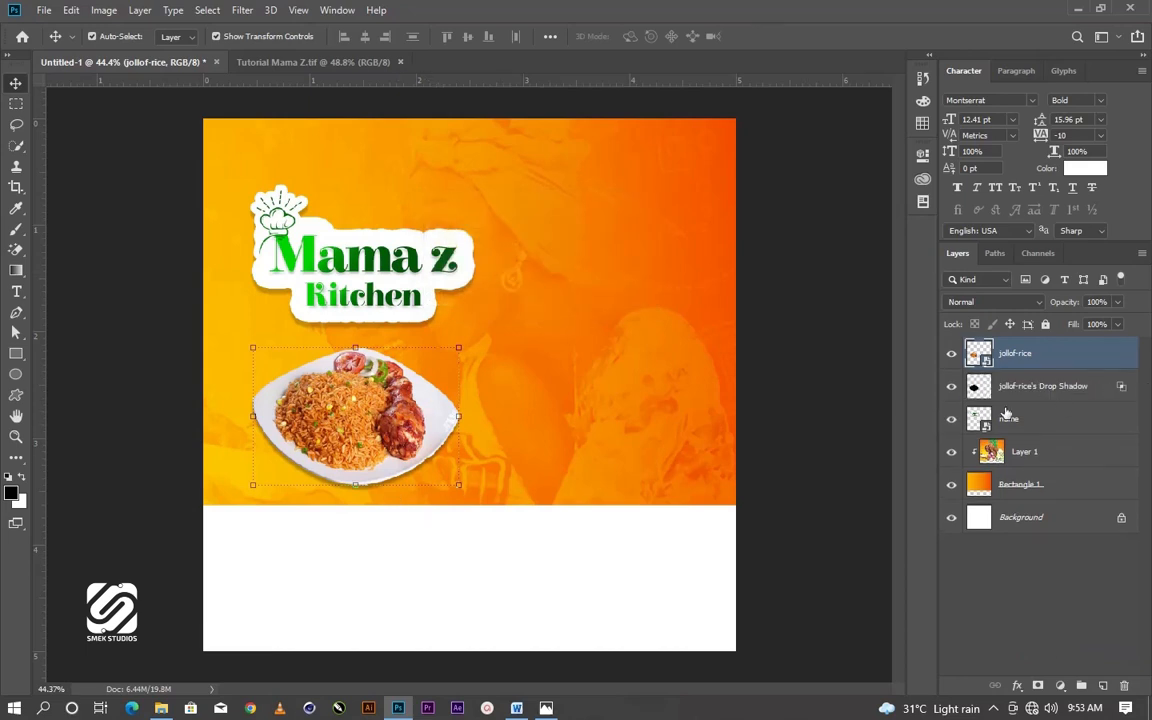
Toggle the jollof-rice picture's visibility to examine the separate shadow layer beneath it
{"action": "left_click", "coordinate": [952, 355]}
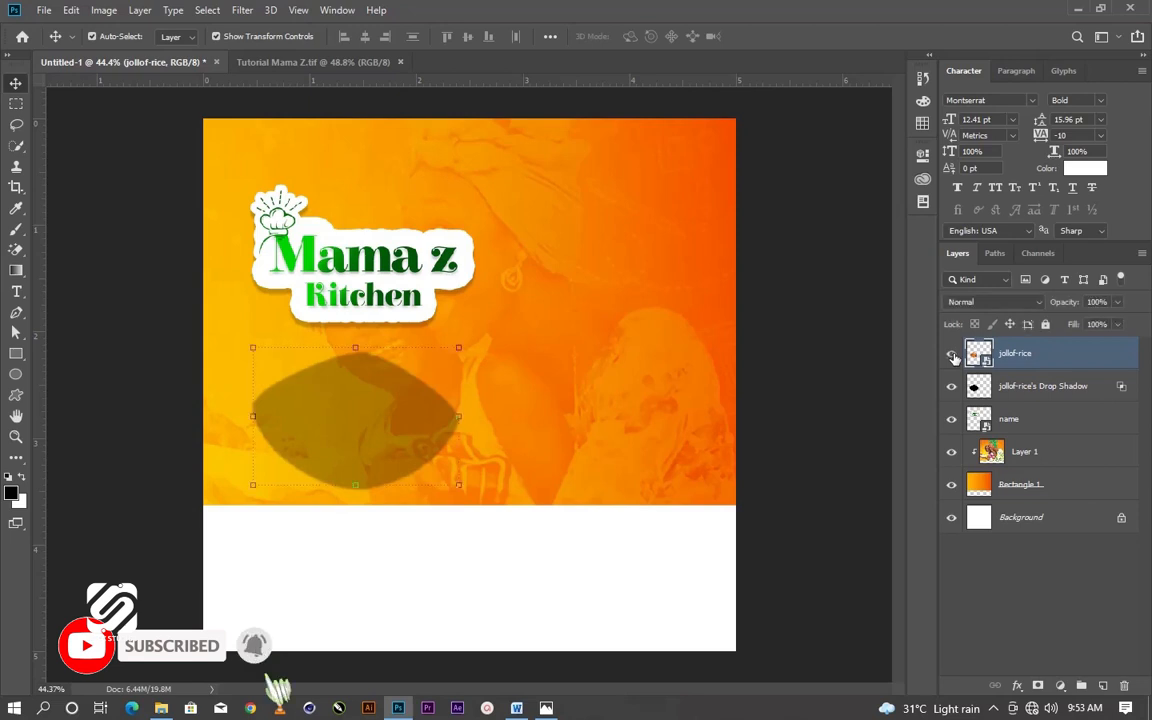
{"action": "left_click", "coordinate": [952, 356]}
{"action": "left_click", "coordinate": [952, 356]}
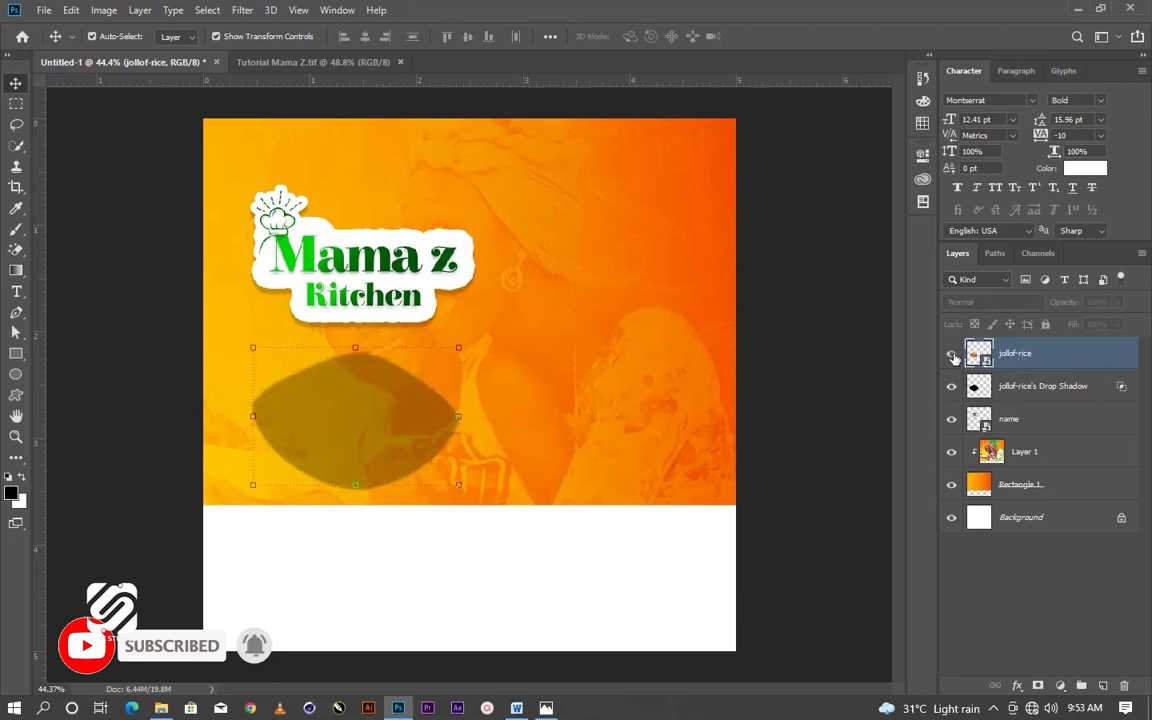
Show the jollof-rice picture again, nudge its separate shadow layer slightly right and down, and fine-tune the shadow's opacity
{"action": "left_click", "coordinate": [952, 356]}
{"action": "left_click", "coordinate": [1055, 387]}
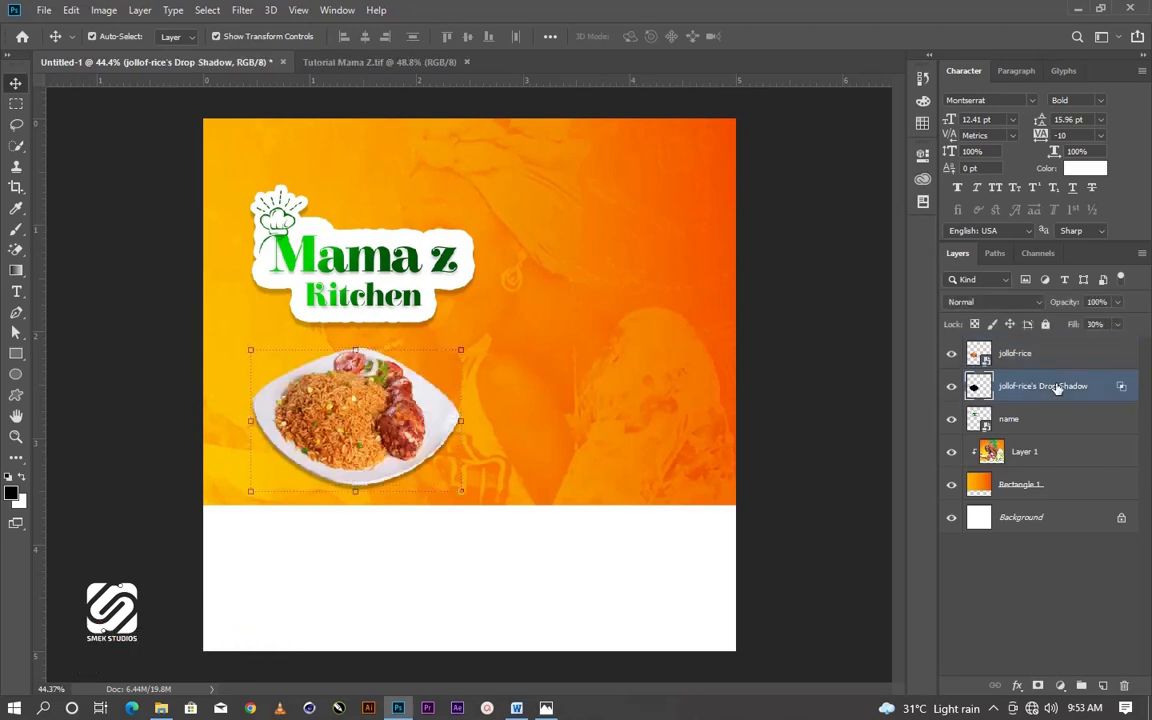
{"action": "key", "text": "Right"}
{"action": "key", "text": "Right"}
{"action": "key", "text": "Right"}
{"action": "key", "text": "Right"}
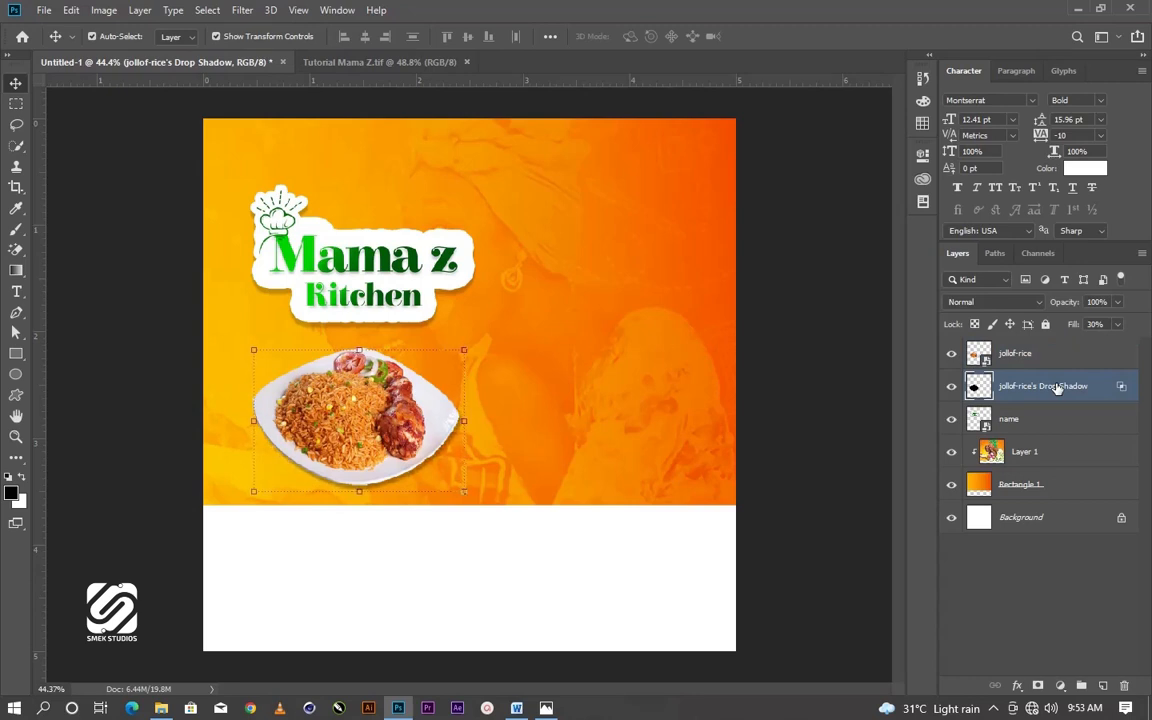
{"action": "key", "text": "Right"}
{"action": "key", "text": "Down"}
{"action": "key", "text": "Down"}
{"action": "key", "text": "Down"}
{"action": "key", "text": "Down"}
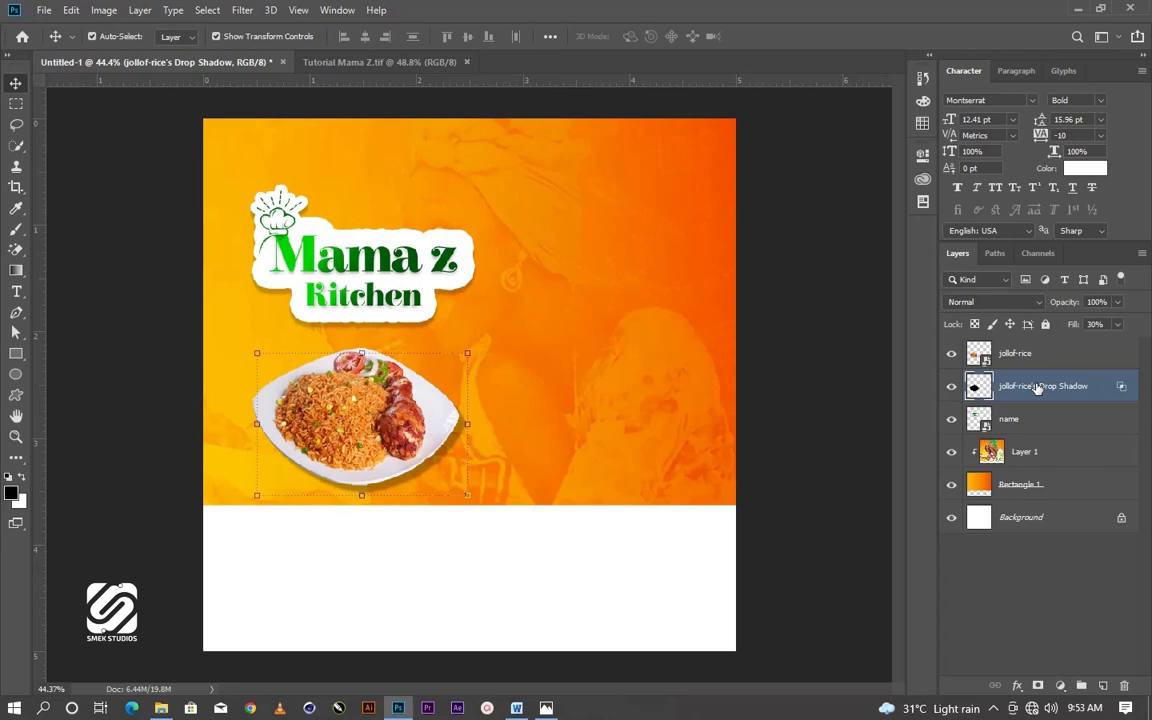
{"action": "left_click_drag", "start_coordinate": [1075, 305], "coordinate": [1062, 306]}
{"action": "left_click", "coordinate": [830, 318]}
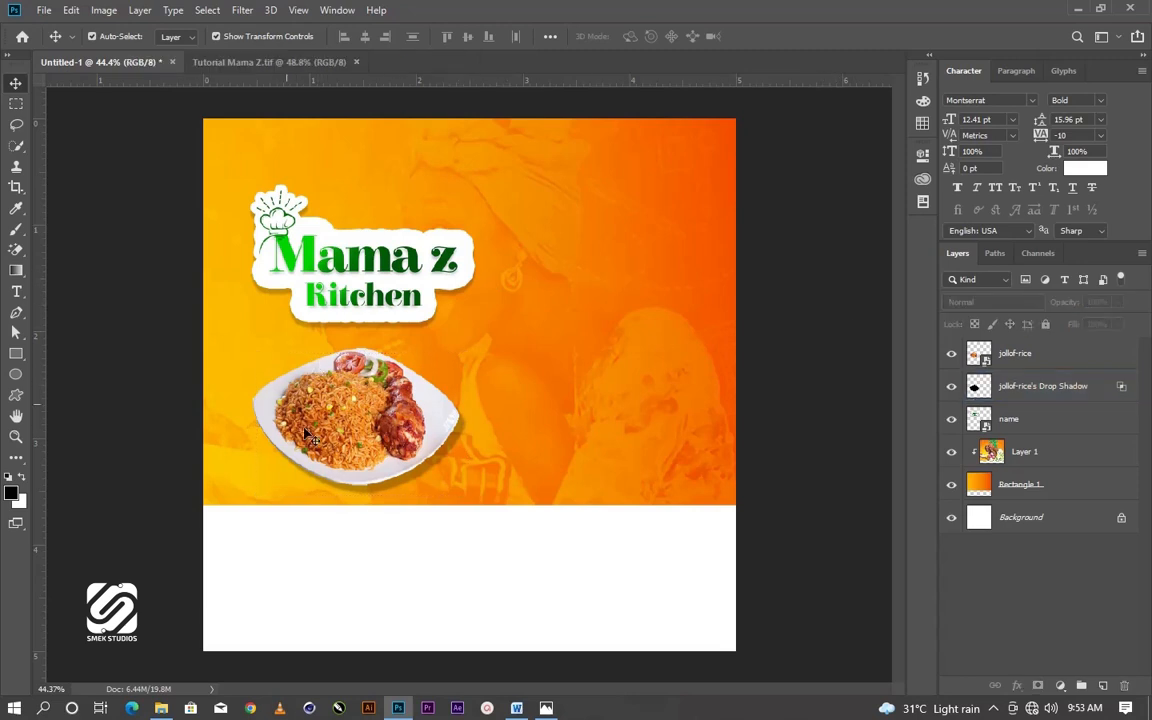
Place the 6670767_thumb light-glow image from the Resourses folder, scaled to about 29%, over the upper part of the jollof-rice plate
{"action": "left_click", "coordinate": [161, 708]}
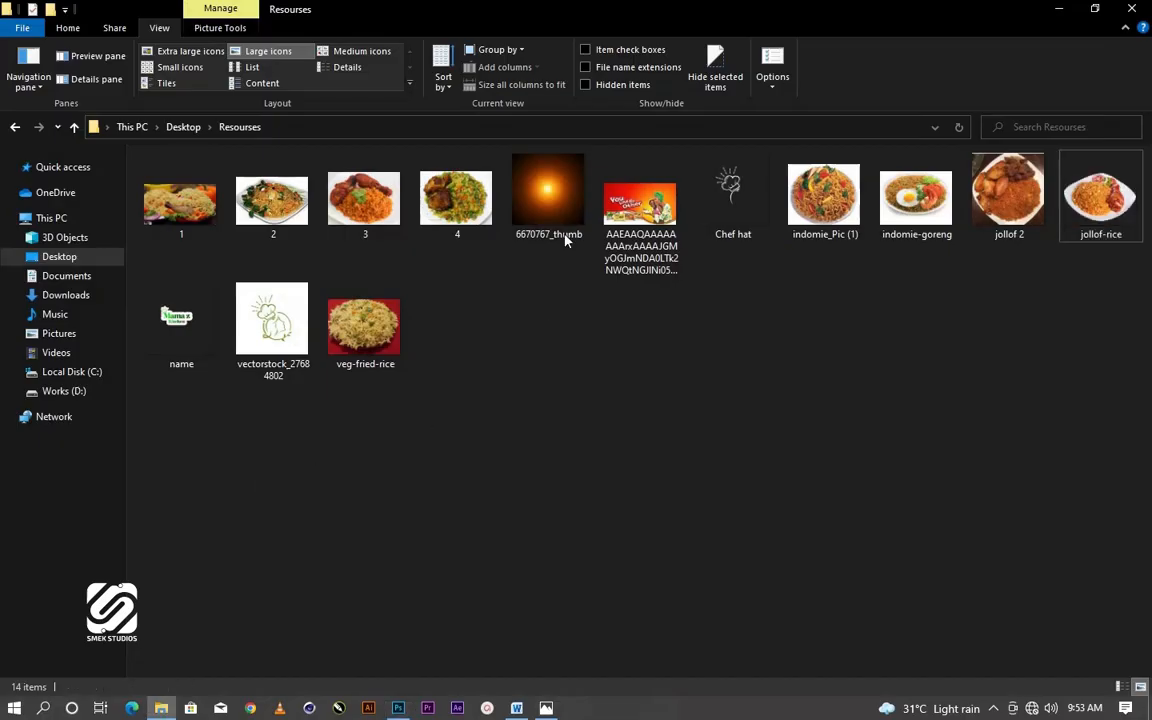
{"action": "left_click", "coordinate": [546, 211]}
{"action": "left_click_drag", "start_coordinate": [551, 183], "coordinate": [305, 332]}
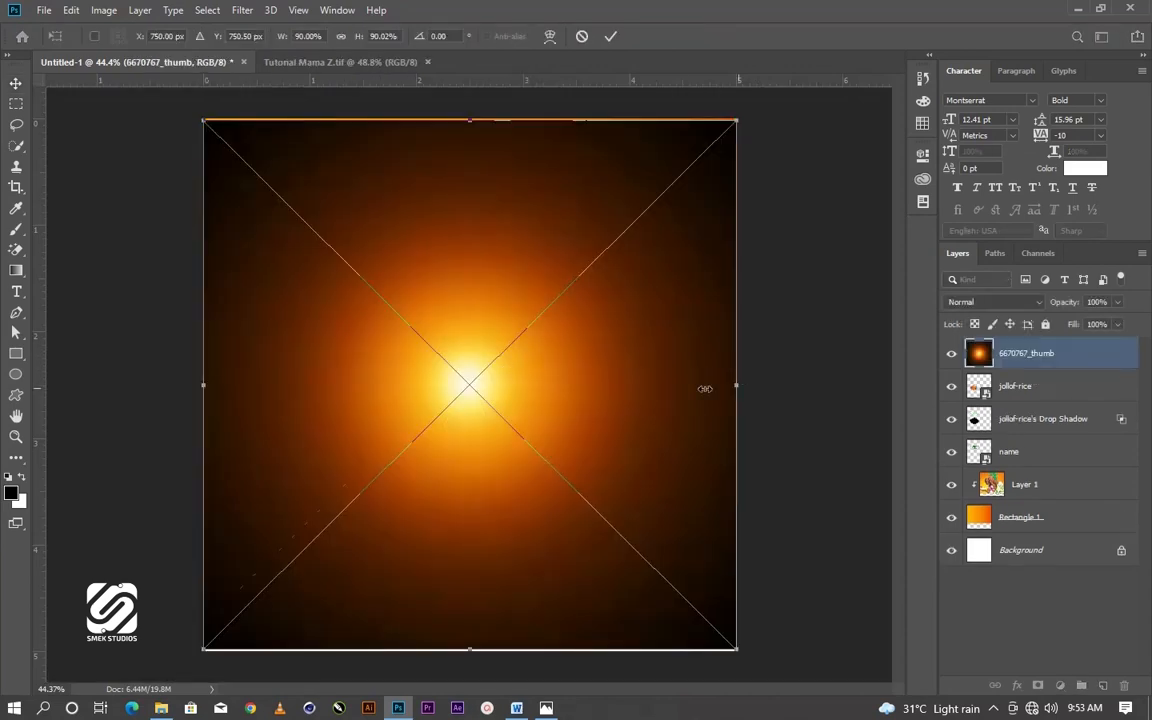
{"action": "left_click_drag", "start_coordinate": [705, 388], "coordinate": [403, 334]}
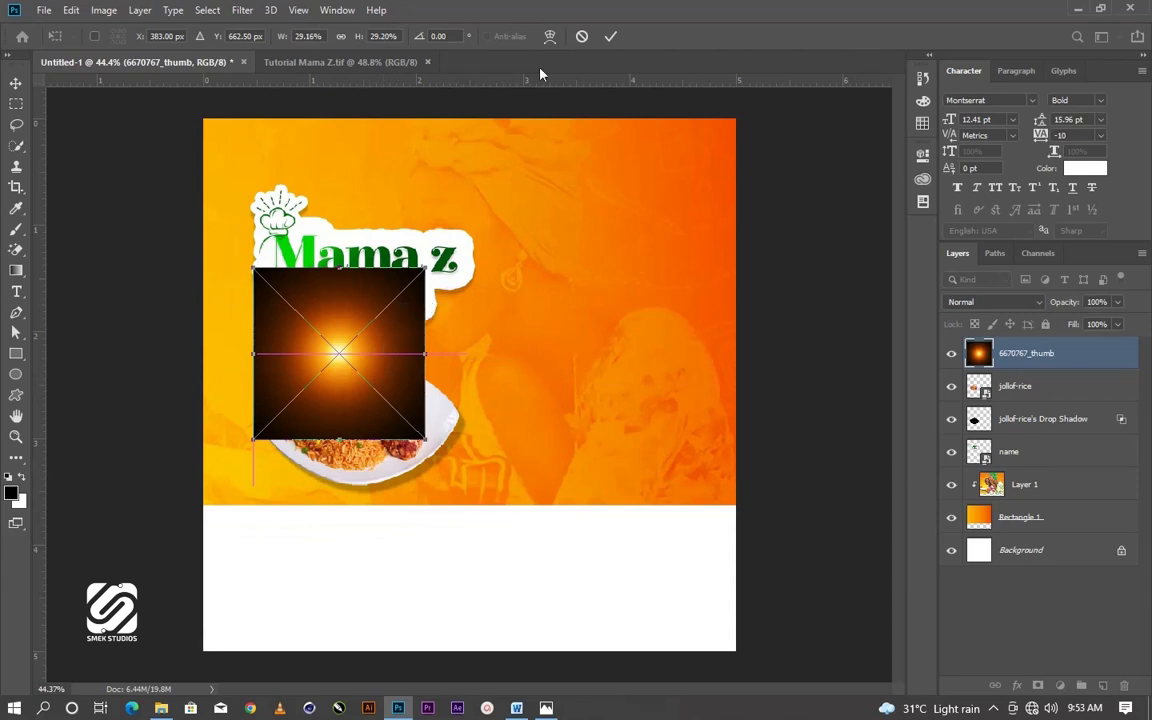
{"action": "left_click", "coordinate": [610, 37]}
Set the 6670767_thumb layer's blend mode to Screen and move the glow right to the middle of the plate's upper rim
{"action": "left_click", "coordinate": [1003, 303]}
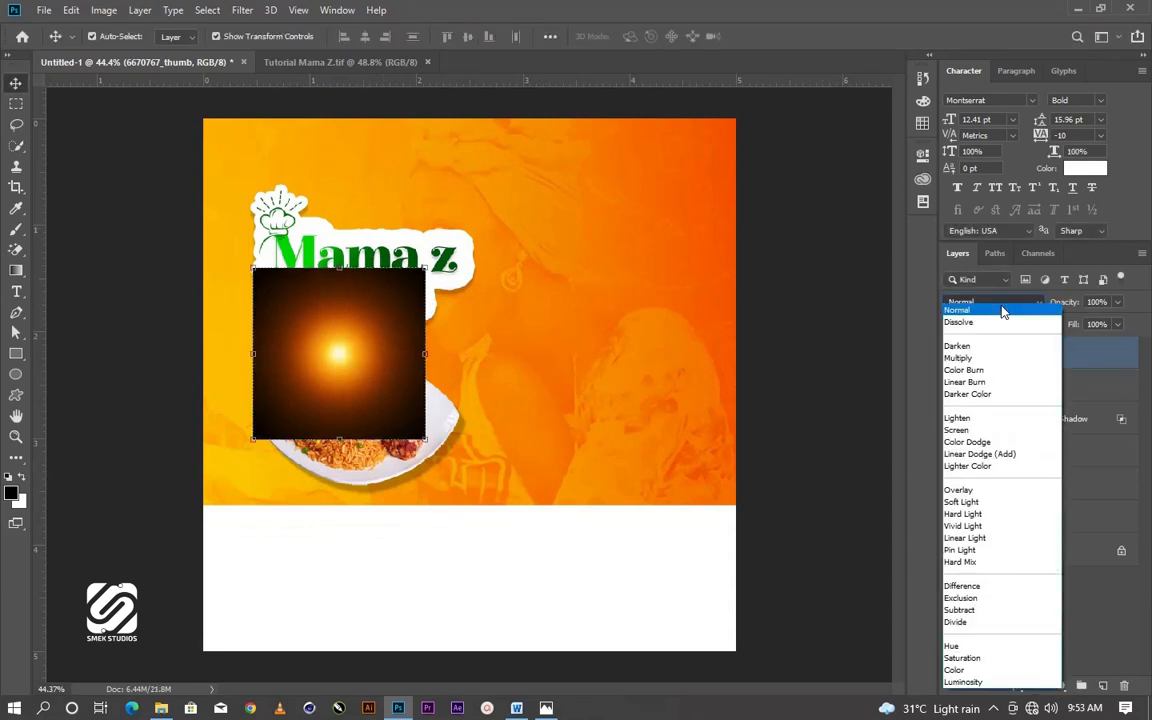
{"action": "left_click", "coordinate": [975, 430]}
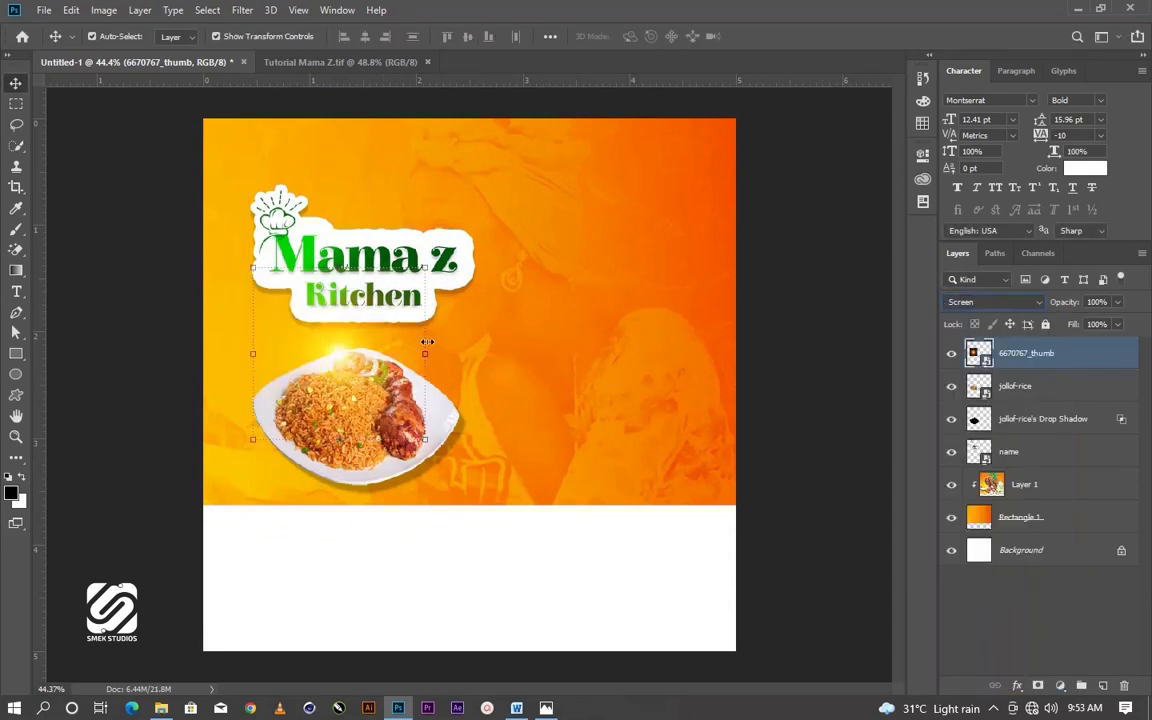
{"action": "left_click_drag", "start_coordinate": [347, 347], "coordinate": [375, 340]}
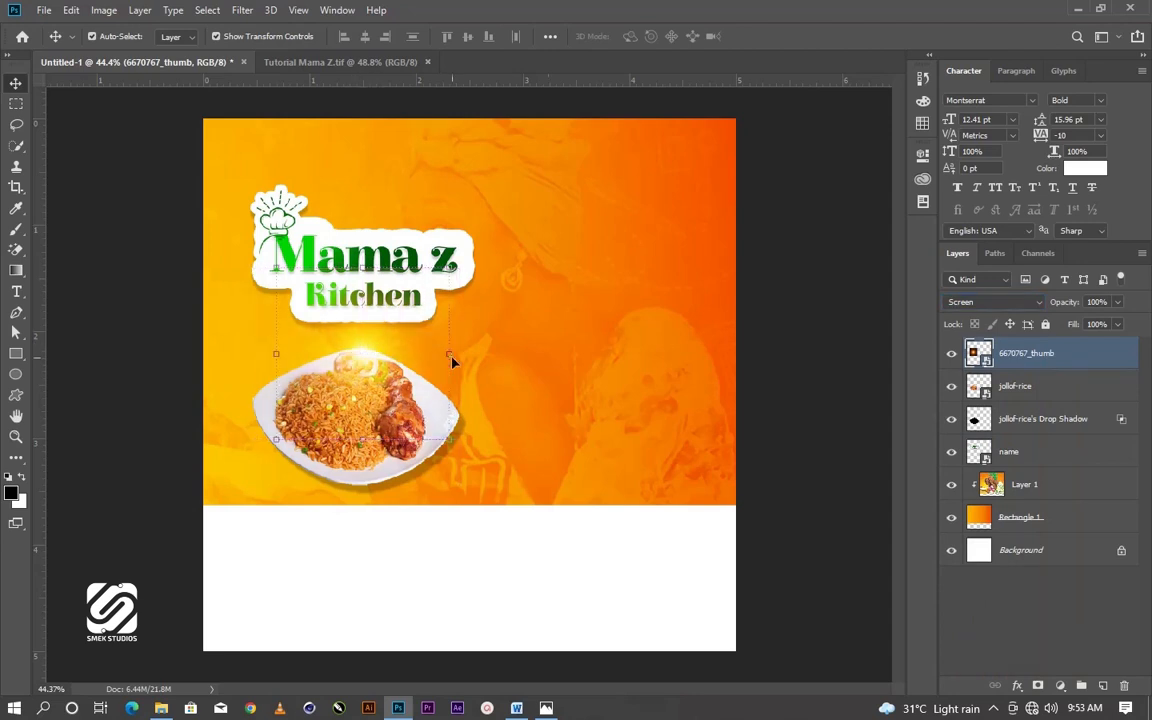
{"action": "left_click", "coordinate": [824, 358]}
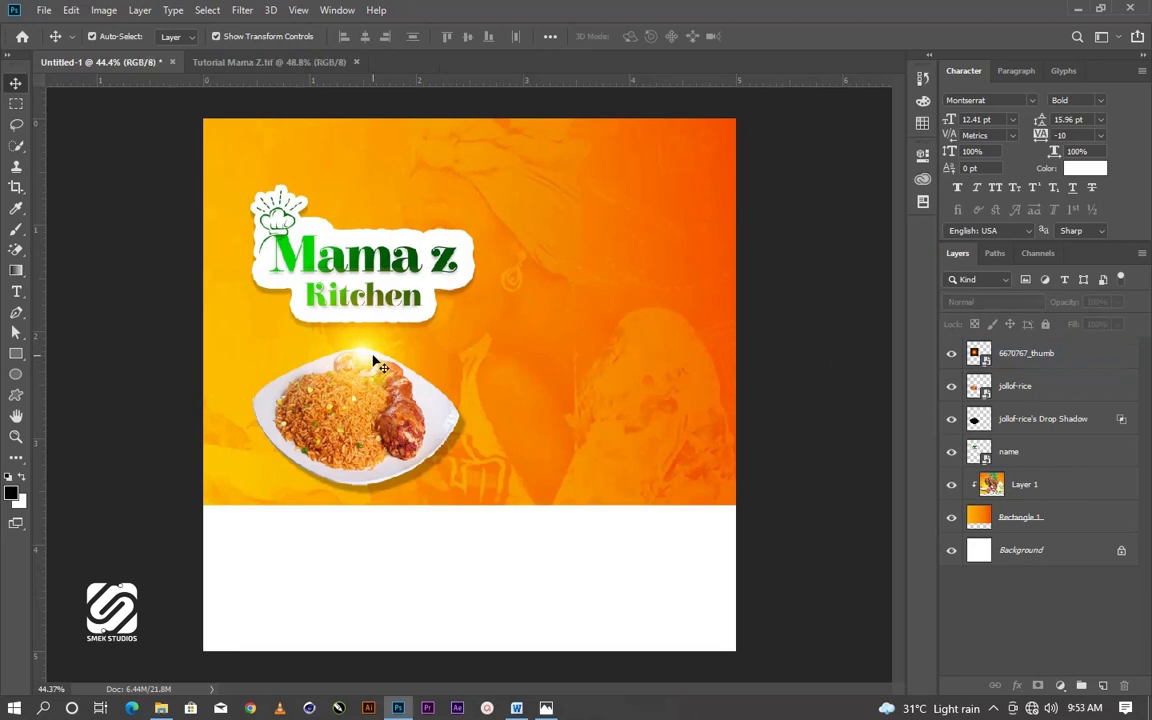
Rescale the glow image to about 30% and shift it slightly right along the plate's upper rim
{"action": "left_click", "coordinate": [373, 353]}
{"action": "key", "text": "ctrl+t"}
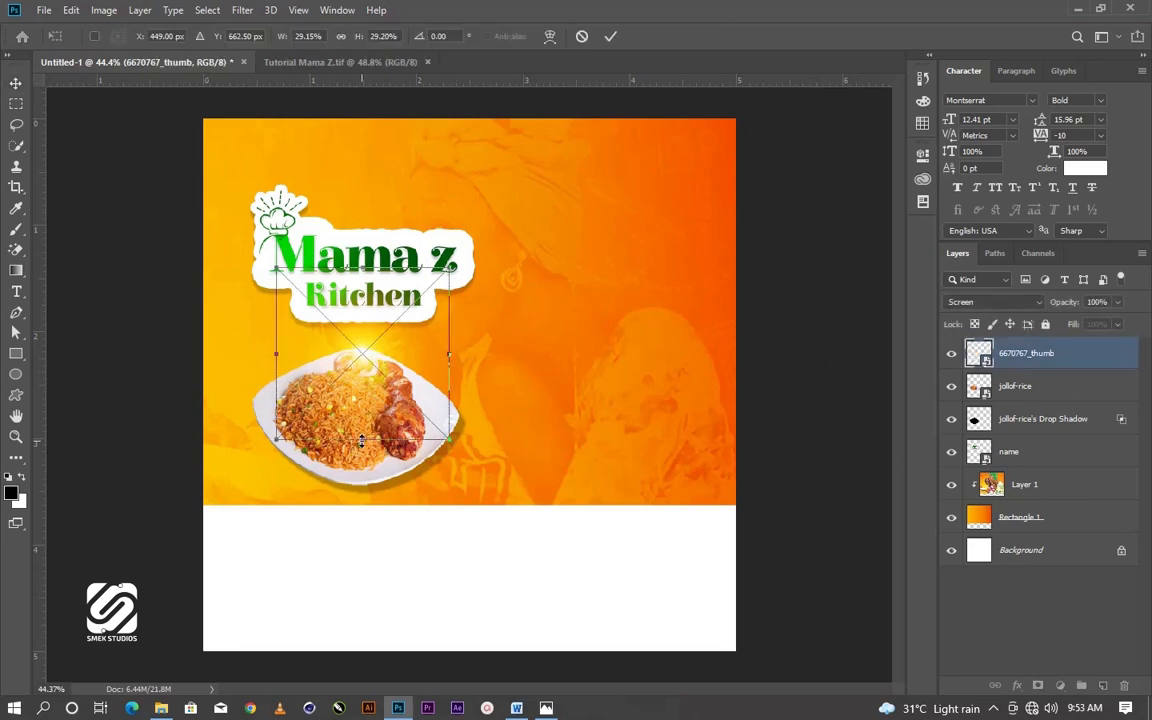
{"action": "left_click_drag", "start_coordinate": [359, 447], "coordinate": [359, 456]}
{"action": "left_click_drag", "start_coordinate": [366, 358], "coordinate": [377, 350]}
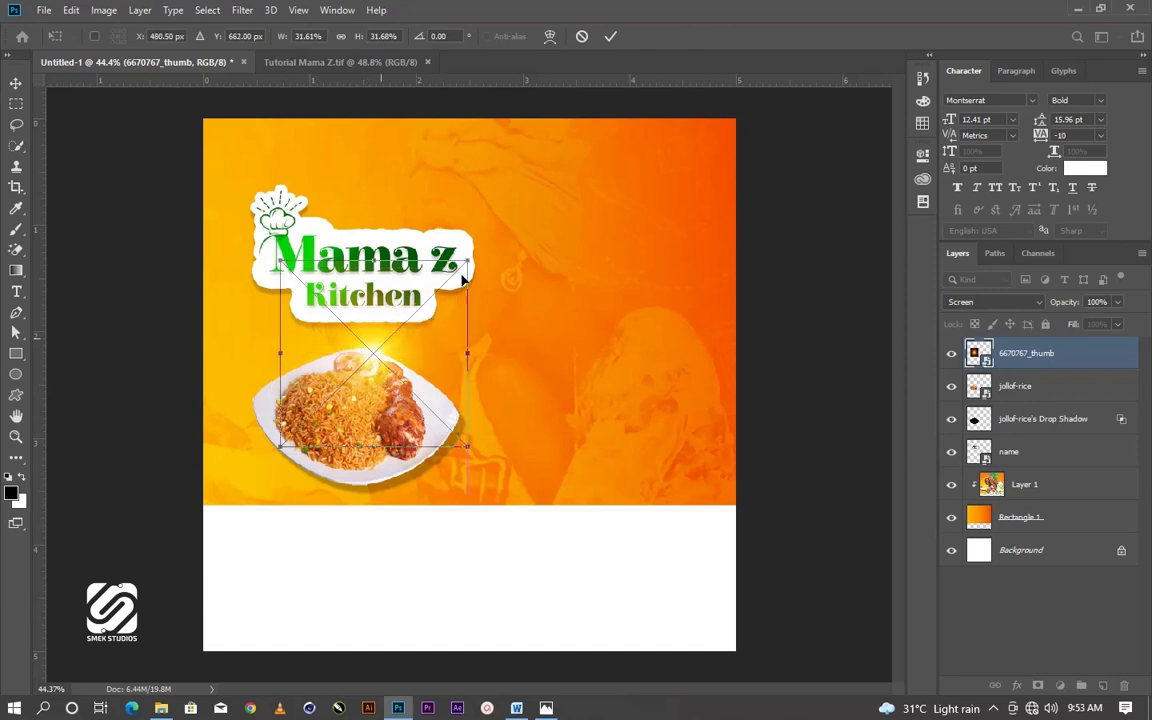
{"action": "left_click", "coordinate": [611, 37]}
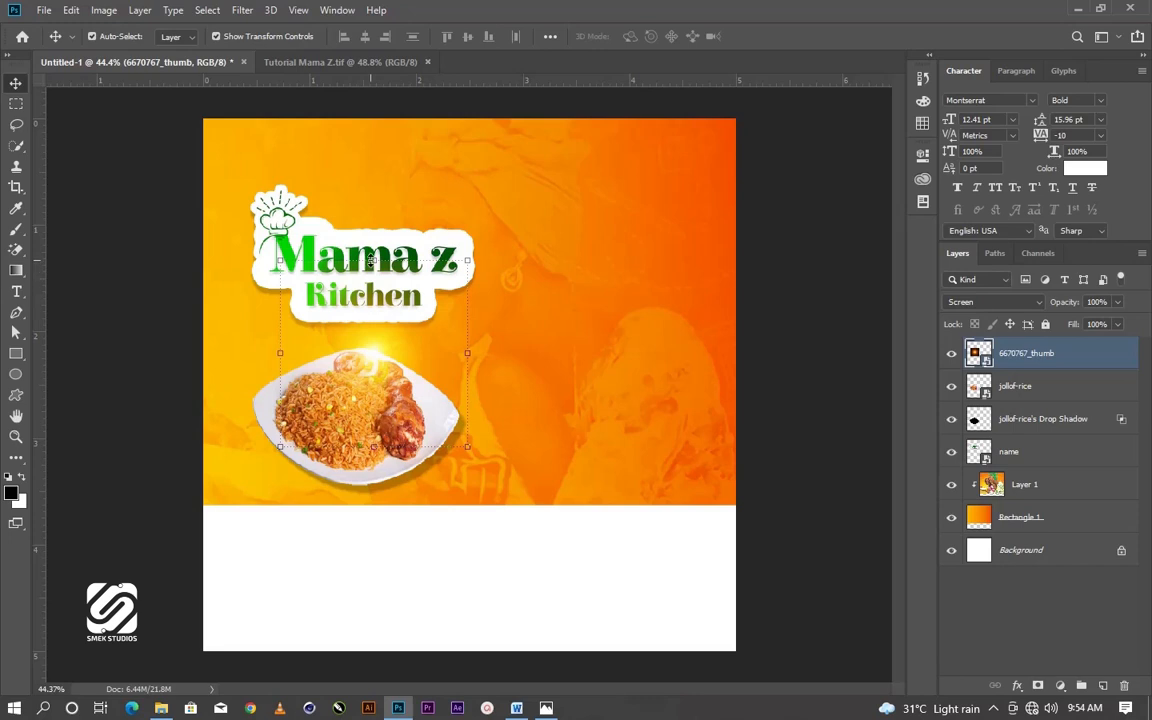
{"action": "left_click_drag", "start_coordinate": [372, 259], "coordinate": [376, 264]}
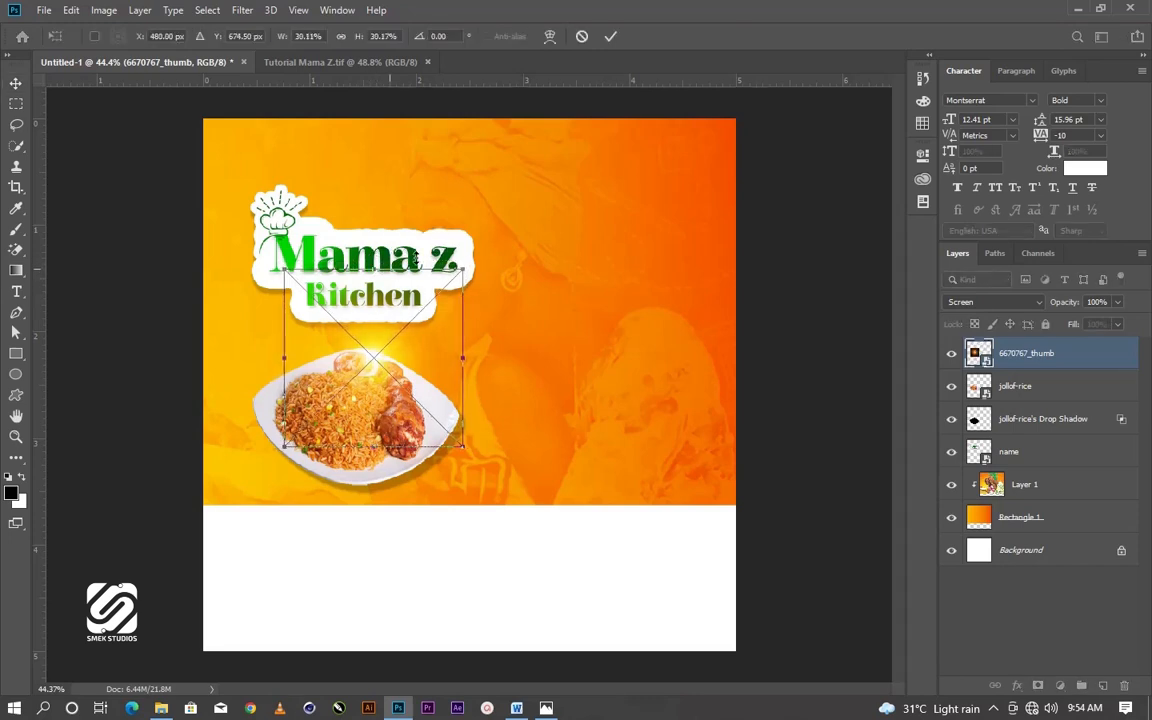
{"action": "left_click", "coordinate": [610, 36]}
{"action": "left_click", "coordinate": [818, 205]}
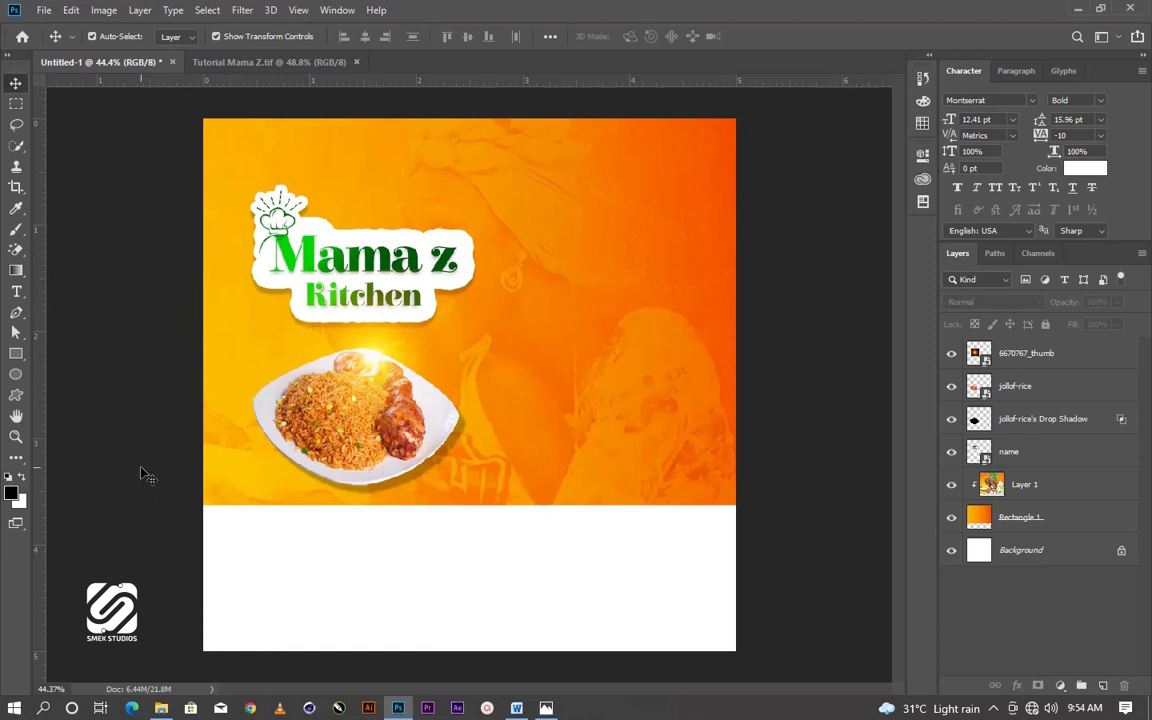
Add horizontal guides level with the logo's upper edge and the plate's lower edge
{"action": "left_click", "coordinate": [16, 352]}
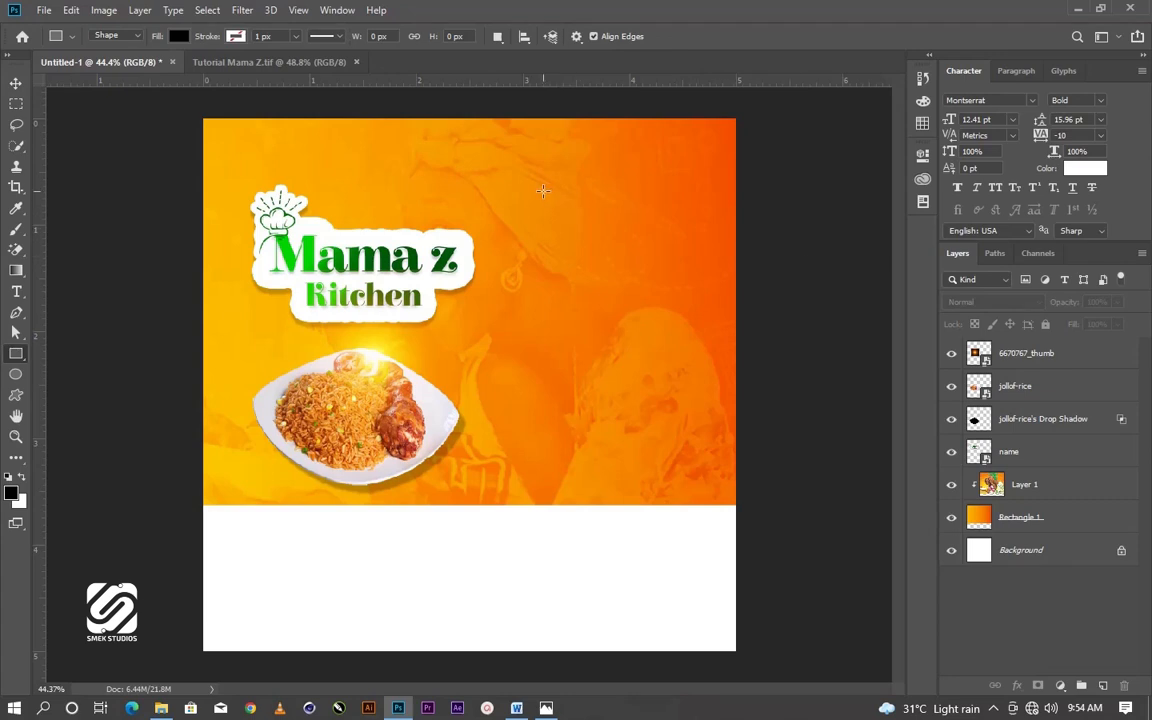
{"action": "left_click_drag", "start_coordinate": [540, 82], "coordinate": [544, 182]}
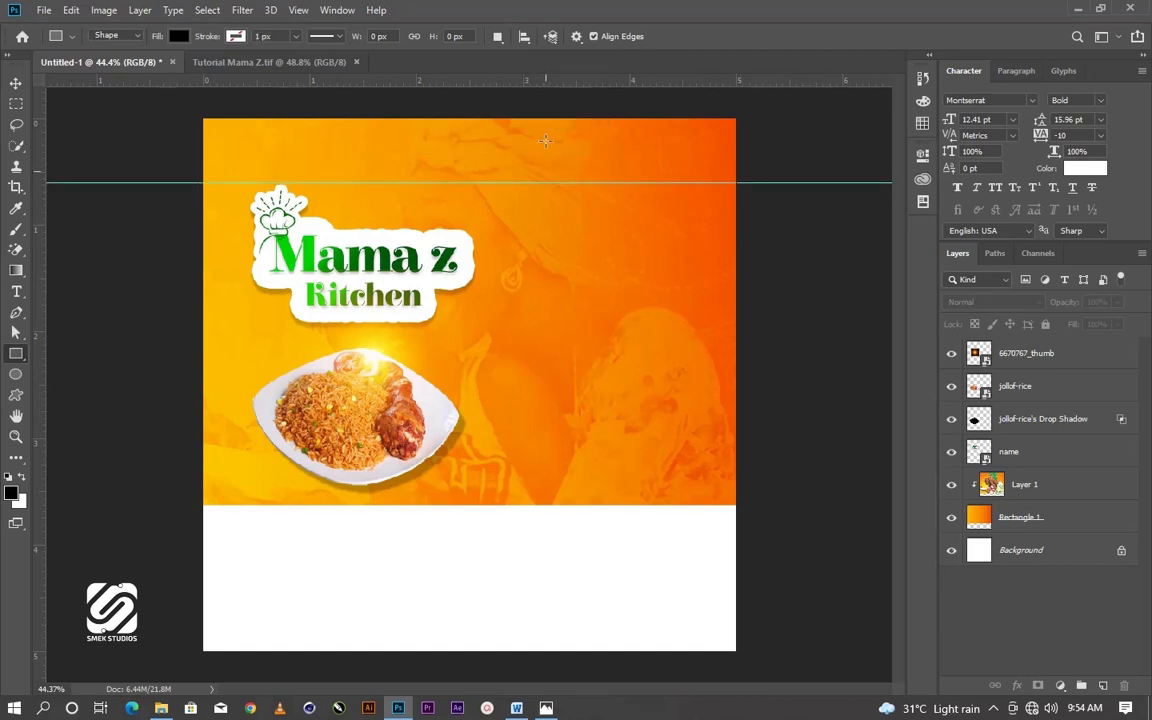
{"action": "left_click_drag", "start_coordinate": [556, 82], "coordinate": [556, 486]}
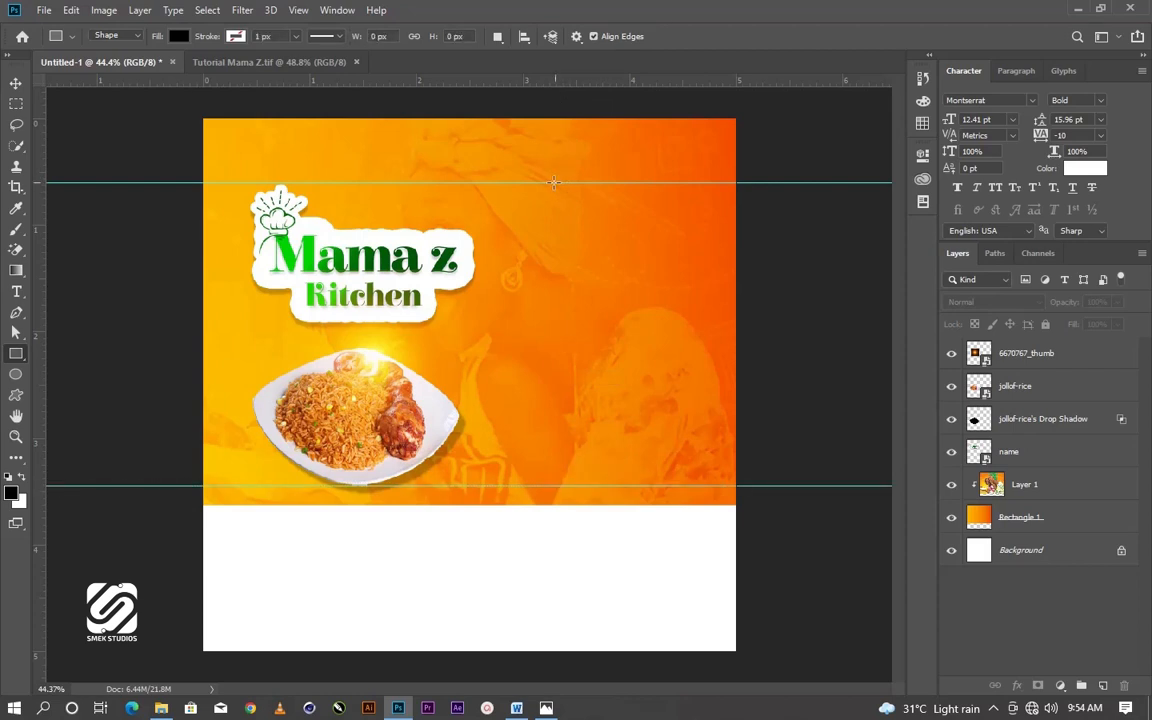
Draw a rectangle between the two guides right of the logo, widen it to about 442 × 854 px, and shift it slightly left
{"action": "left_click_drag", "start_coordinate": [546, 182], "coordinate": [693, 486]}
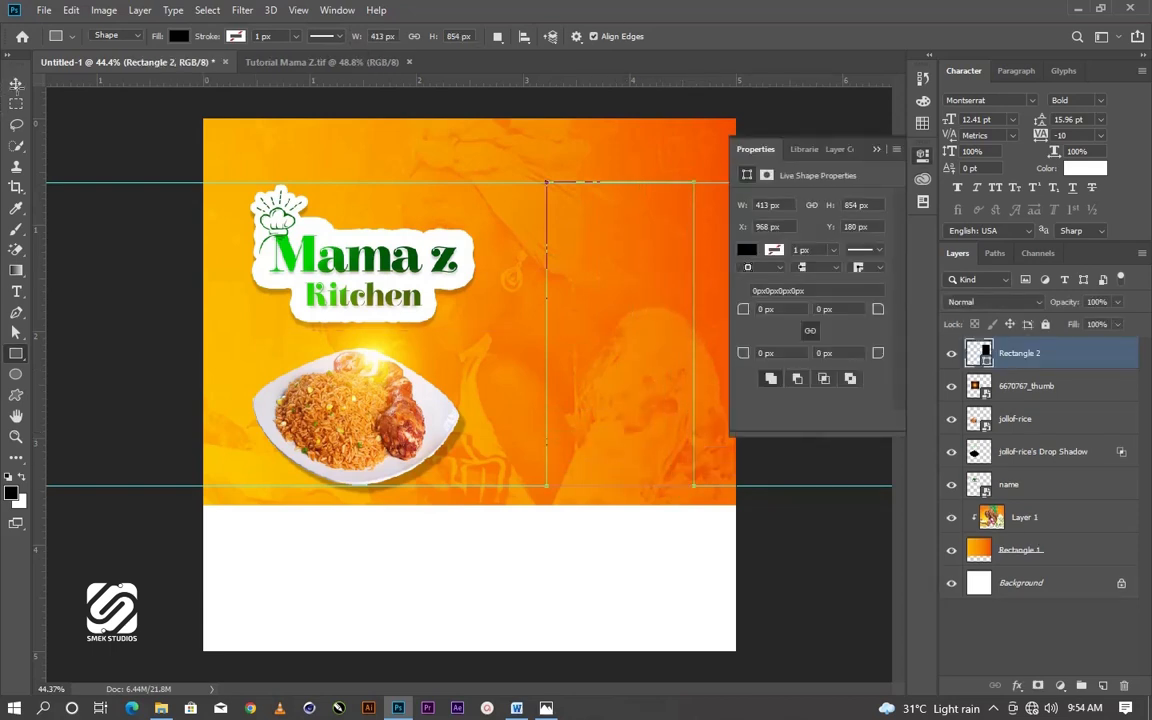
{"action": "key", "text": "v"}
{"action": "left_click_drag", "start_coordinate": [546, 333], "coordinate": [537, 333]}
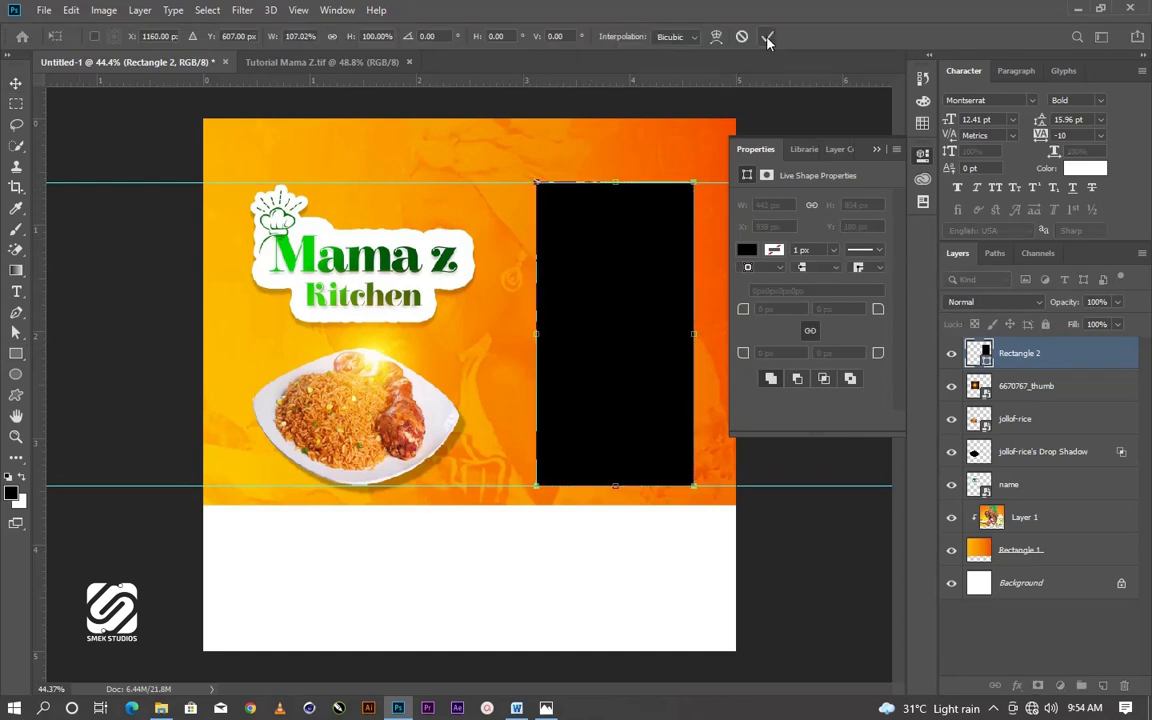
{"action": "left_click", "coordinate": [767, 36]}
{"action": "left_click", "coordinate": [876, 149]}
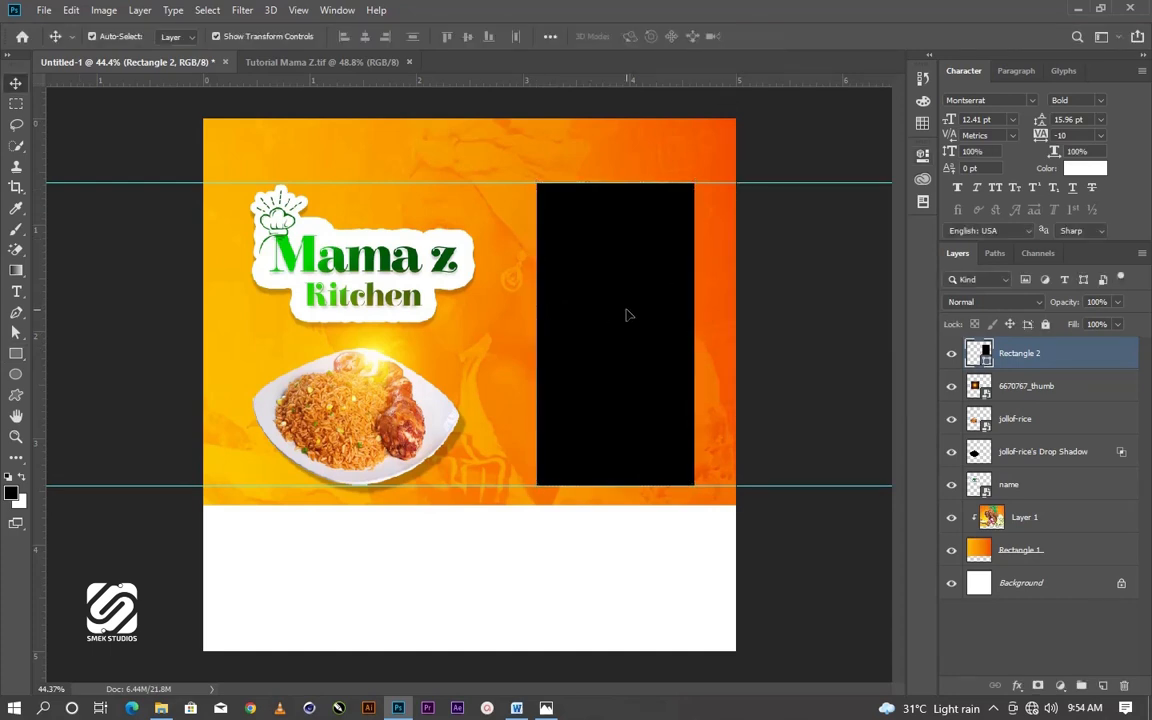
{"action": "left_click_drag", "start_coordinate": [626, 315], "coordinate": [605, 314]}
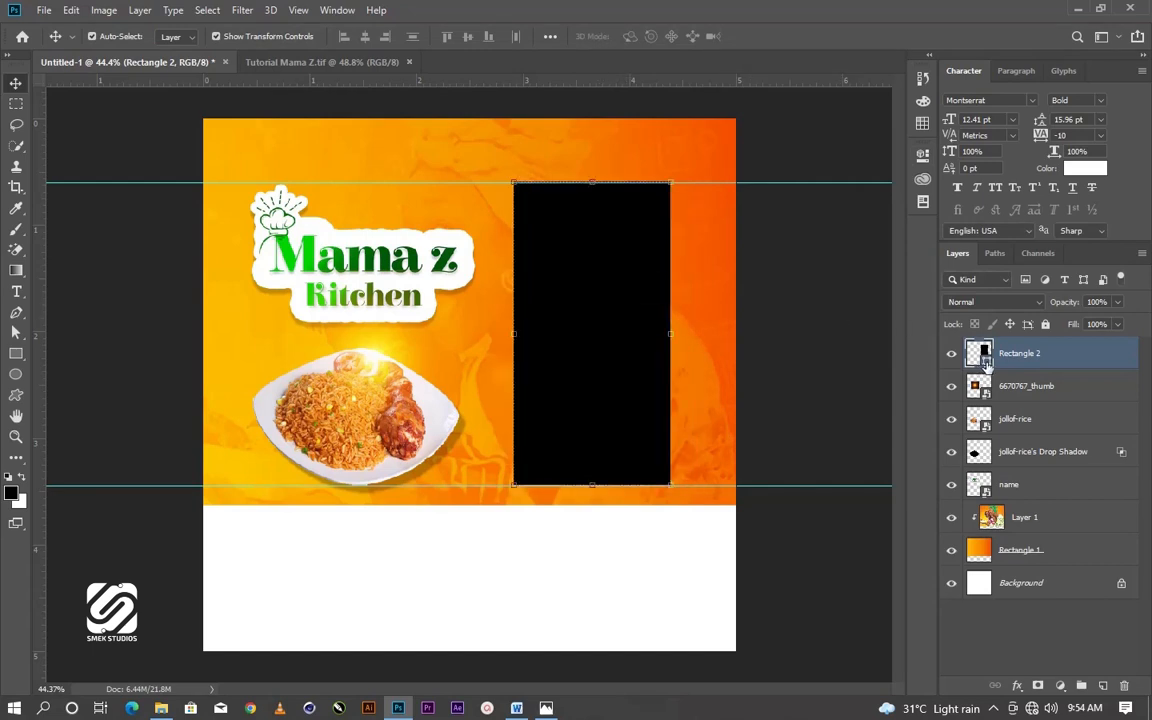
Change the tall rectangle's fill color to white (ffffff)
{"action": "double_click", "coordinate": [986, 362]}
{"action": "left_click", "coordinate": [648, 599]}
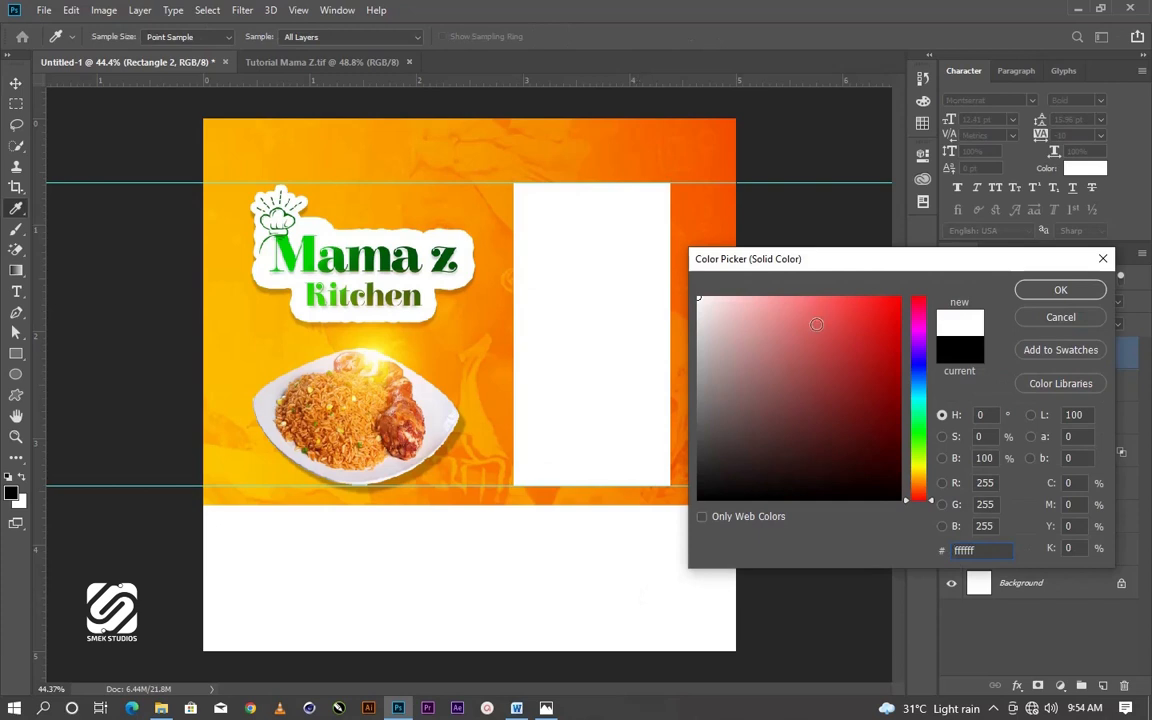
{"action": "key", "text": "Return"}
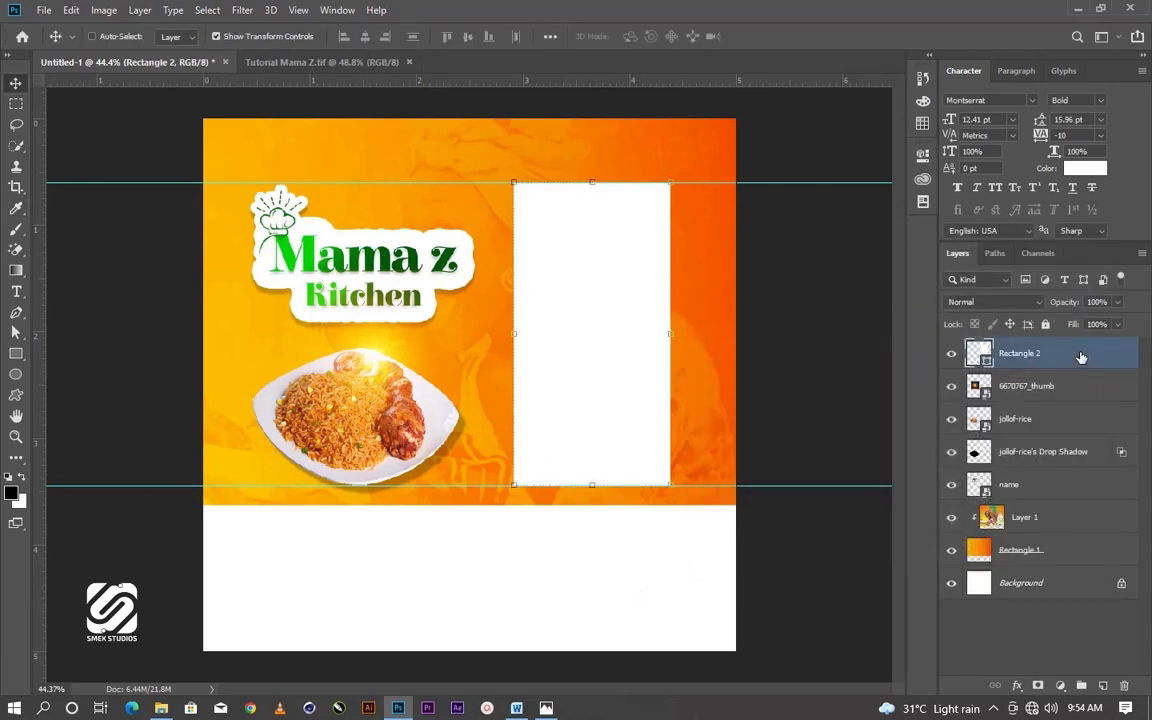
Duplicate the white rectangle and shrink the copy to a slightly narrower box, about 22% as tall, near the original's upper edge
{"action": "key", "text": "ctrl+j"}
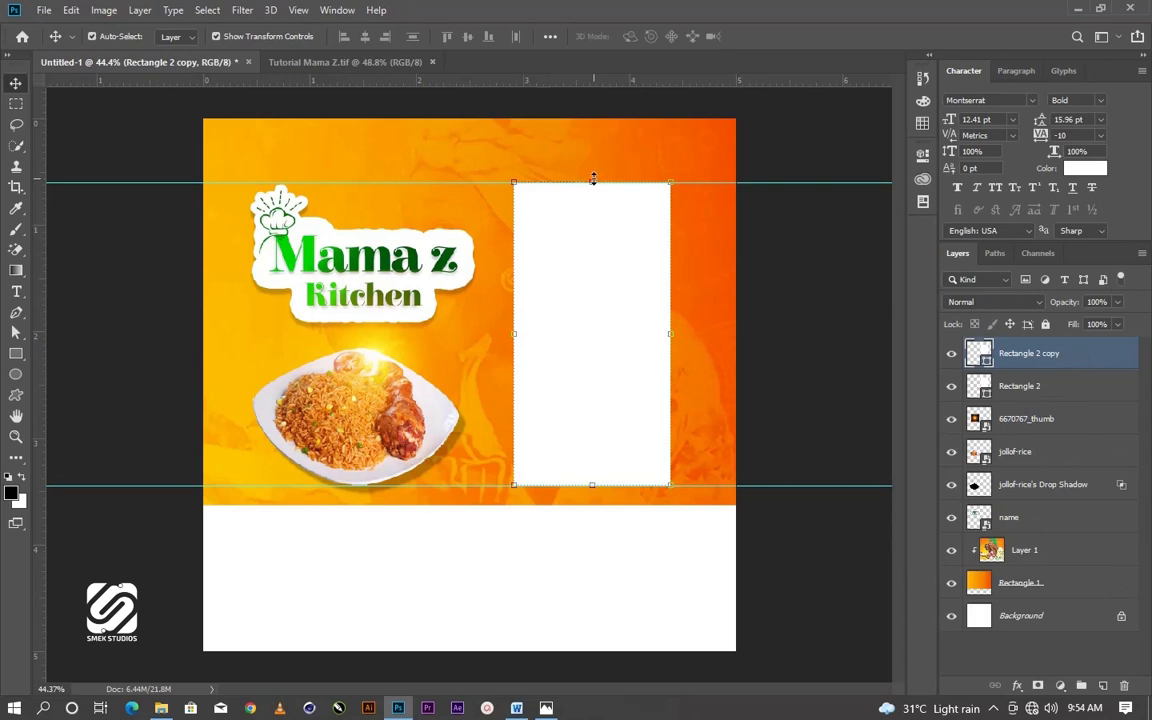
{"action": "left_click_drag", "start_coordinate": [593, 178], "coordinate": [603, 299]}
{"action": "left_click_drag", "start_coordinate": [589, 343], "coordinate": [587, 247]}
{"action": "left_click_drag", "start_coordinate": [520, 235], "coordinate": [522, 235]}
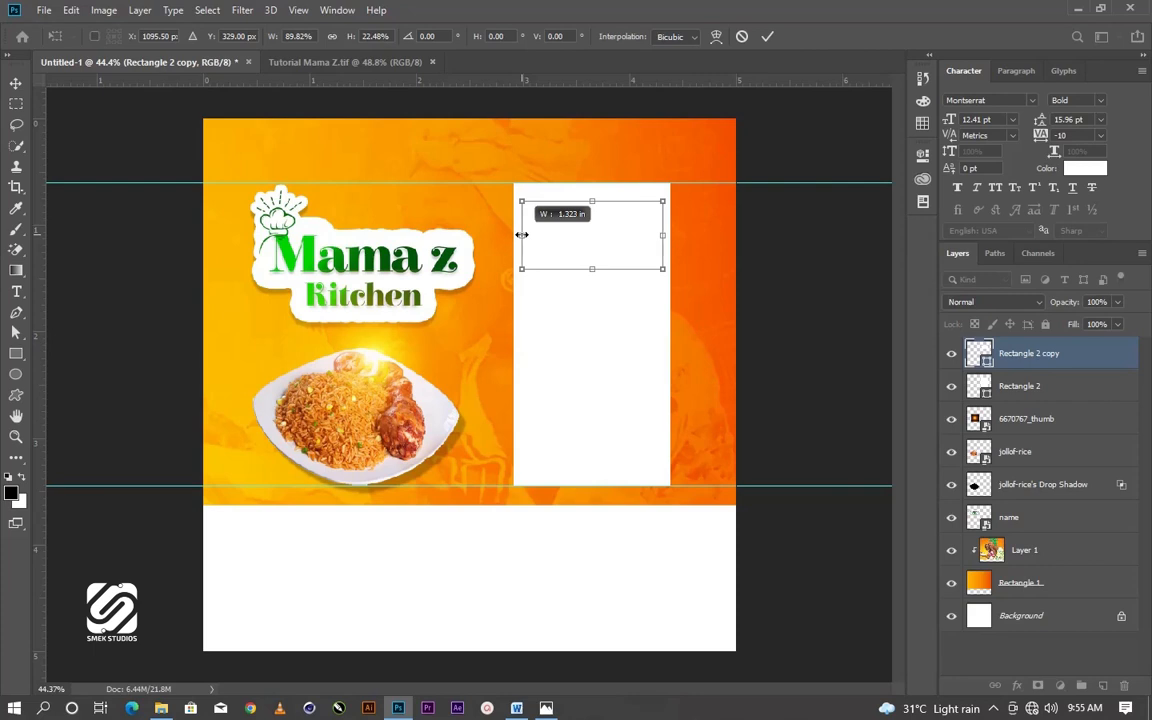
{"action": "left_click_drag", "start_coordinate": [521, 234], "coordinate": [563, 231]}
{"action": "left_click", "coordinate": [760, 38]}
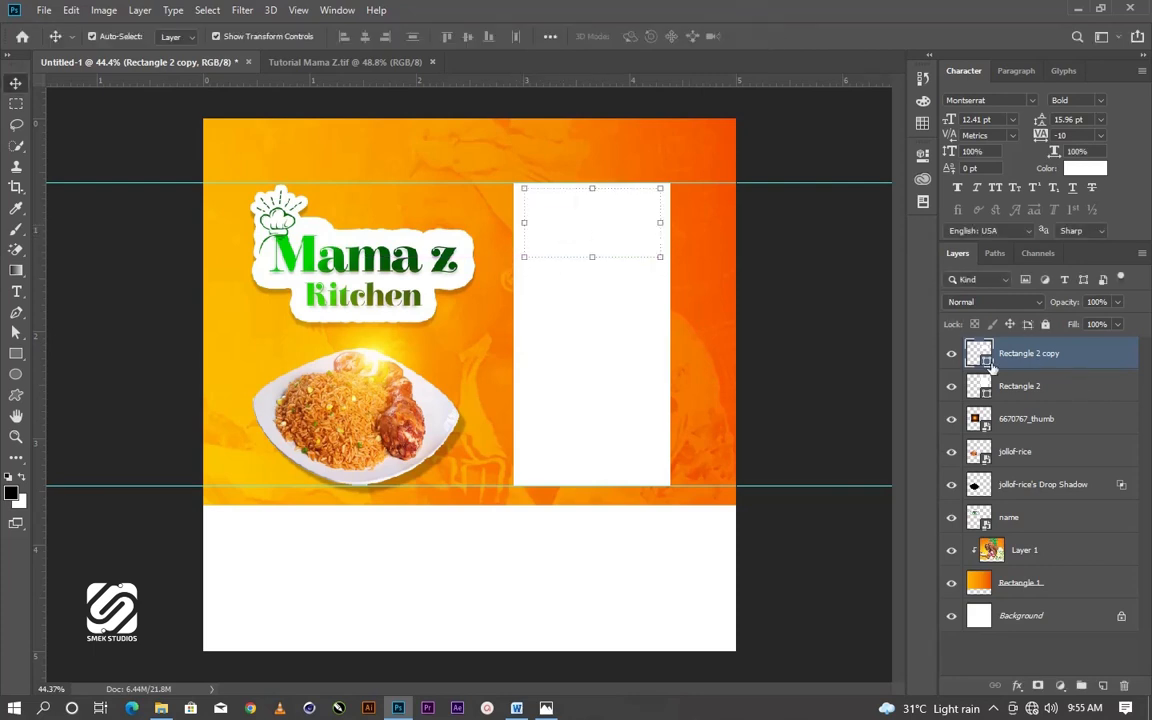
Fill the small box with the orange fca500 sampled from the background
{"action": "double_click", "coordinate": [978, 353]}
{"action": "left_click", "coordinate": [483, 154]}
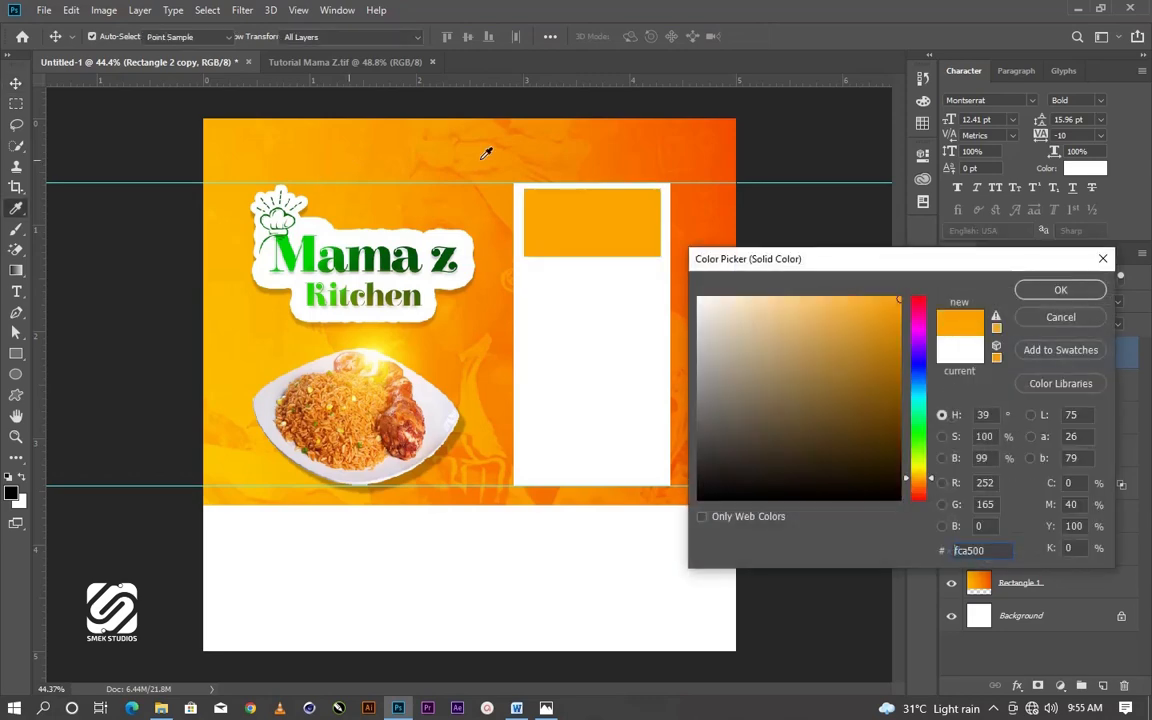
{"action": "left_click", "coordinate": [1043, 291]}
{"action": "key", "text": "v"}
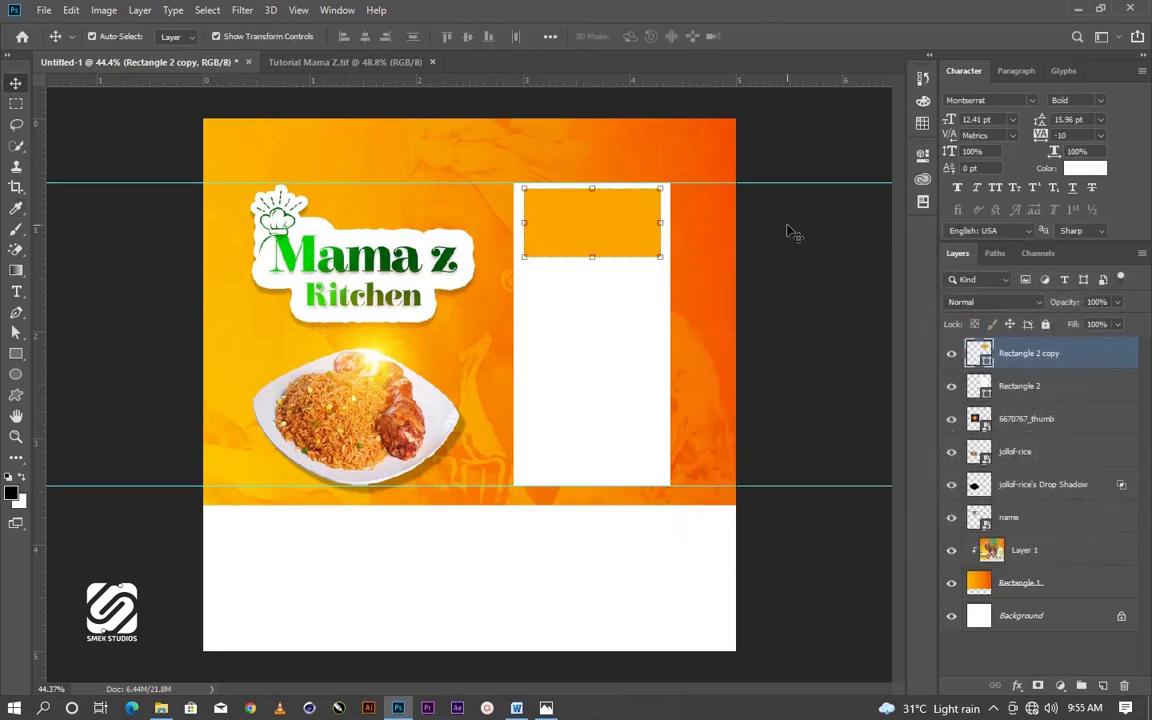
Duplicate the orange box three times down the white panel and distribute all four boxes evenly by their vertical centers
{"action": "left_click_drag", "start_coordinate": [584, 232], "coordinate": [578, 308]}
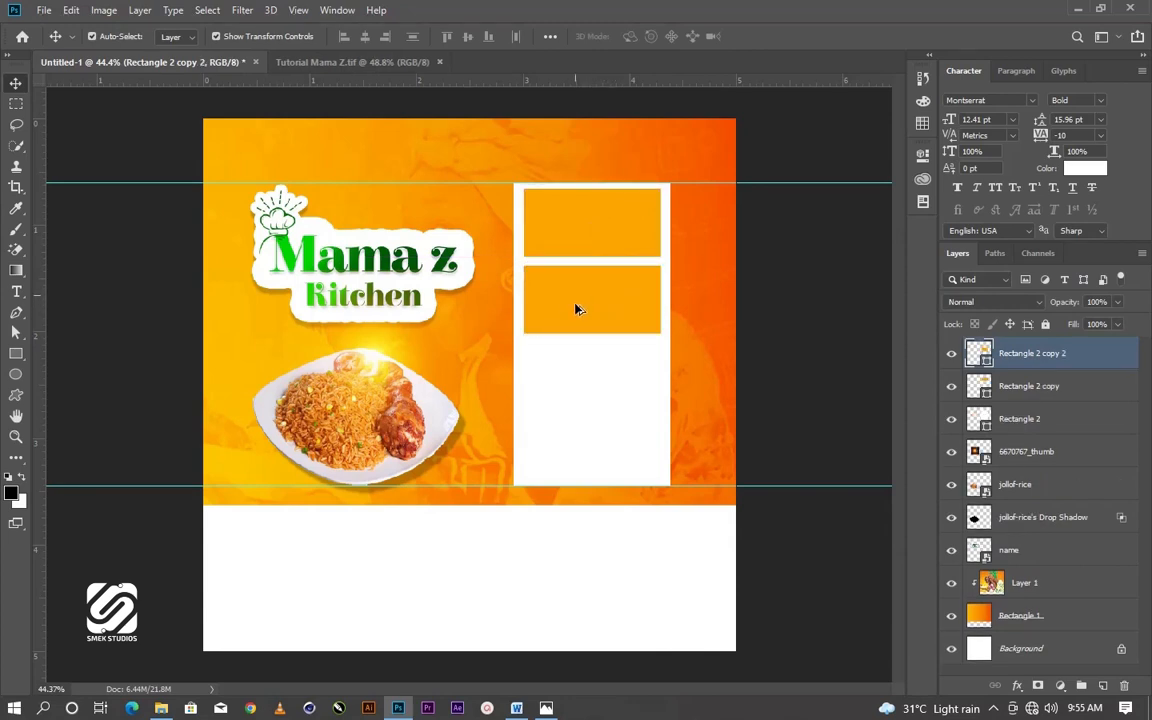
{"action": "left_click_drag", "start_coordinate": [578, 311], "coordinate": [588, 449]}
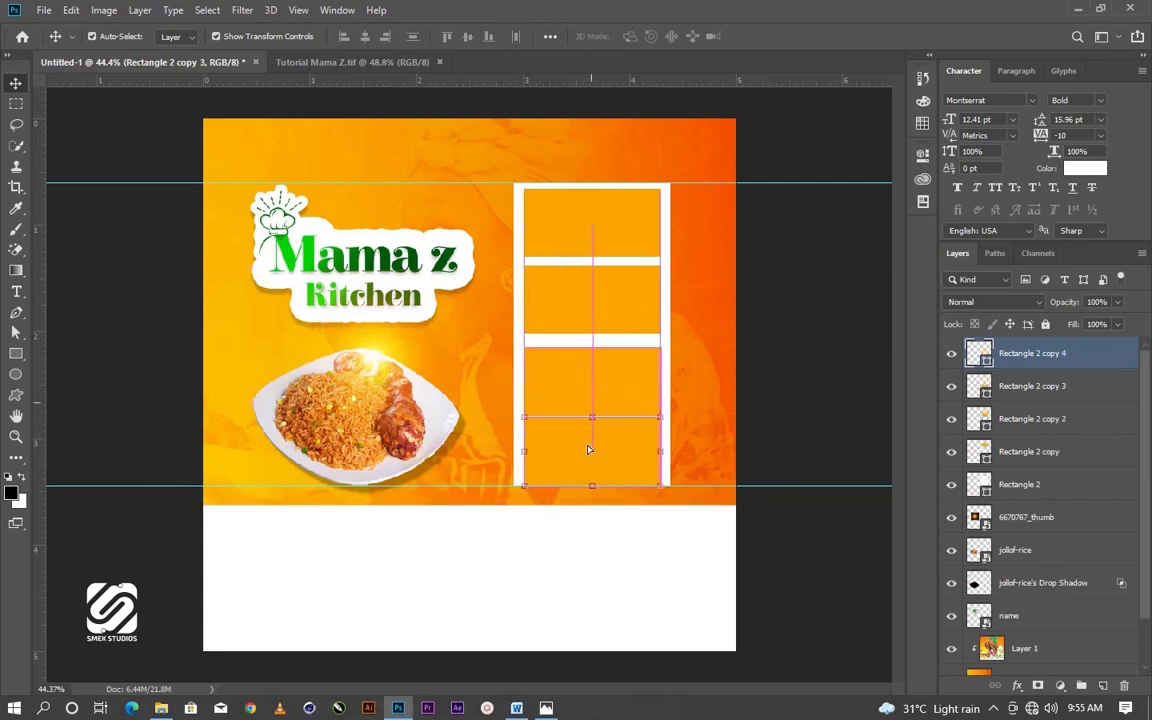
{"action": "left_click", "coordinate": [618, 234], "text": "shift"}
{"action": "left_click", "coordinate": [607, 303], "text": "shift"}
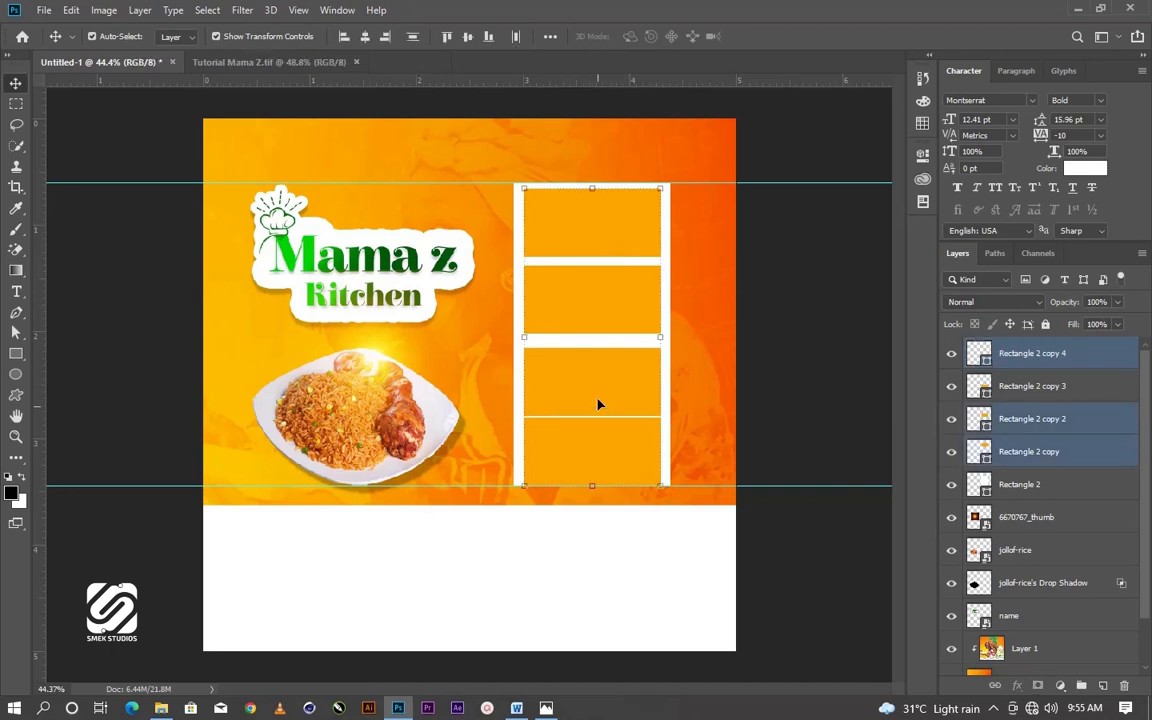
{"action": "left_click", "coordinate": [618, 351], "text": "shift"}
{"action": "left_click", "coordinate": [550, 36]}
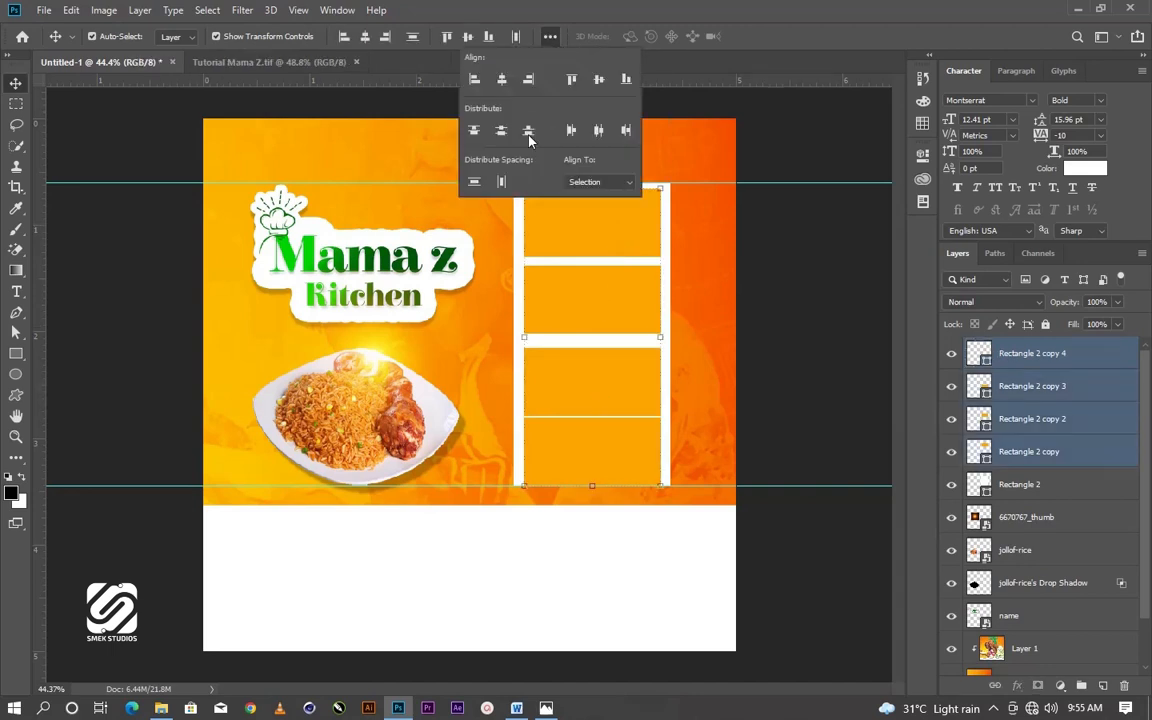
{"action": "left_click", "coordinate": [501, 132]}
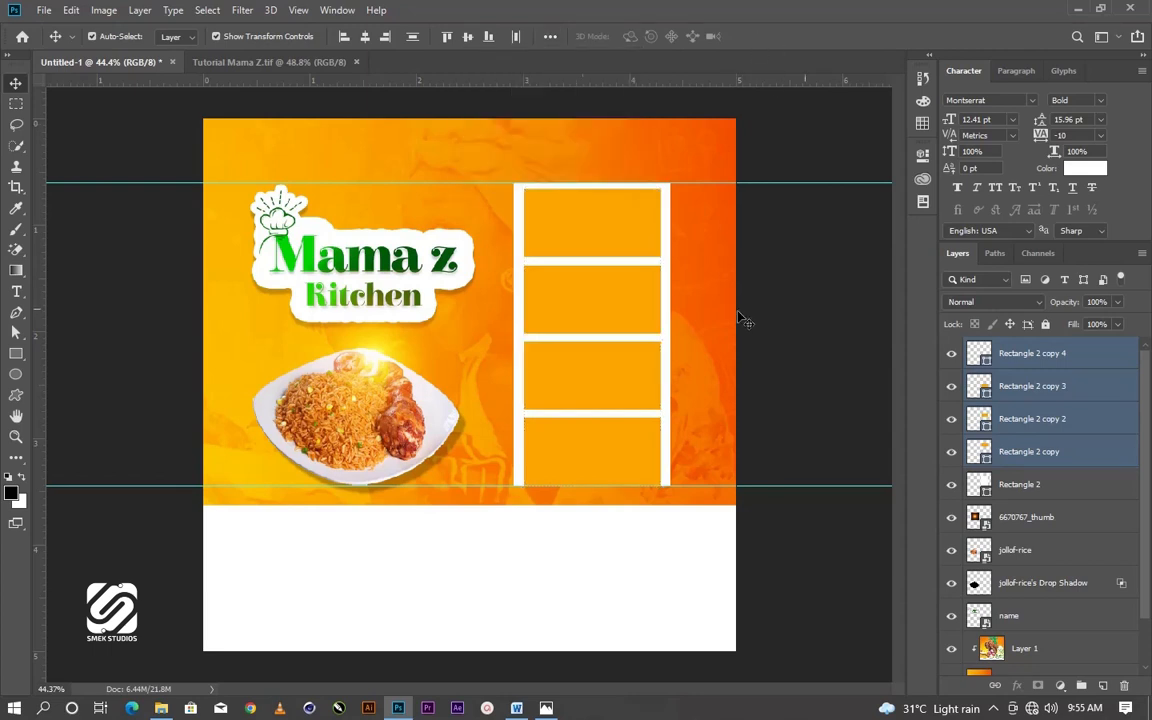
Nudge the second, third and fourth orange boxes upward to leave narrow gaps between the boxes in the white panel
{"action": "left_click", "coordinate": [590, 310]}
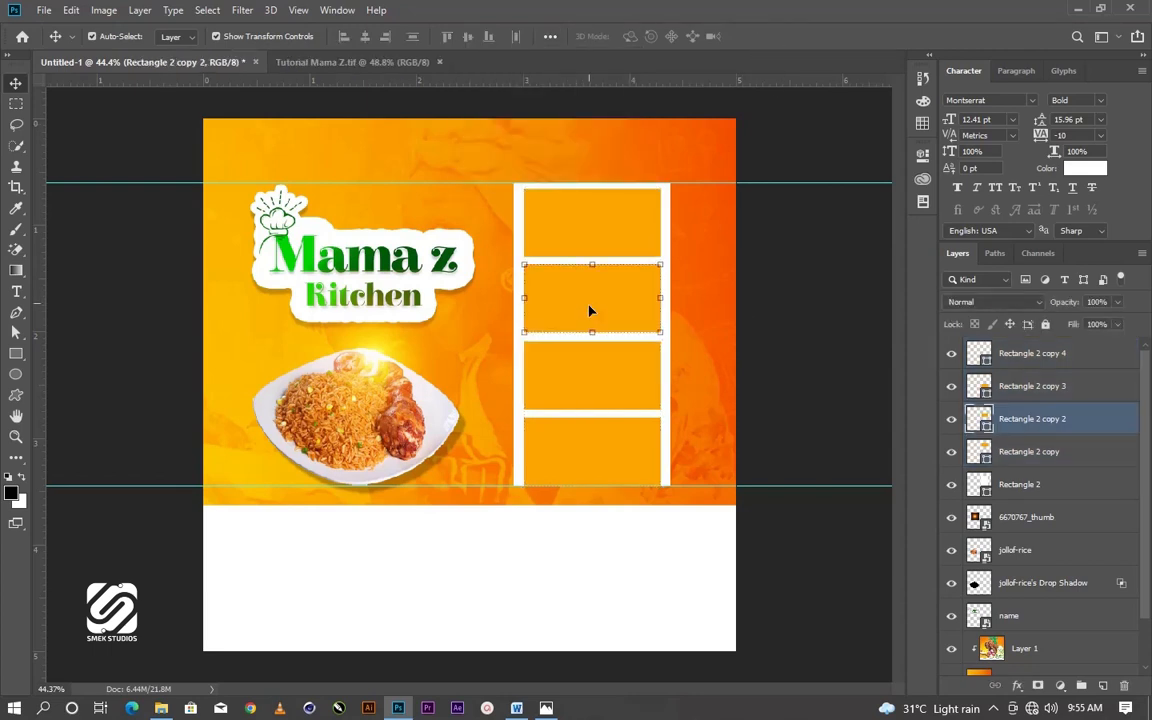
{"action": "left_click", "coordinate": [576, 372]}
{"action": "key", "text": "shift+Up"}
{"action": "key", "text": "shift+Up"}
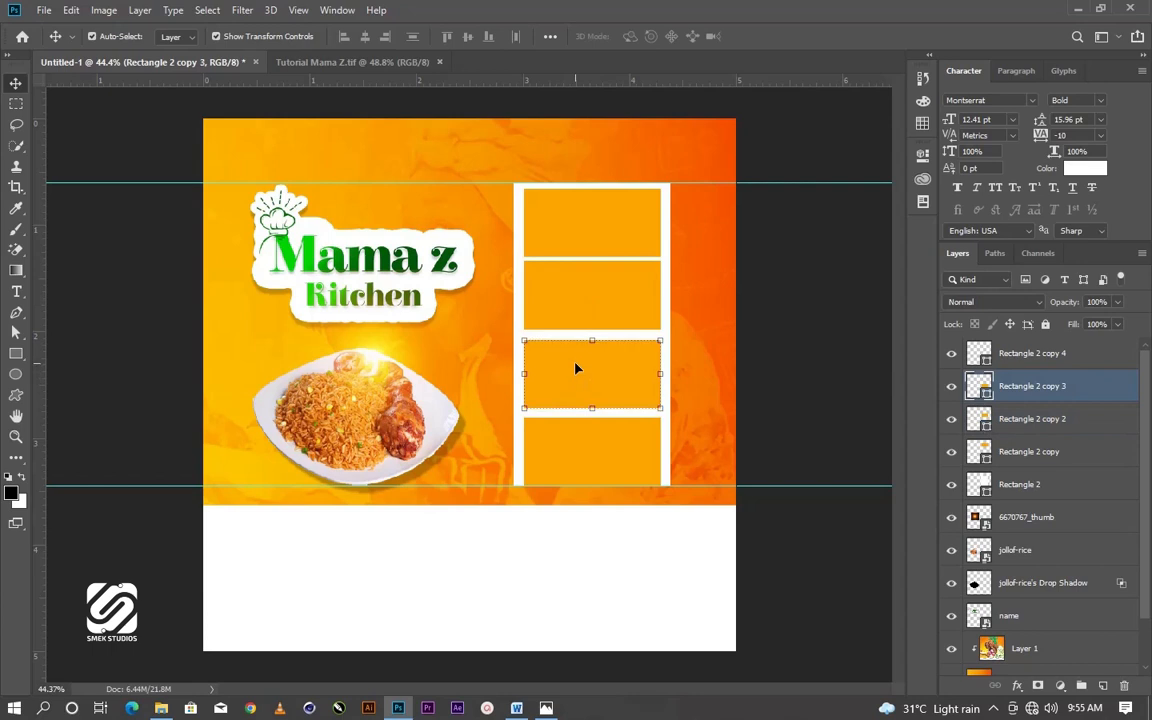
{"action": "left_click", "coordinate": [589, 438]}
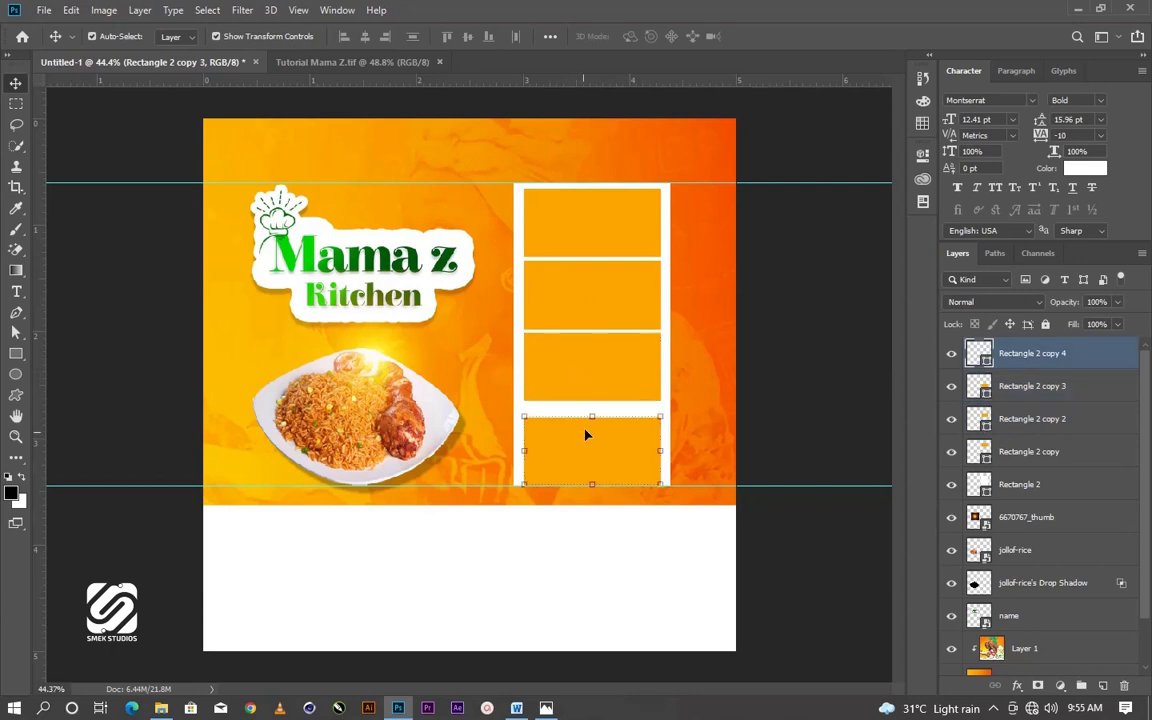
{"action": "key", "text": "shift+Up"}
{"action": "key", "text": "shift+Up"}
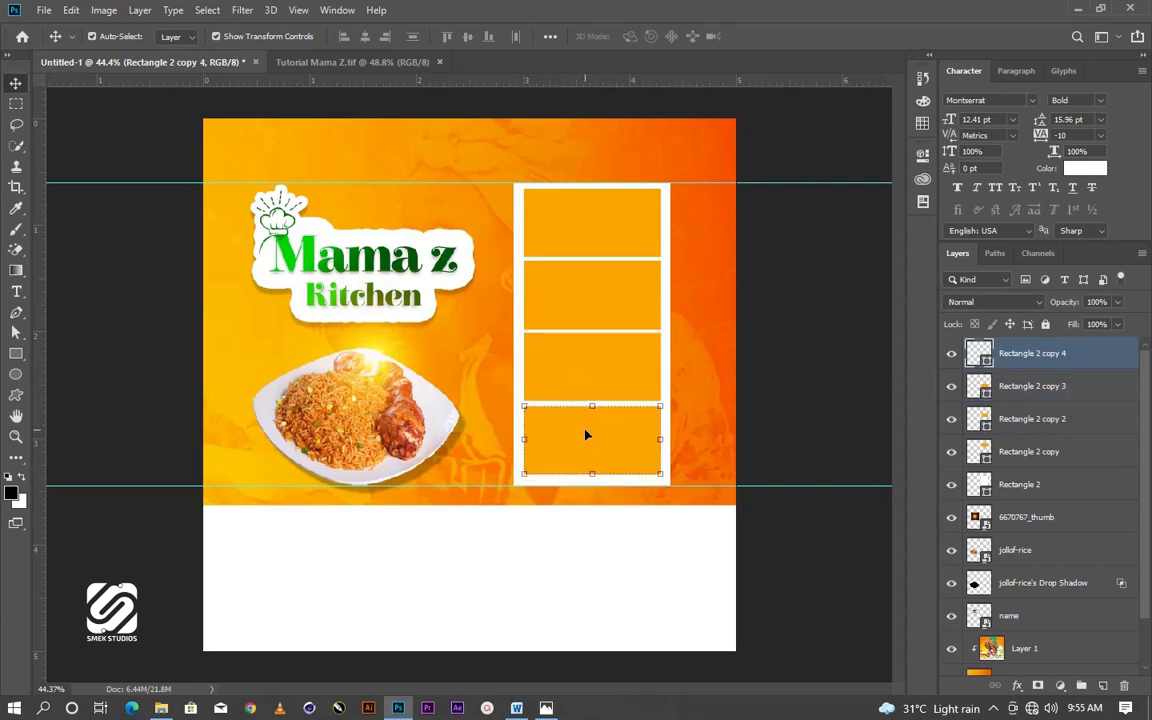
{"action": "key", "text": "Up"}
{"action": "key", "text": "Up"}
{"action": "key", "text": "Up"}
Select all four orange boxes together and distribute them evenly down the white panel
{"action": "left_click", "coordinate": [600, 378], "text": "shift"}
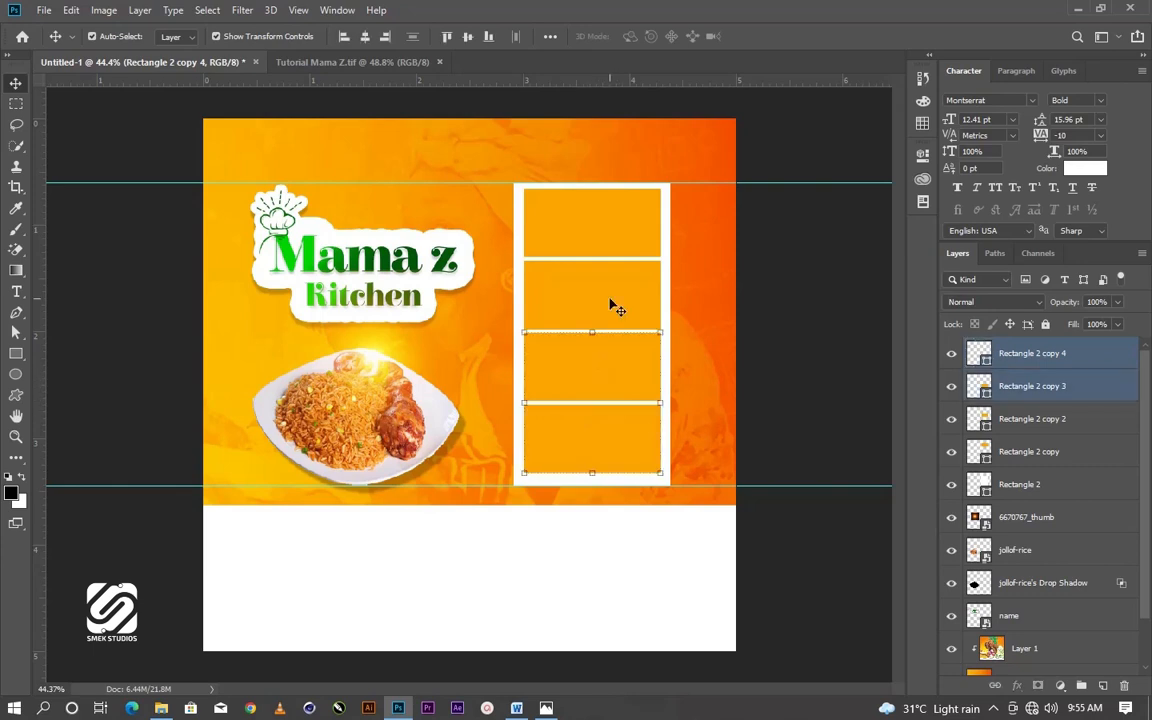
{"action": "left_click", "coordinate": [612, 306], "text": "shift"}
{"action": "left_click", "coordinate": [620, 239], "text": "shift"}
{"action": "left_click", "coordinate": [550, 36]}
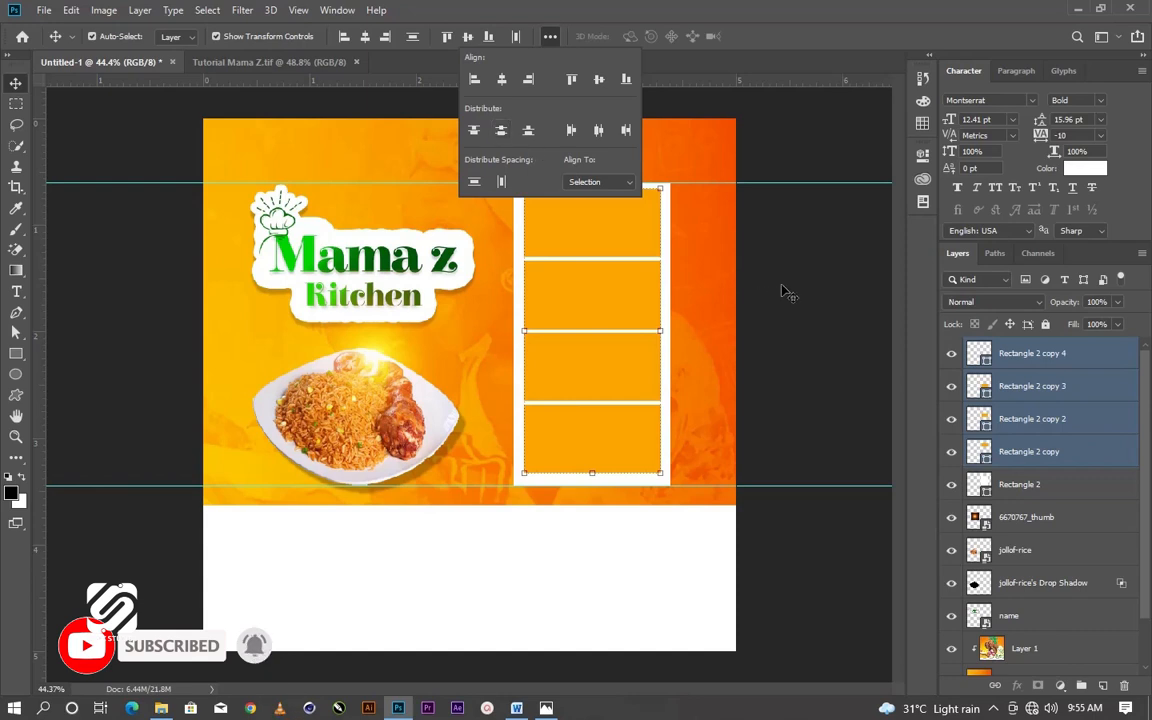
{"action": "left_click", "coordinate": [809, 283]}
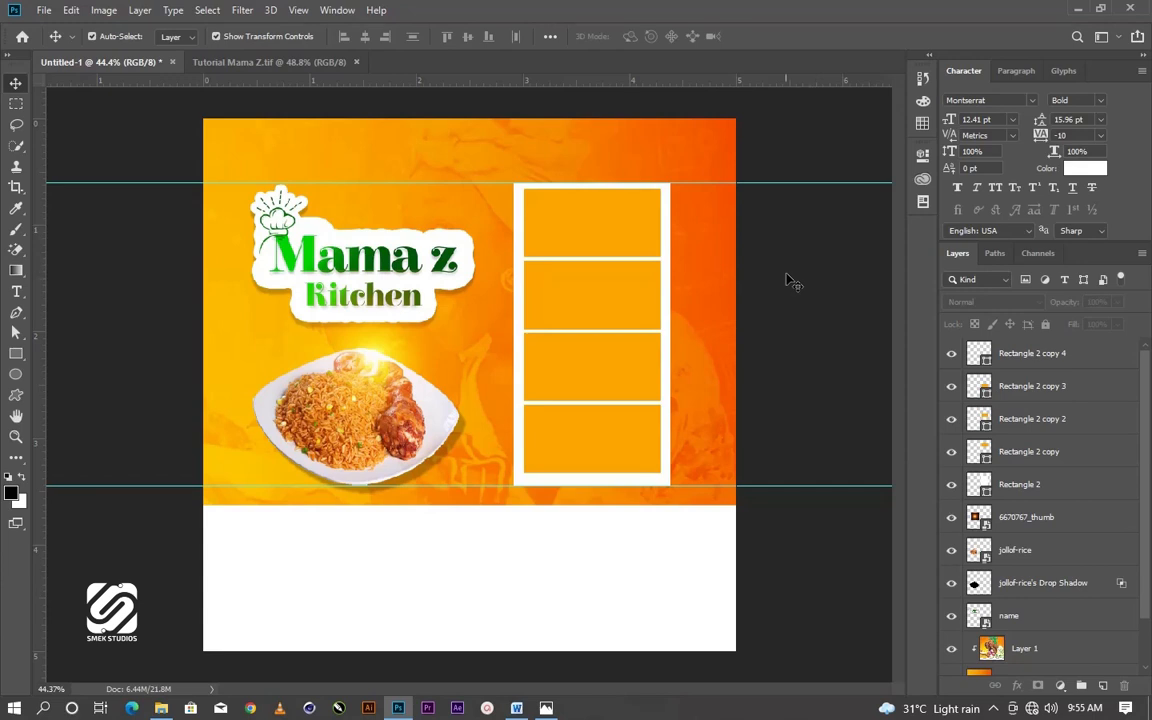
Place picture 1 from the Resourses folder directly above the first box's layer, shrunk and positioned over that box
{"action": "left_click", "coordinate": [591, 232]}
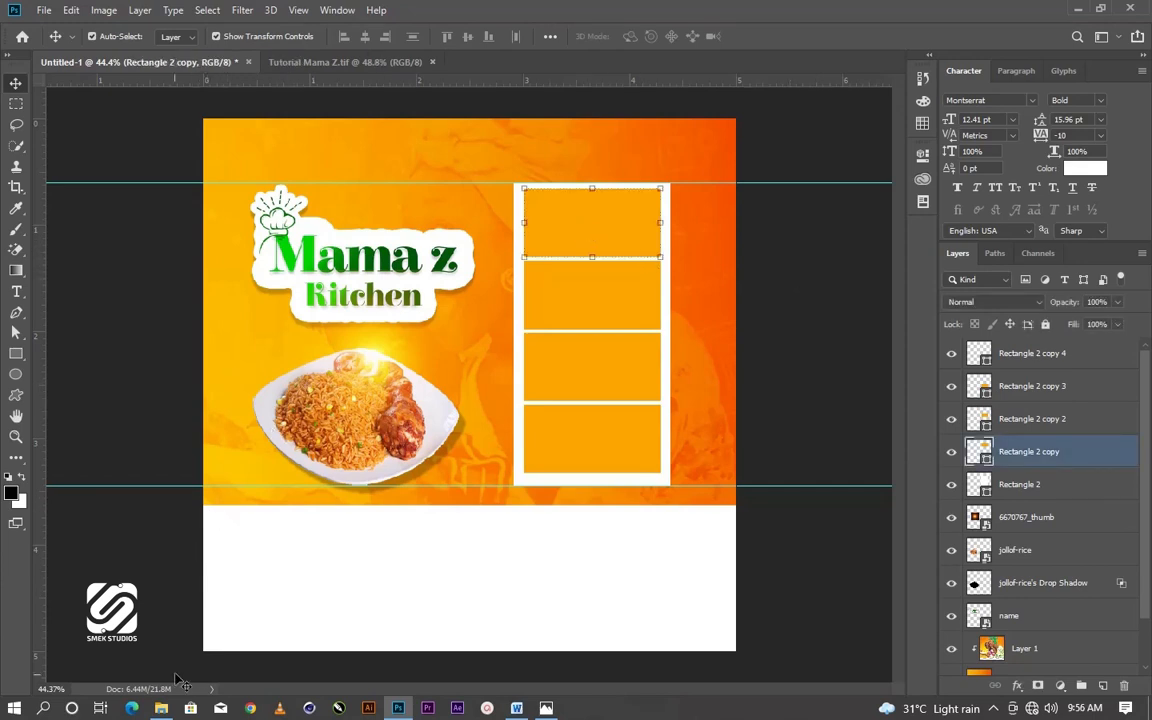
{"action": "key", "text": "alt+Tab"}
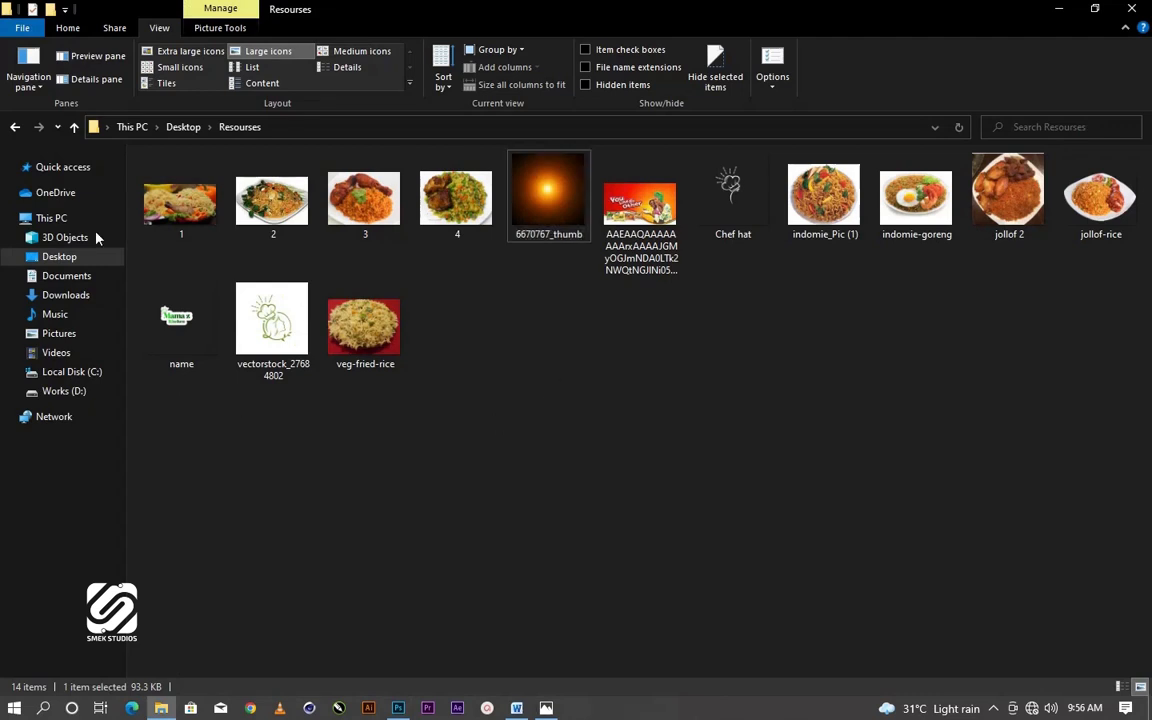
{"action": "left_click", "coordinate": [171, 214]}
{"action": "left_click_drag", "start_coordinate": [176, 208], "coordinate": [408, 415]}
{"action": "left_click_drag", "start_coordinate": [543, 313], "coordinate": [540, 290]}
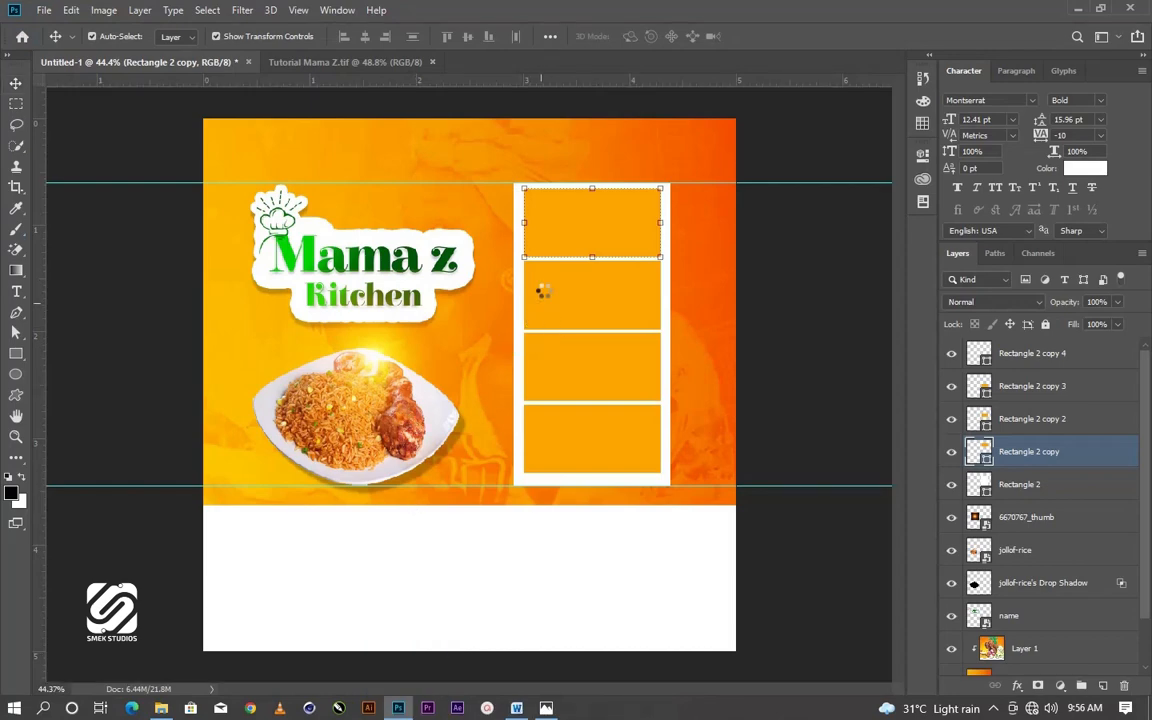
{"action": "left_click_drag", "start_coordinate": [461, 537], "coordinate": [469, 386]}
{"action": "left_click_drag", "start_coordinate": [520, 311], "coordinate": [642, 218]}
{"action": "left_click", "coordinate": [610, 37]}
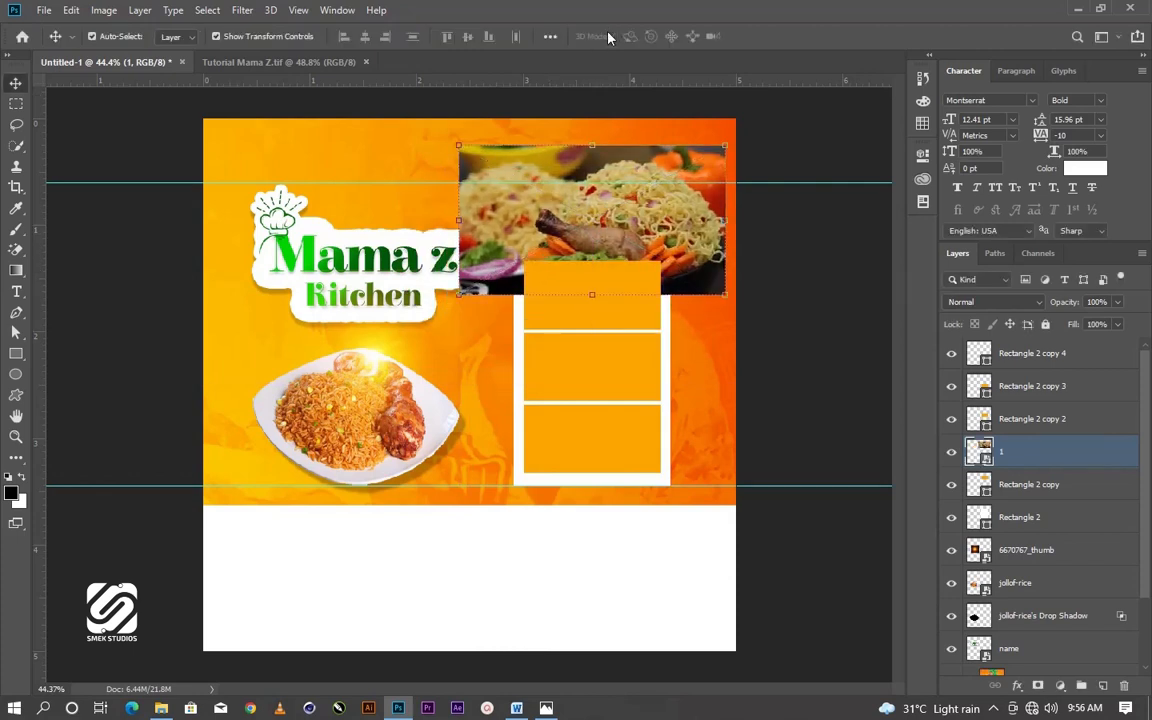
Clip picture 1 to the first orange box and scale it to about 20% so the dish fits inside
{"action": "left_click_drag", "start_coordinate": [1081, 466], "coordinate": [1080, 464]}
{"action": "left_click", "coordinate": [1080, 466], "text": "alt"}
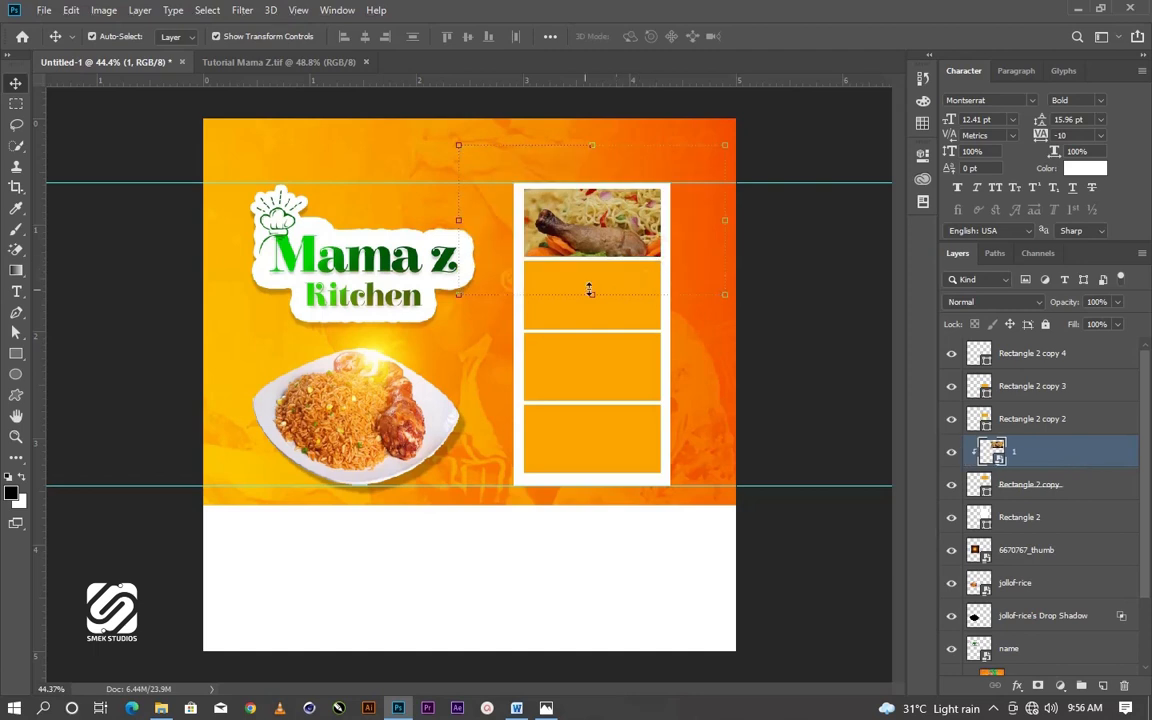
{"action": "left_click_drag", "start_coordinate": [590, 295], "coordinate": [592, 261]}
{"action": "left_click_drag", "start_coordinate": [596, 149], "coordinate": [596, 168]}
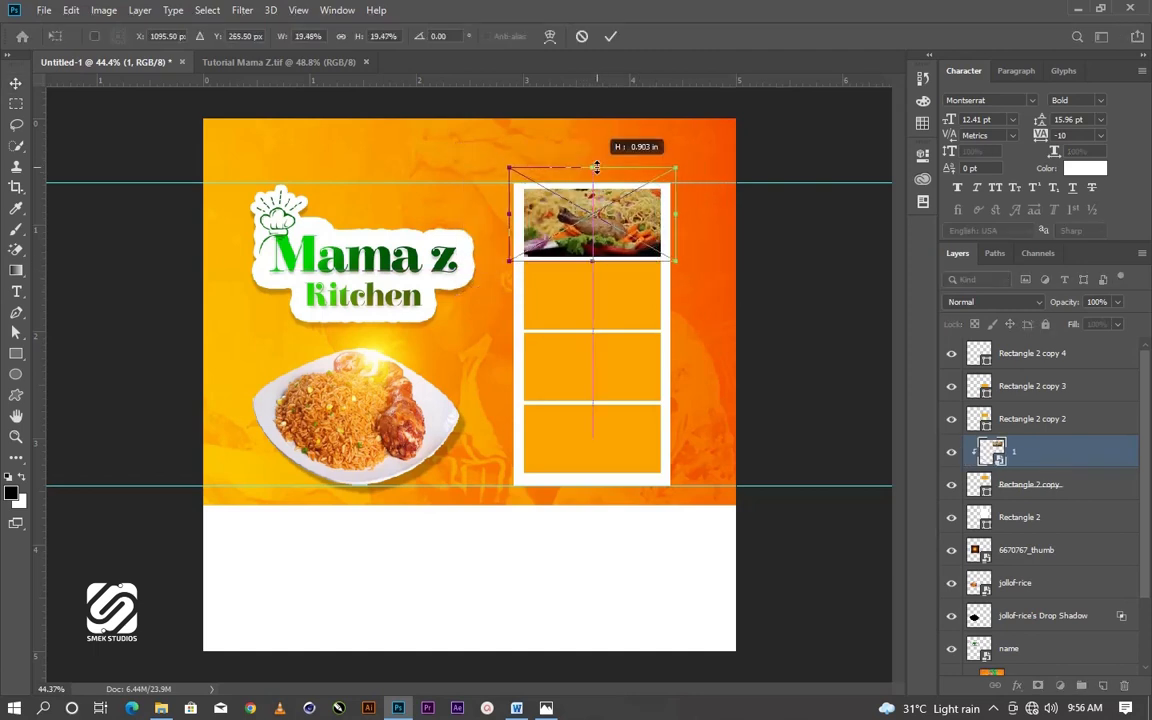
{"action": "left_click_drag", "start_coordinate": [507, 214], "coordinate": [489, 214]}
{"action": "left_click_drag", "start_coordinate": [613, 232], "coordinate": [612, 228]}
{"action": "left_click", "coordinate": [610, 36]}
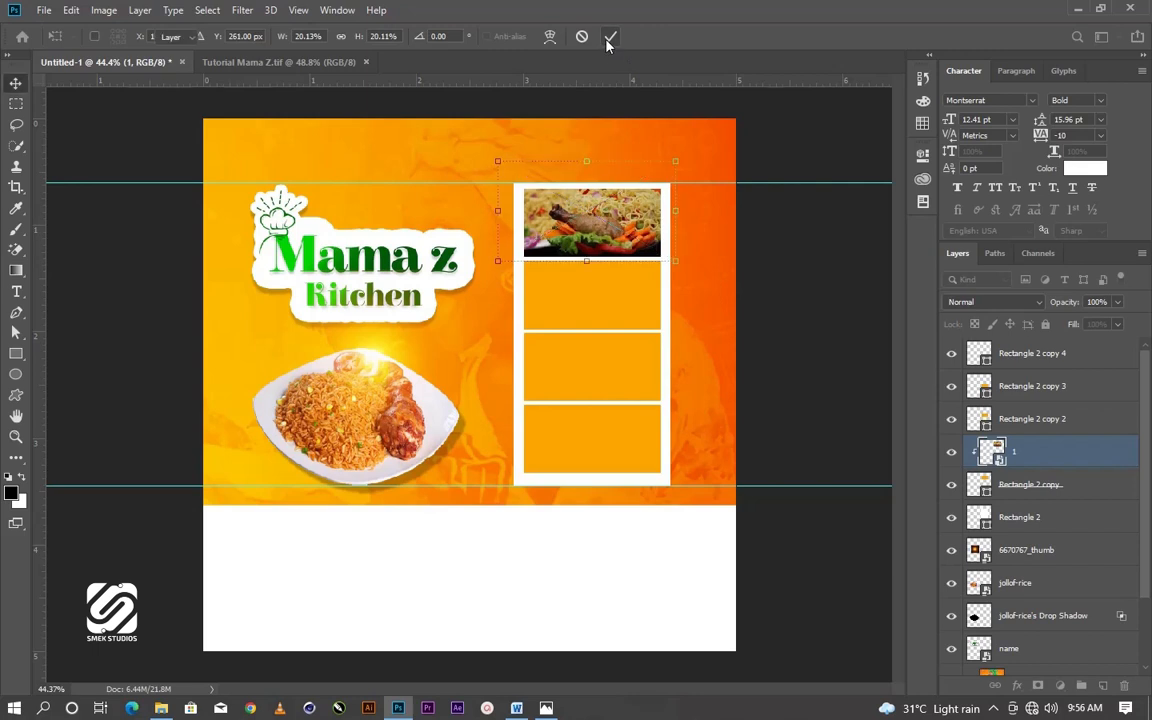
Place picture 2 from the Resourses folder above the second box's layer, scaled to 3% and positioned over that box
{"action": "left_click", "coordinate": [563, 300]}
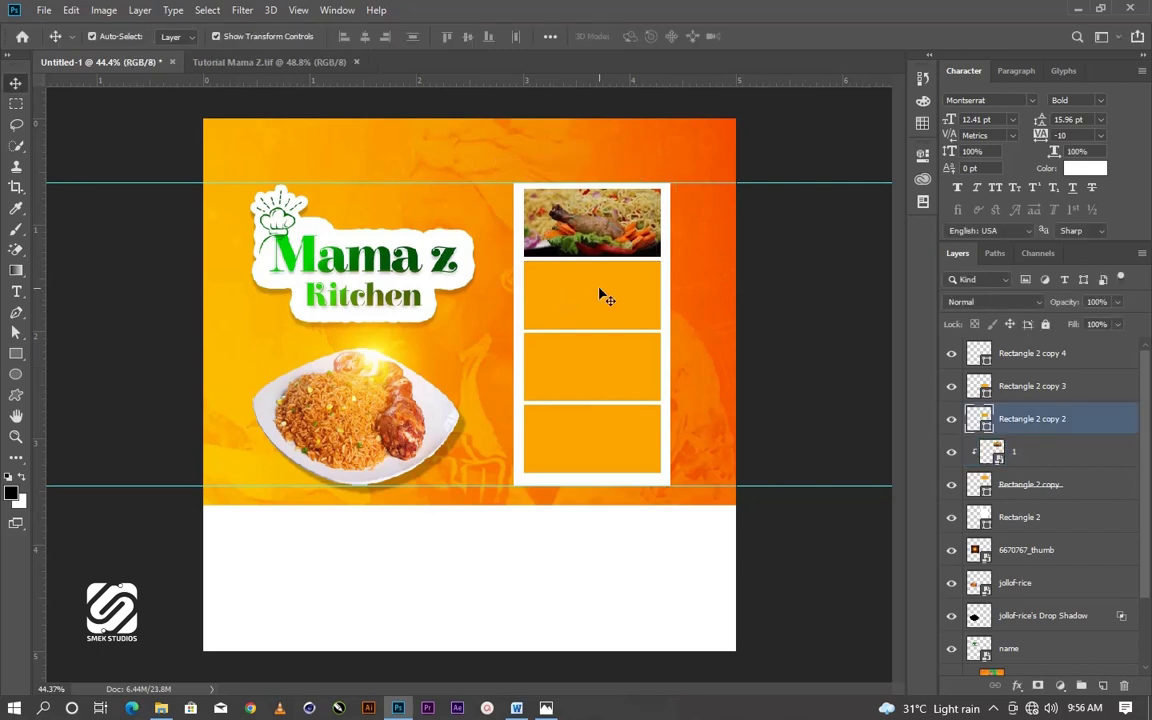
{"action": "left_click", "coordinate": [163, 708]}
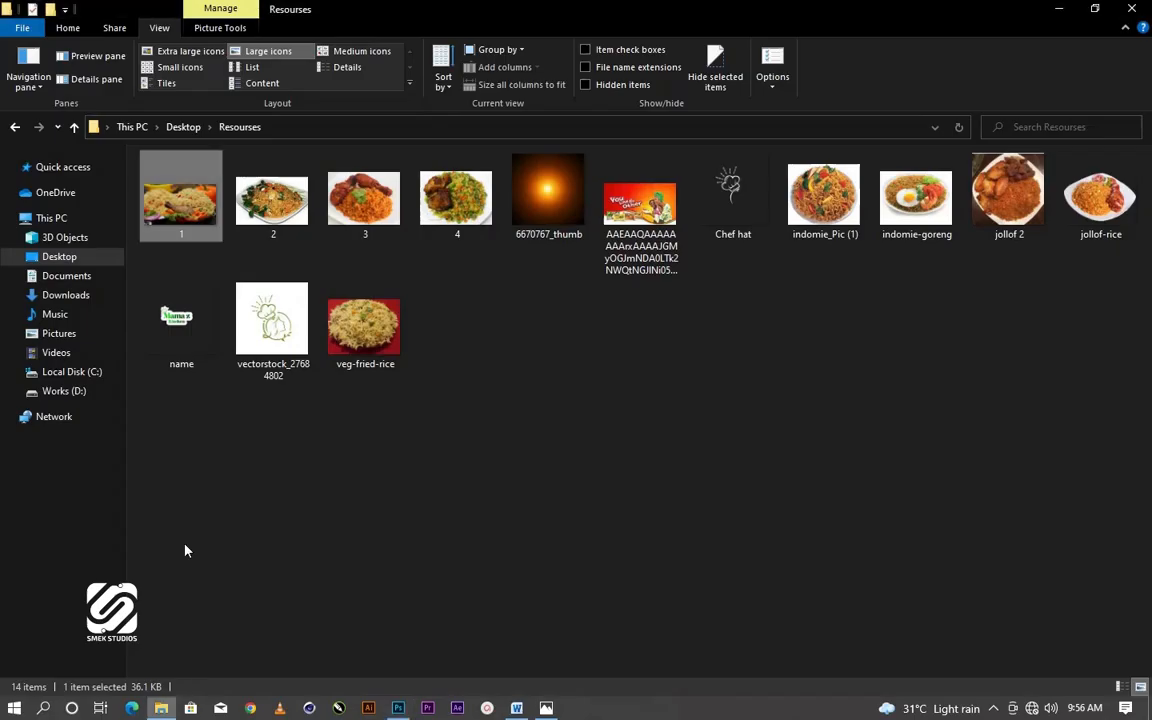
{"action": "left_click", "coordinate": [275, 204]}
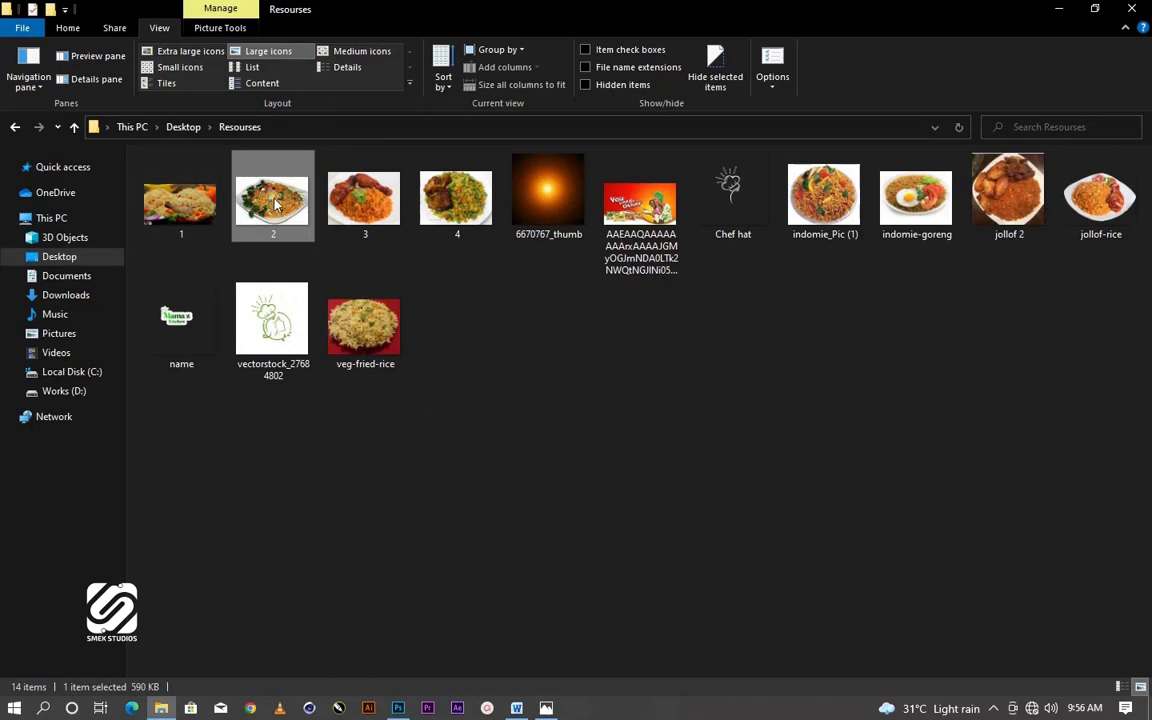
{"action": "left_click_drag", "start_coordinate": [278, 204], "coordinate": [603, 362]}
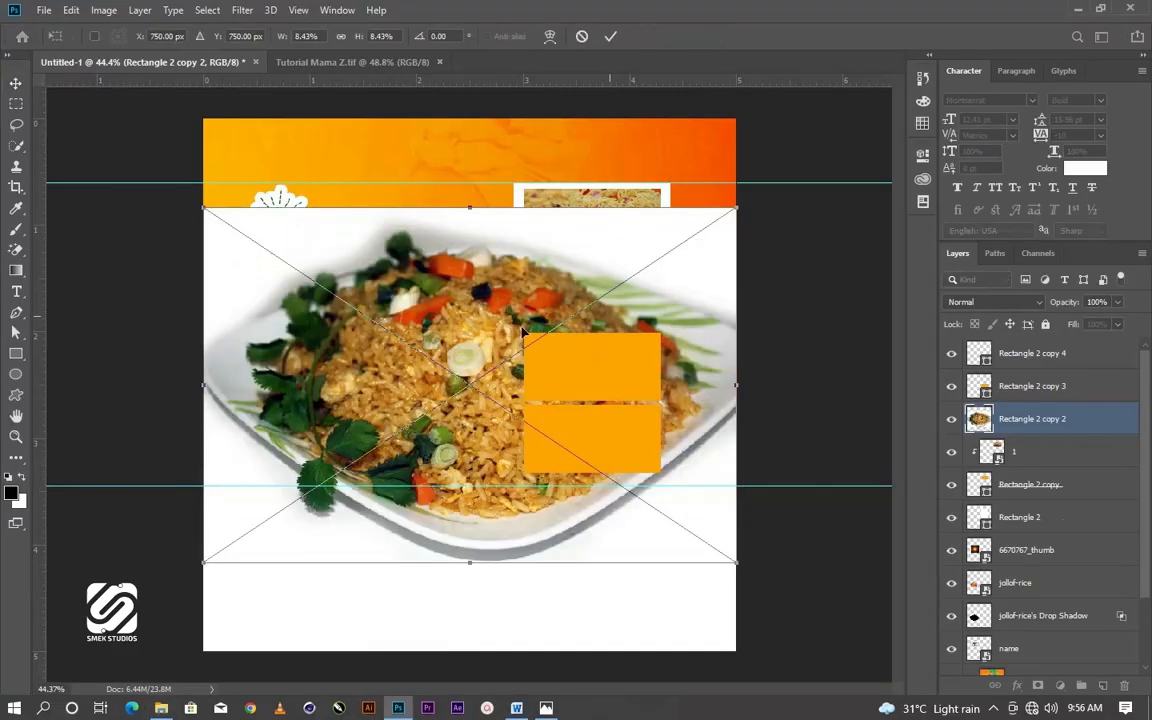
{"action": "left_click_drag", "start_coordinate": [475, 533], "coordinate": [517, 336]}
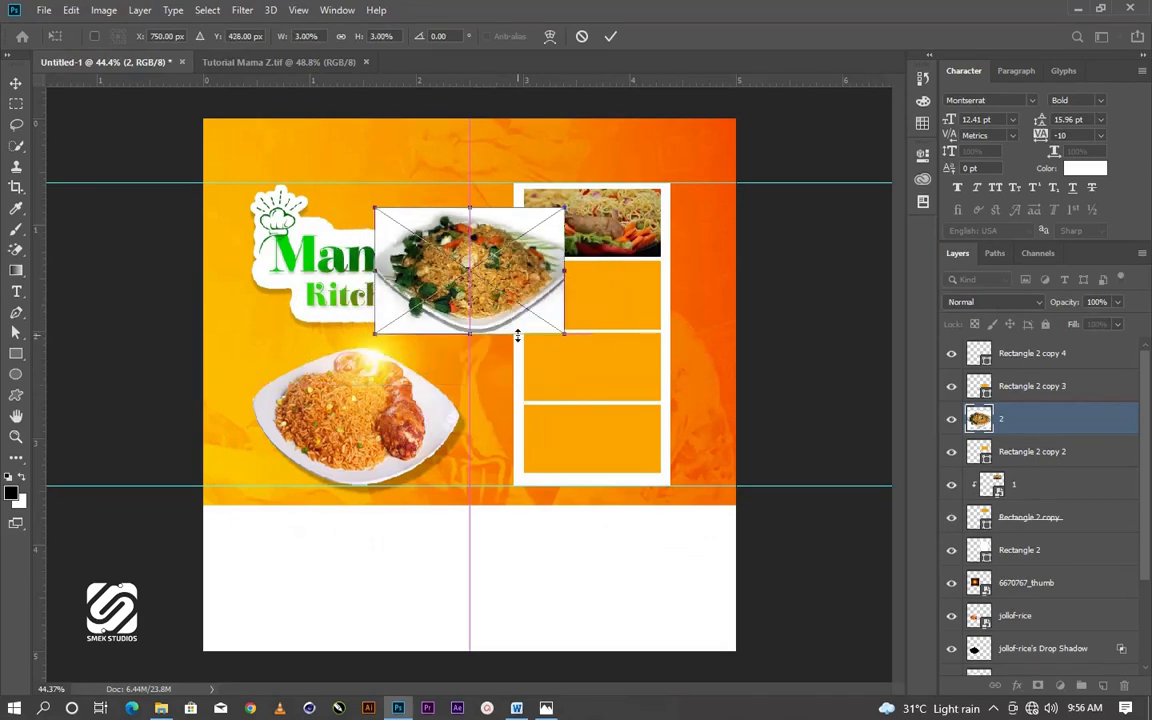
{"action": "left_click_drag", "start_coordinate": [475, 290], "coordinate": [580, 311]}
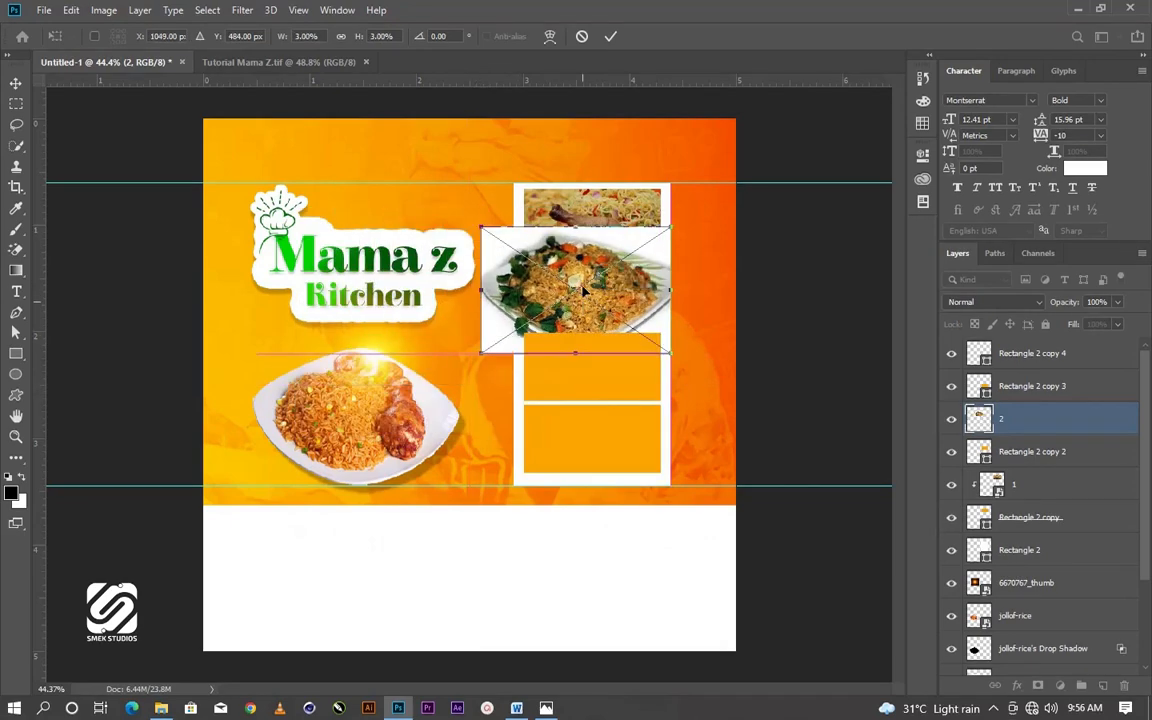
{"action": "left_click", "coordinate": [610, 37]}
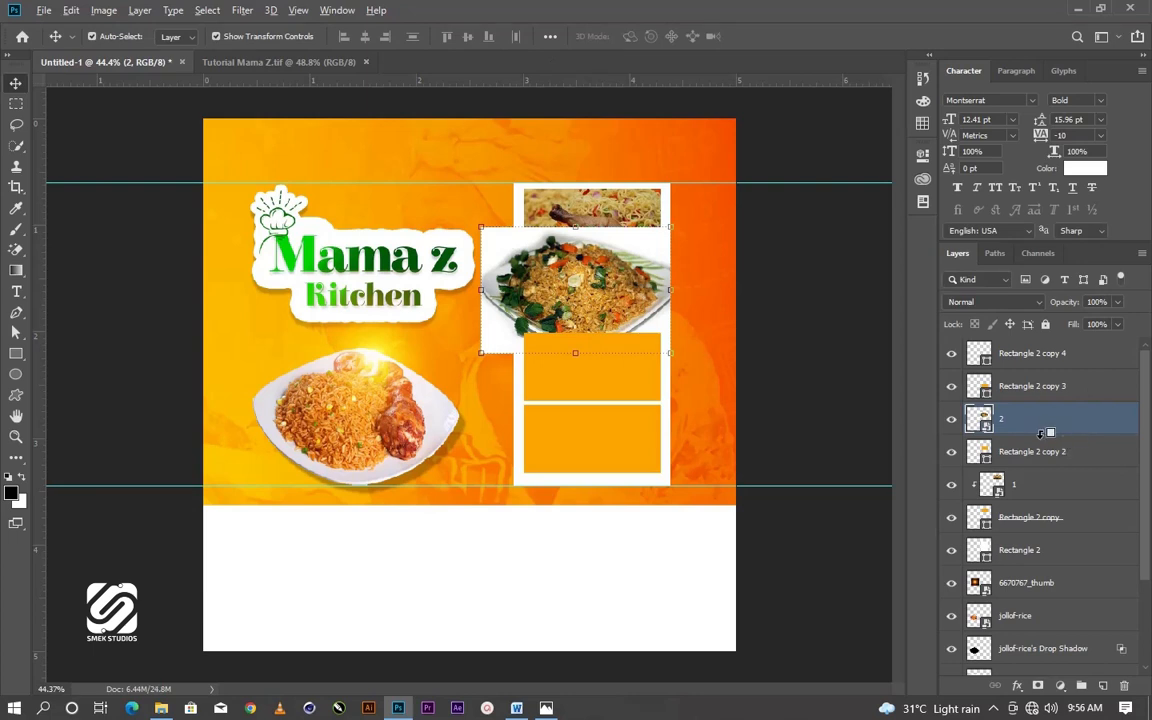
Clip picture 2 to the second orange box, scale it to about 2.42%, and center the dish inside
{"action": "left_click_drag", "start_coordinate": [1042, 432], "coordinate": [1030, 432]}
{"action": "left_click", "coordinate": [1037, 433], "text": "alt"}
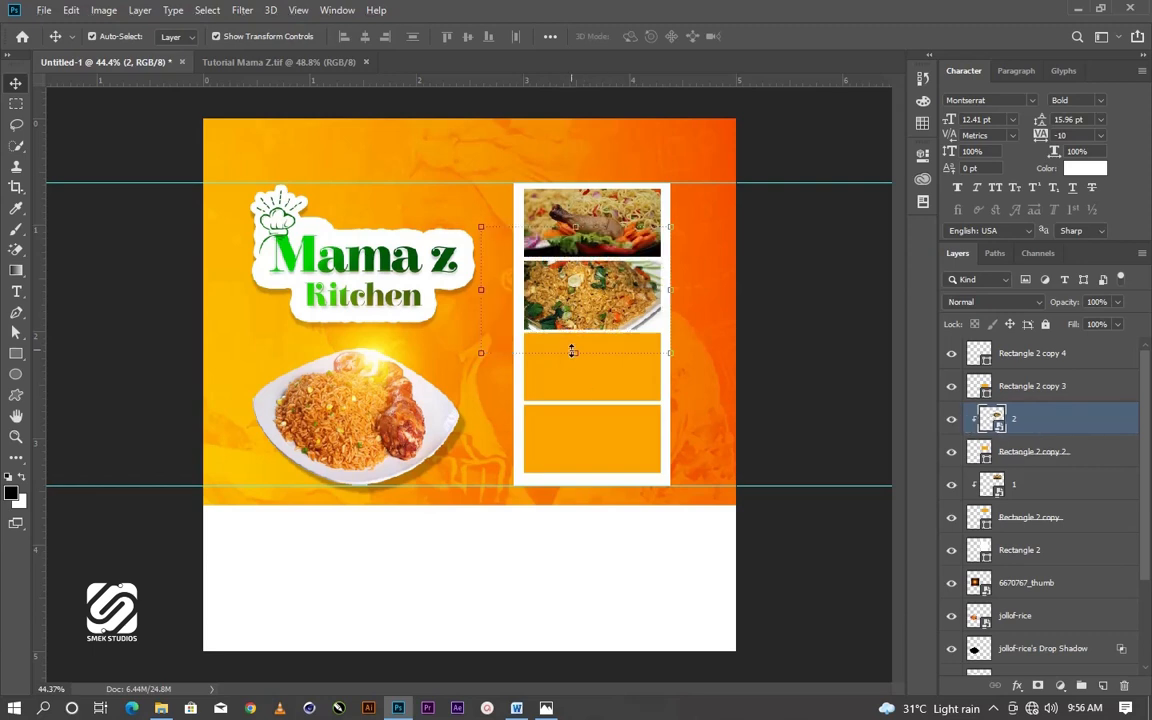
{"action": "left_click_drag", "start_coordinate": [572, 350], "coordinate": [581, 328]}
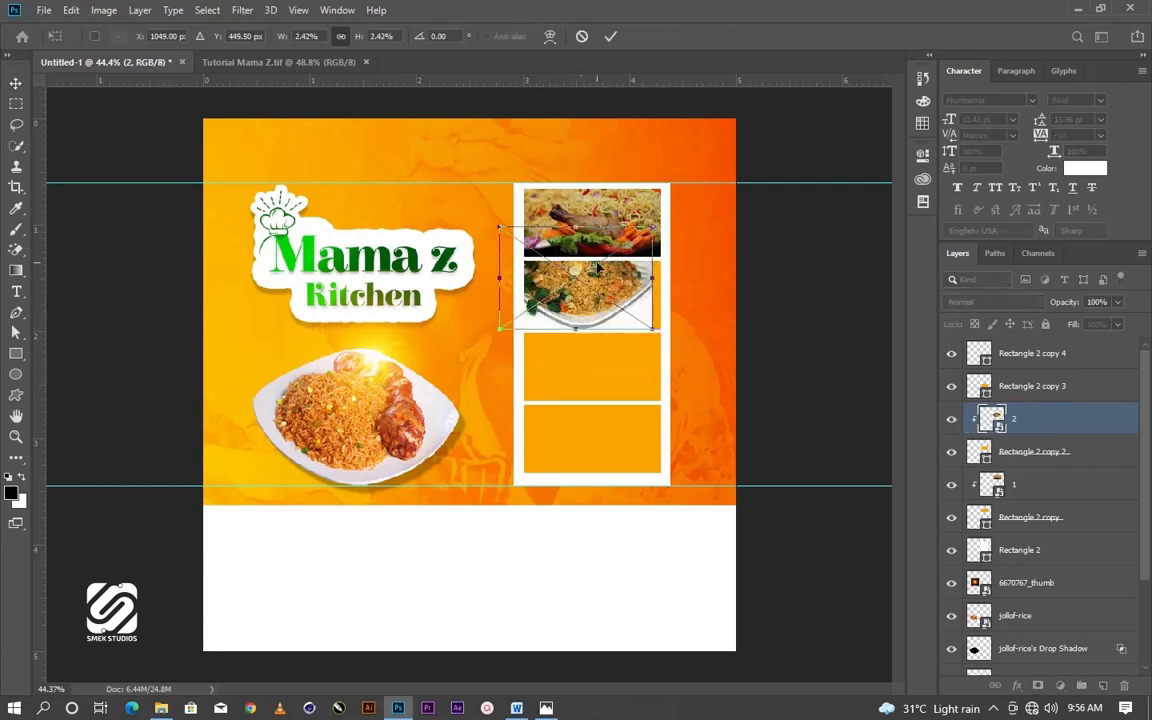
{"action": "left_click_drag", "start_coordinate": [598, 268], "coordinate": [608, 292]}
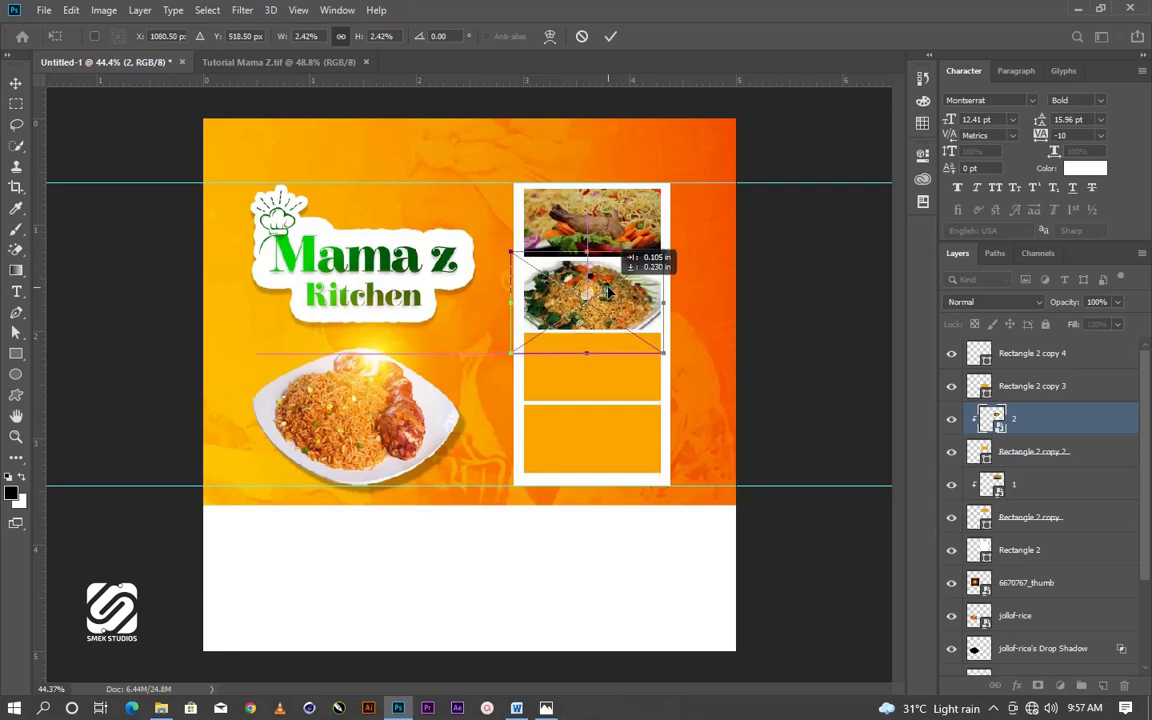
{"action": "left_click", "coordinate": [610, 37]}
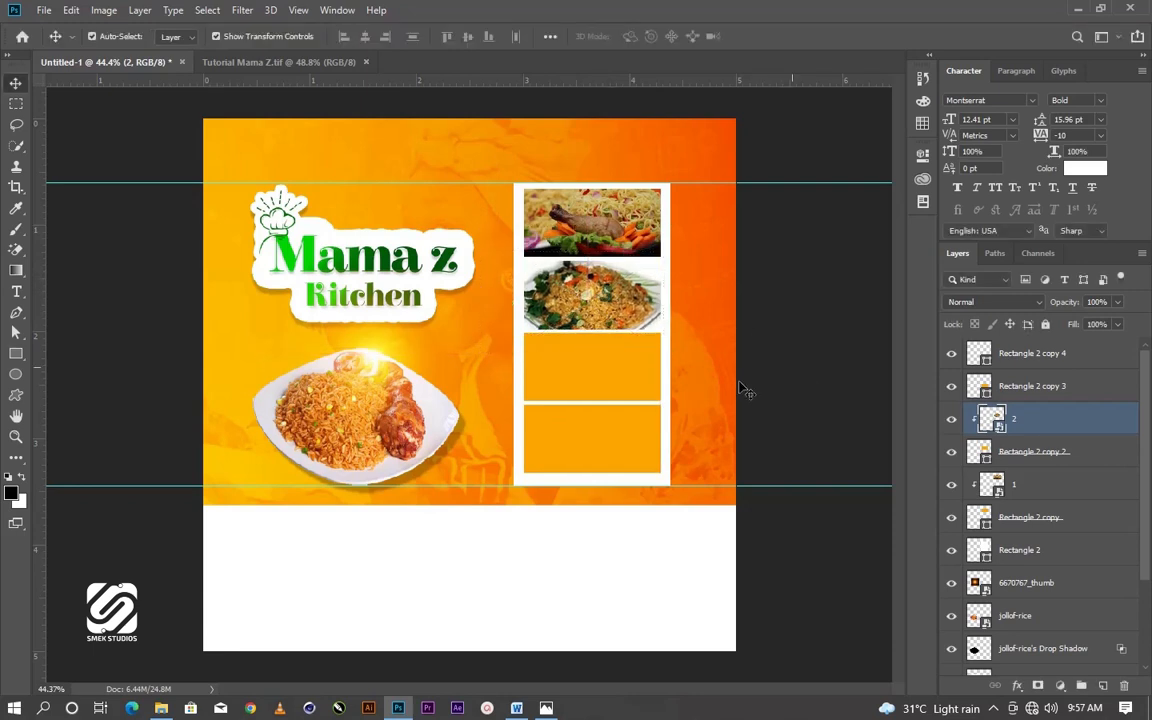
Place picture 3 from the Resourses folder over the third box at about 14% scale and clip it so the chicken shows
{"action": "left_click", "coordinate": [618, 377]}
{"action": "left_click", "coordinate": [618, 377]}
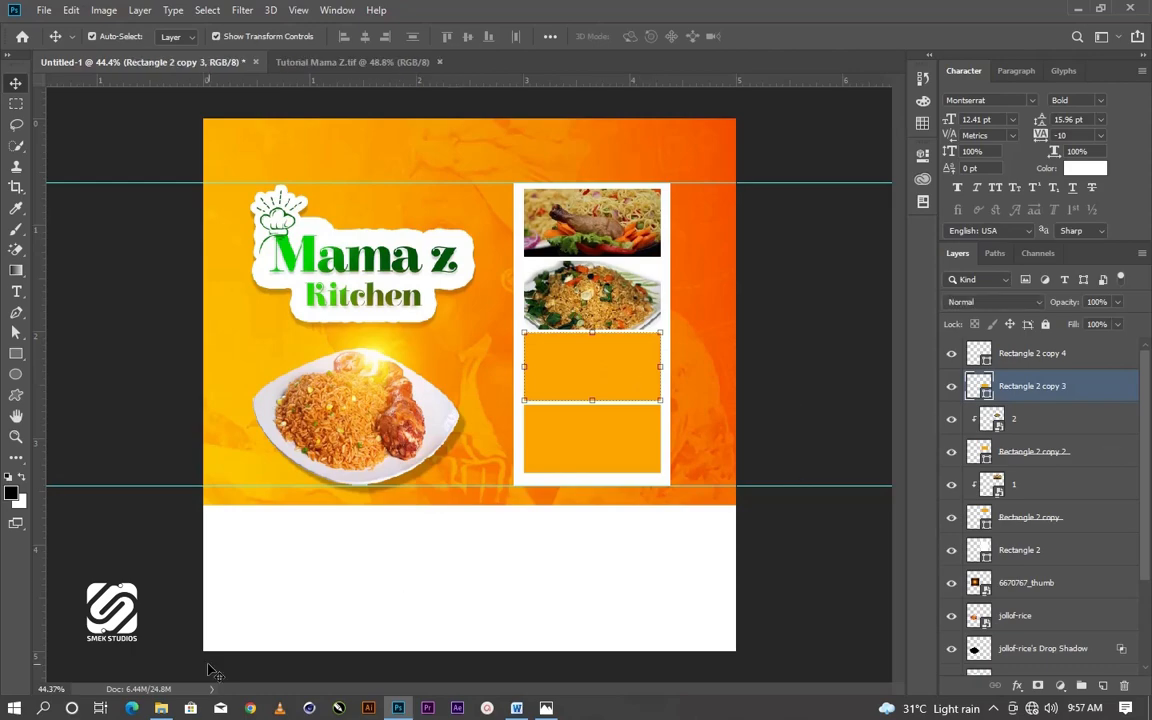
{"action": "left_click", "coordinate": [155, 708]}
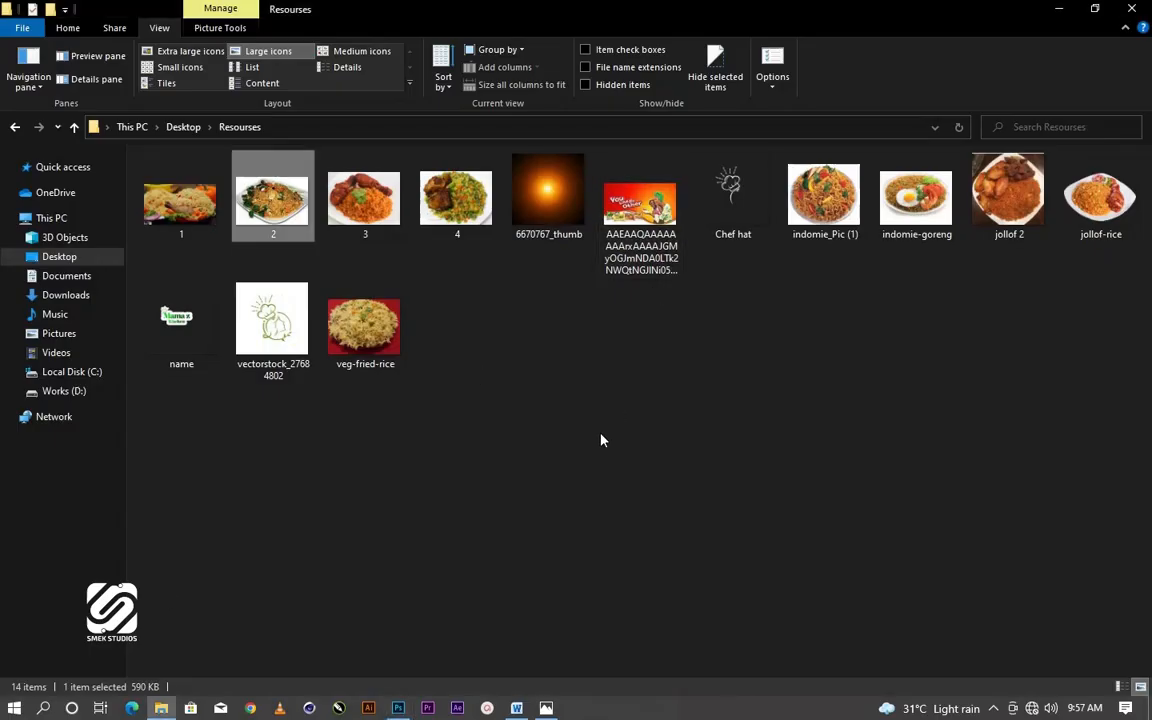
{"action": "left_click", "coordinate": [368, 208]}
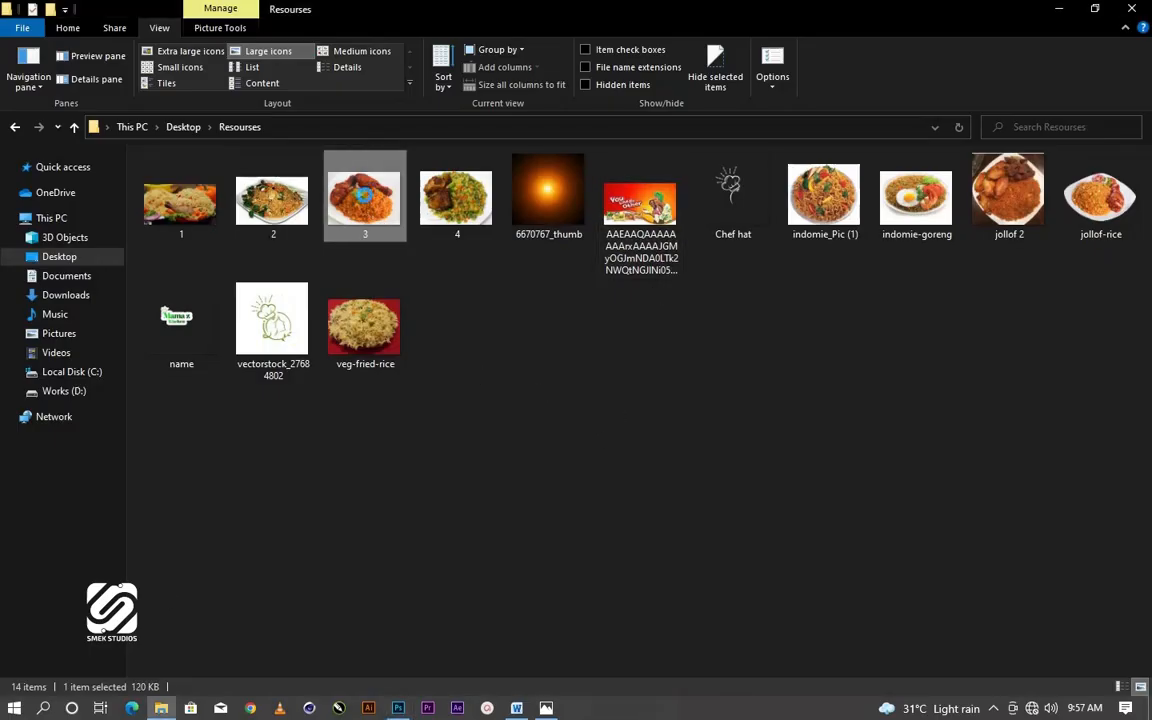
{"action": "left_click_drag", "start_coordinate": [362, 196], "coordinate": [548, 522]}
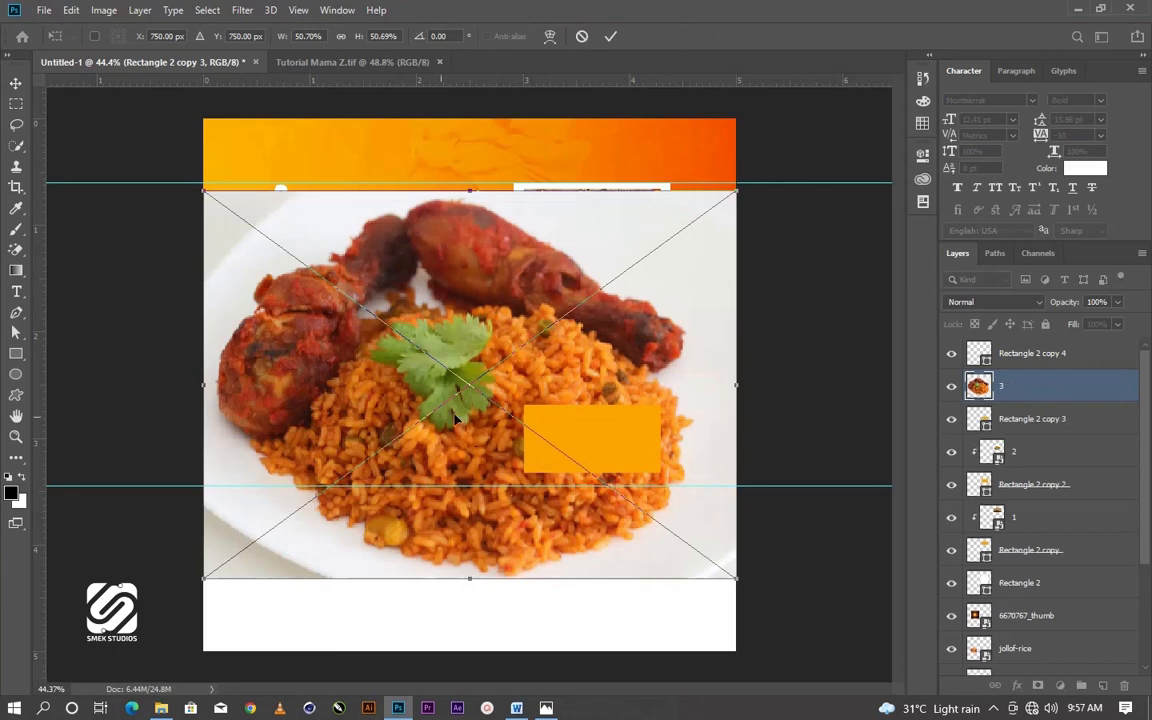
{"action": "left_click_drag", "start_coordinate": [470, 186], "coordinate": [470, 458]}
{"action": "left_click_drag", "start_coordinate": [478, 548], "coordinate": [597, 407]}
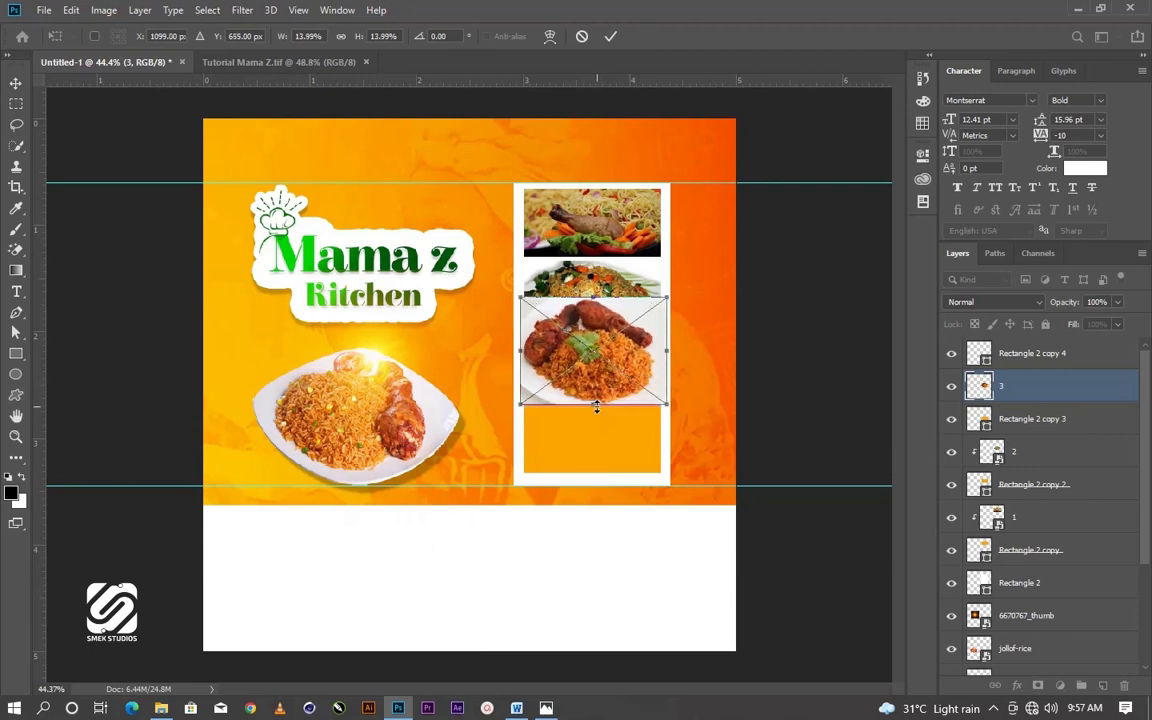
{"action": "left_click", "coordinate": [610, 37]}
{"action": "left_click", "coordinate": [1040, 395], "text": "alt"}
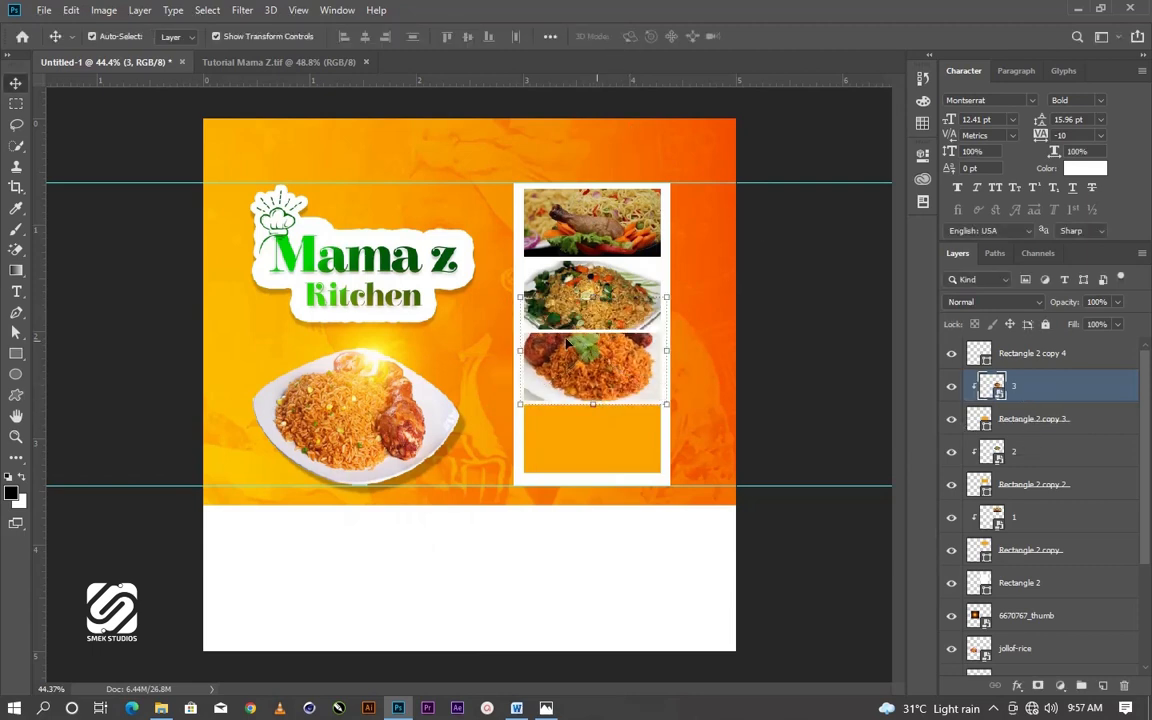
{"action": "mouse_move", "coordinate": [596, 362]}
{"action": "left_mouse_down"}
{"action": "mouse_move", "coordinate": [595, 382]}
{"action": "mouse_move", "coordinate": [596, 372]}
{"action": "left_mouse_up"}
Place picture 4 from the Resourses folder above the fourth box's layer, scaled to about 31% and positioned over that box
{"action": "left_click", "coordinate": [604, 461]}
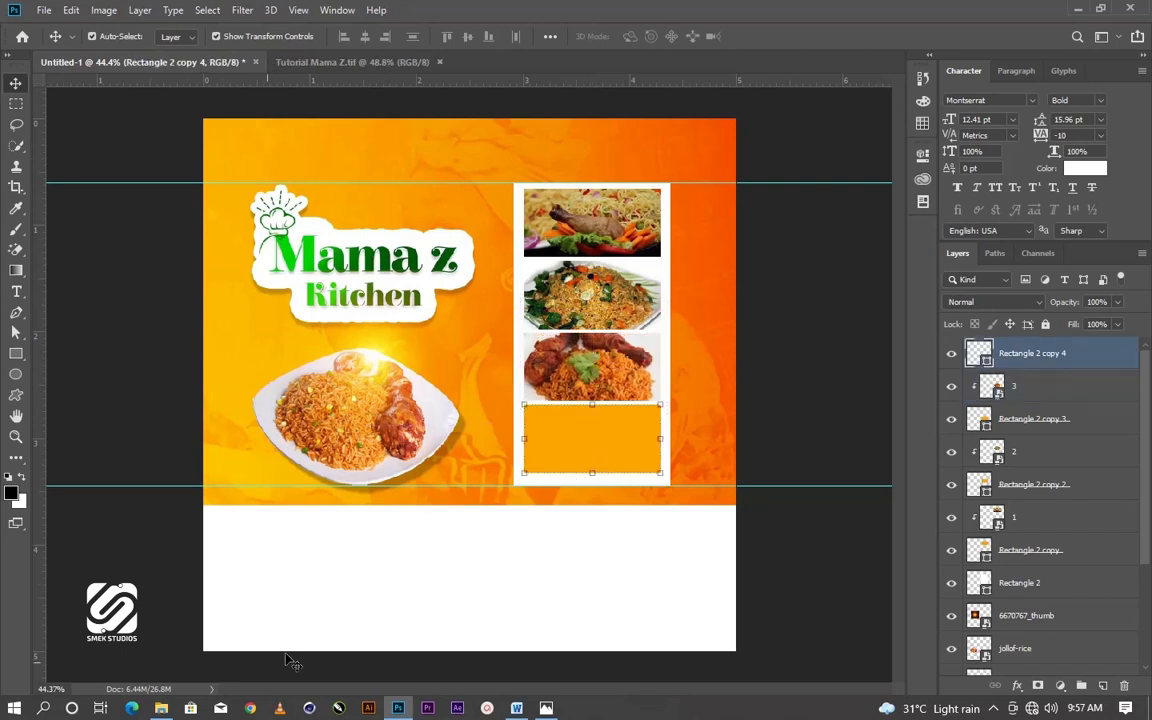
{"action": "left_click", "coordinate": [161, 708]}
{"action": "left_click", "coordinate": [465, 218]}
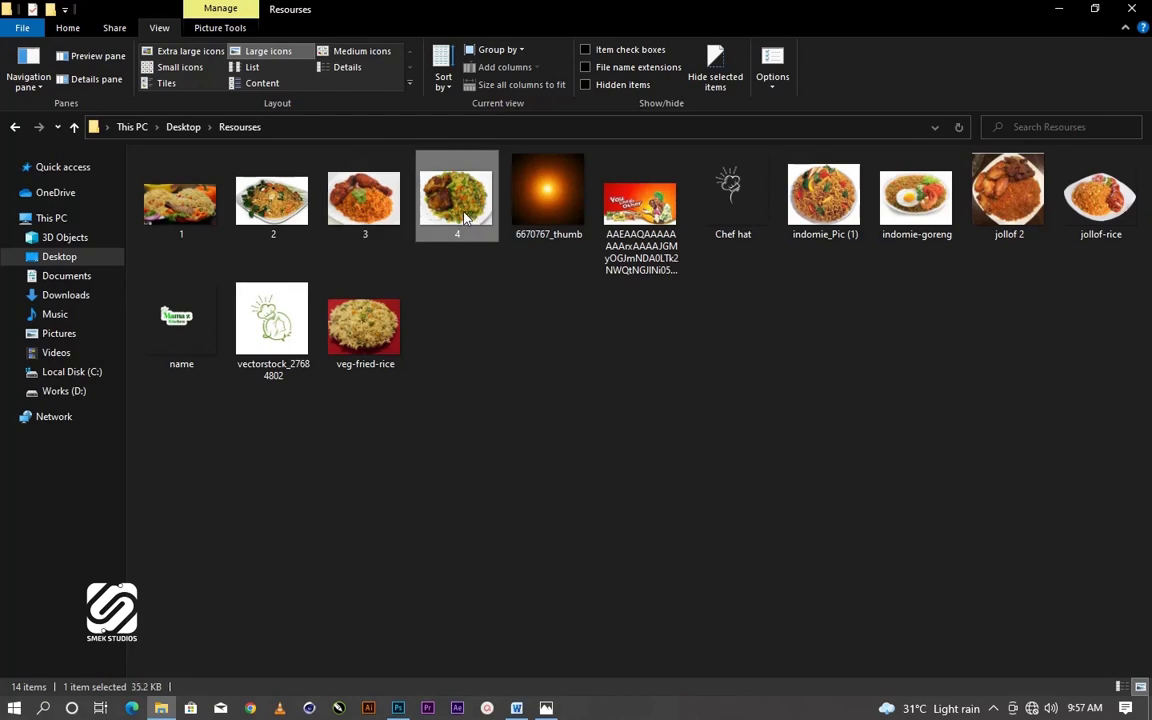
{"action": "left_click_drag", "start_coordinate": [467, 207], "coordinate": [676, 516]}
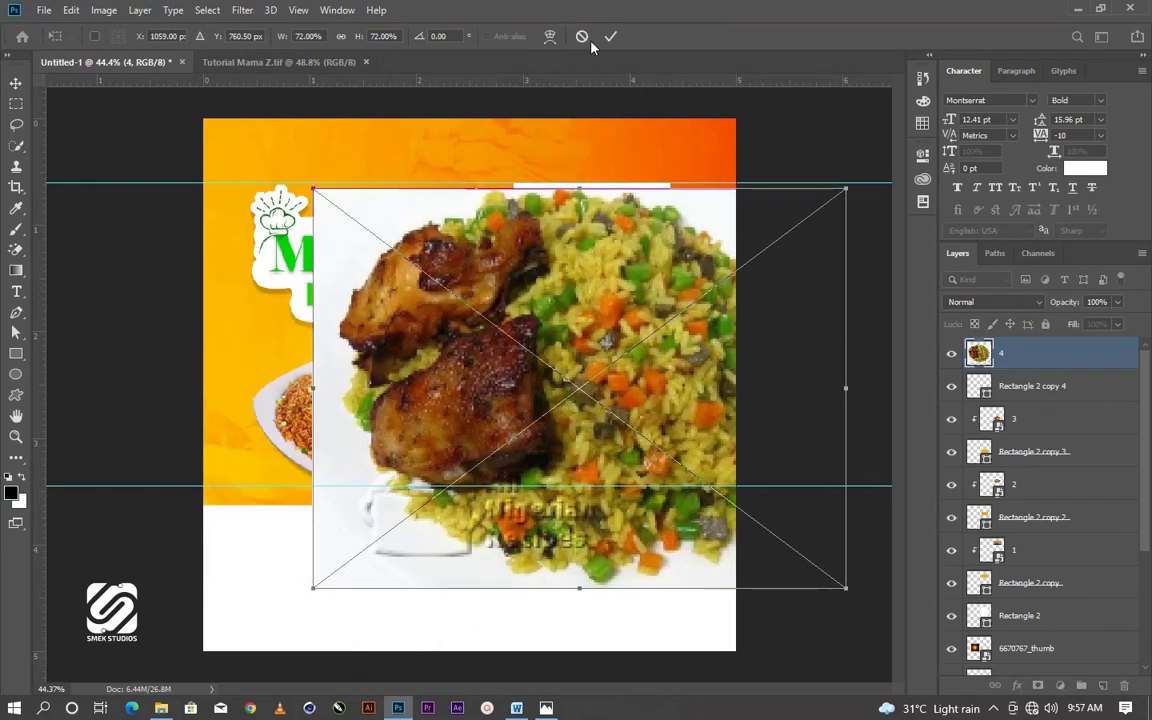
{"action": "left_click_drag", "start_coordinate": [582, 189], "coordinate": [587, 422]}
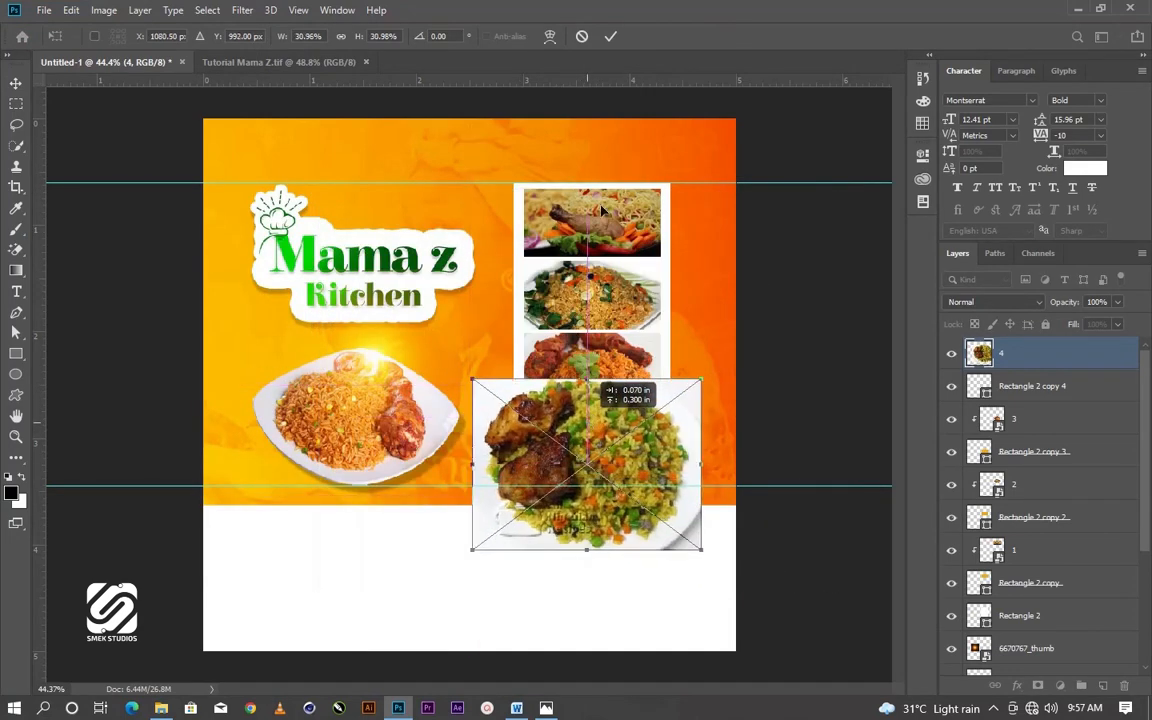
{"action": "key", "text": "Return"}
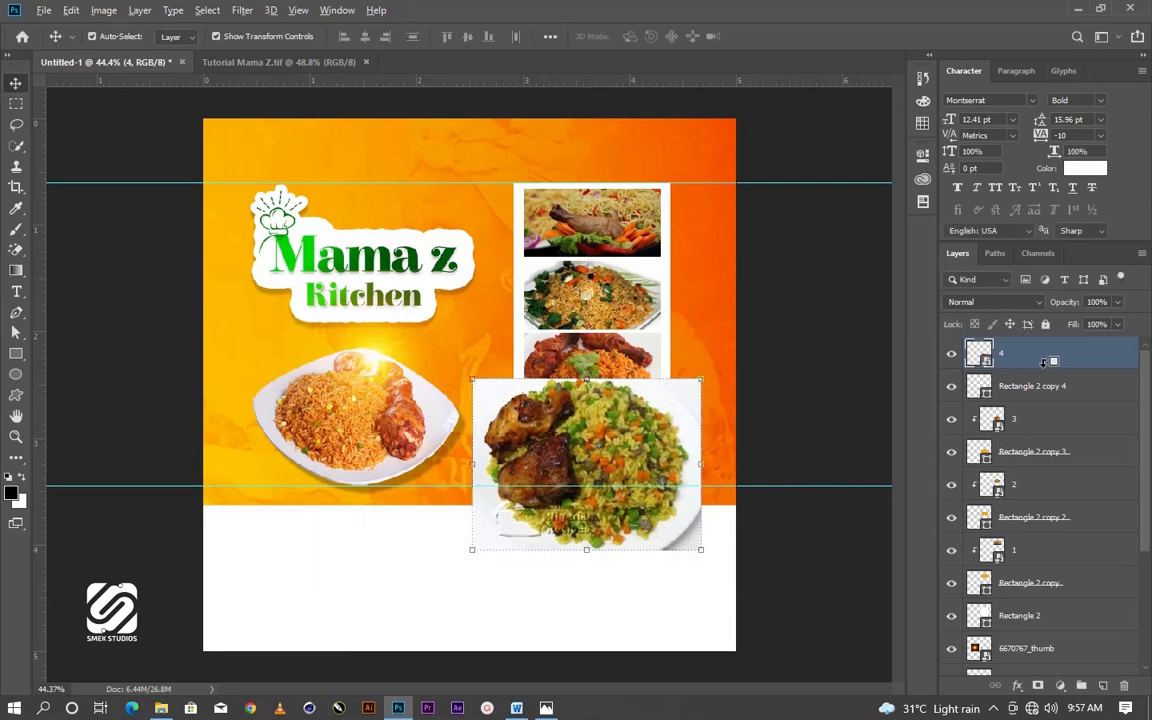
Clip picture 4 to the fourth orange box, scale it to about 22.76%, and position the chicken and rice inside
{"action": "left_click", "coordinate": [1043, 362], "text": "alt"}
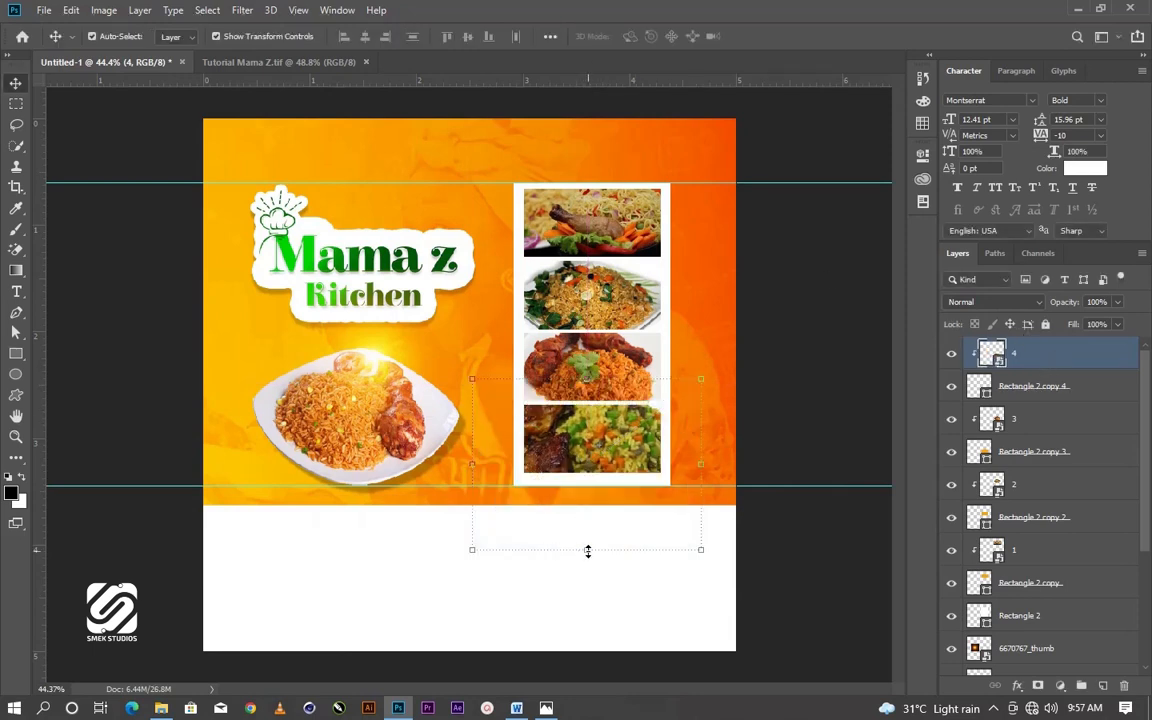
{"action": "left_click_drag", "start_coordinate": [587, 551], "coordinate": [588, 510]}
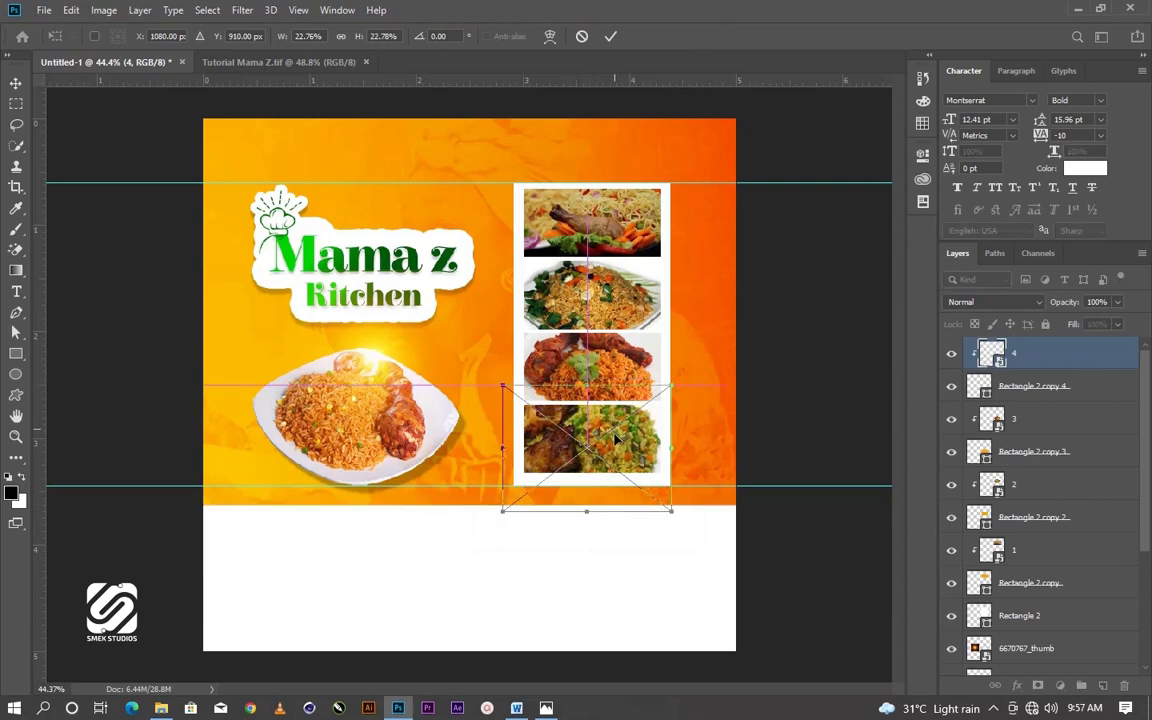
{"action": "left_click_drag", "start_coordinate": [616, 438], "coordinate": [616, 444]}
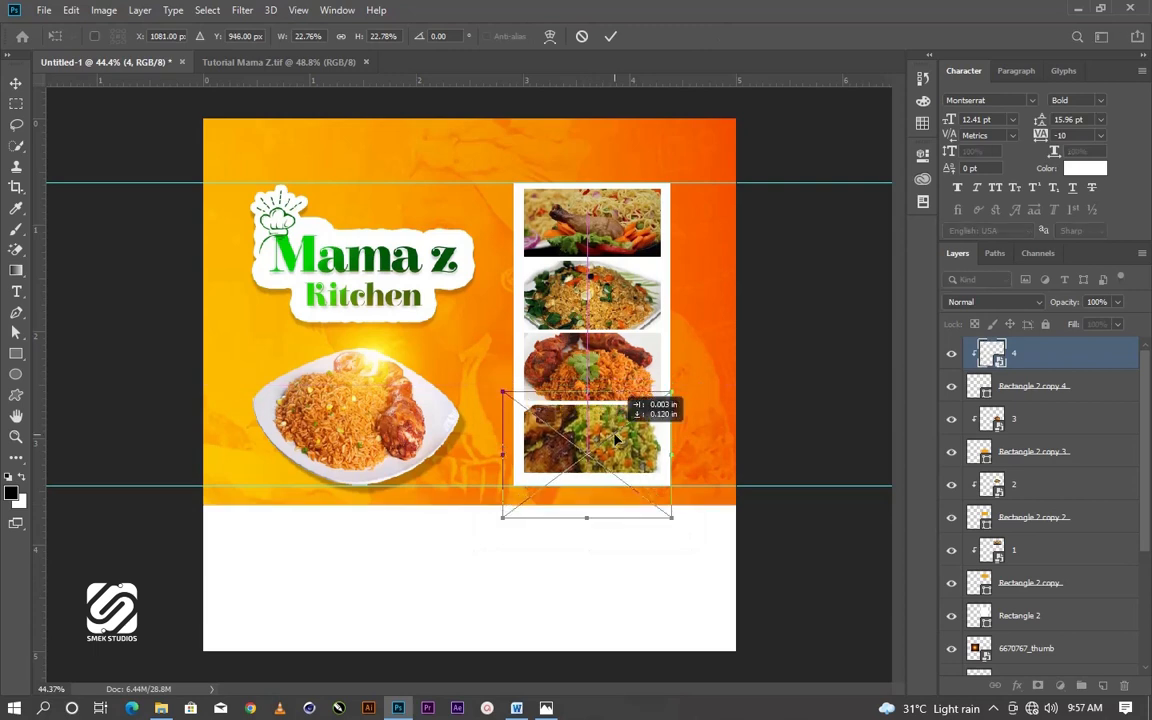
{"action": "left_click", "coordinate": [610, 36]}
{"action": "left_click", "coordinate": [798, 365]}
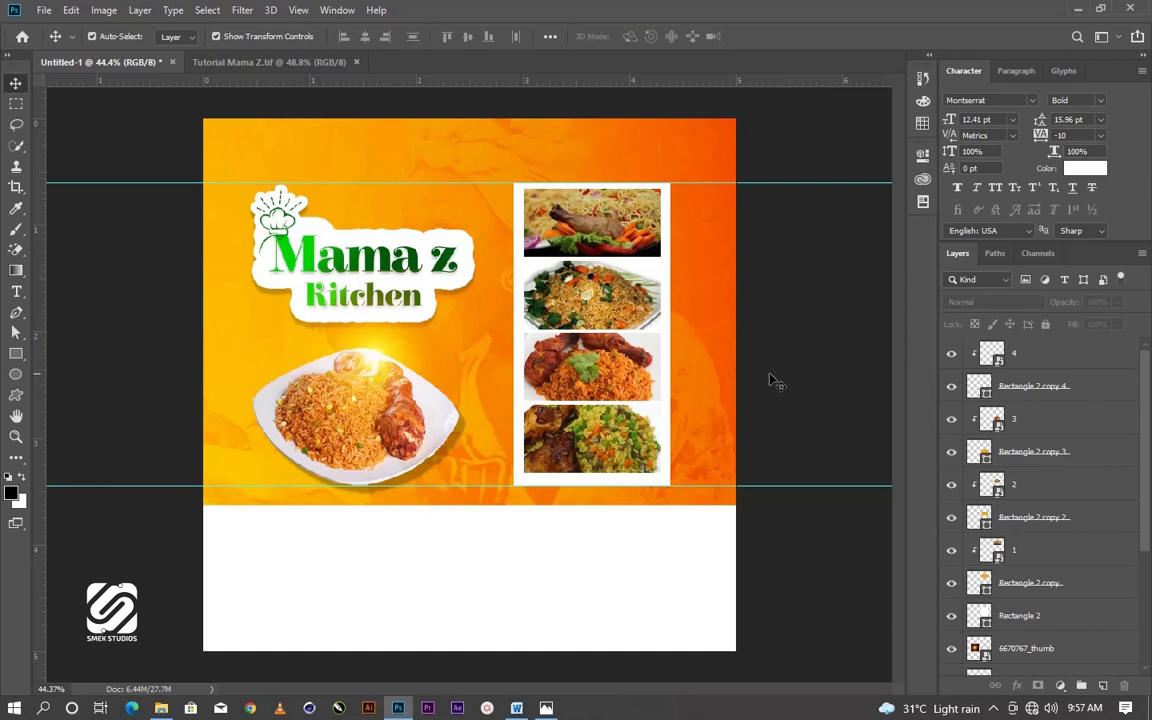
Clear the existing guides and add vertical guides at the logo's left edge and the white picture panel's right edge
{"action": "left_click", "coordinate": [299, 11]}
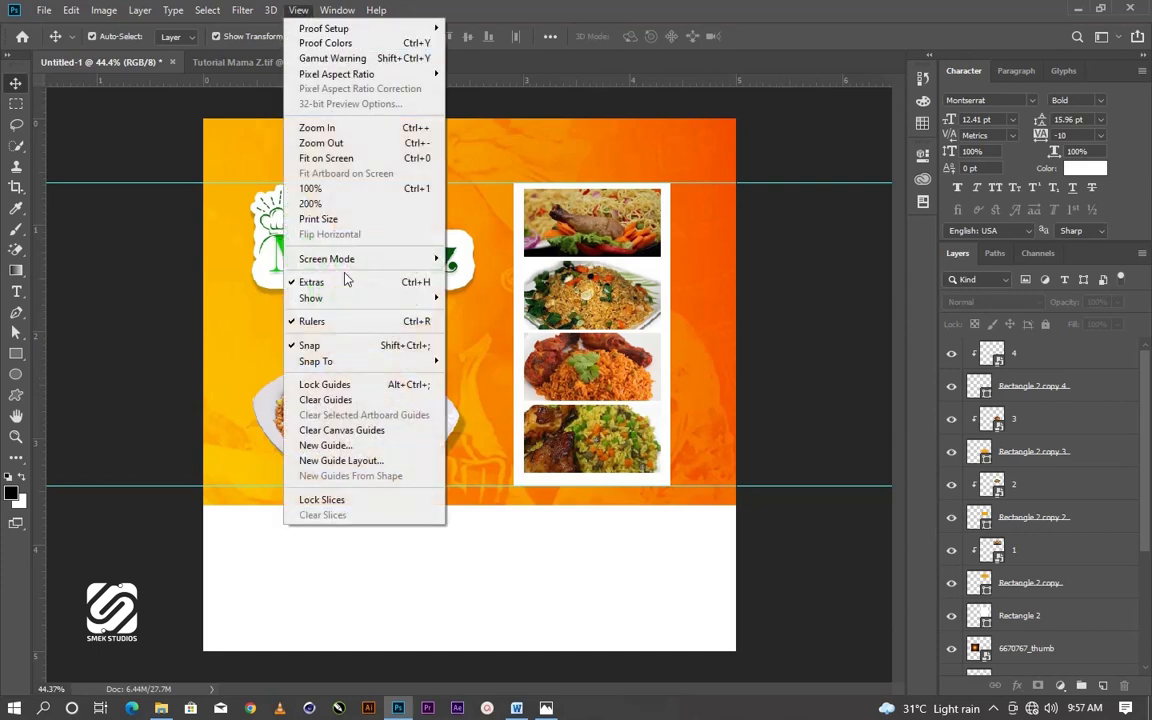
{"action": "left_click", "coordinate": [343, 401]}
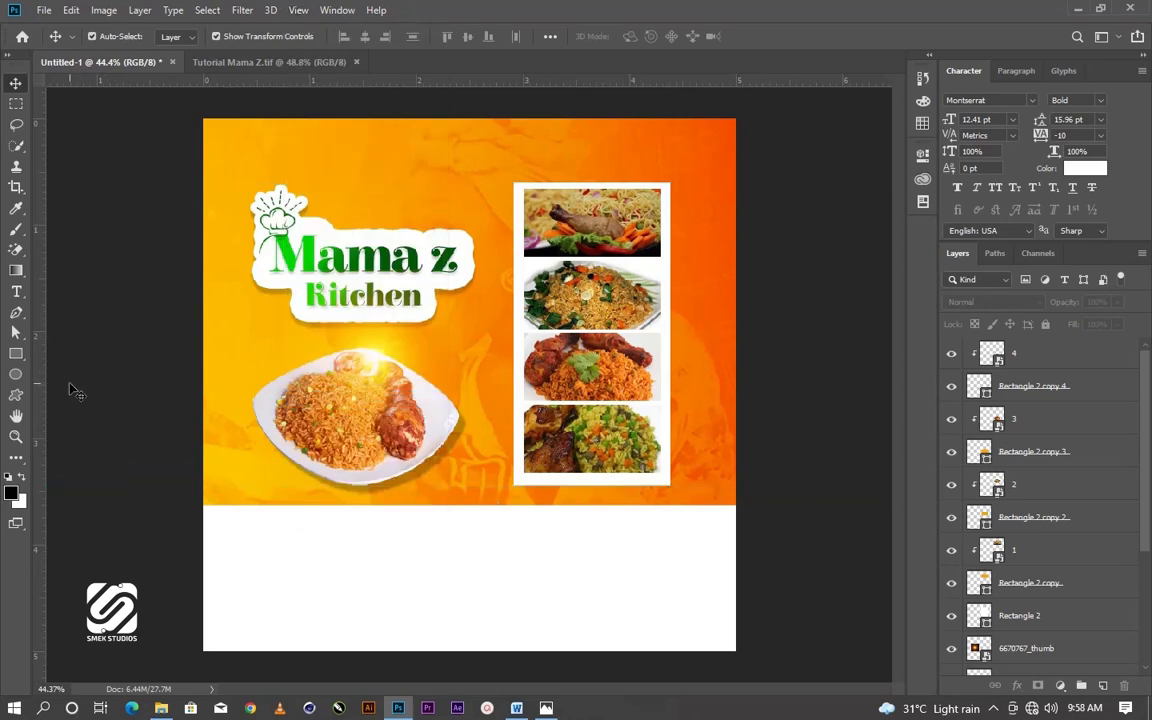
{"action": "left_click_drag", "start_coordinate": [40, 412], "coordinate": [254, 357]}
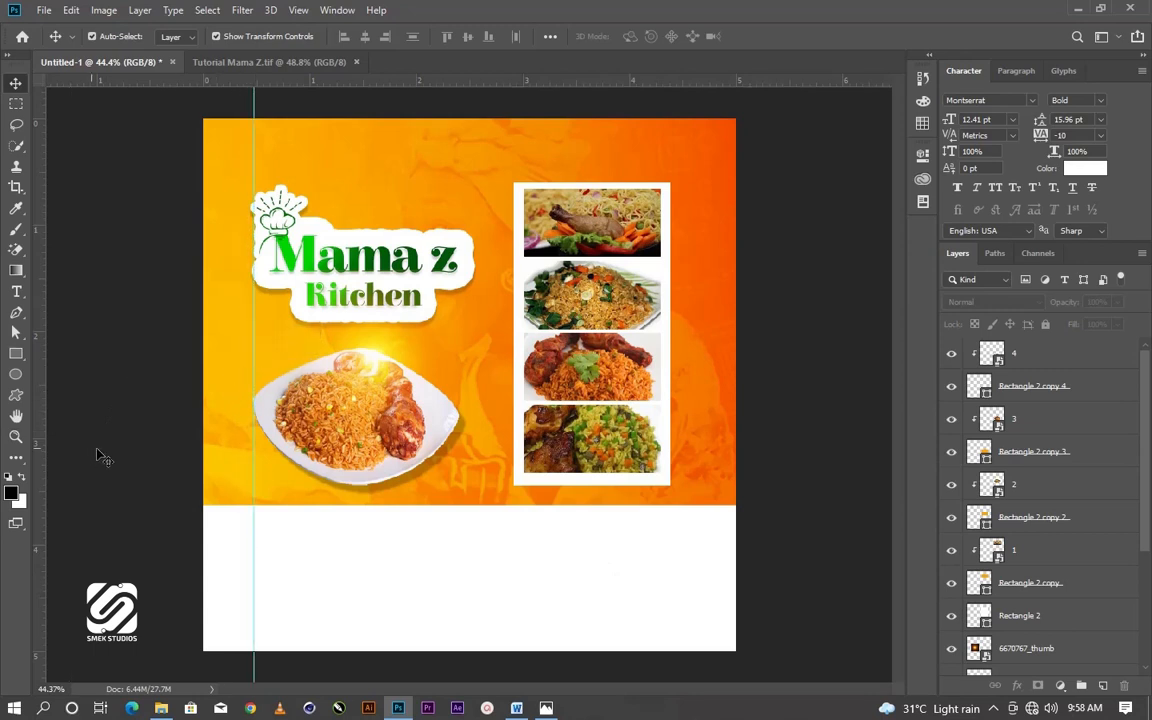
{"action": "left_click_drag", "start_coordinate": [37, 444], "coordinate": [670, 397]}
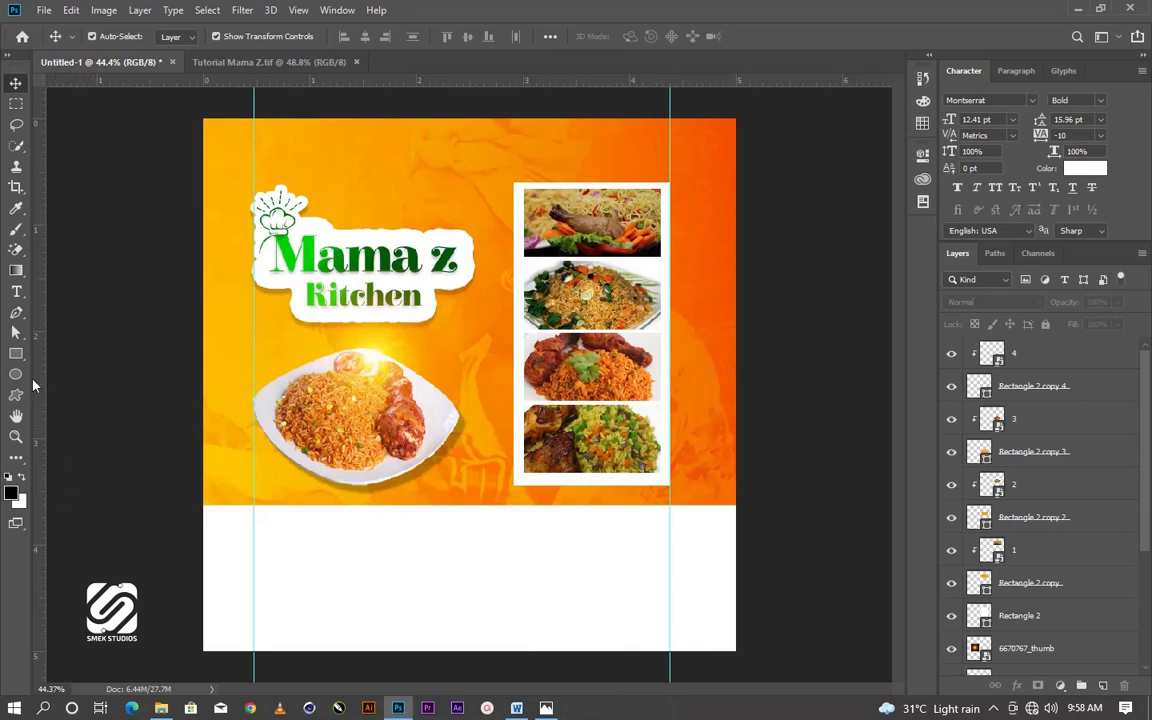
Draw a rectangle about 409 × 64 px from the left guide in the lower white area and fill it with dark green 005908
{"action": "left_click", "coordinate": [16, 353]}
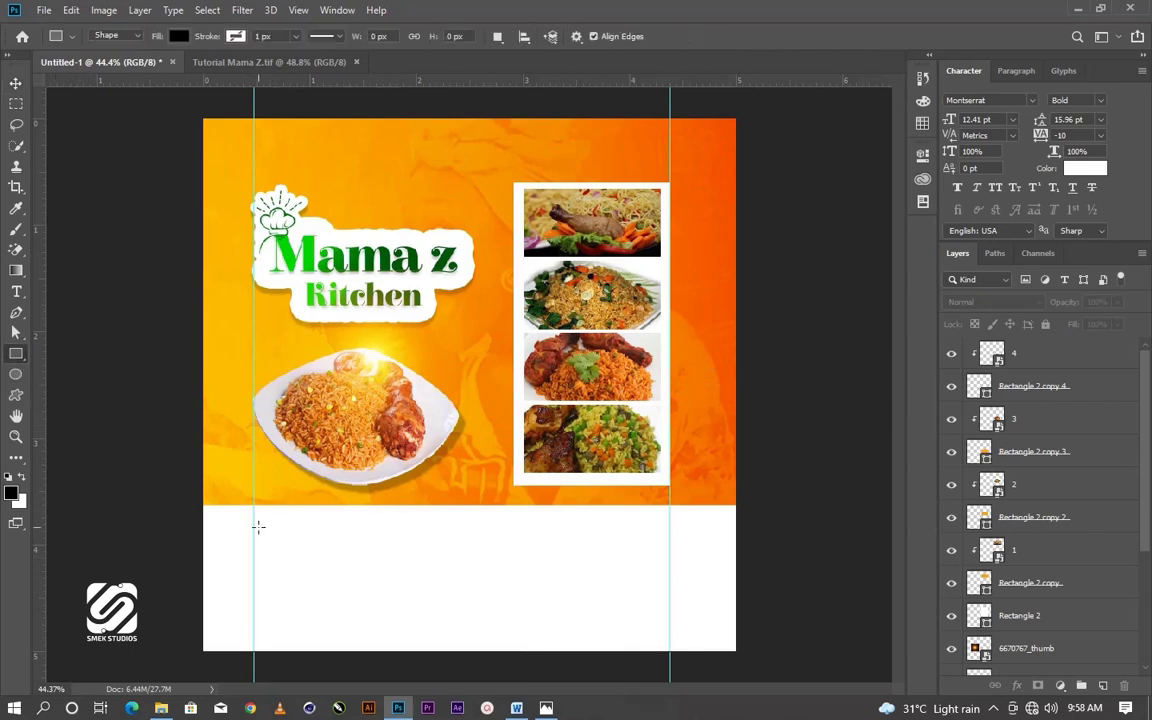
{"action": "left_click_drag", "start_coordinate": [254, 530], "coordinate": [398, 551]}
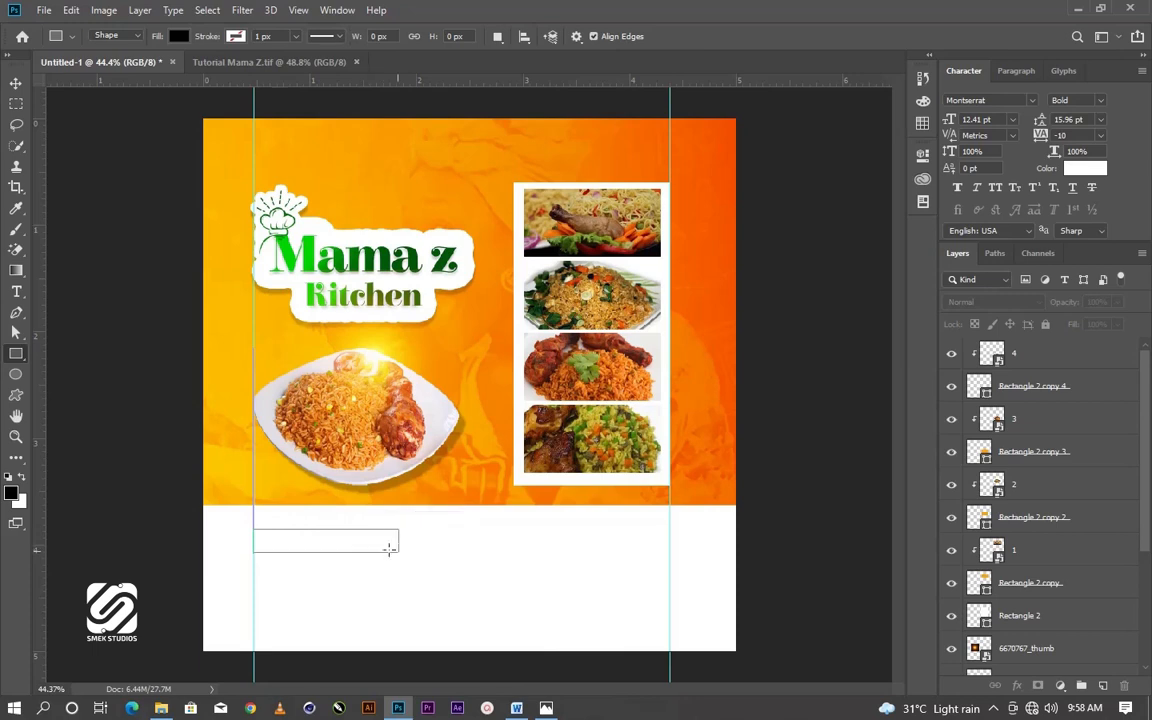
{"action": "key", "text": "v"}
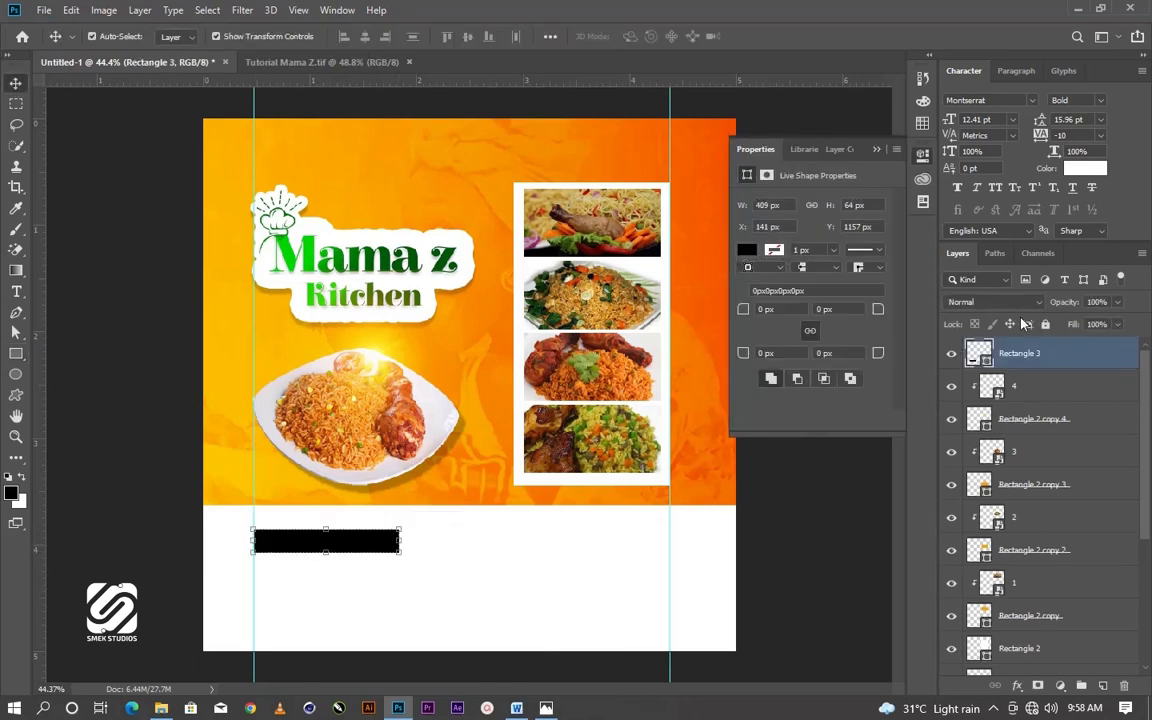
{"action": "double_click", "coordinate": [978, 353]}
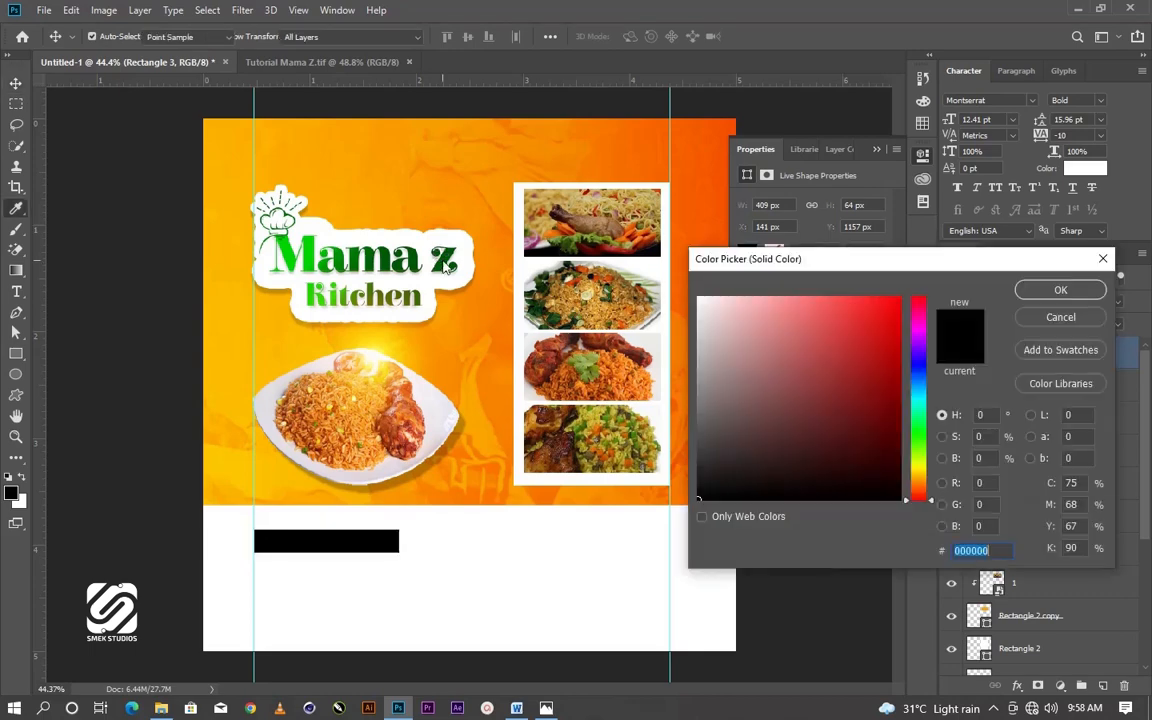
{"action": "left_click", "coordinate": [900, 430]}
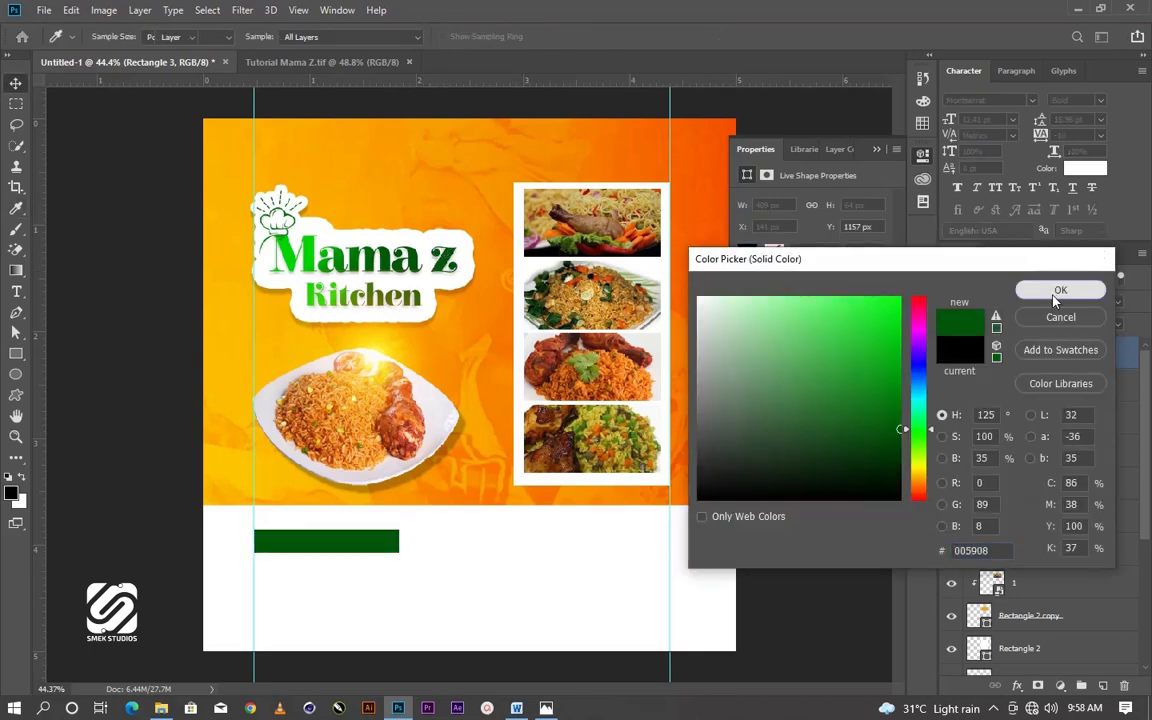
{"action": "left_click", "coordinate": [1059, 292]}
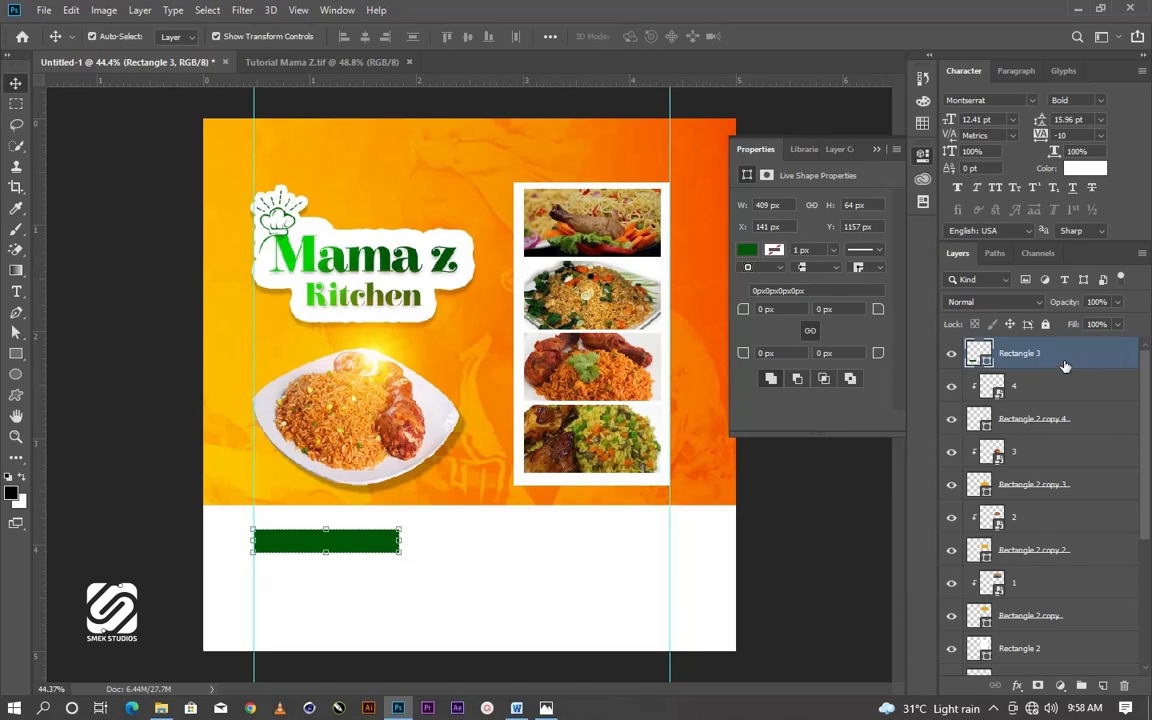
Add a Gradient Overlay to the green rectangle using the bright-to-dark green preset, then deselect the layer
{"action": "key", "text": "space"}
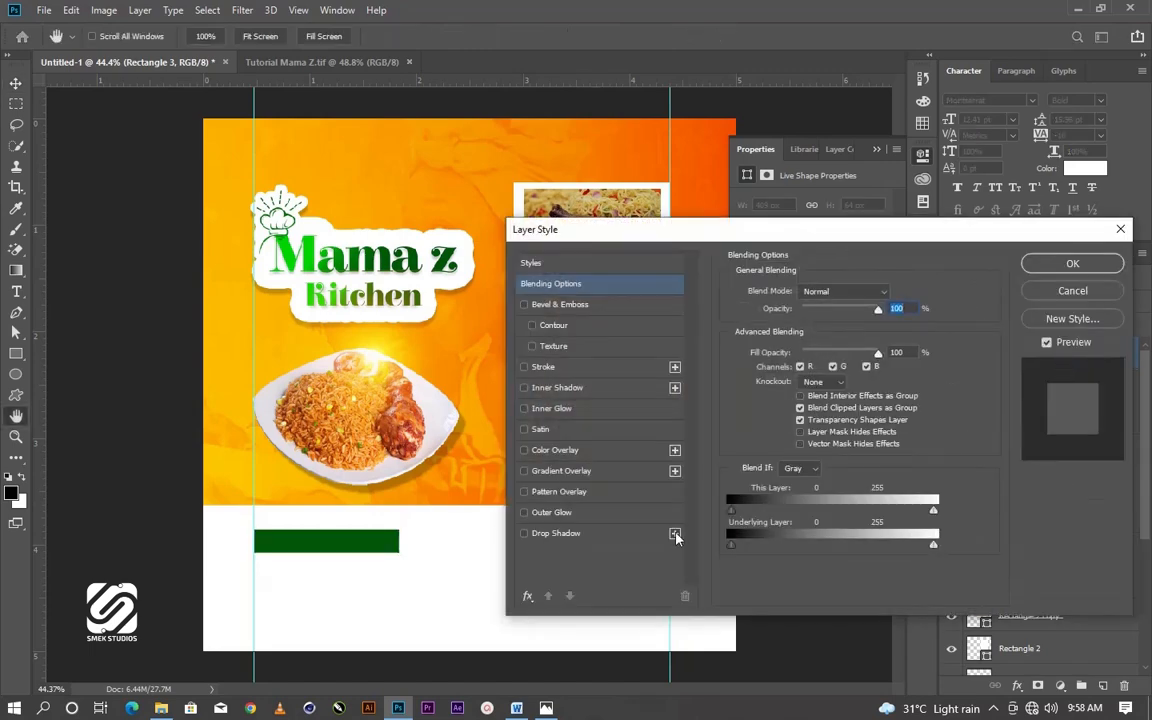
{"action": "left_click", "coordinate": [603, 471]}
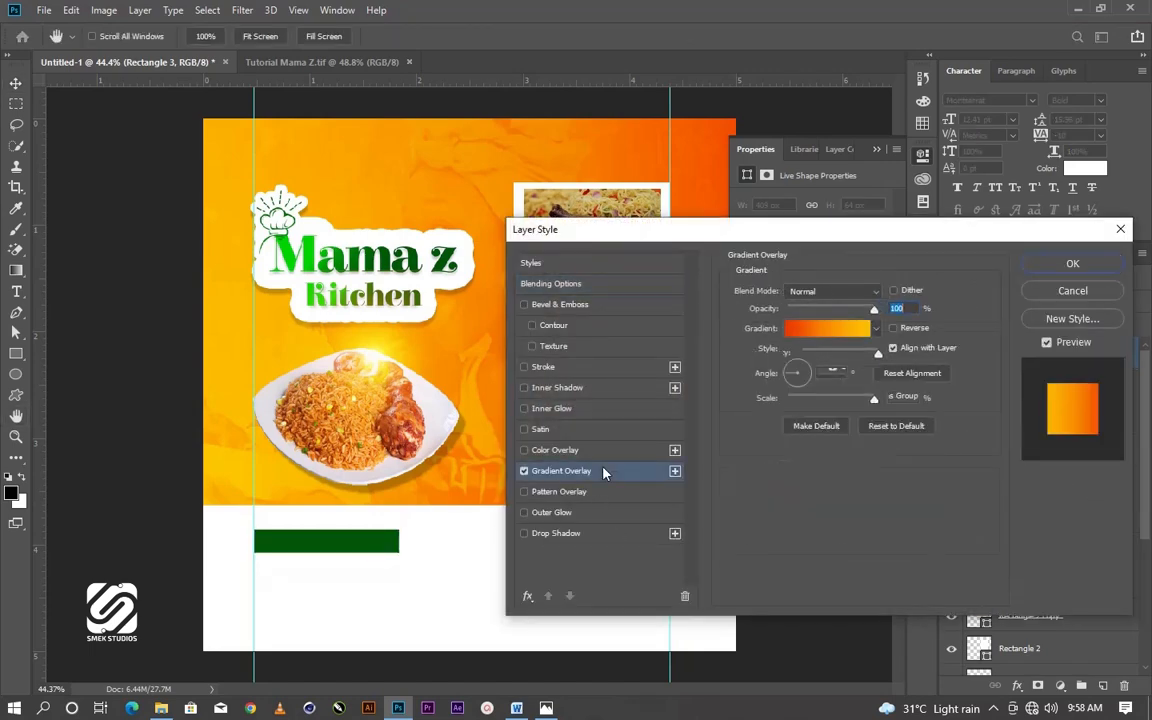
{"action": "left_click", "coordinate": [853, 328]}
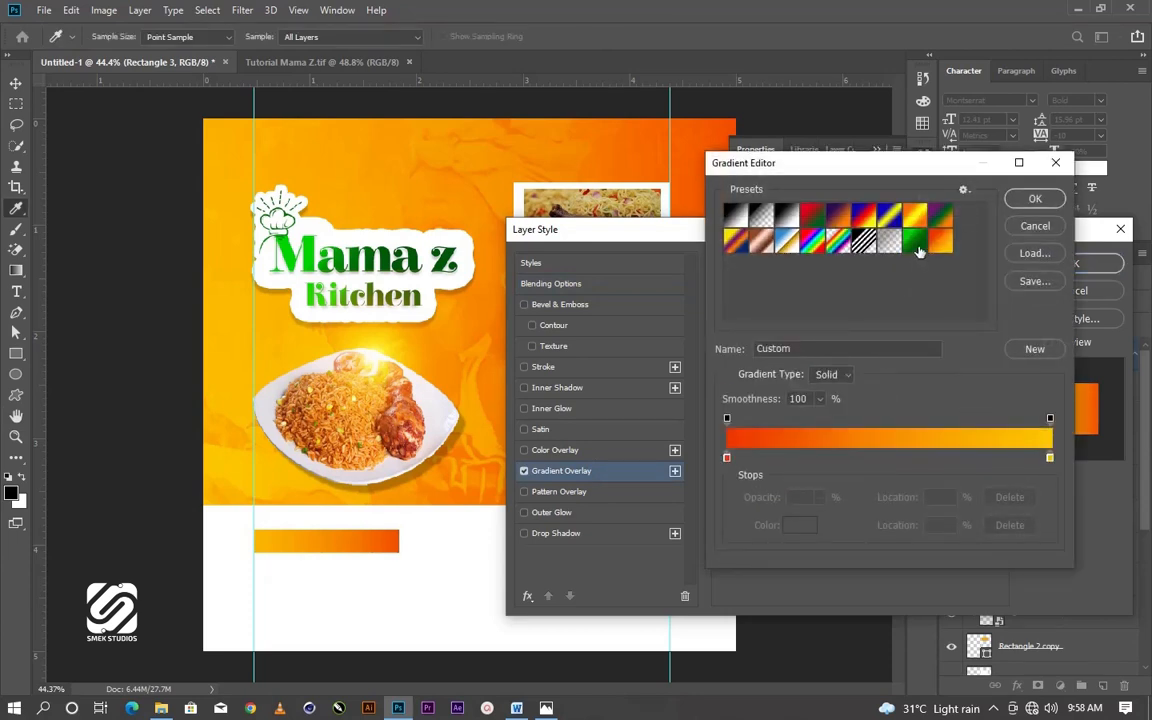
{"action": "left_click", "coordinate": [916, 243]}
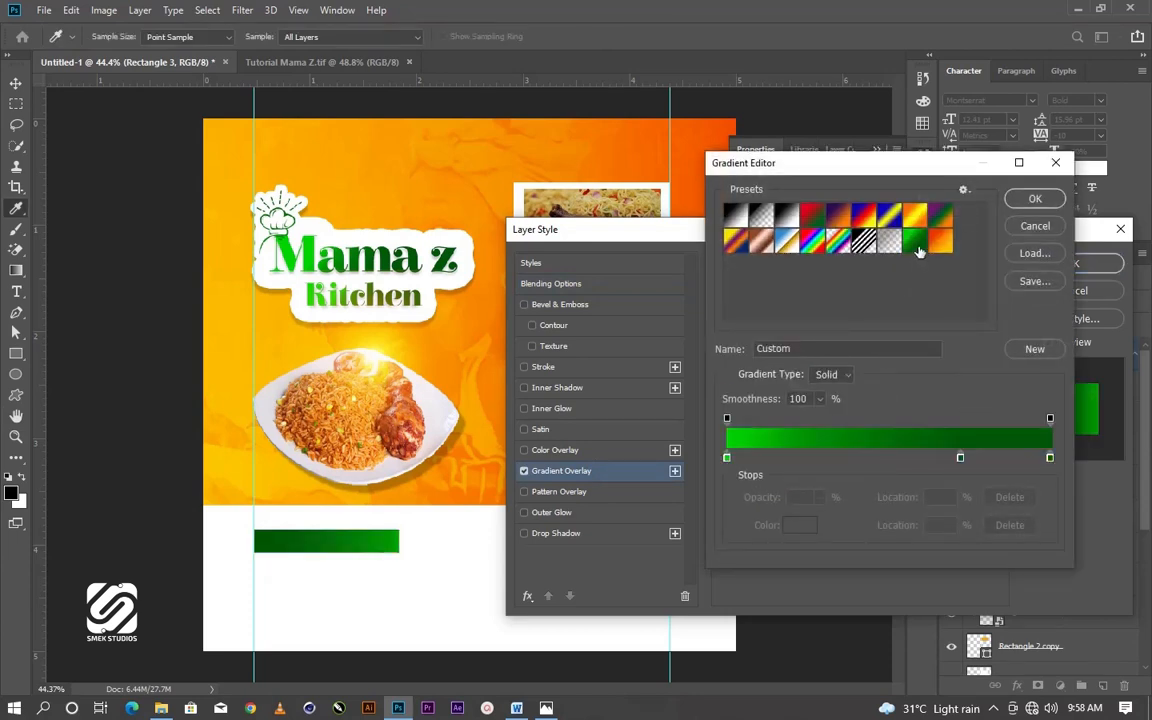
{"action": "left_click", "coordinate": [1037, 198]}
{"action": "left_click", "coordinate": [1067, 263]}
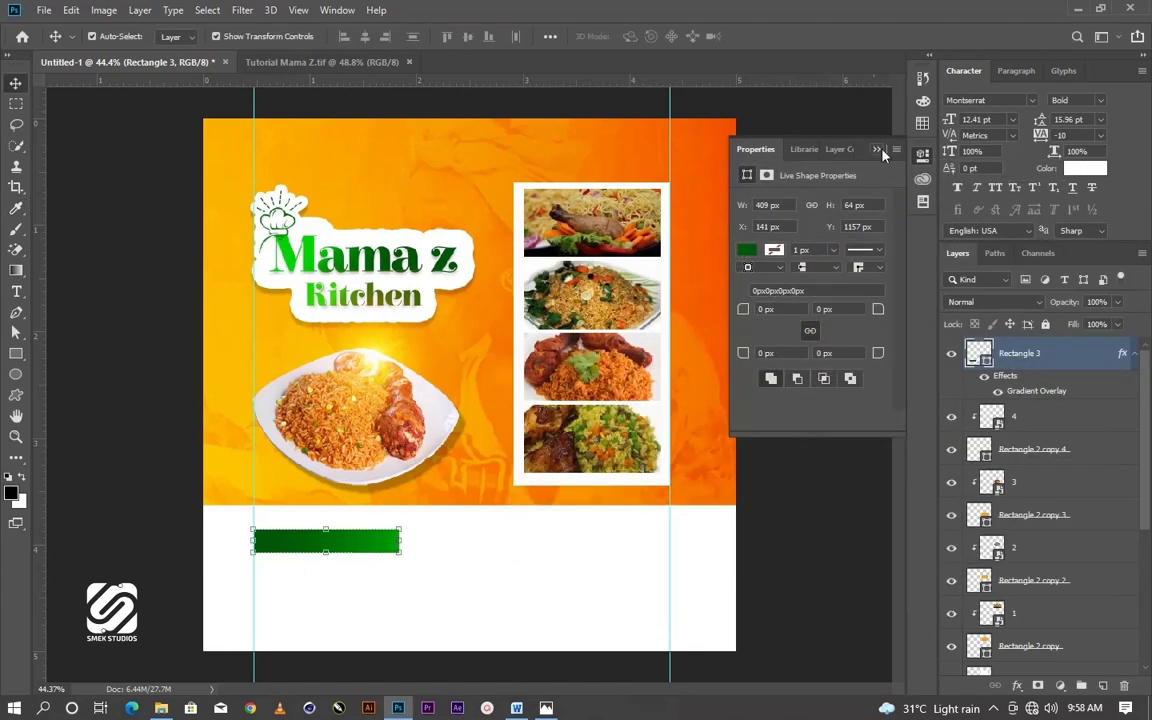
{"action": "left_click", "coordinate": [786, 134]}
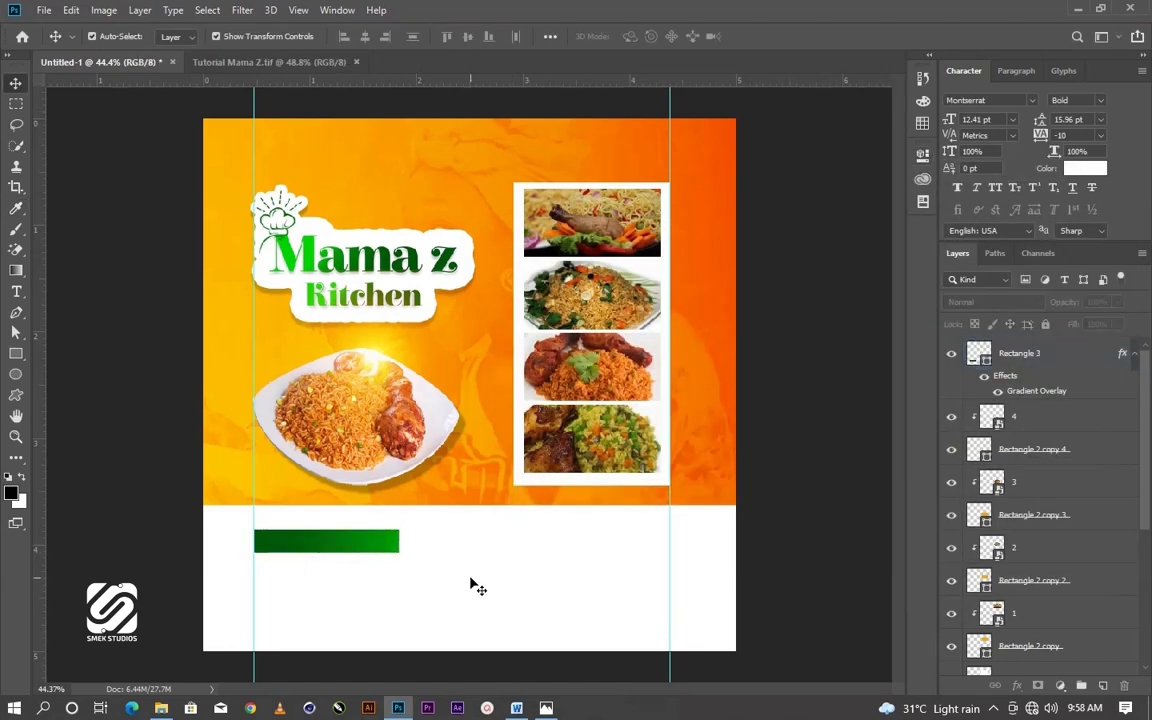
Widen the green gradient bar to about 111.5% by extending its right side, keeping its left edge on the guide
{"action": "left_click", "coordinate": [350, 546]}
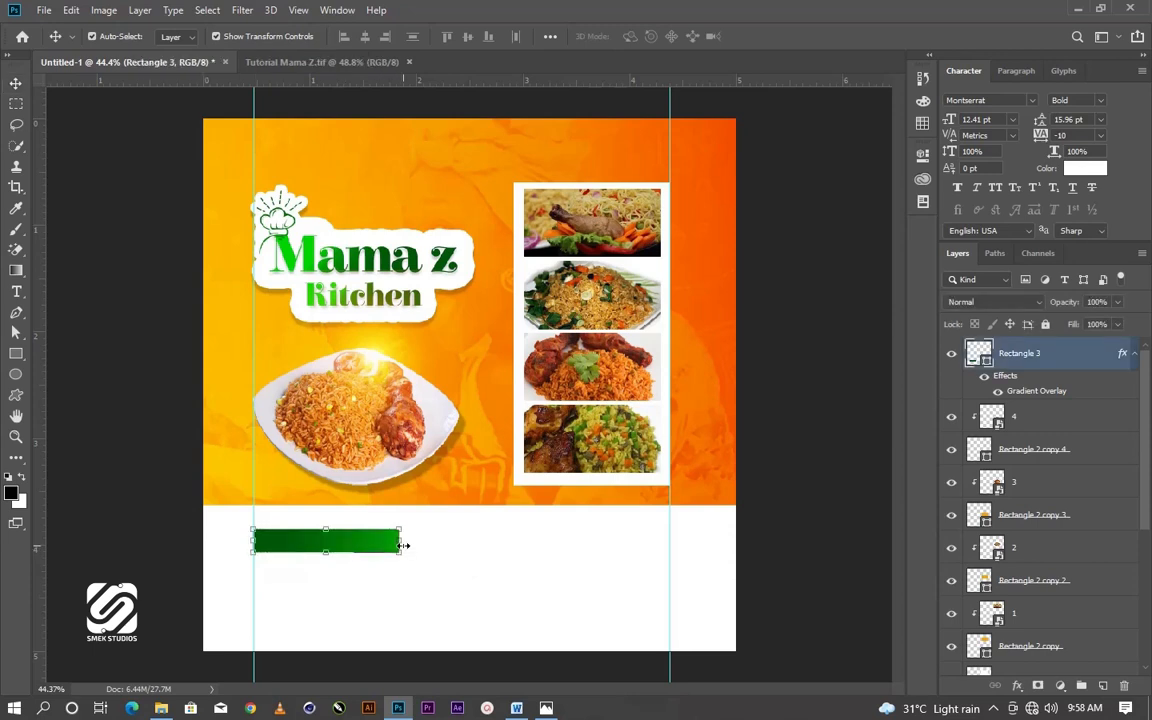
{"action": "left_click_drag", "start_coordinate": [405, 545], "coordinate": [418, 545]}
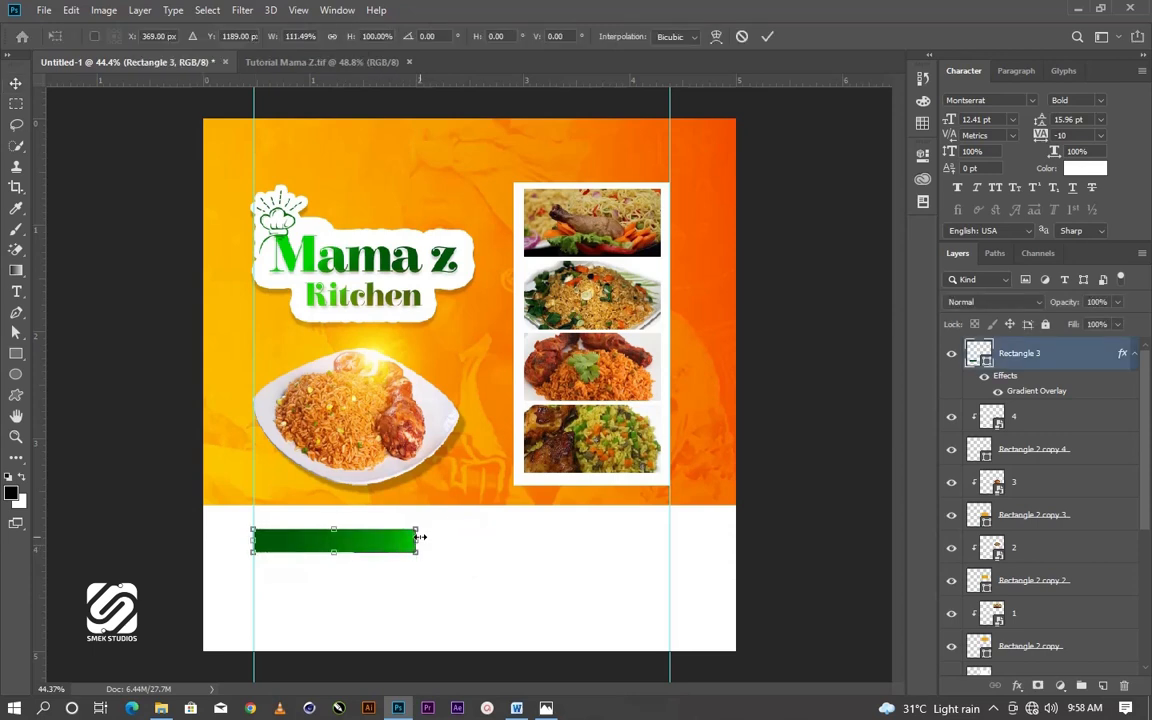
{"action": "left_click", "coordinate": [768, 40]}
{"action": "left_click", "coordinate": [491, 638]}
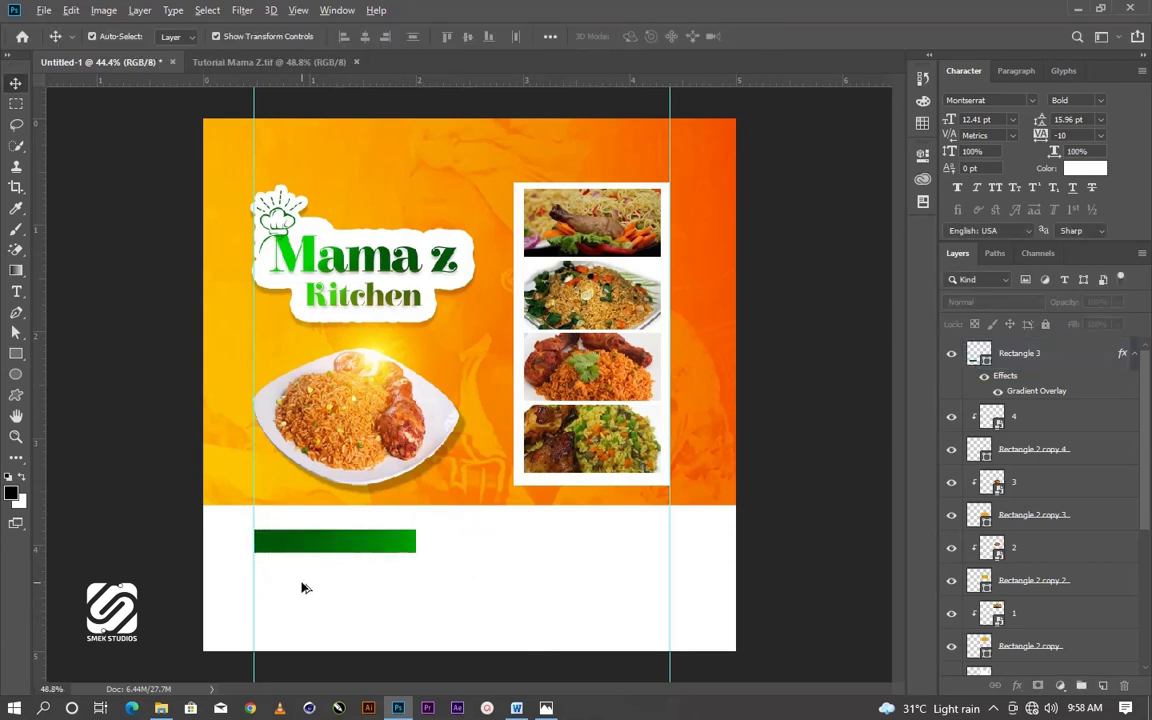
Switch to the flyer's text document in Word and select the heading "Contacts" for copying
{"action": "scroll", "coordinate": [305, 588], "scroll_direction": "up", "scroll_amount": 5}
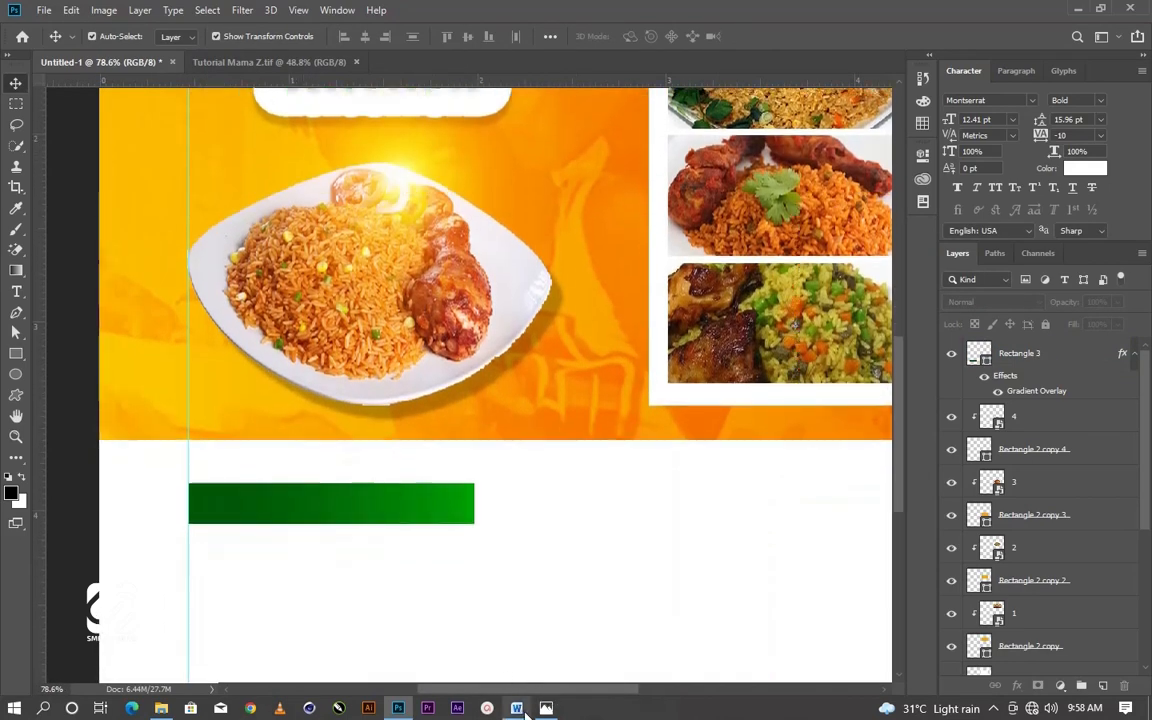
{"action": "left_click", "coordinate": [520, 709]}
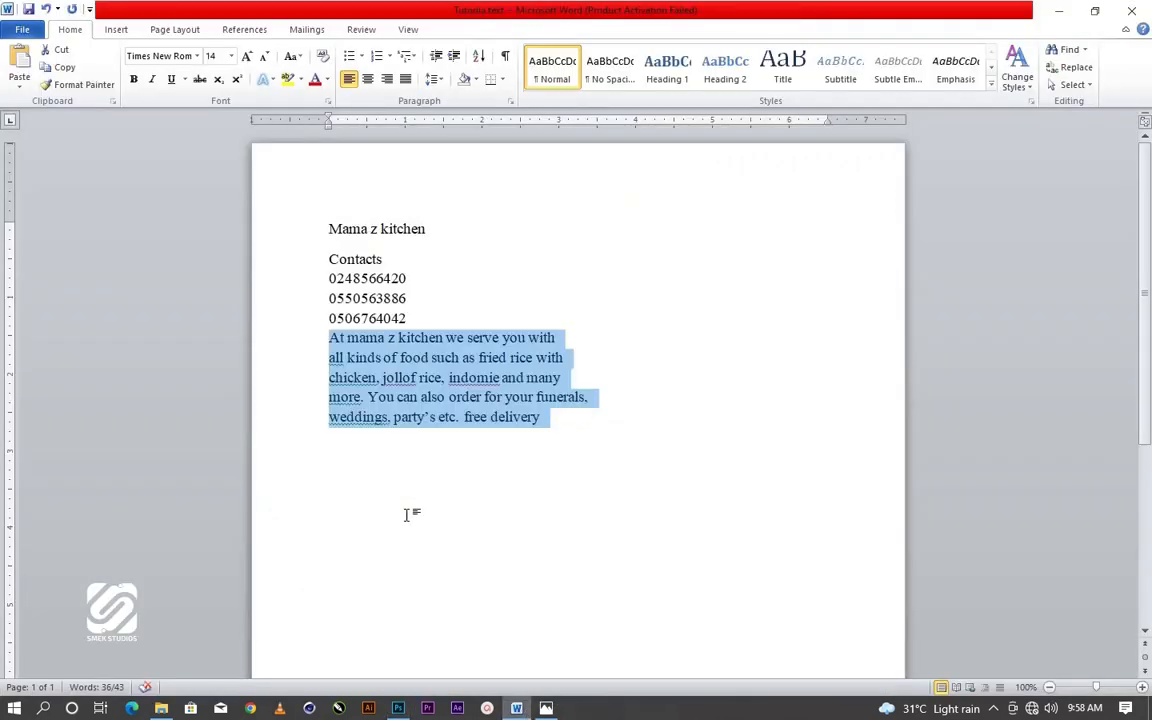
{"action": "left_click", "coordinate": [468, 298]}
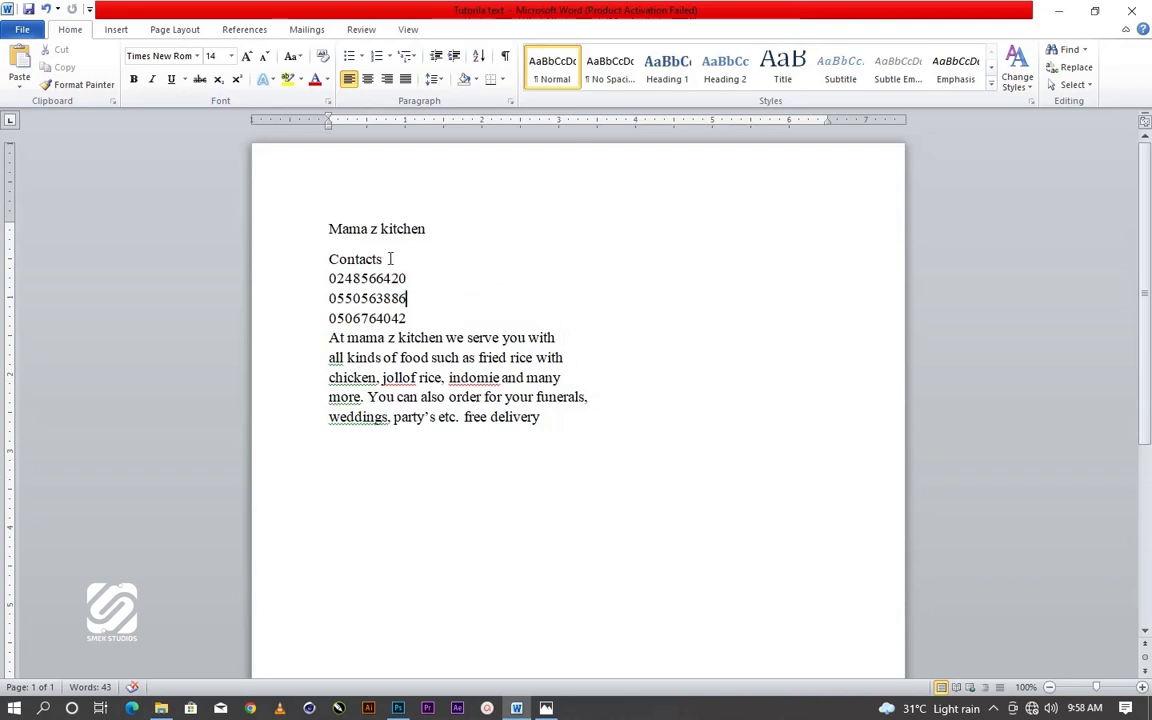
{"action": "left_click_drag", "start_coordinate": [384, 259], "coordinate": [328, 259]}
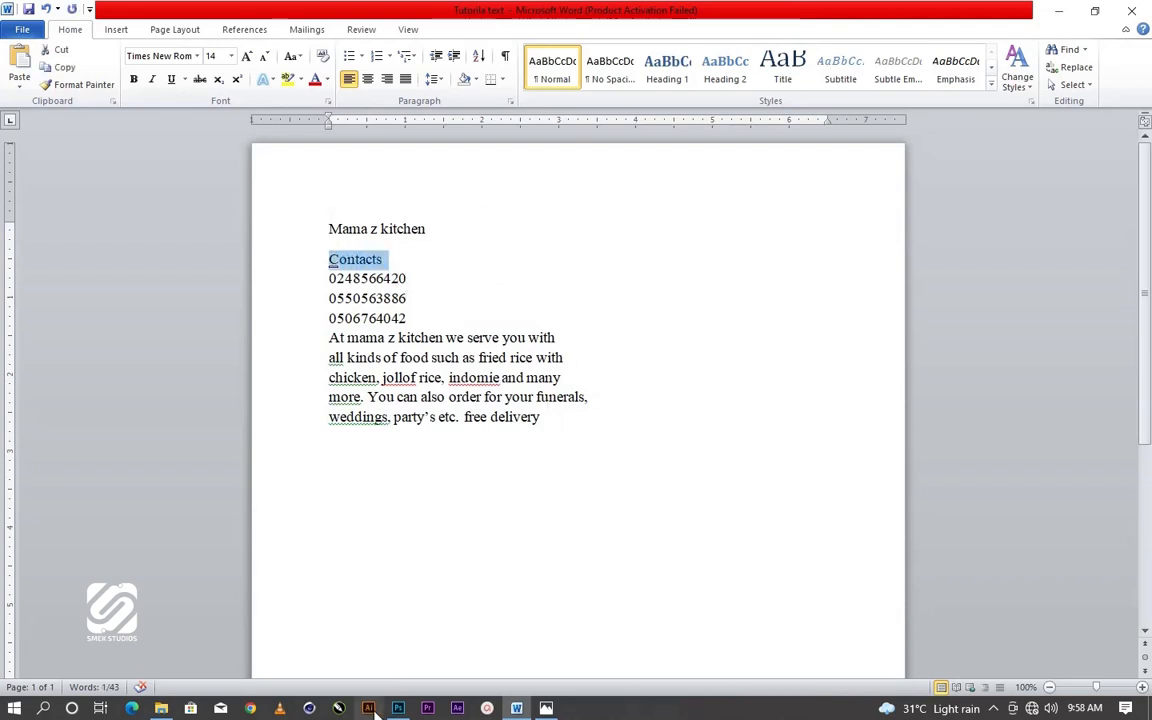
Return to the flyer in Photoshop, add the white text "Contacts" in Montserrat Bold, and move it onto the green gradient bar
{"action": "key", "text": "alt+Tab"}
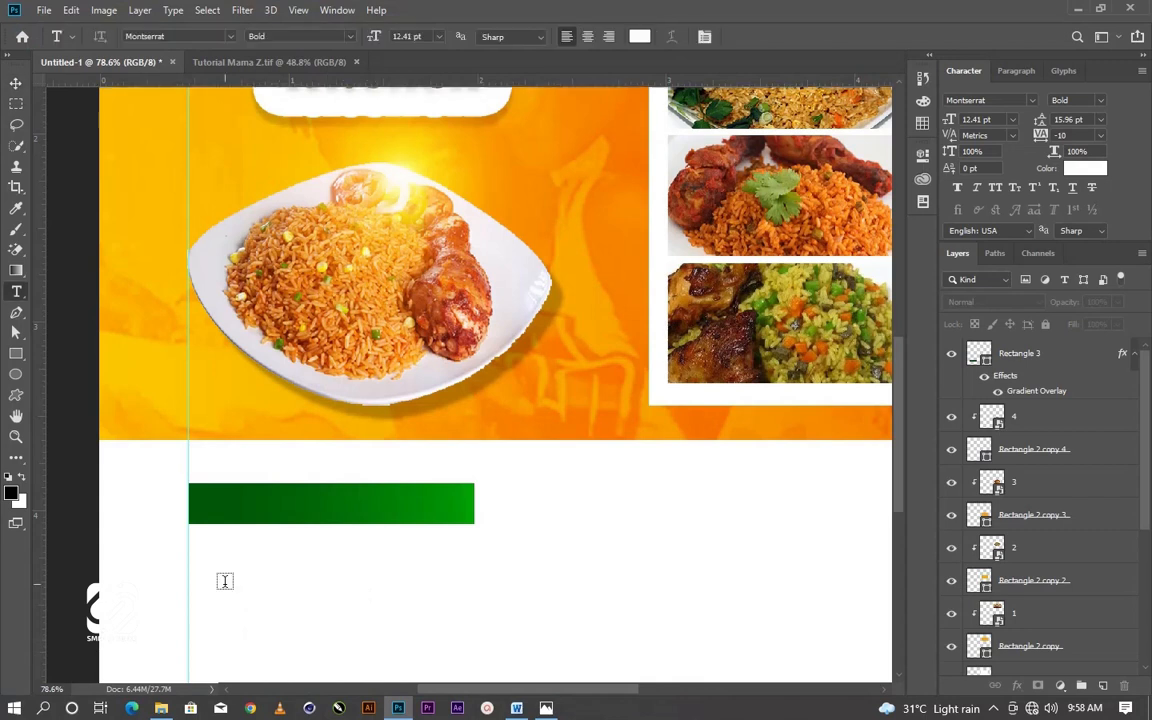
{"action": "left_click", "coordinate": [225, 581]}
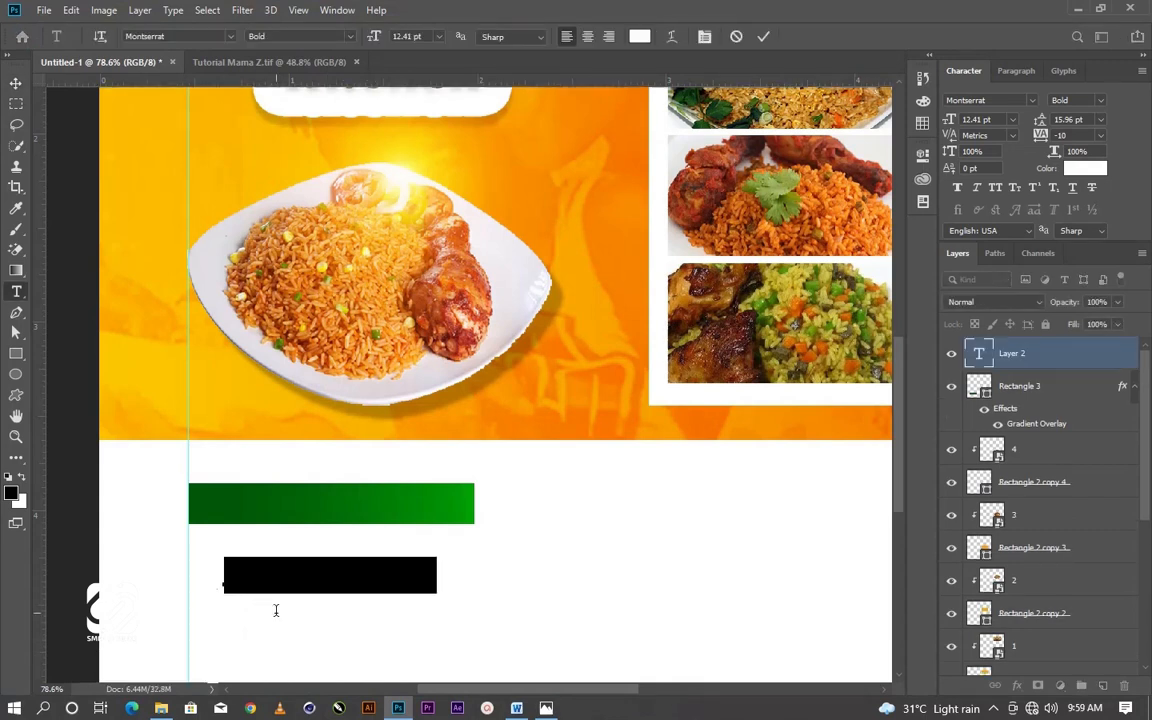
{"action": "key", "text": "BackSpace"}
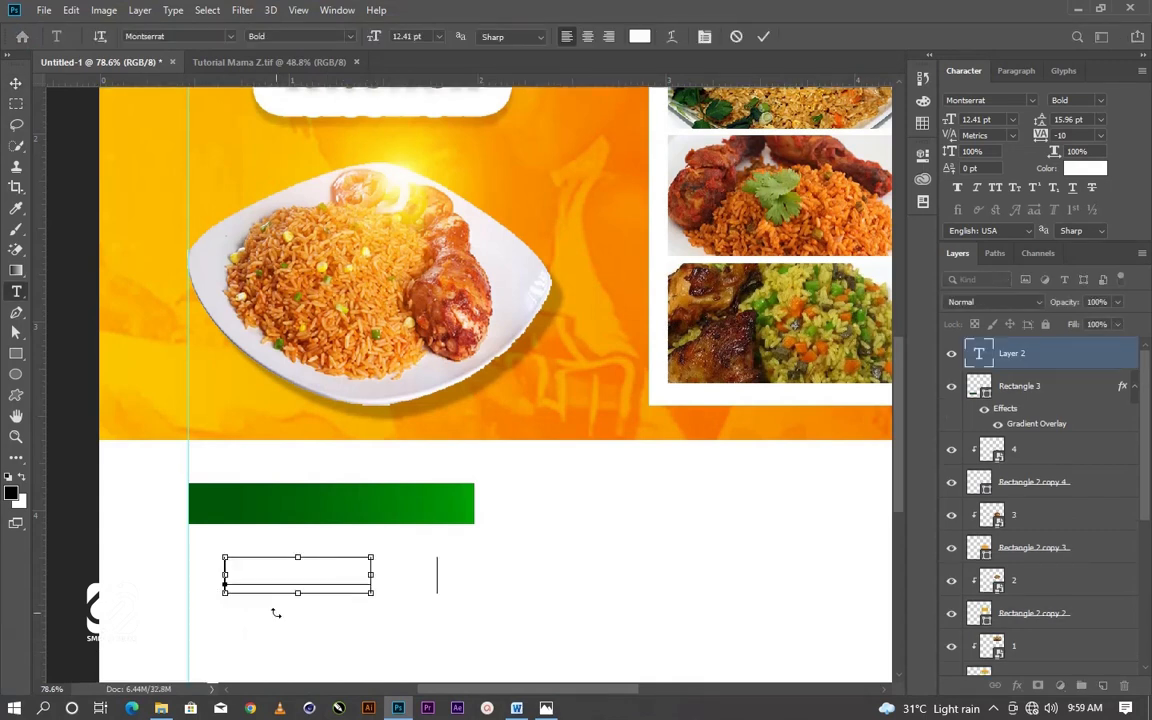
{"action": "type", "text": "Contacts"}
{"action": "left_click", "coordinate": [762, 38]}
{"action": "key", "text": "v"}
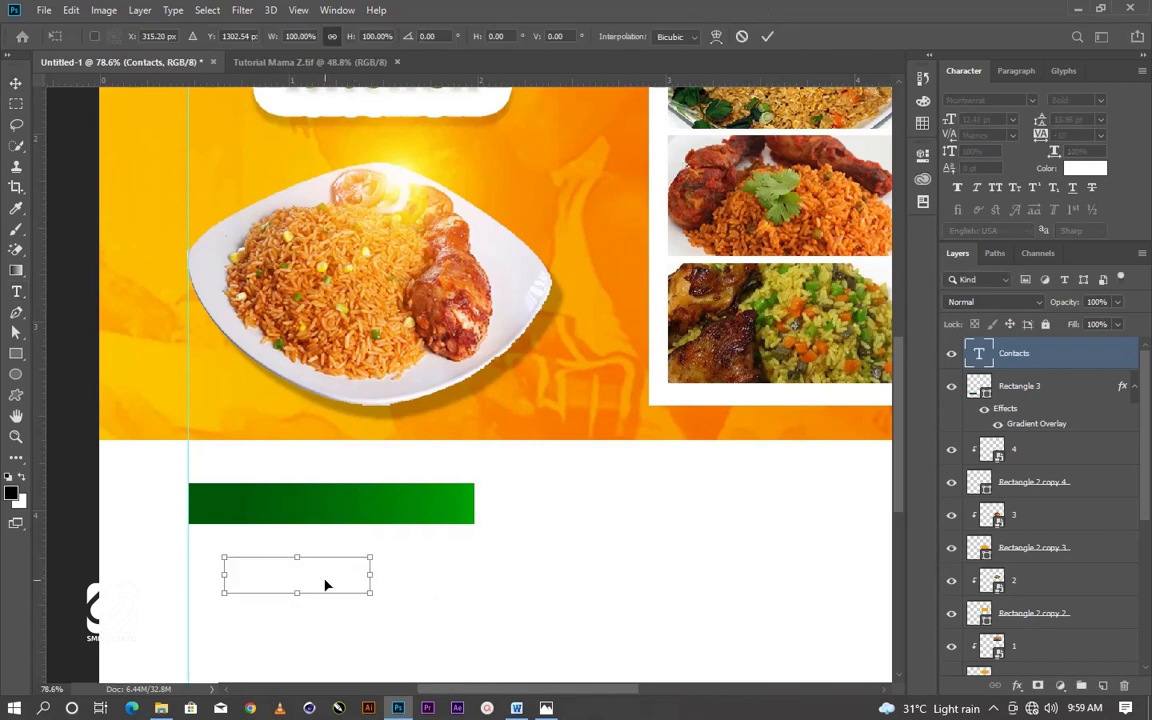
{"action": "left_click_drag", "start_coordinate": [325, 587], "coordinate": [349, 512]}
{"action": "left_click", "coordinate": [767, 36]}
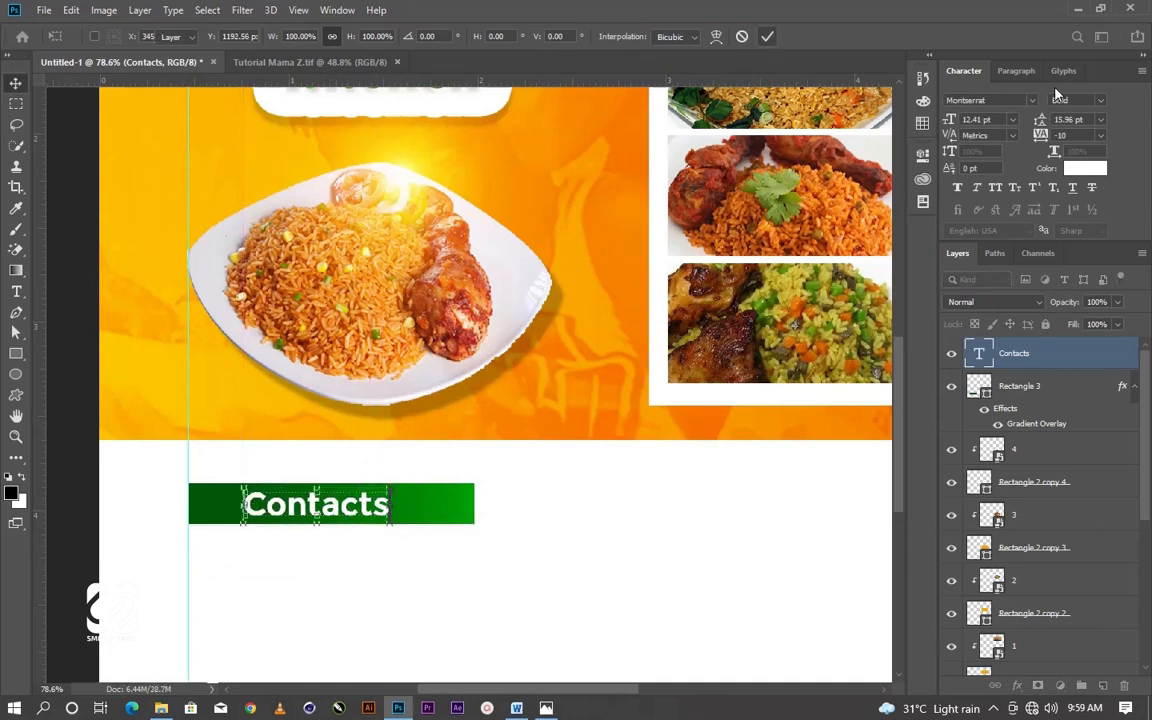
Change the font of the "Contacts" heading to Elsie in the Black style
{"action": "left_click", "coordinate": [1033, 101]}
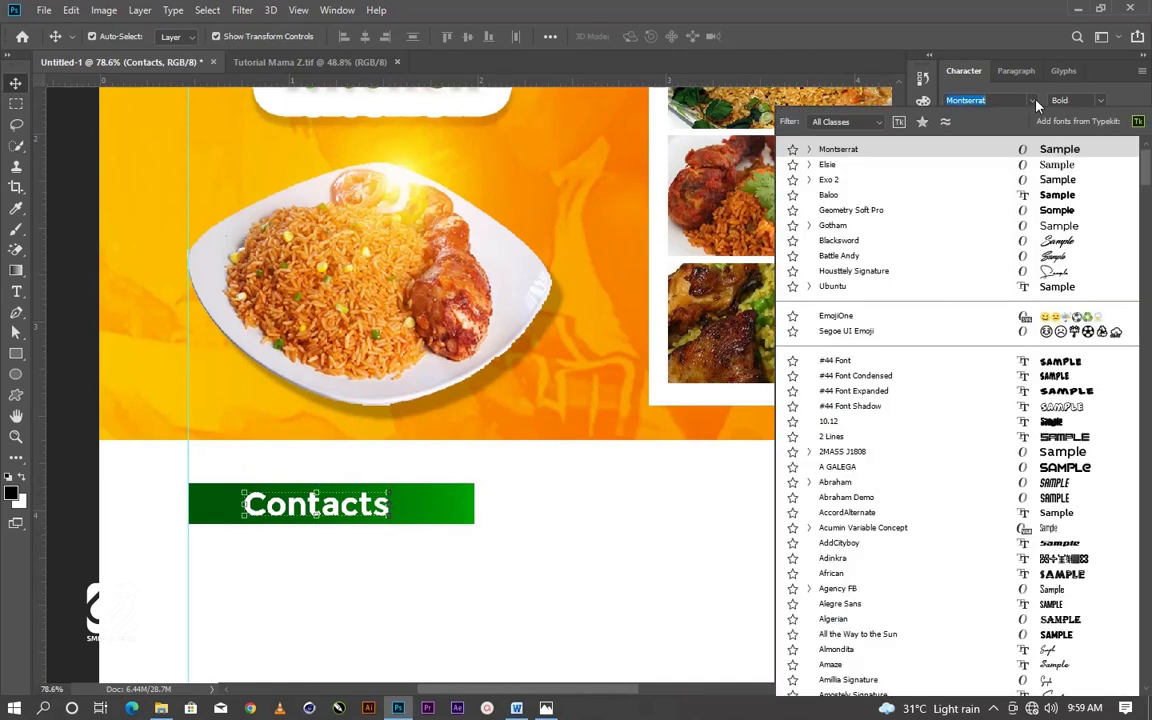
{"action": "left_click", "coordinate": [827, 165]}
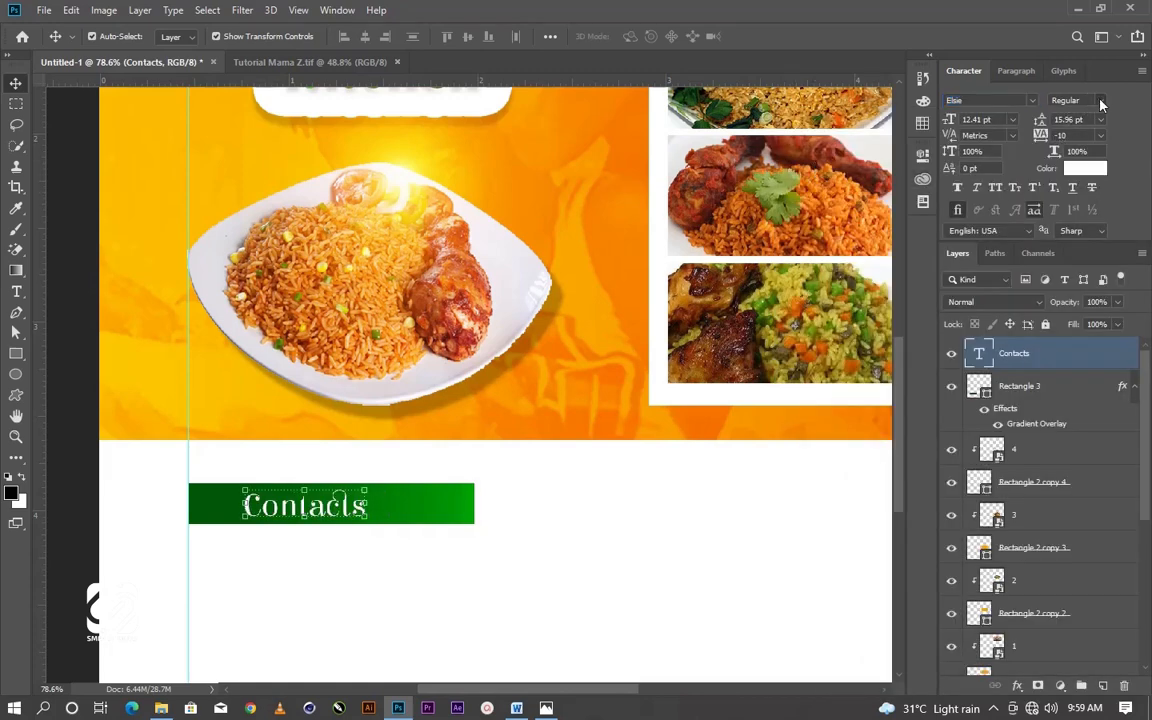
{"action": "left_click", "coordinate": [1100, 104]}
{"action": "left_click", "coordinate": [1104, 124]}
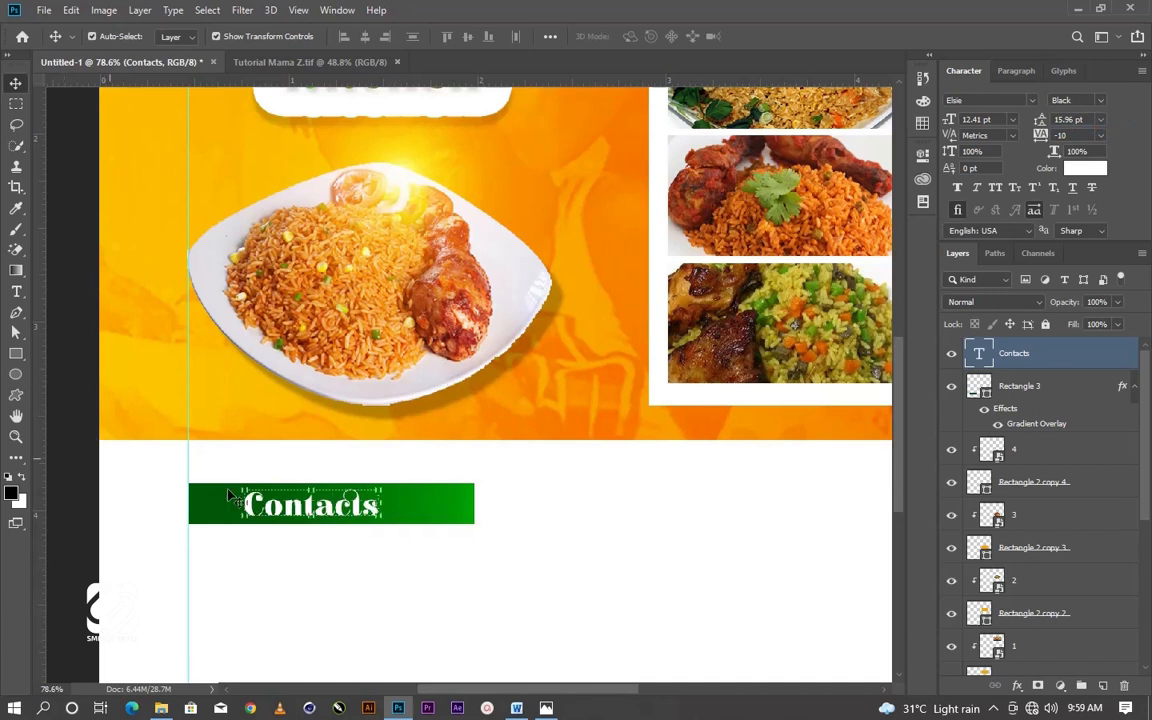
Center the "Contacts" heading horizontally on the green gradient bar, then deselect both layers
{"action": "left_click", "coordinate": [429, 509], "text": "shift"}
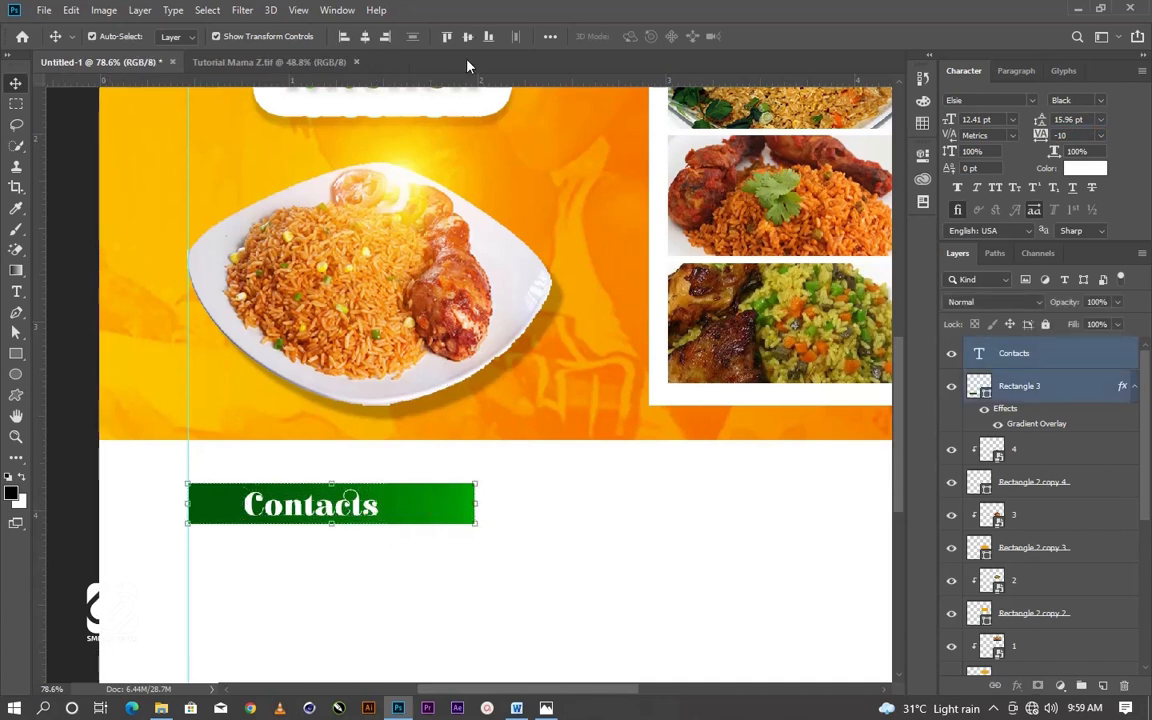
{"action": "left_click", "coordinate": [366, 38]}
{"action": "left_click", "coordinate": [190, 550]}
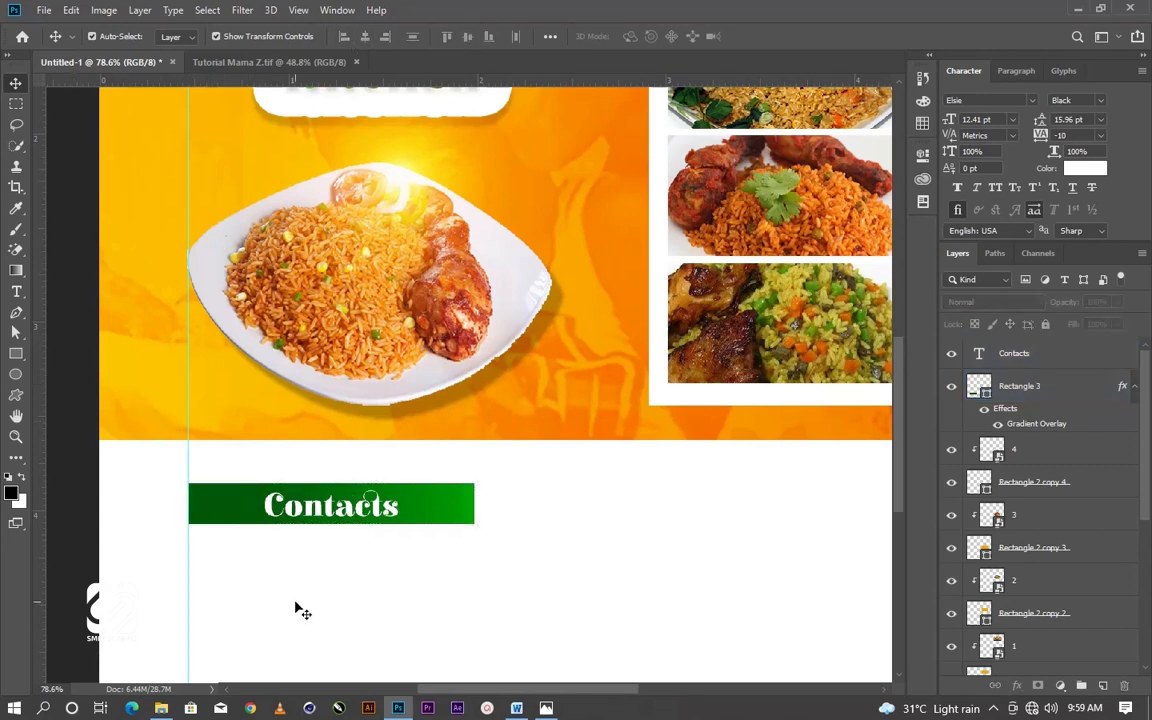
Add a placeholder text line below the green bar in Montserrat Bold with the color 000000
{"action": "left_click", "coordinate": [16, 291]}
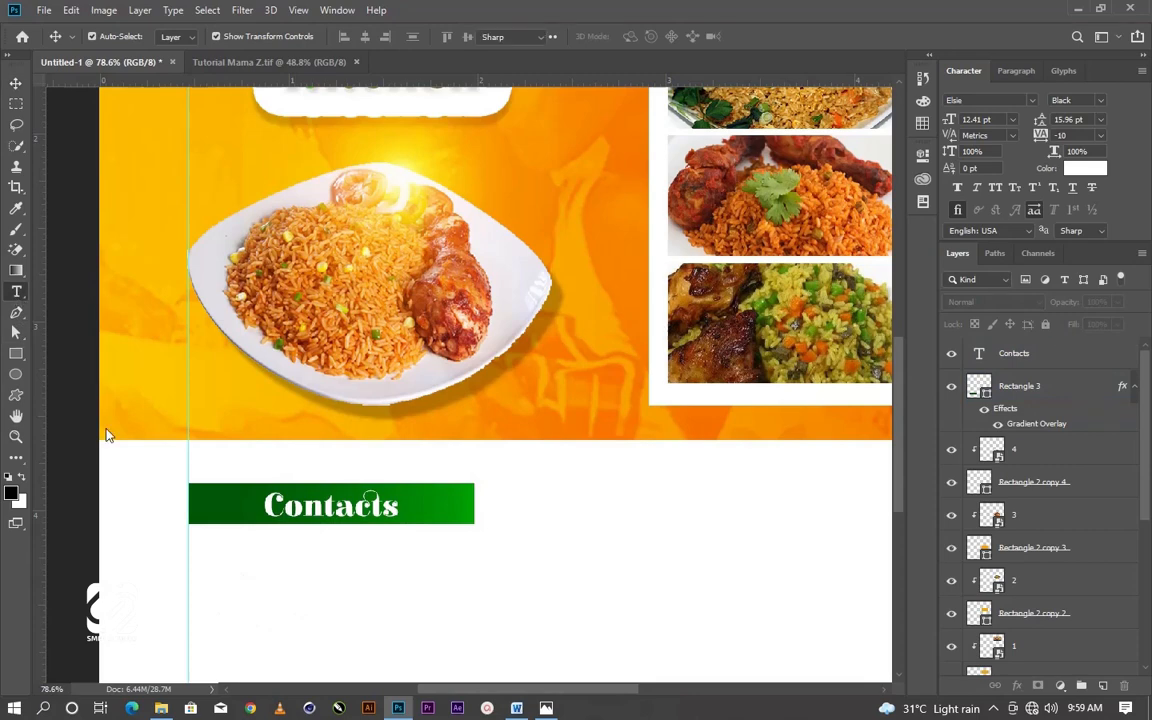
{"action": "left_click", "coordinate": [256, 584]}
{"action": "key", "text": "BackSpace"}
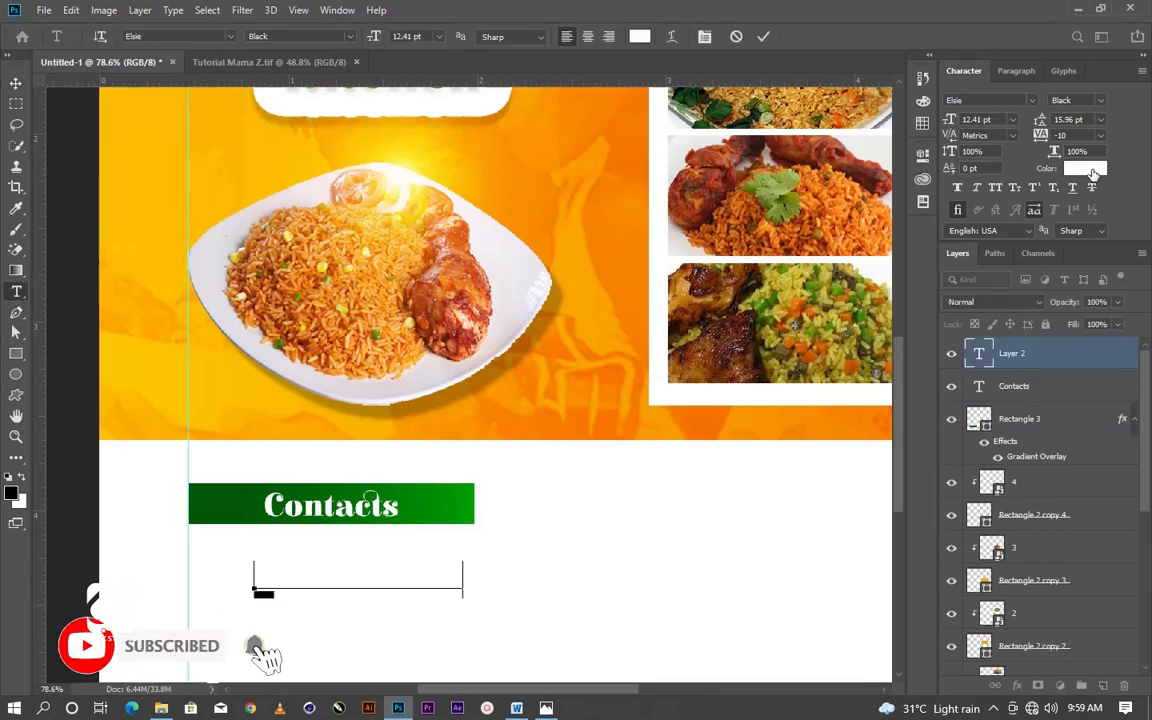
{"action": "left_click", "coordinate": [639, 36]}
{"action": "type", "text": "000000"}
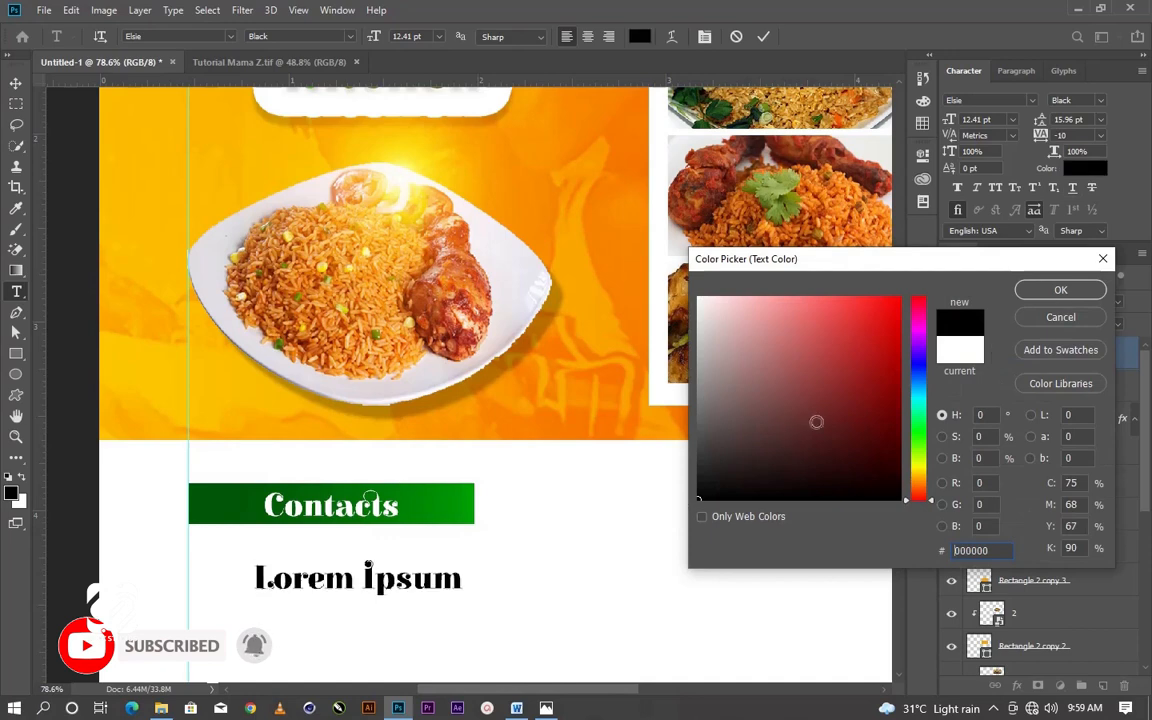
{"action": "left_click", "coordinate": [1055, 291]}
{"action": "left_click", "coordinate": [1032, 101]}
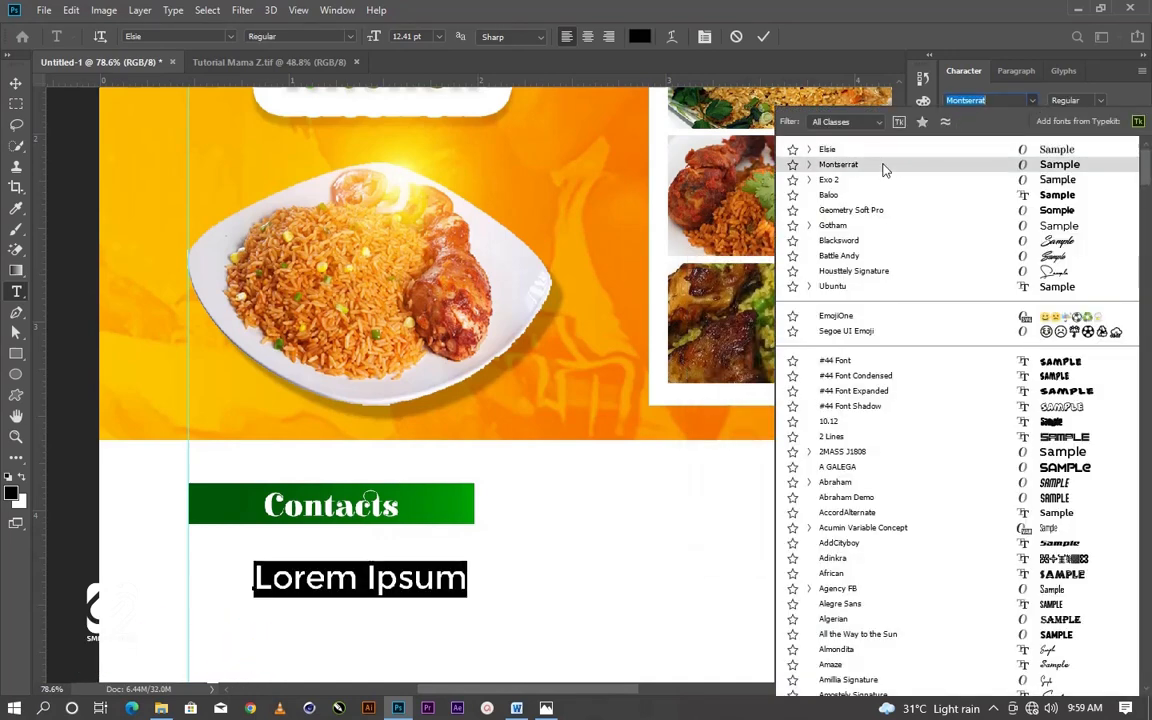
{"action": "left_click", "coordinate": [874, 165]}
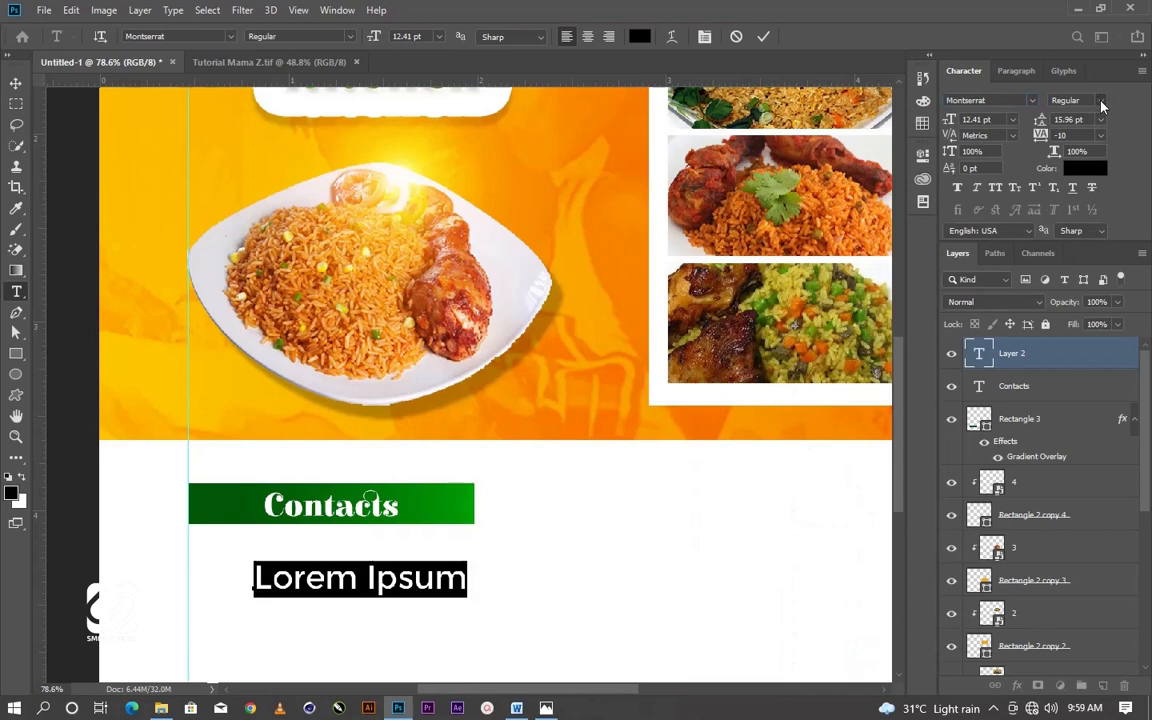
{"action": "left_click", "coordinate": [1100, 101]}
{"action": "left_click", "coordinate": [1088, 171]}
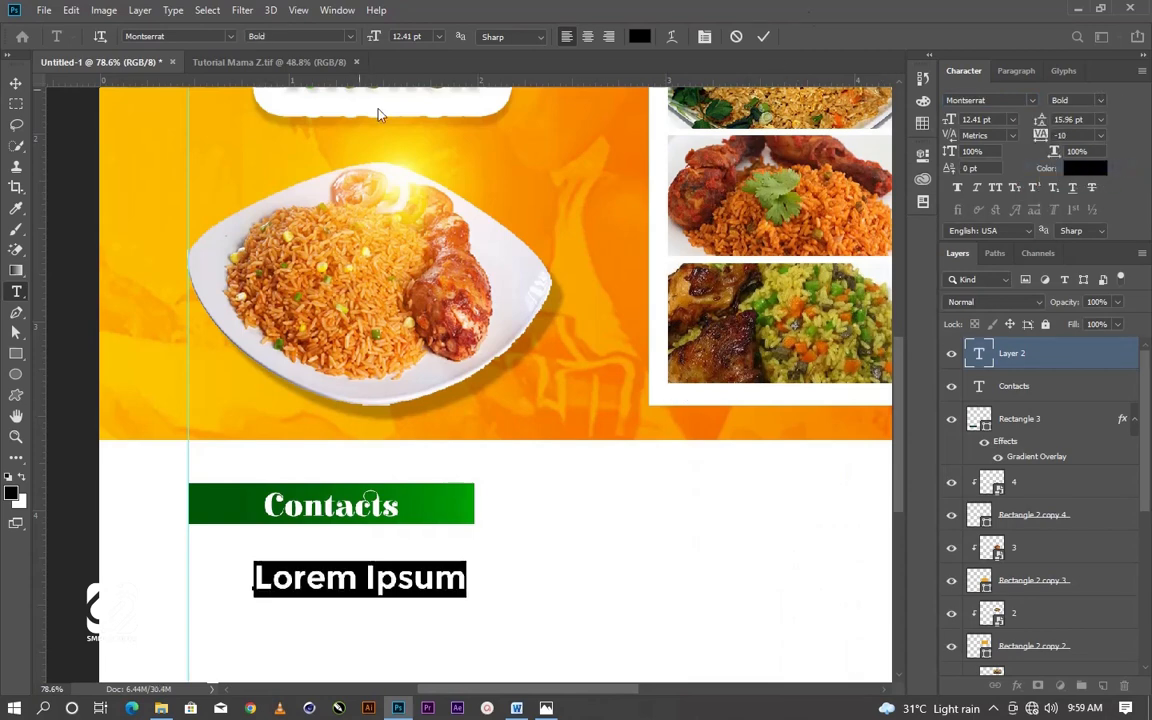
{"action": "left_click", "coordinate": [765, 37]}
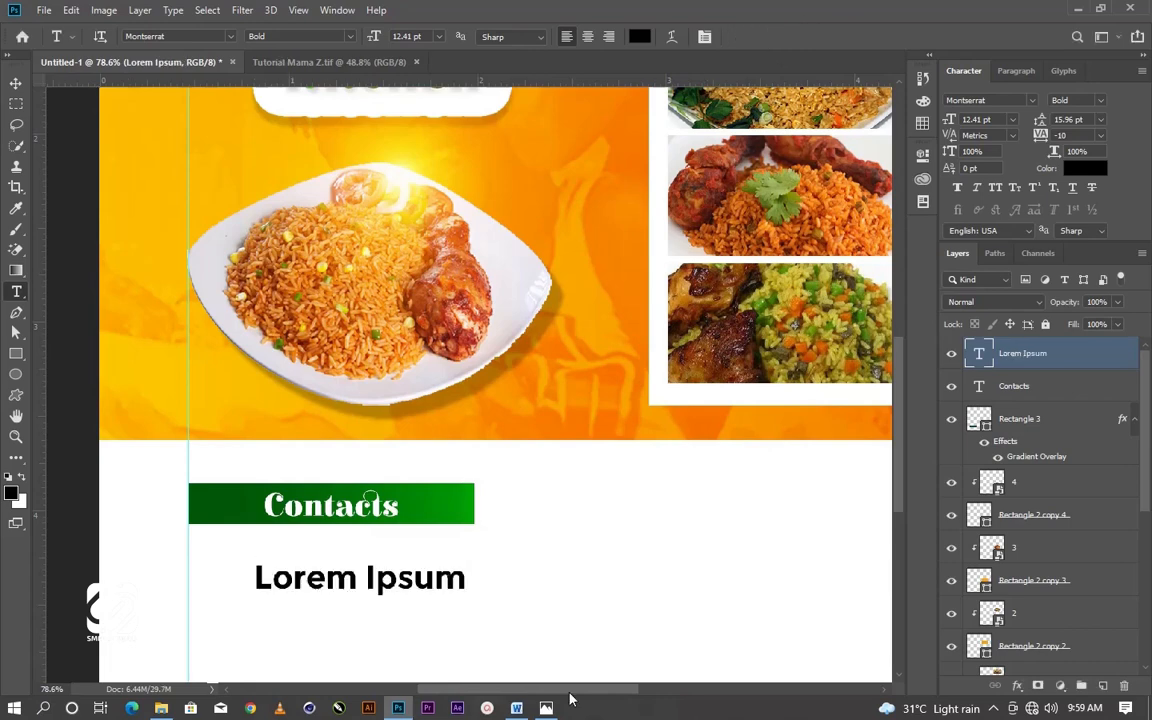
Copy the three phone numbers from the Word document and paste them over the Lorem Ipsum placeholder in the Photoshop flyer
{"action": "left_click", "coordinate": [516, 708]}
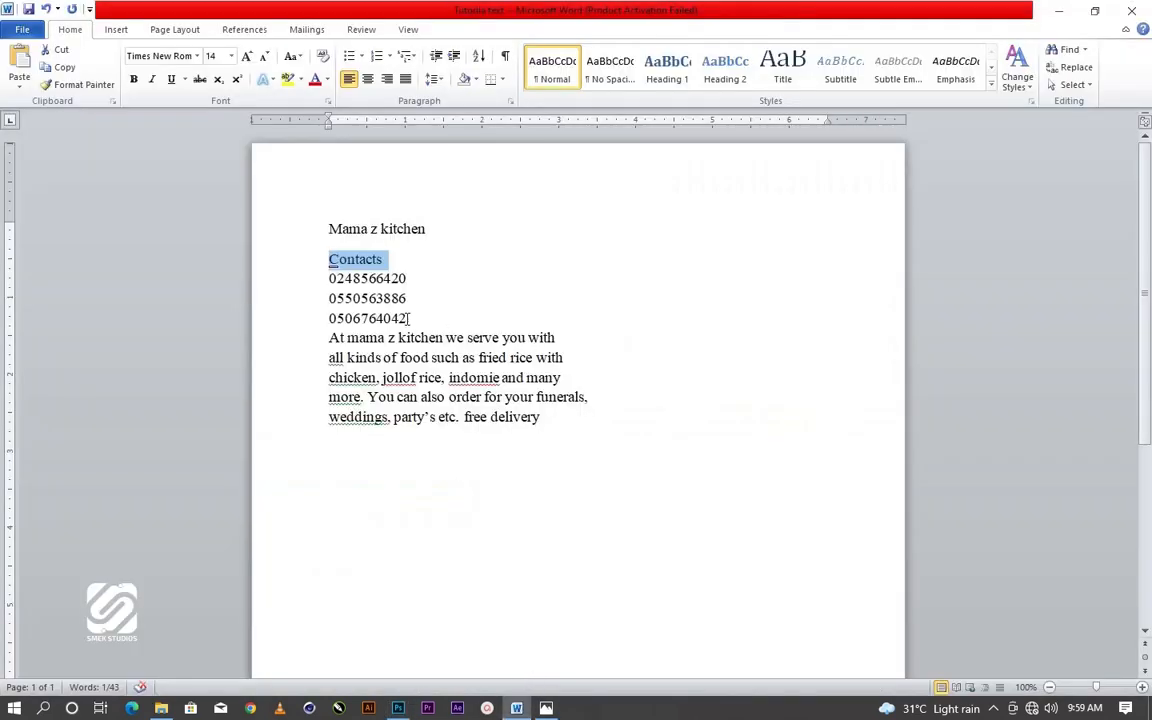
{"action": "left_click_drag", "start_coordinate": [408, 318], "coordinate": [322, 287]}
{"action": "key", "text": "ctrl+c"}
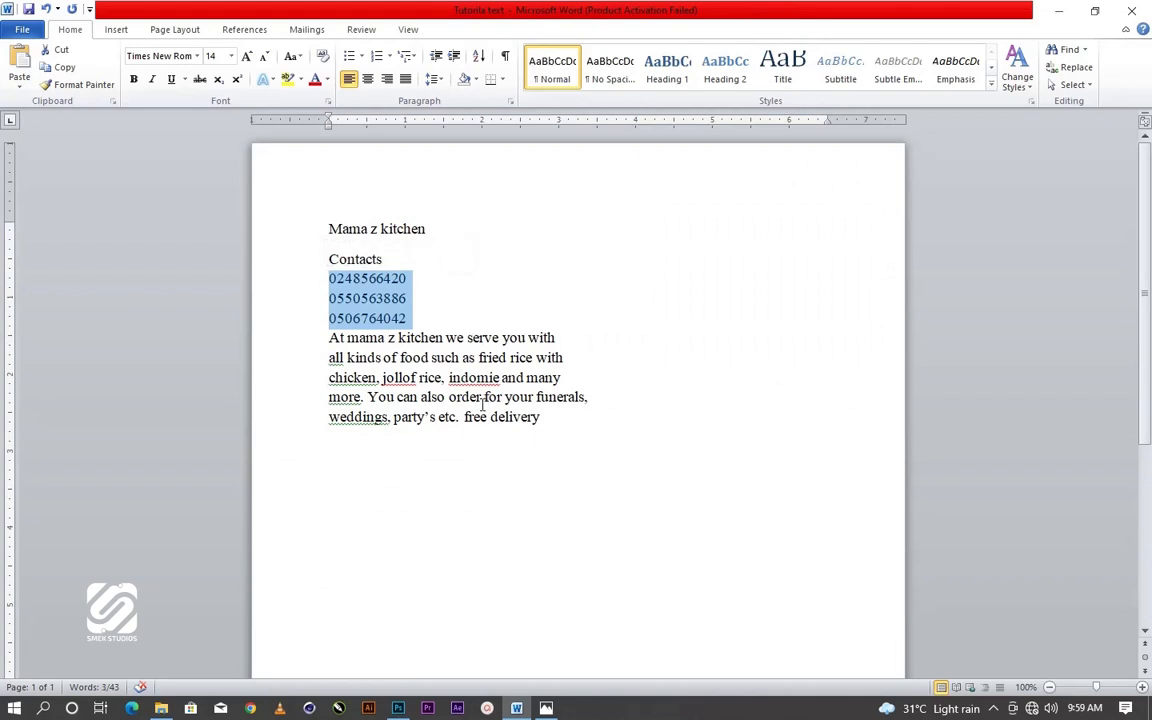
{"action": "left_click", "coordinate": [398, 708]}
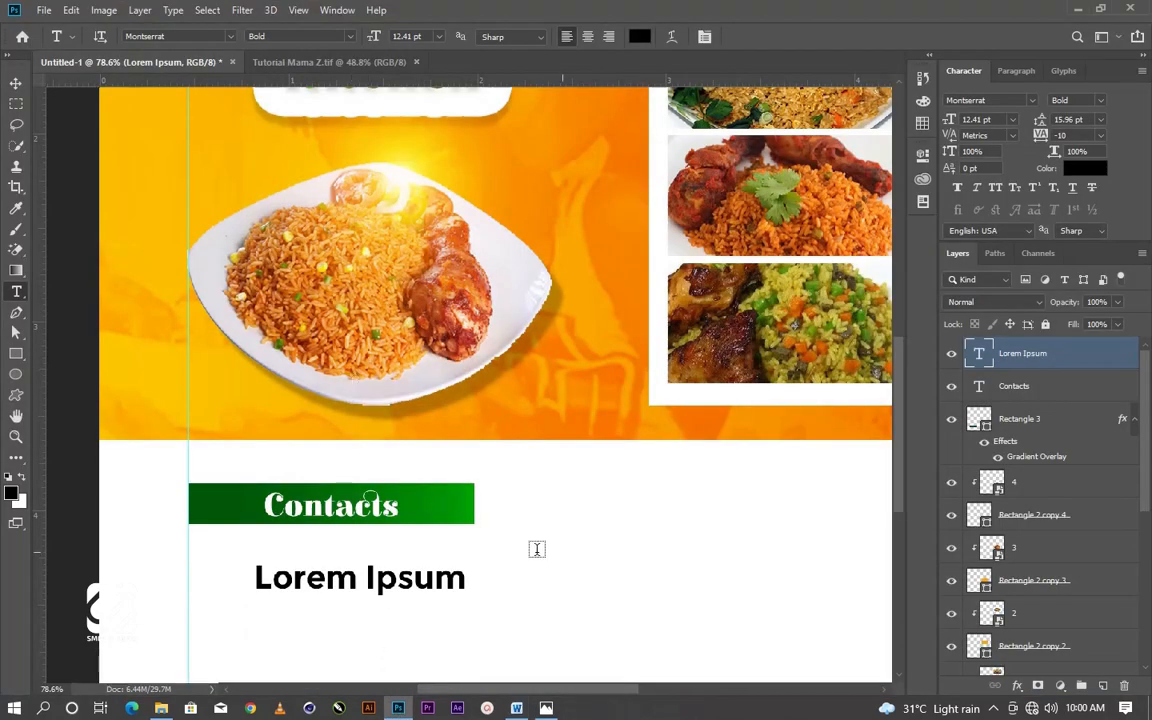
{"action": "left_click_drag", "start_coordinate": [466, 578], "coordinate": [191, 545]}
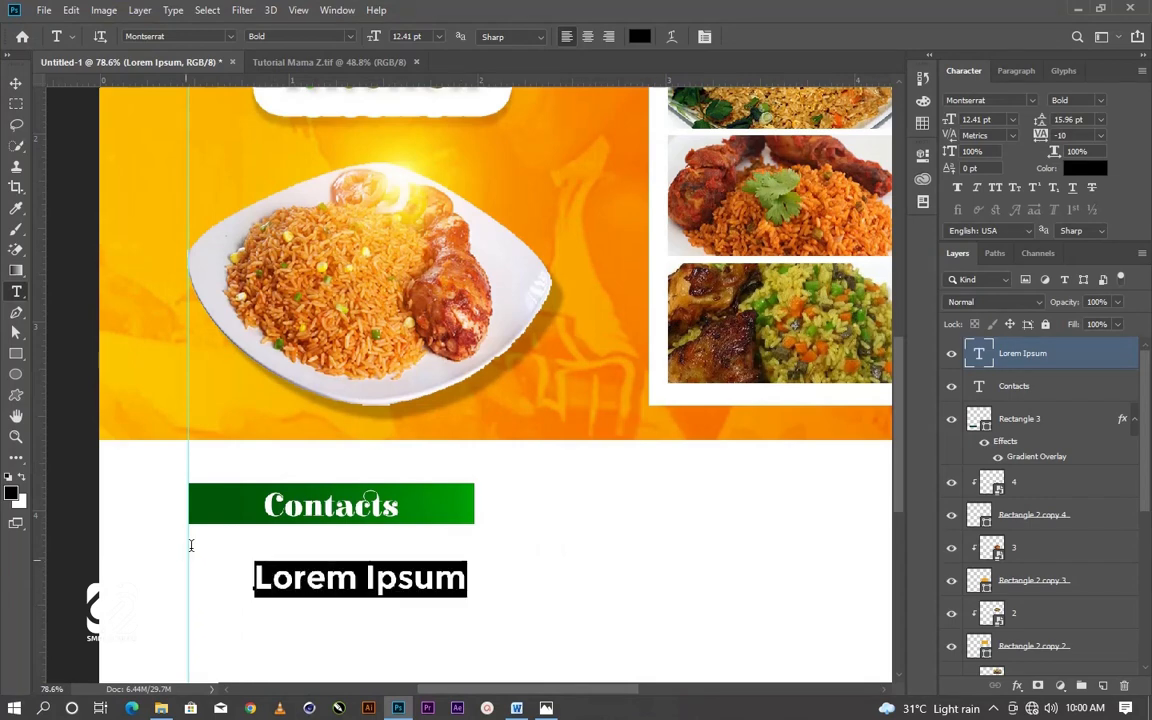
{"action": "key", "text": "ctrl+v"}
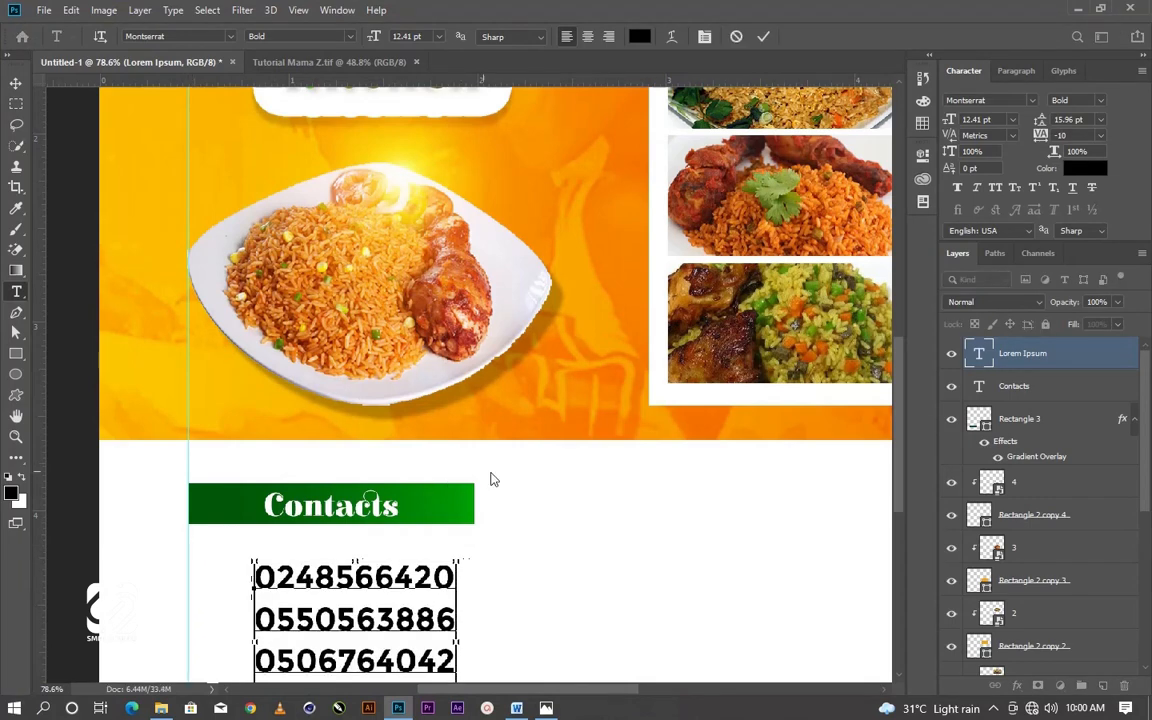
{"action": "left_click", "coordinate": [16, 82]}
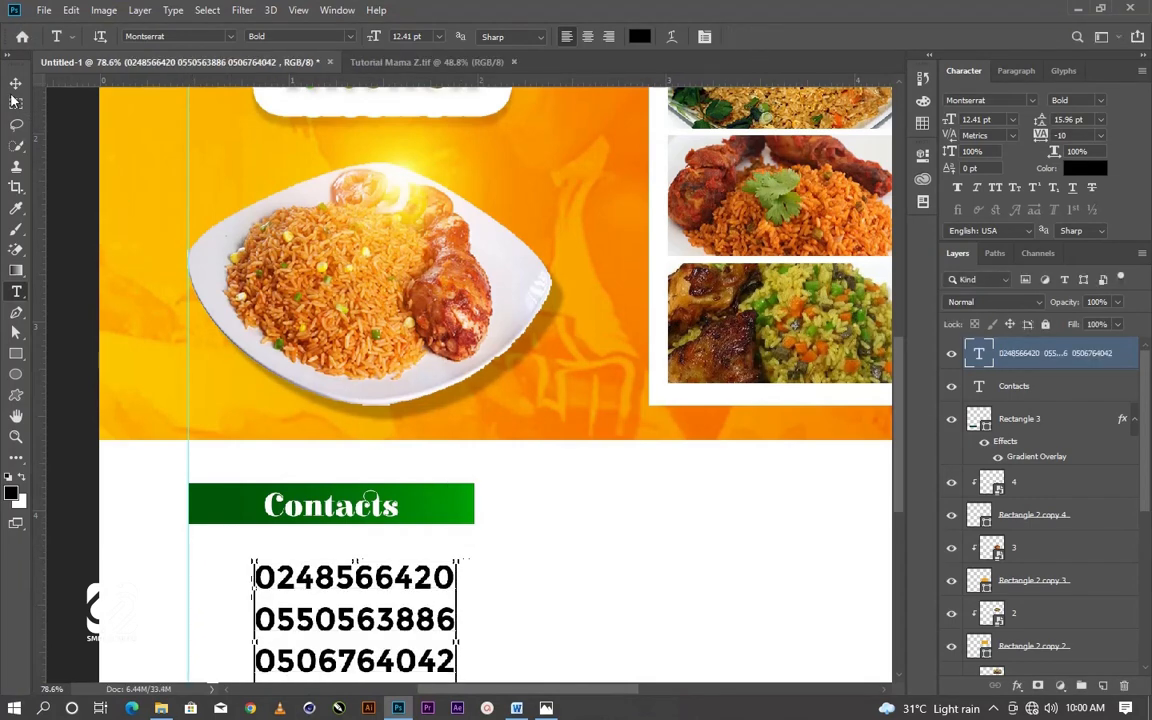
Move the phone numbers directly under the green bar, aligned to the left guide, and set their leading to 10 pt
{"action": "left_click_drag", "start_coordinate": [319, 627], "coordinate": [255, 597]}
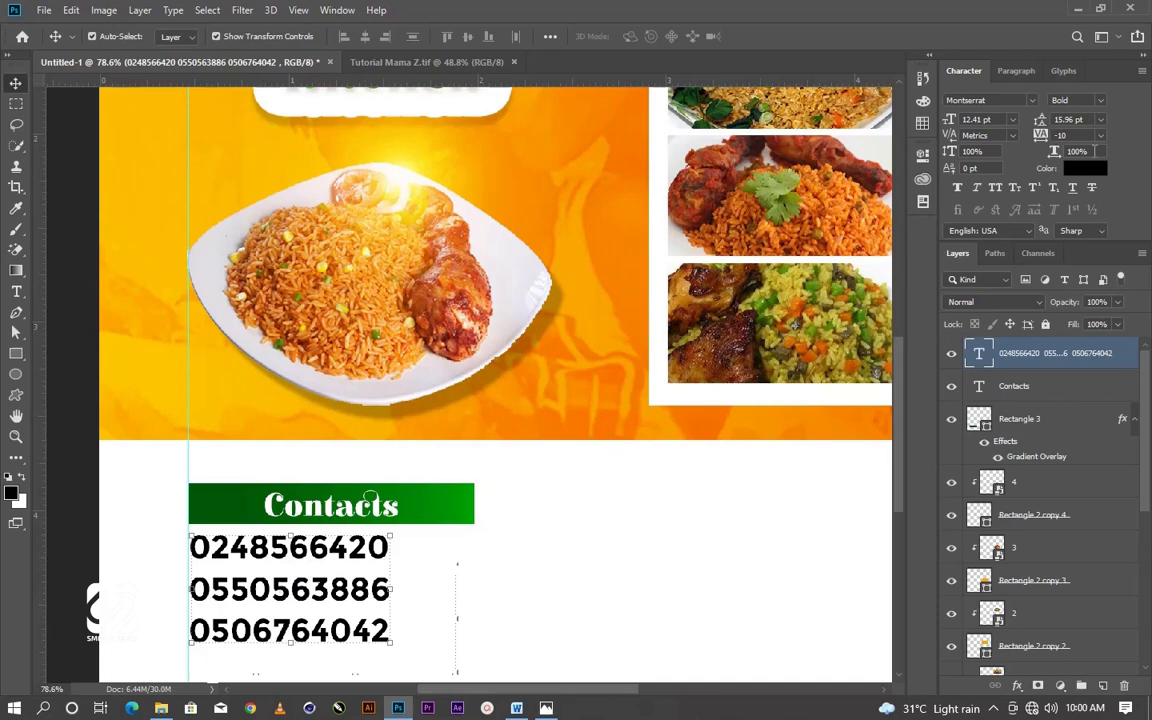
{"action": "left_click", "coordinate": [1100, 120]}
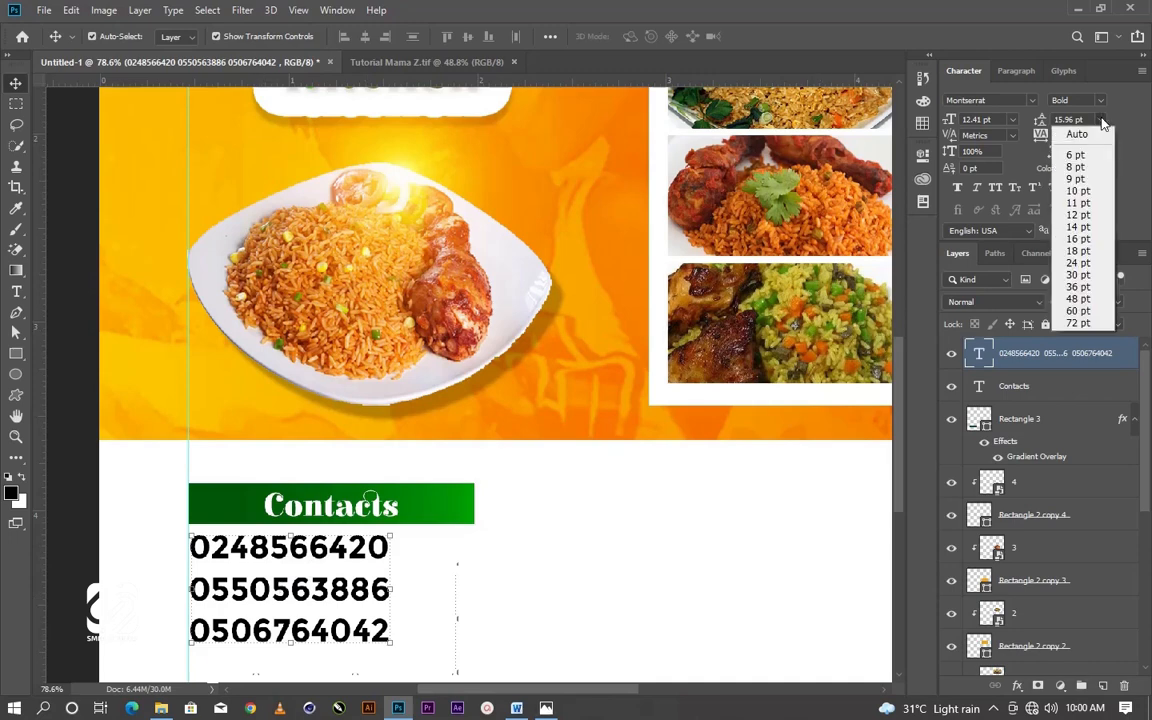
{"action": "left_click", "coordinate": [1083, 168]}
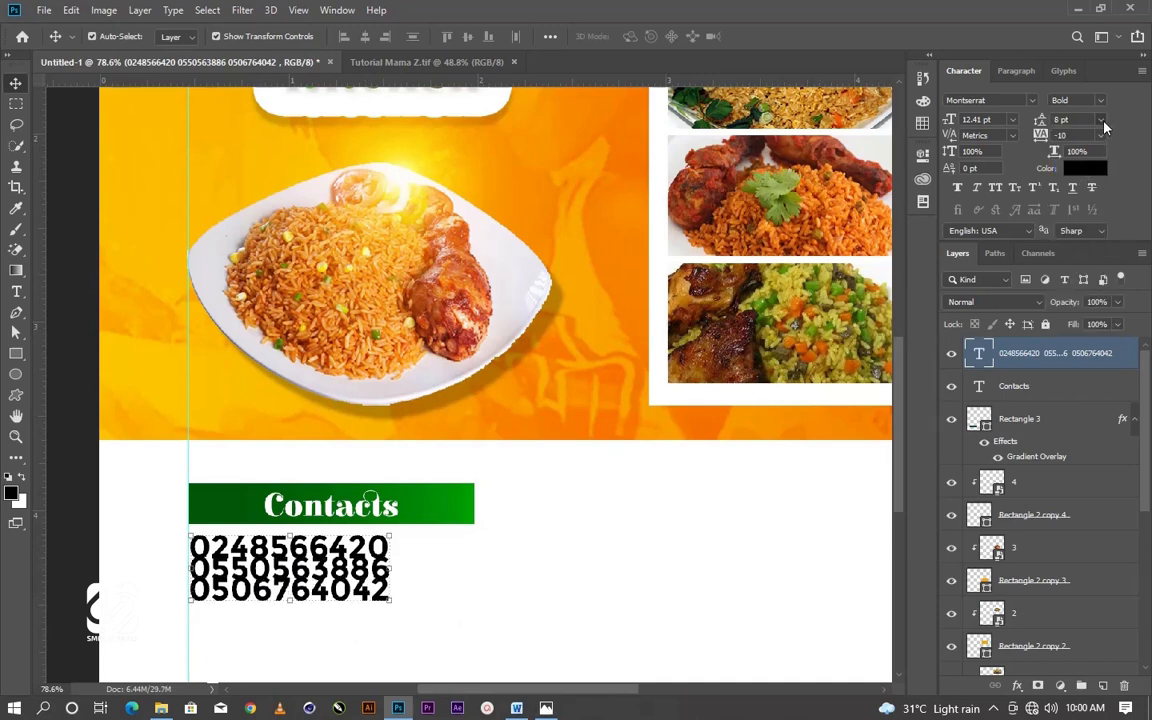
{"action": "left_click", "coordinate": [1100, 120]}
{"action": "left_click", "coordinate": [1083, 194]}
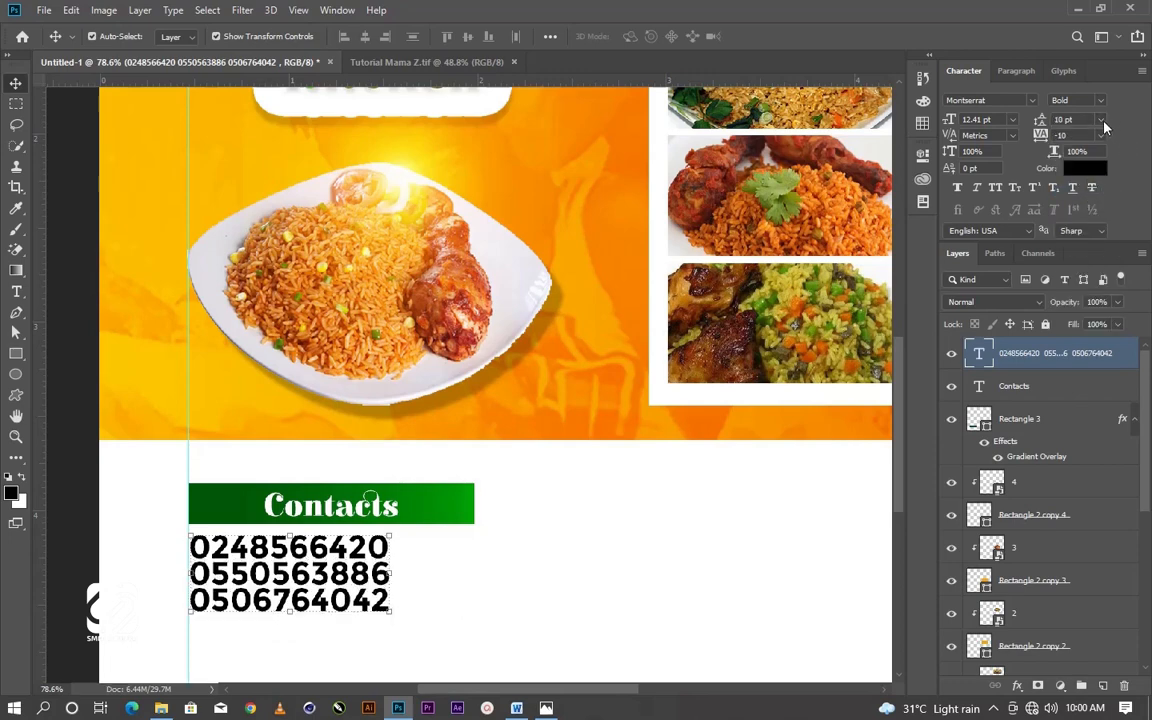
Scale the phone numbers proportionally to about 141% so they span the width of the green bar
{"action": "left_click", "coordinate": [388, 610]}
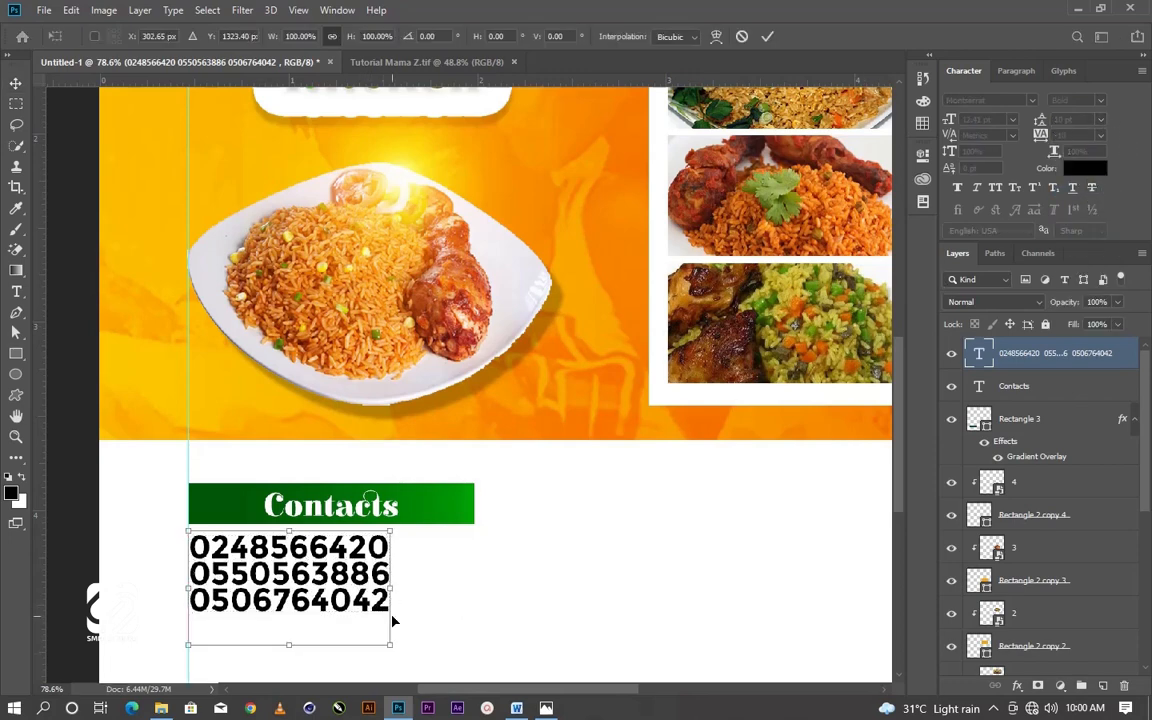
{"action": "left_click_drag", "start_coordinate": [389, 643], "coordinate": [481, 671]}
{"action": "left_click", "coordinate": [767, 36]}
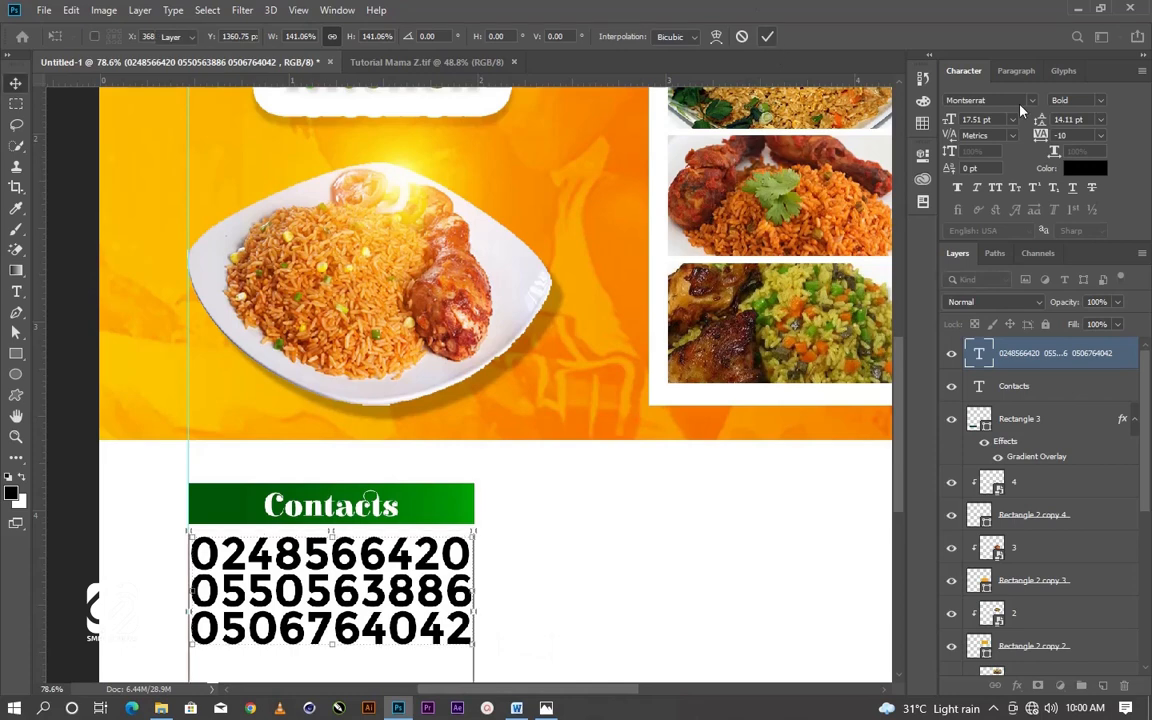
Set the leading of the enlarged phone numbers to 18 pt, then deselect the layer
{"action": "left_click", "coordinate": [1100, 119]}
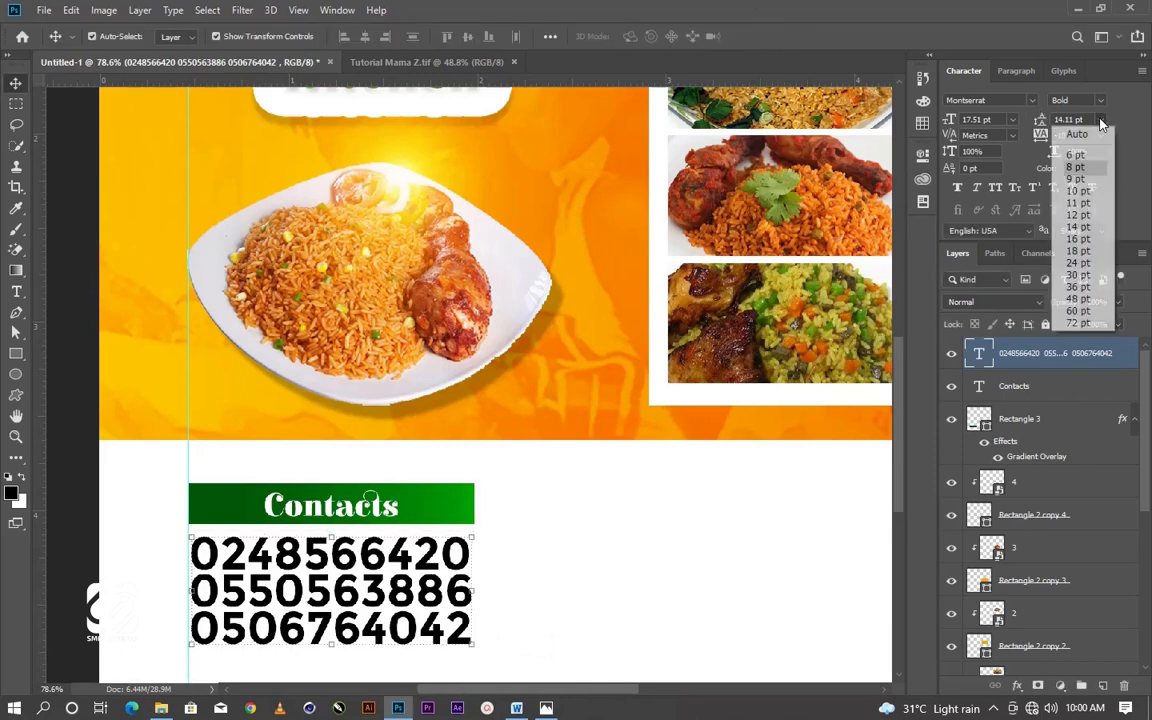
{"action": "left_click", "coordinate": [1090, 229]}
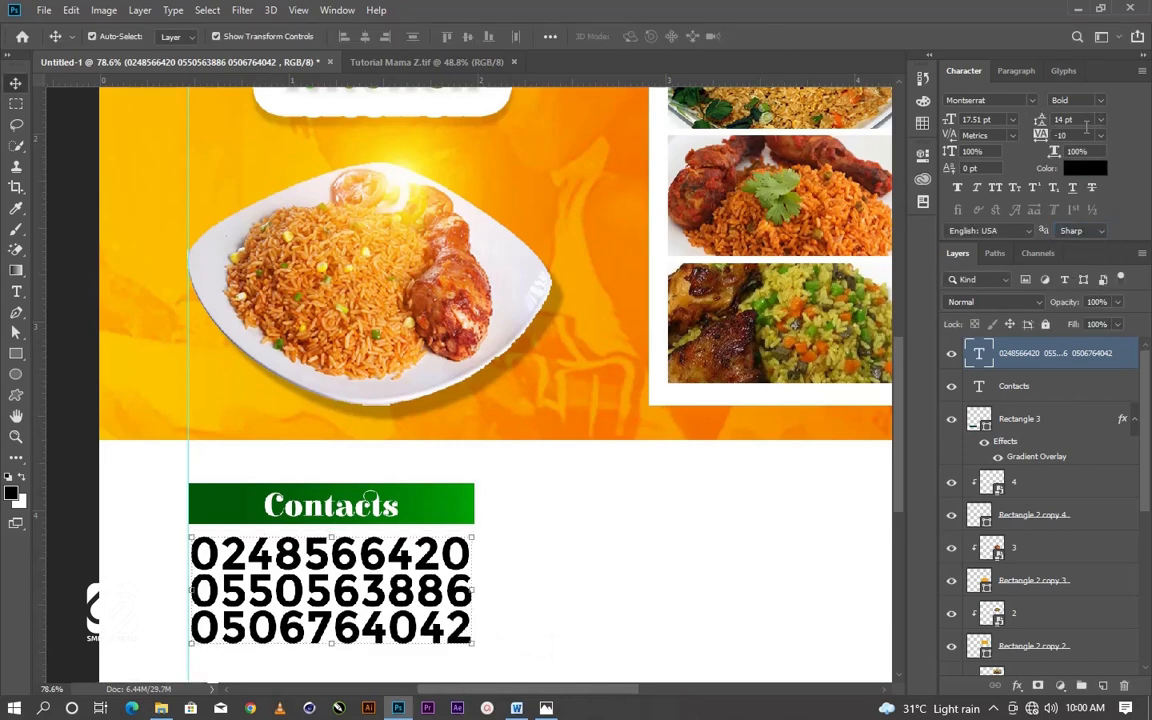
{"action": "left_click", "coordinate": [1101, 121]}
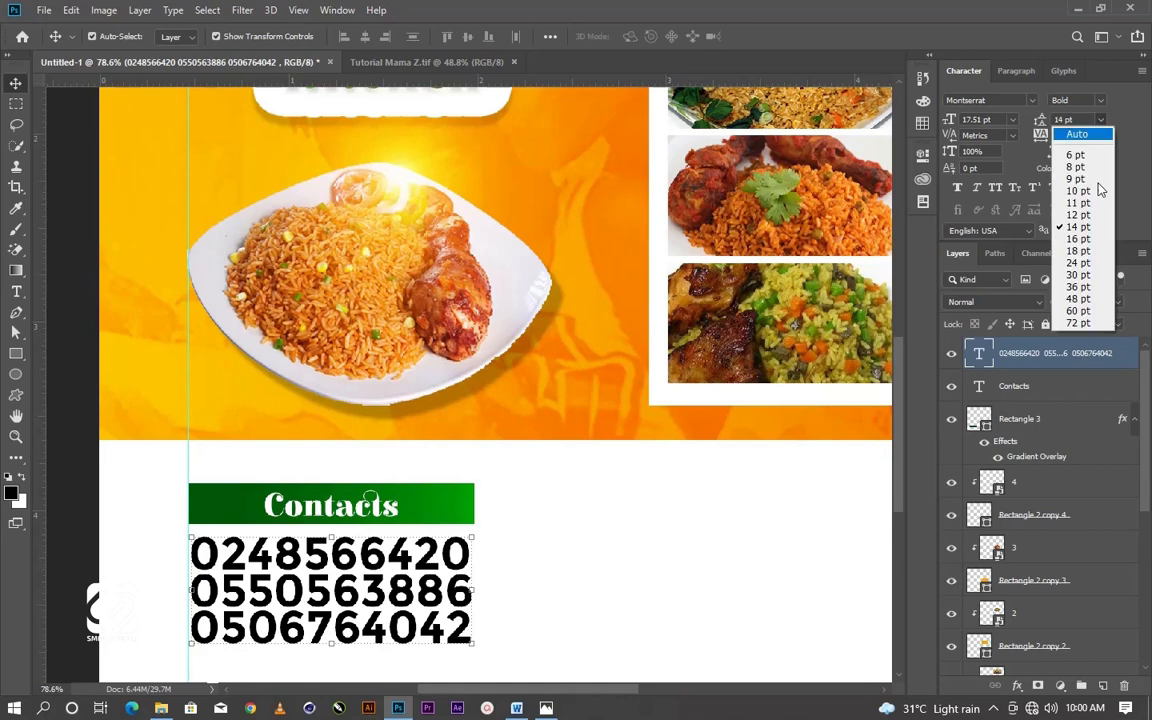
{"action": "left_click", "coordinate": [1097, 252]}
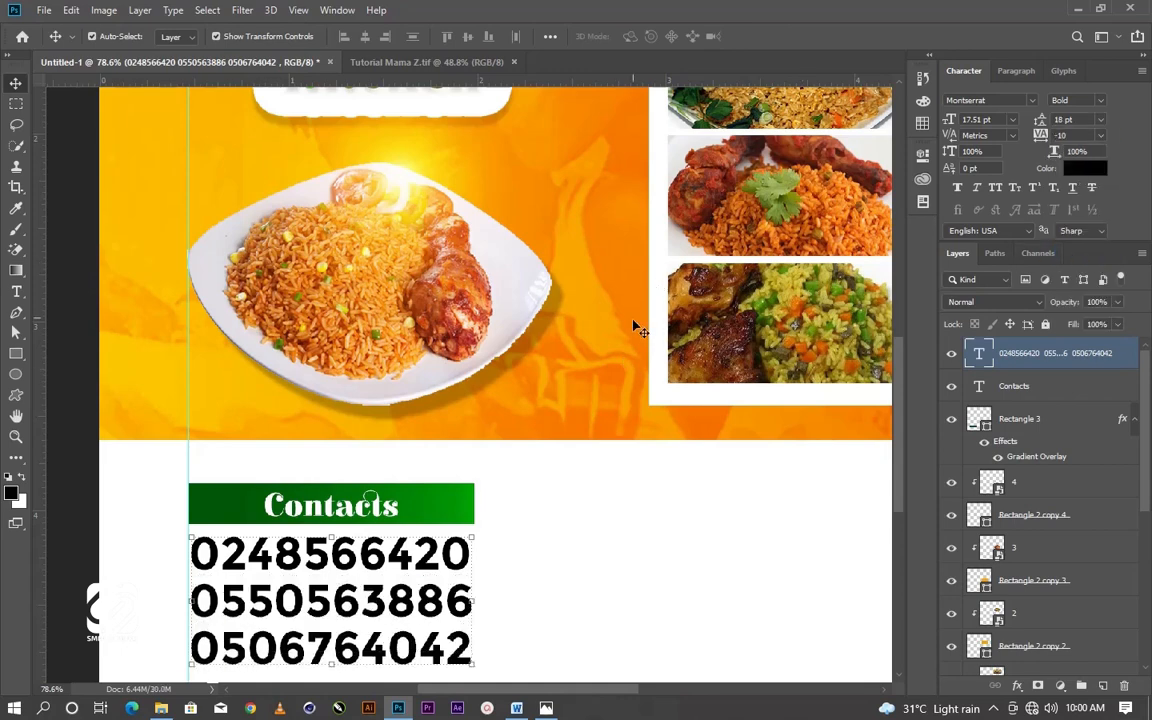
{"action": "key", "text": "ctrl+0"}
{"action": "left_click", "coordinate": [834, 508]}
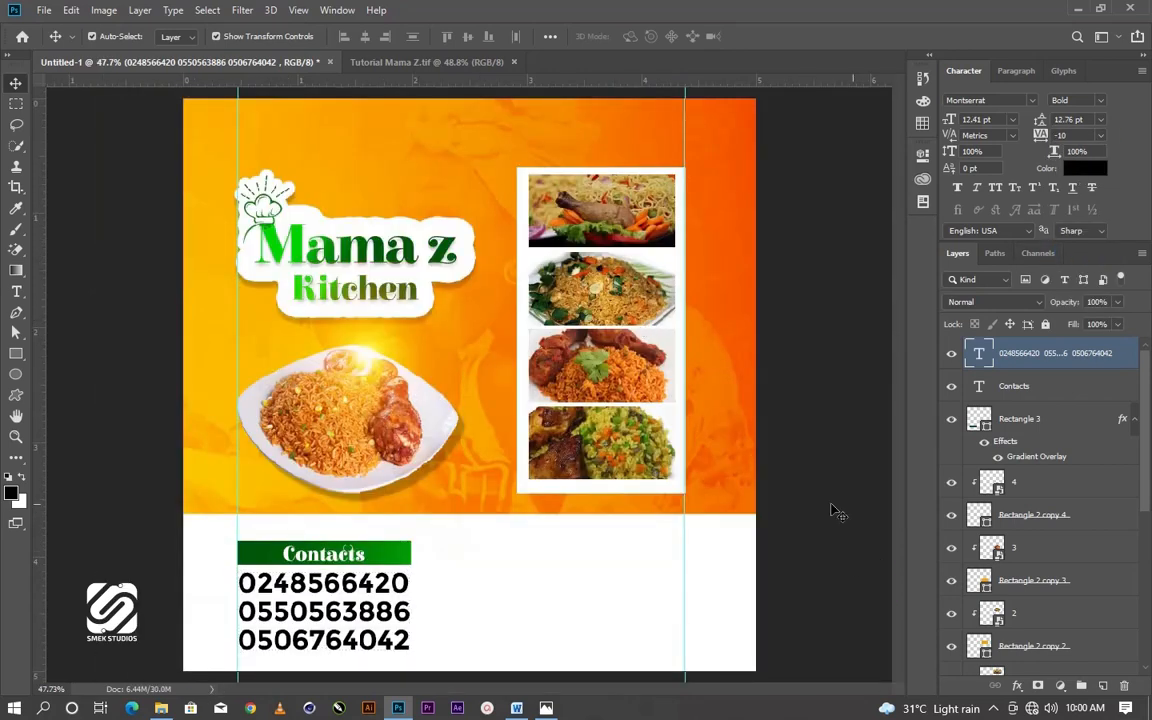
{"action": "left_click", "coordinate": [326, 639]}
{"action": "left_click", "coordinate": [327, 638]}
{"action": "left_click", "coordinate": [86, 420]}
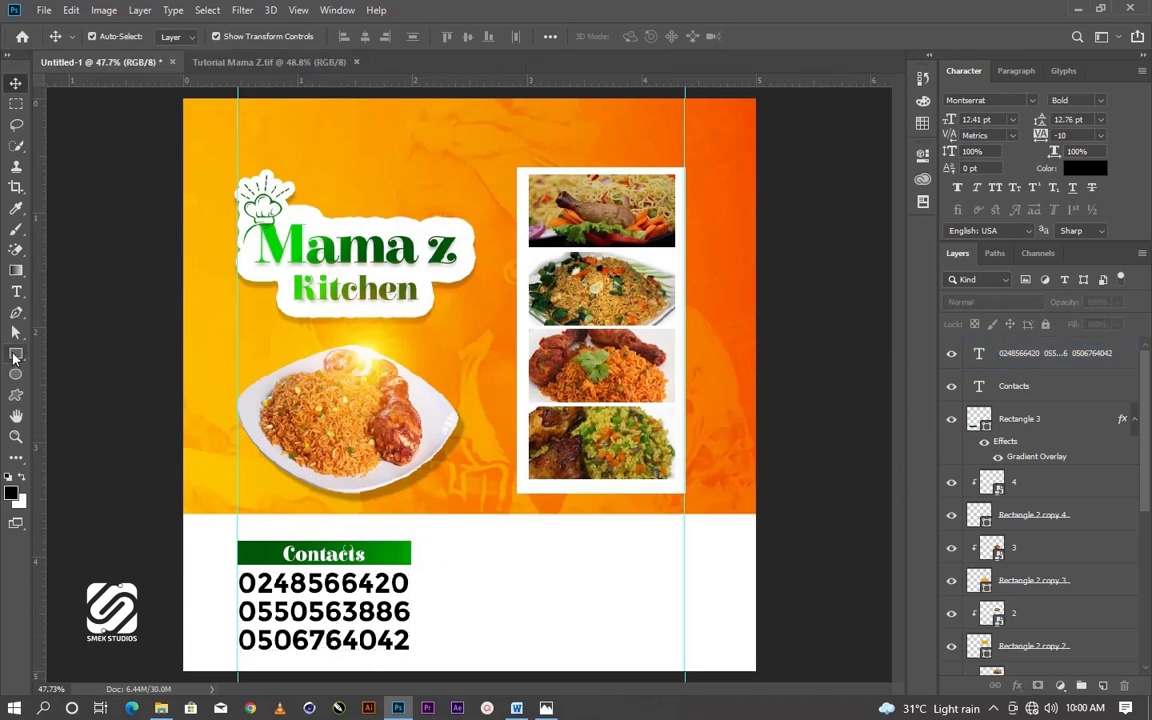
Draw a rectangle about 569 × 284 px in the white strip beside the phone numbers, ending at the right guide
{"action": "left_click", "coordinate": [16, 353]}
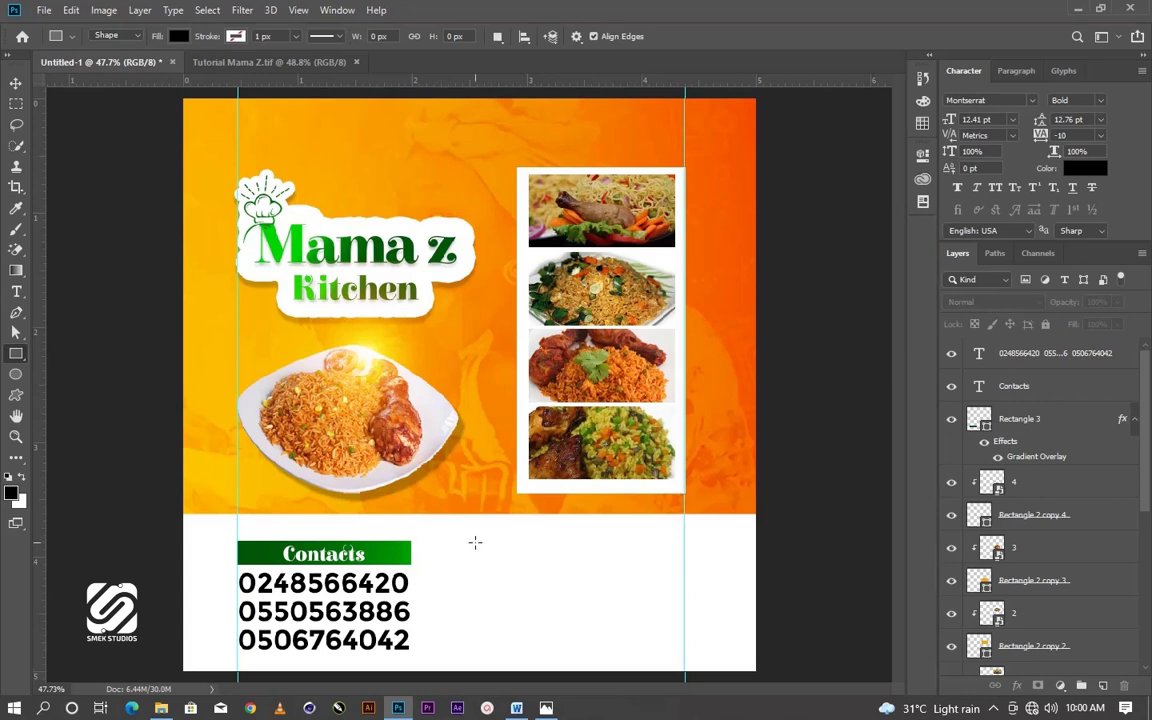
{"action": "left_click_drag", "start_coordinate": [467, 540], "coordinate": [686, 648]}
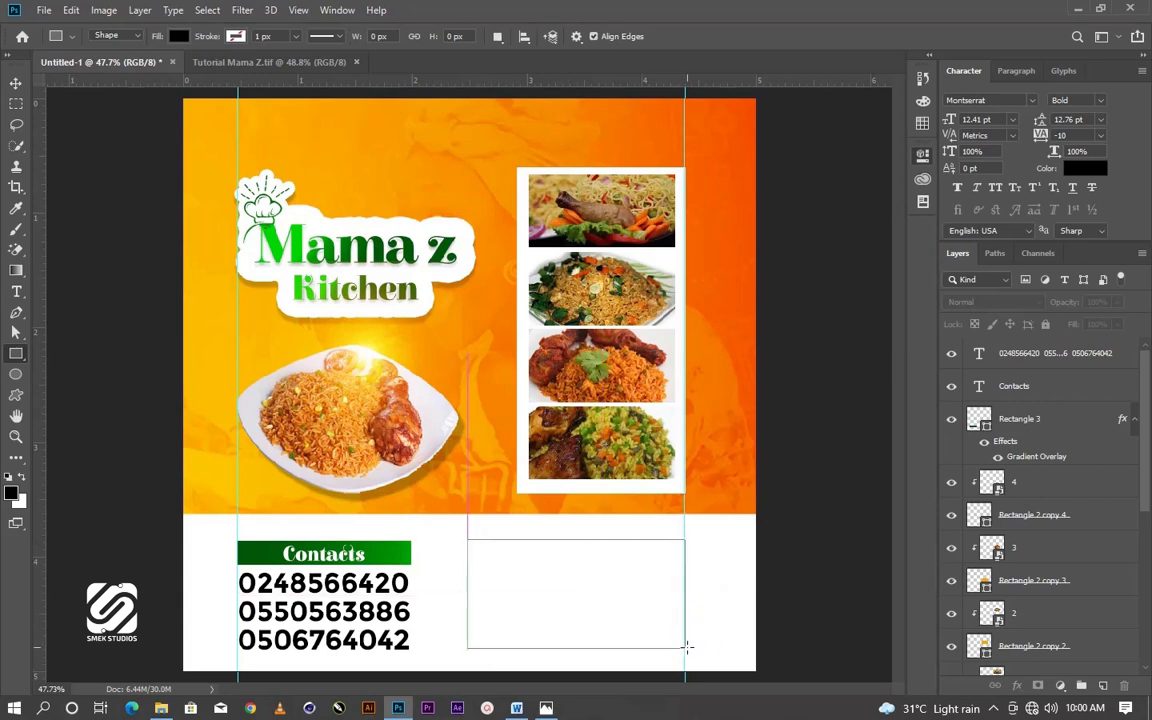
{"action": "left_click", "coordinate": [16, 84]}
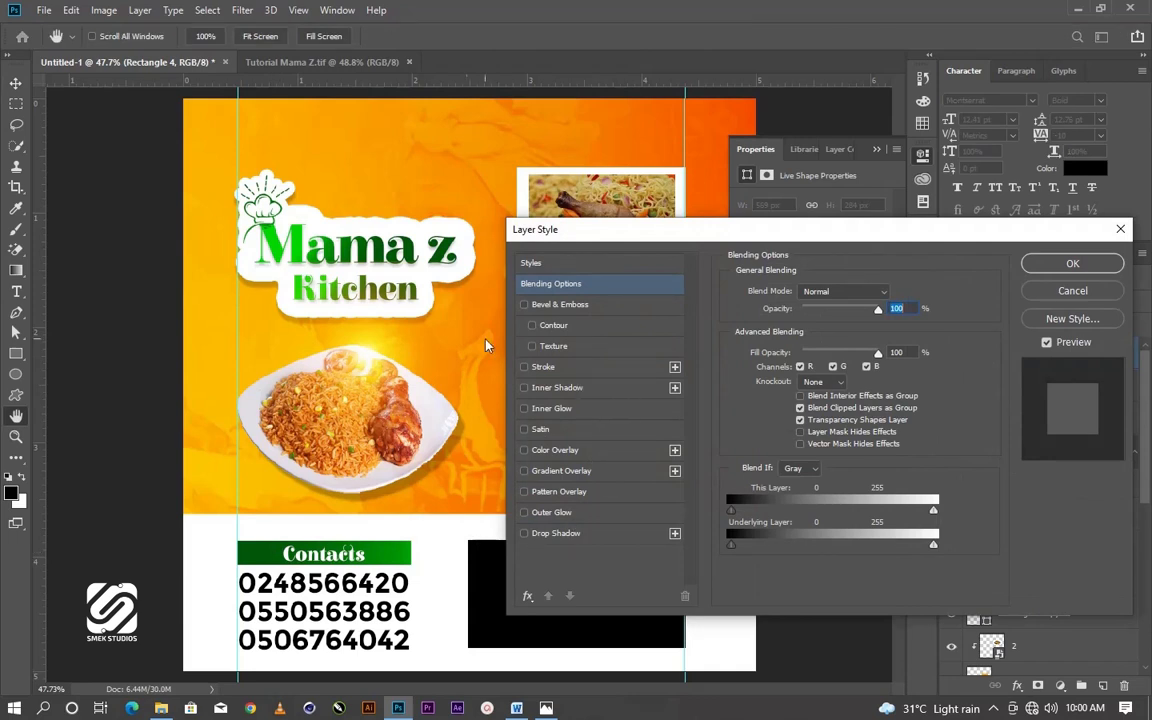
Apply the green linear Gradient Overlay to the new rectangle at a 39° angle, then deselect the layer and collapse its effects
{"action": "left_click", "coordinate": [608, 471]}
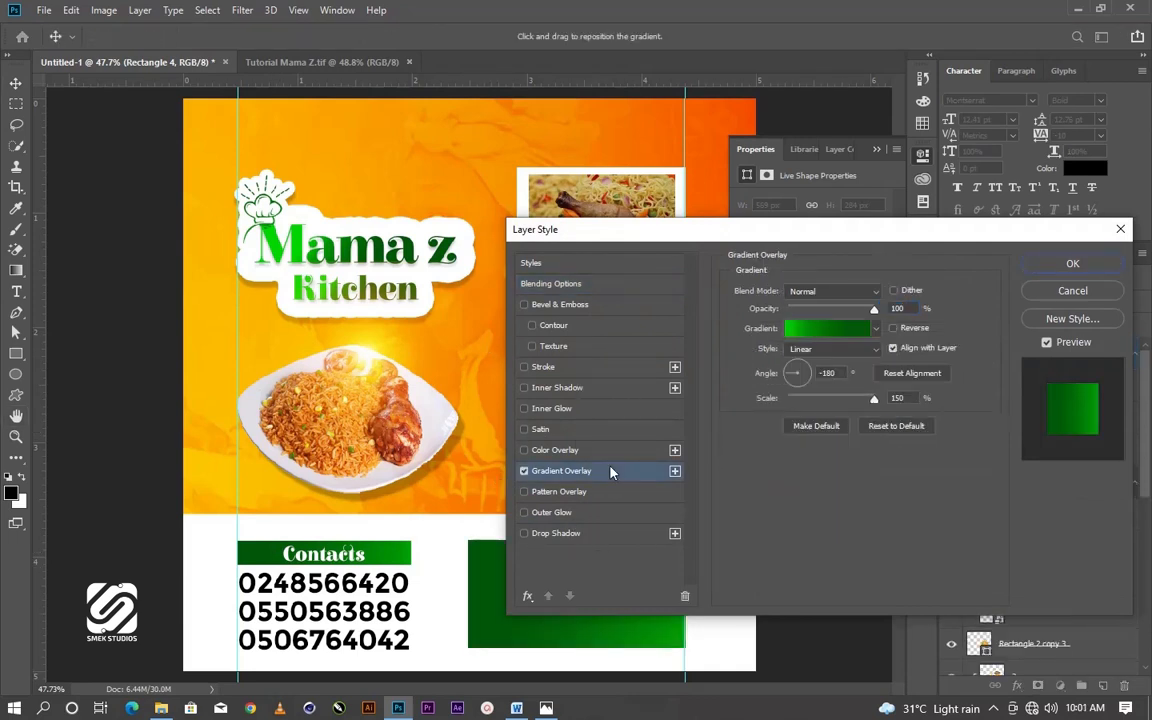
{"action": "left_click", "coordinate": [826, 328]}
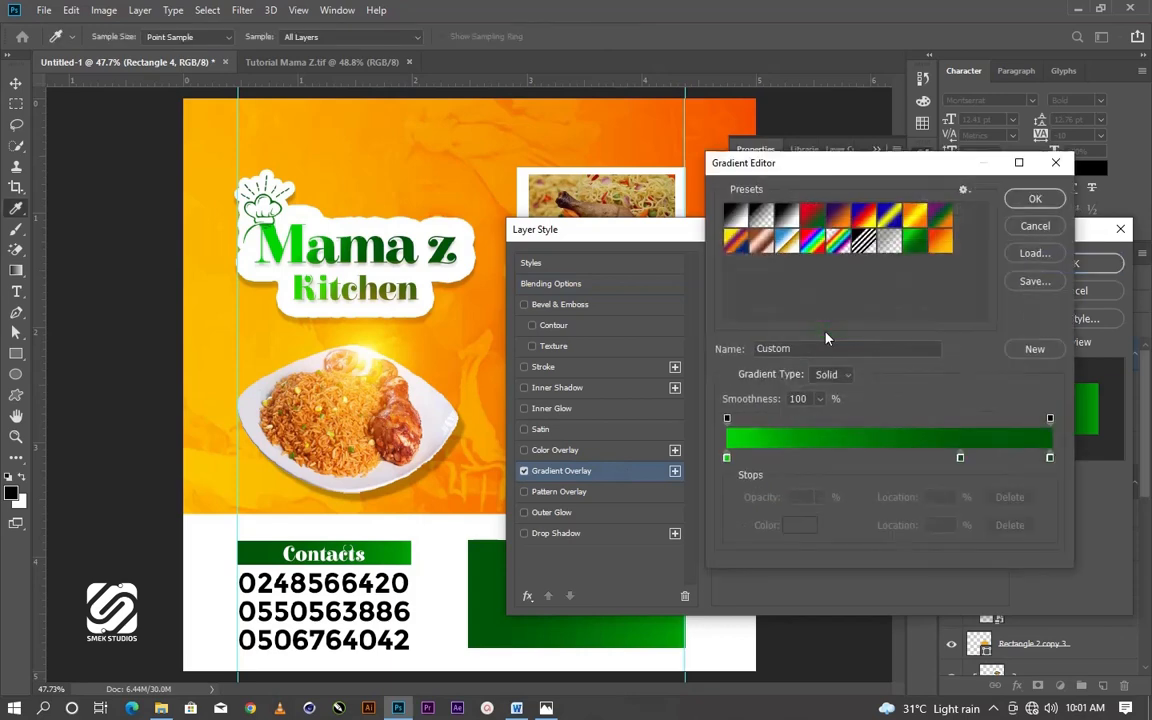
{"action": "left_click", "coordinate": [1036, 199]}
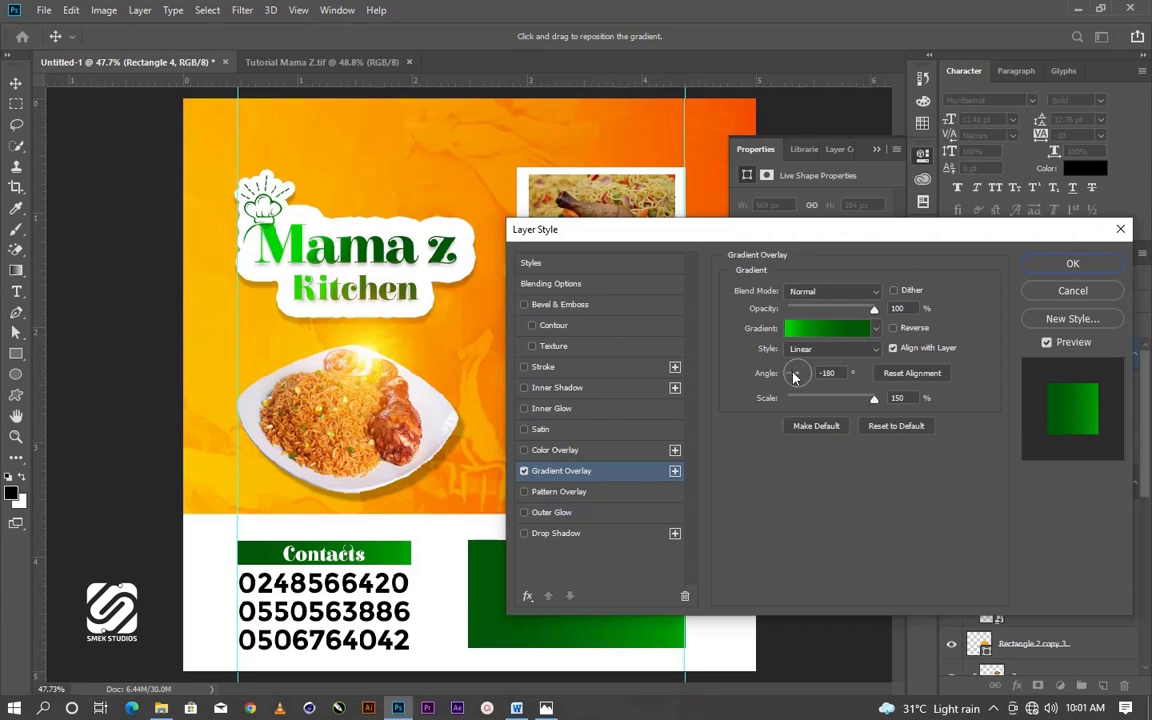
{"action": "left_click_drag", "start_coordinate": [795, 376], "coordinate": [811, 372]}
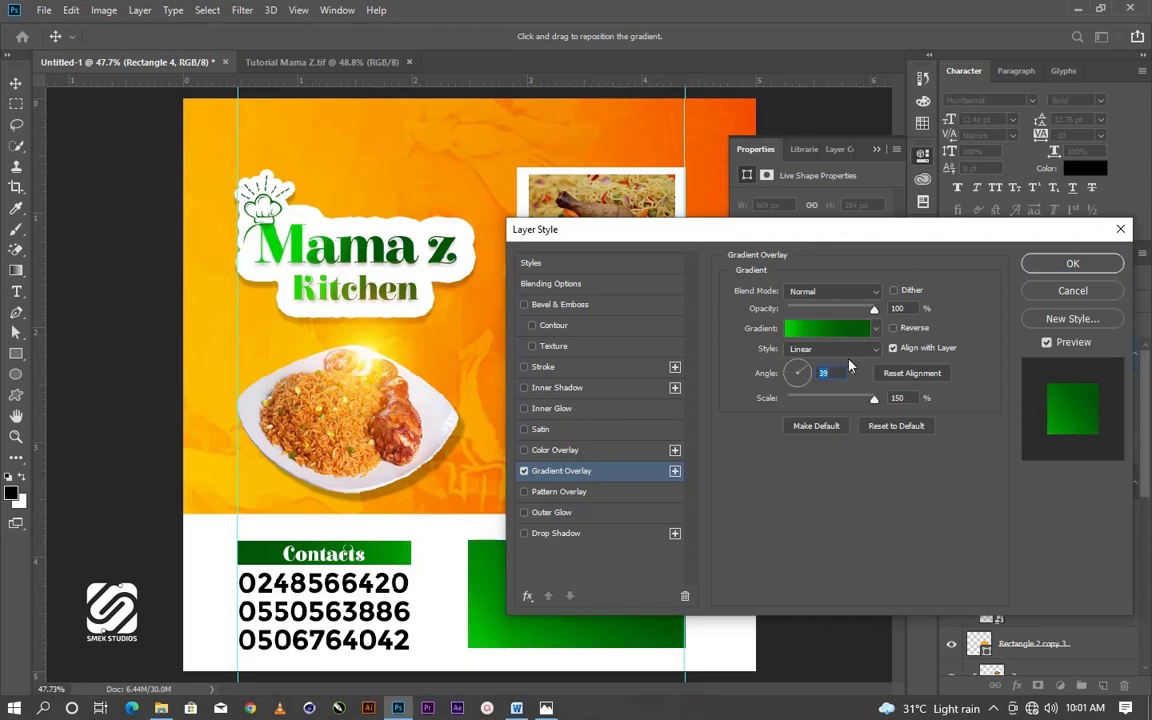
{"action": "left_click", "coordinate": [1040, 265]}
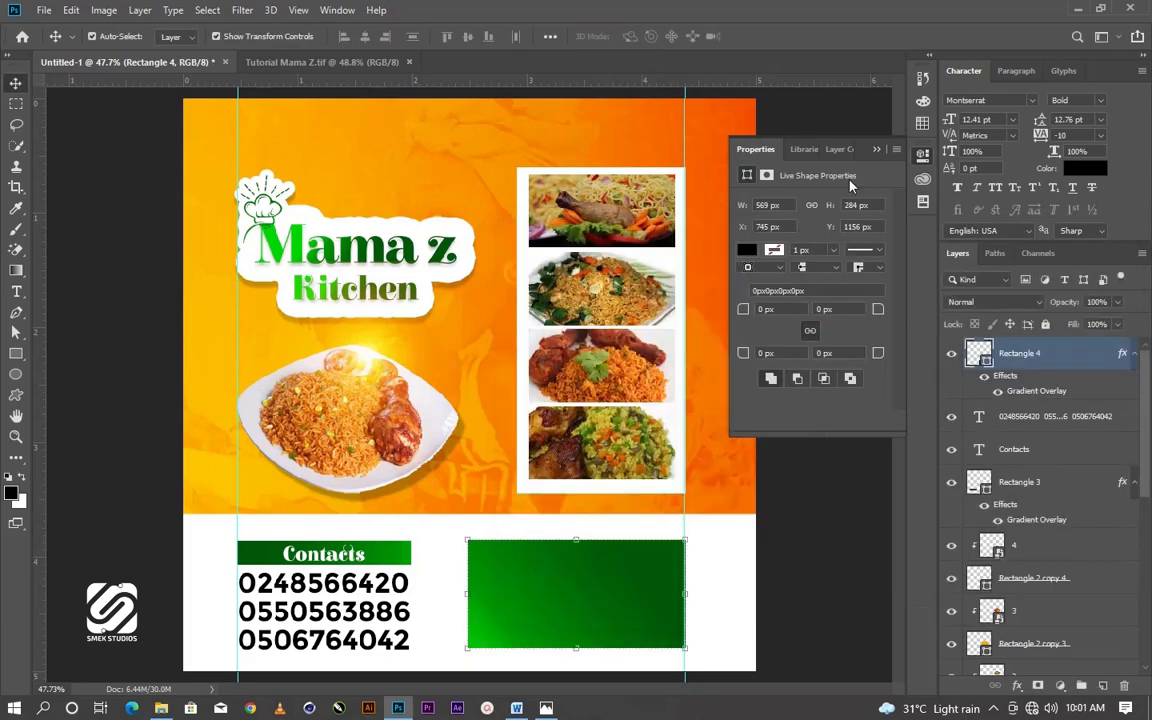
{"action": "left_click", "coordinate": [876, 152]}
{"action": "left_click", "coordinate": [1145, 370]}
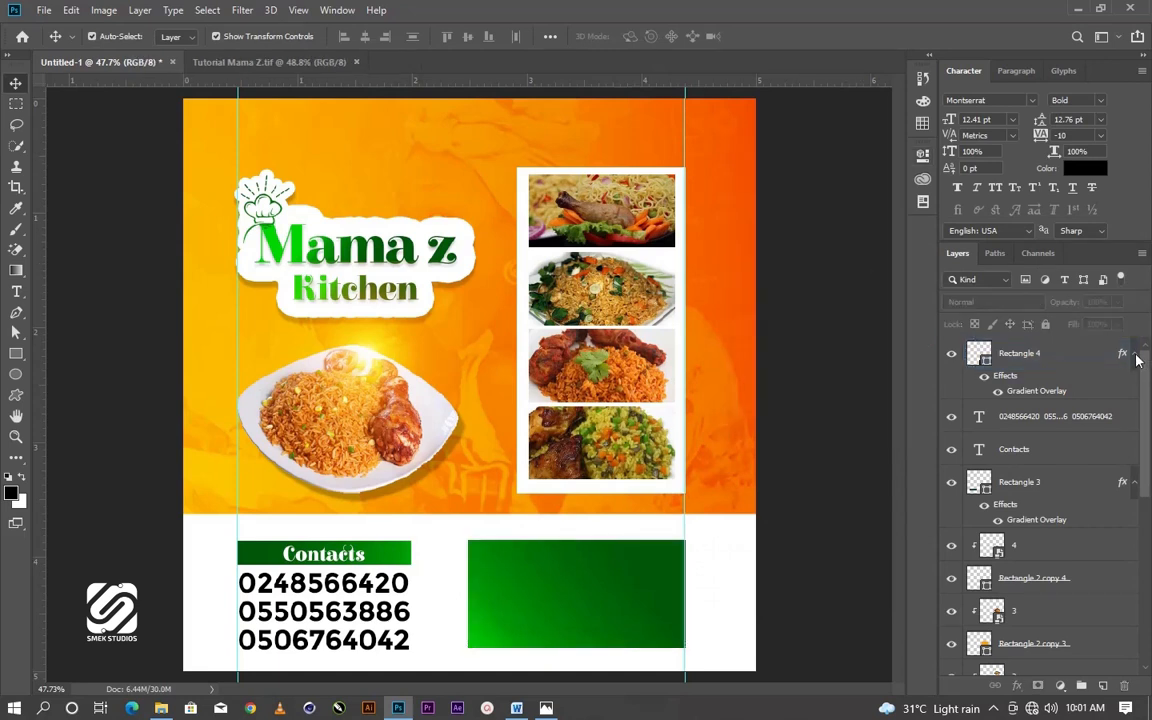
{"action": "left_click", "coordinate": [1135, 355]}
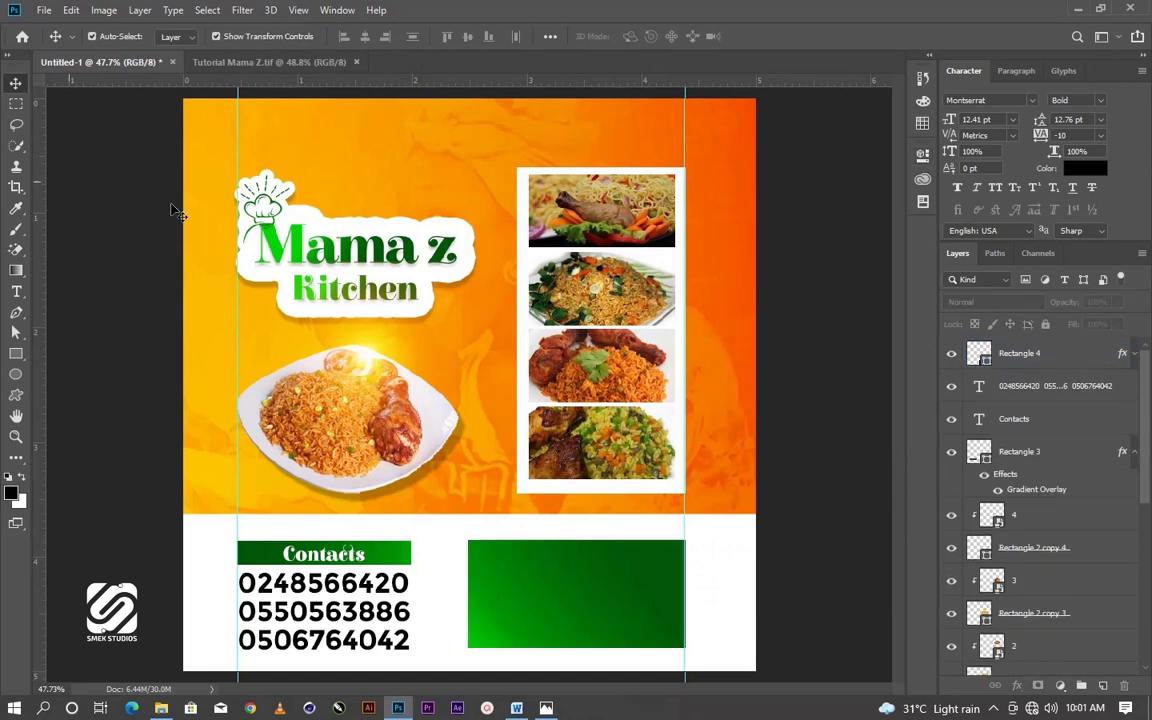
Copy the paragraph beginning "At mama z kitchen we serve you with" from the Word document and return to the Photoshop flyer
{"action": "left_click", "coordinate": [516, 708]}
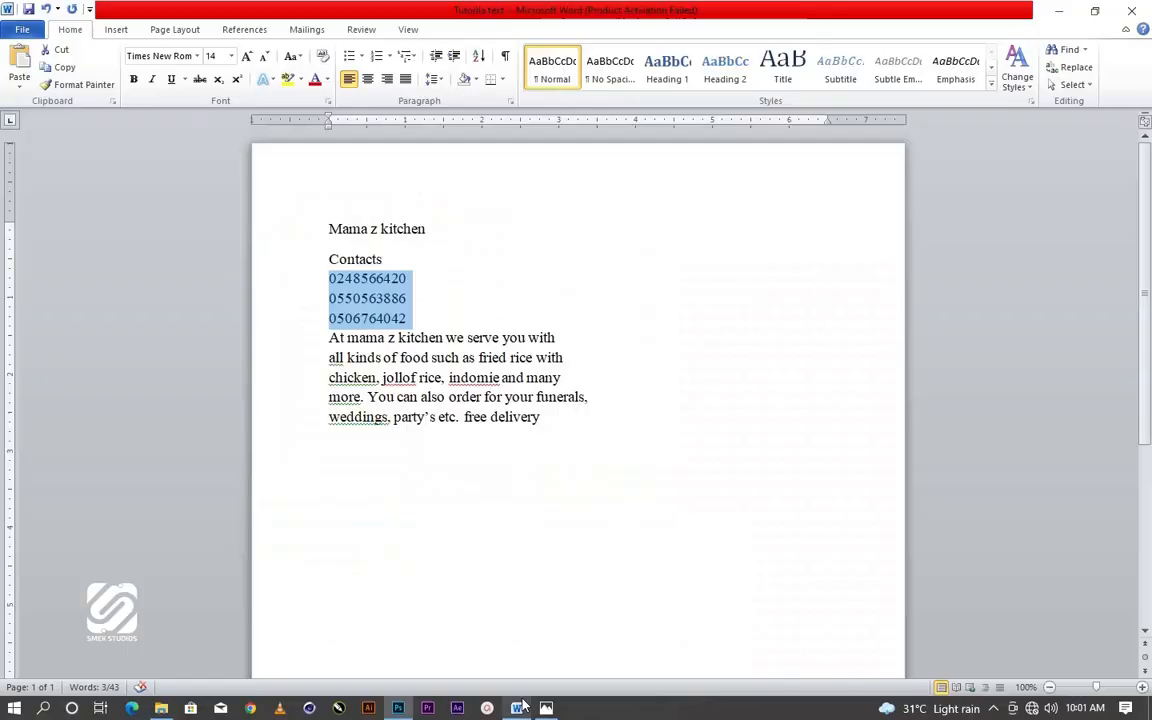
{"action": "left_click_drag", "start_coordinate": [544, 419], "coordinate": [294, 345]}
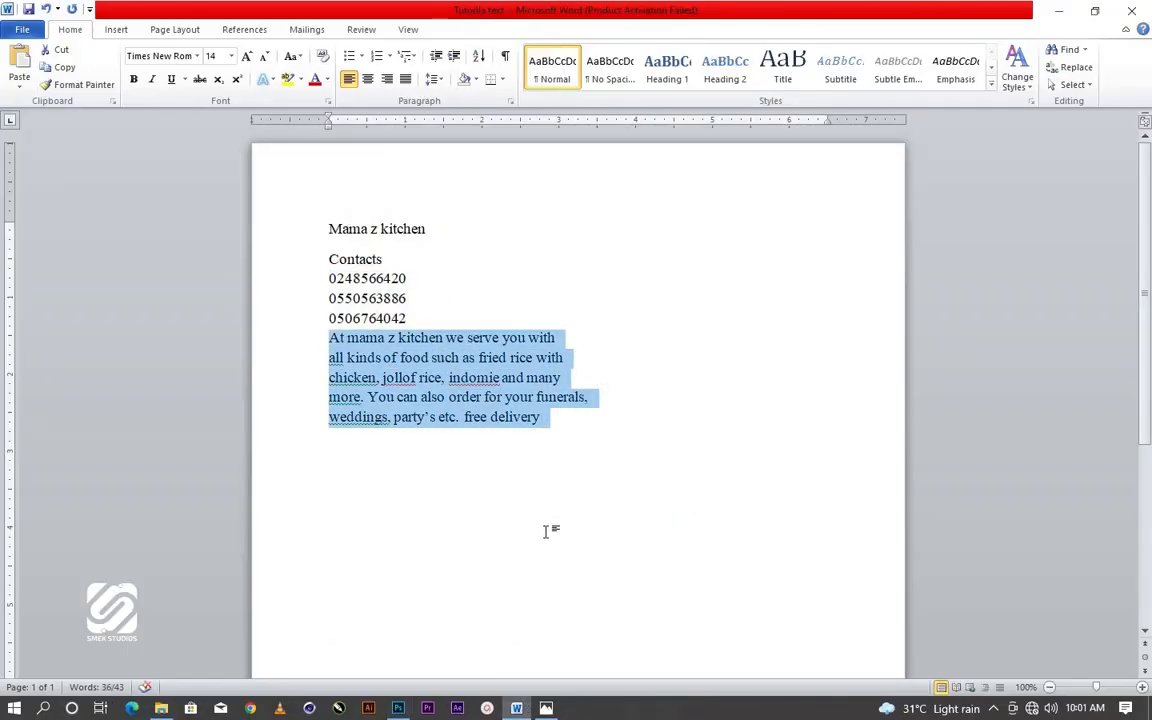
{"action": "key", "text": "alt+Tab"}
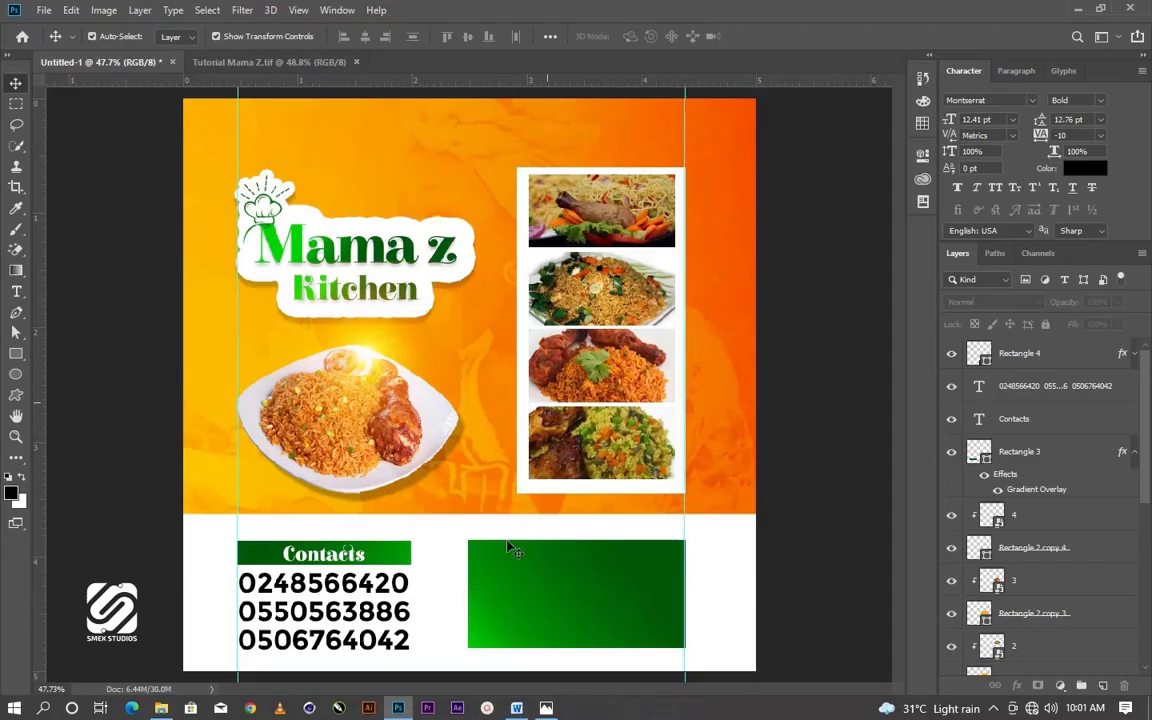
Duplicate the phone numbers text onto the green rectangle, bring the copy above the rectangle's layer and fit it within the rectangle's height
{"action": "left_click", "coordinate": [351, 613]}
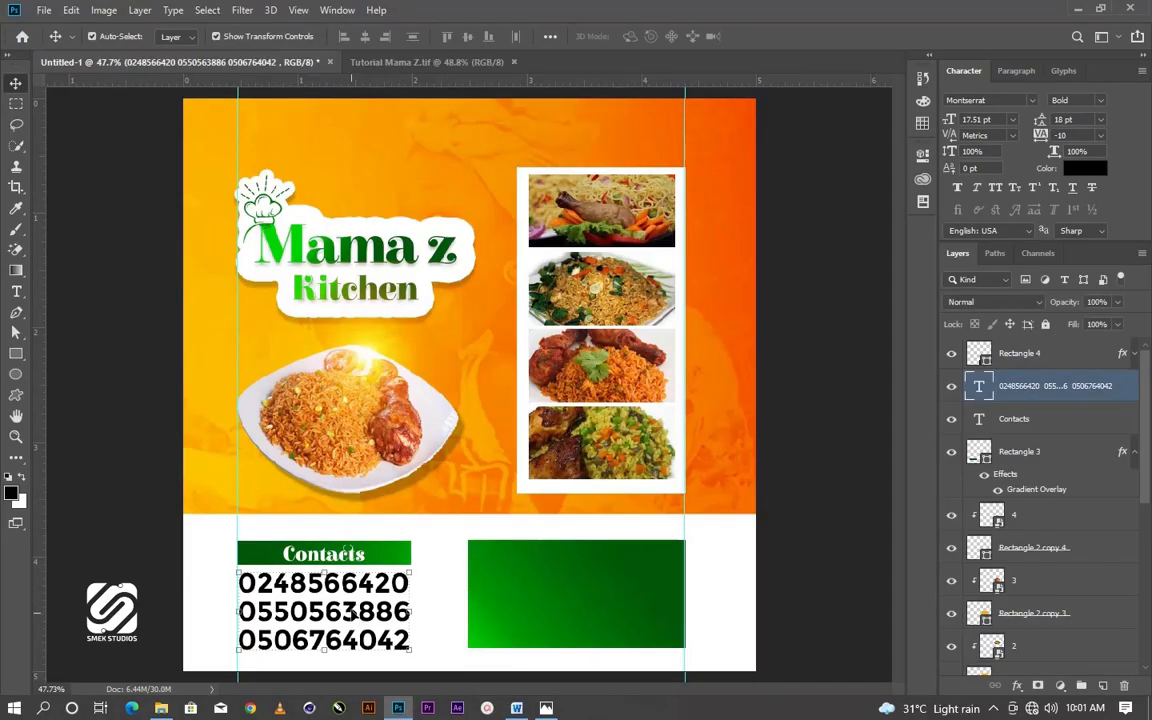
{"action": "left_click_drag", "start_coordinate": [351, 613], "coordinate": [589, 593]}
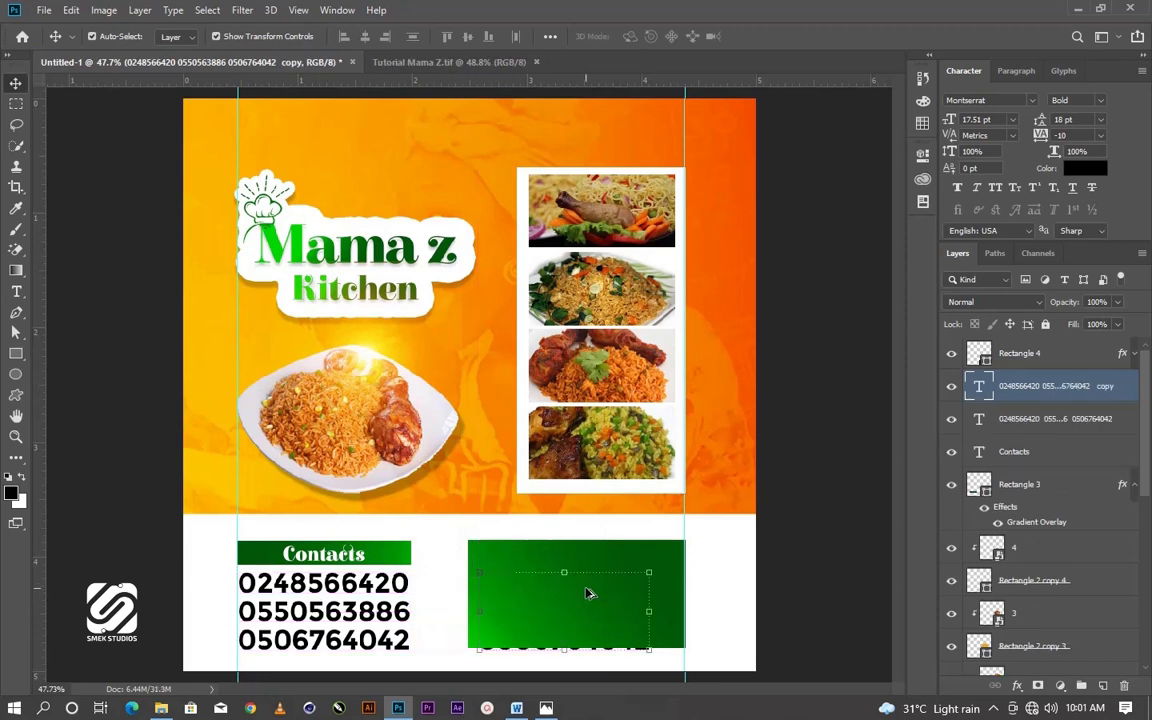
{"action": "key", "text": "ctrl"}
{"action": "key", "text": "ctrl+bracketright"}
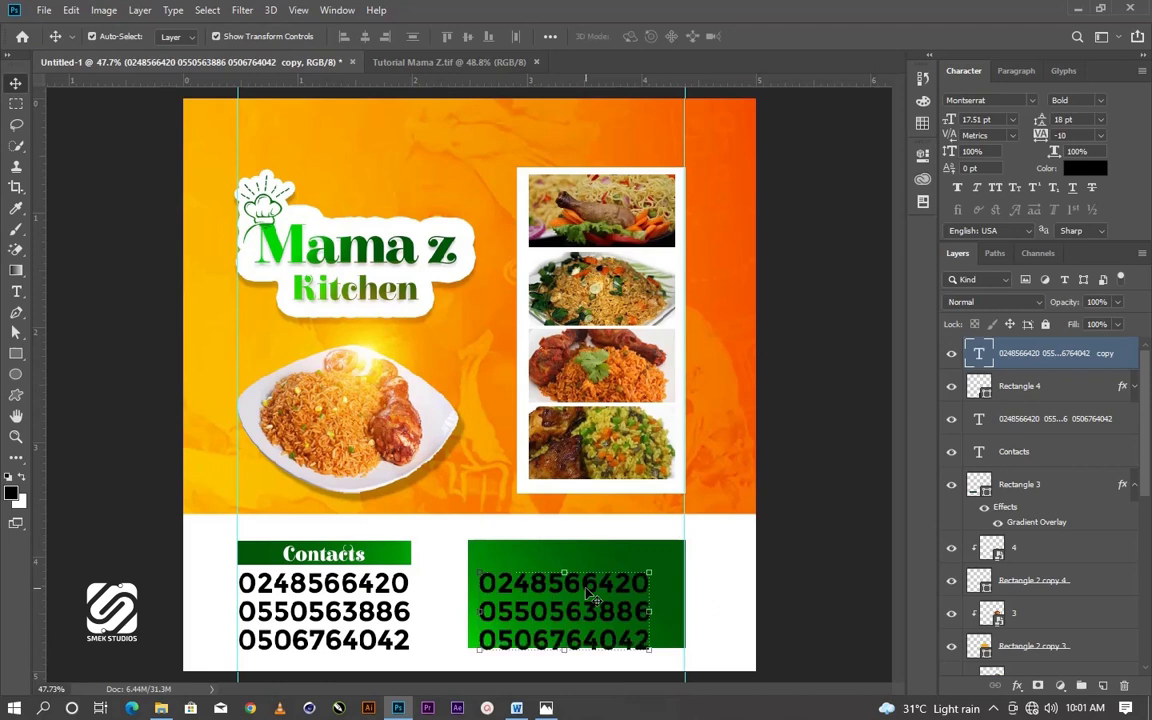
{"action": "left_click_drag", "start_coordinate": [545, 620], "coordinate": [546, 600]}
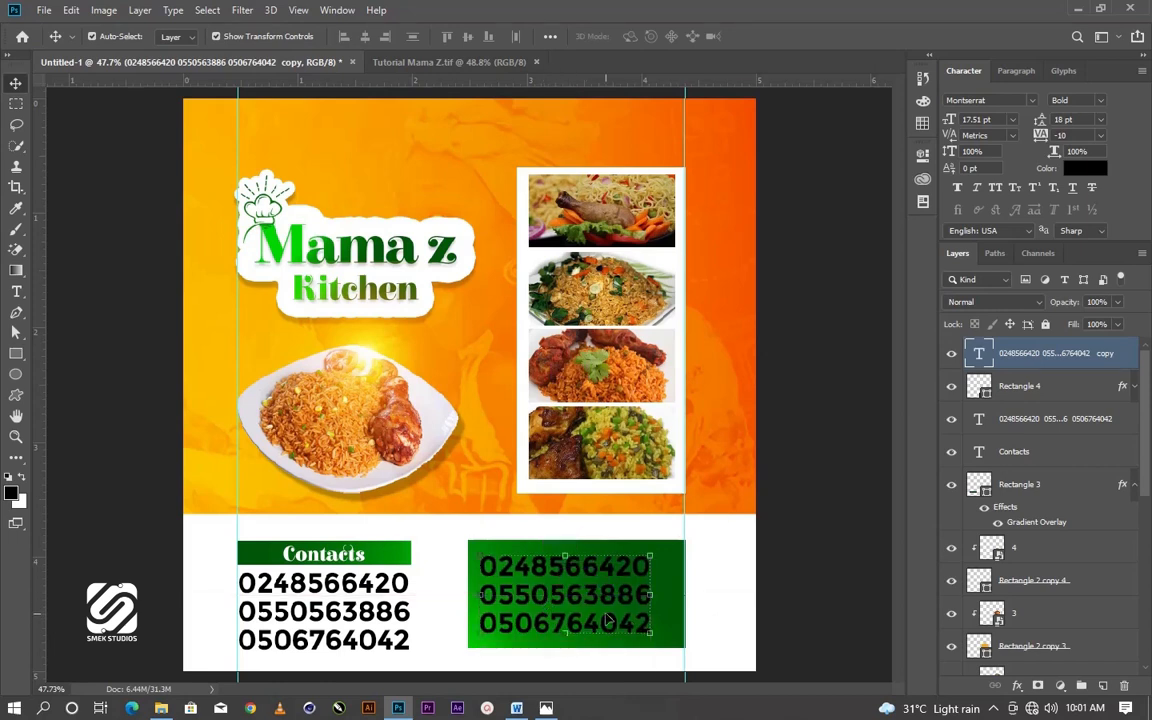
Replace the duplicated phone numbers with the copied Mama z kitchen paragraph and commit the text
{"action": "key", "text": "t"}
{"action": "left_click_drag", "start_coordinate": [645, 622], "coordinate": [441, 538]}
{"action": "key", "text": "ctrl+v"}
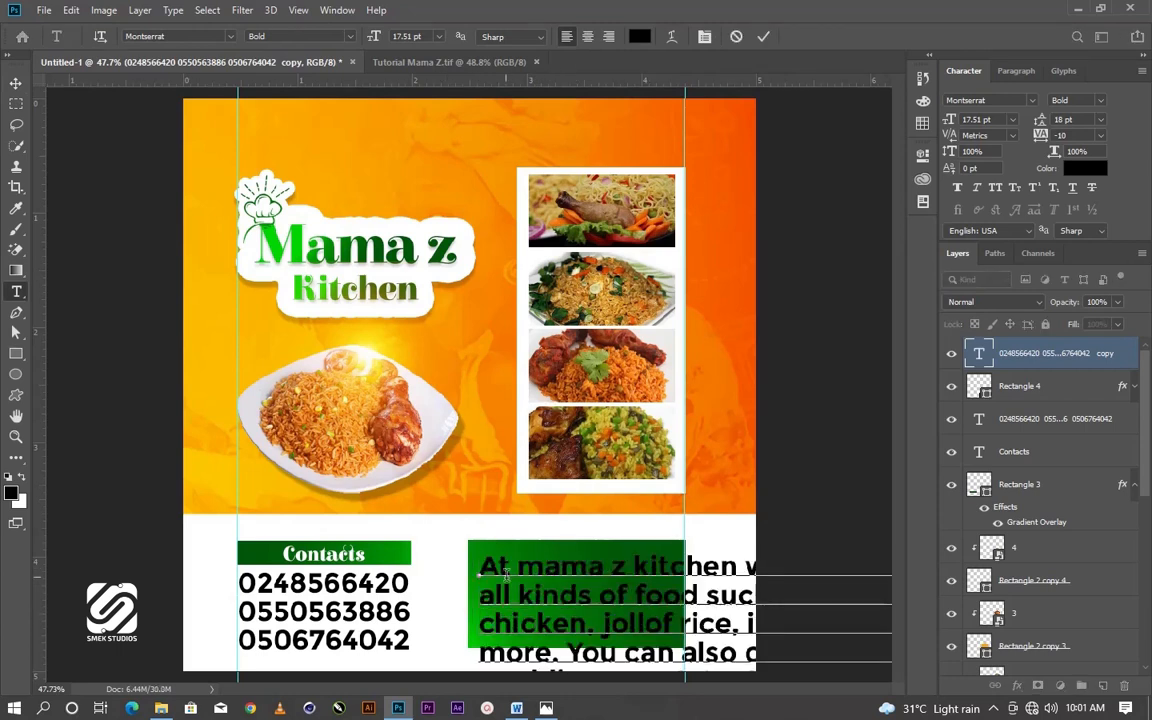
{"action": "left_click", "coordinate": [15, 86]}
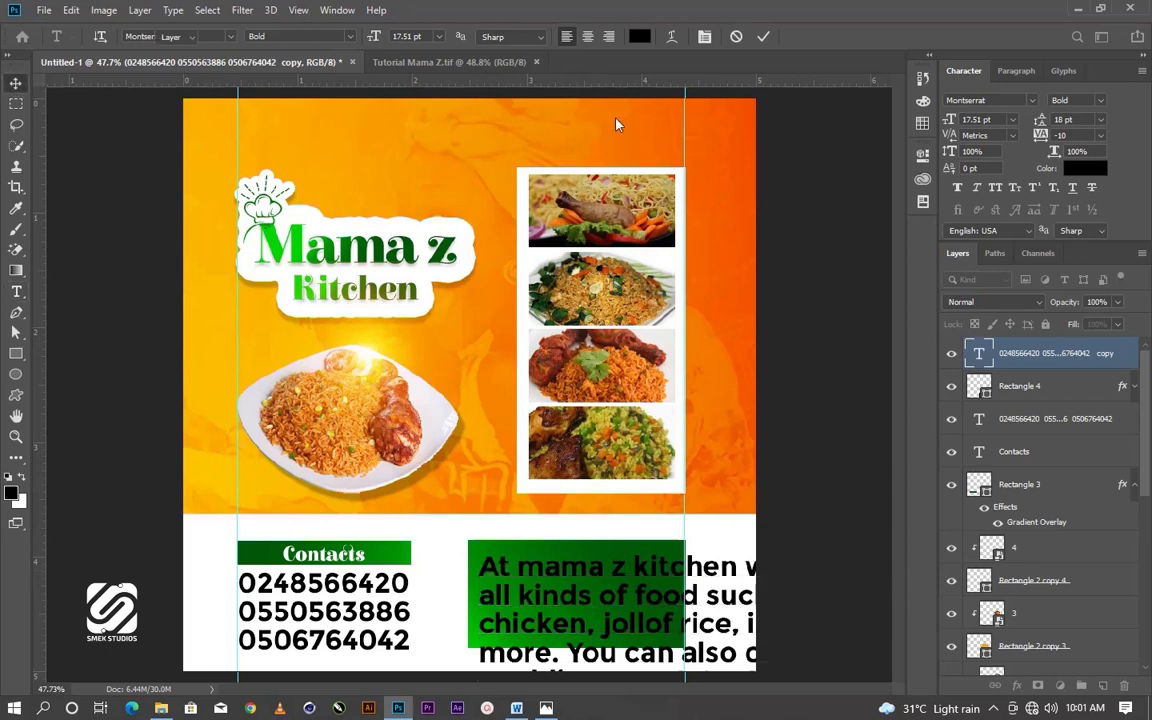
Set the paragraph to 8 pt with 9 pt leading and move it up near the green rectangle's upper edge
{"action": "left_click", "coordinate": [1012, 121]}
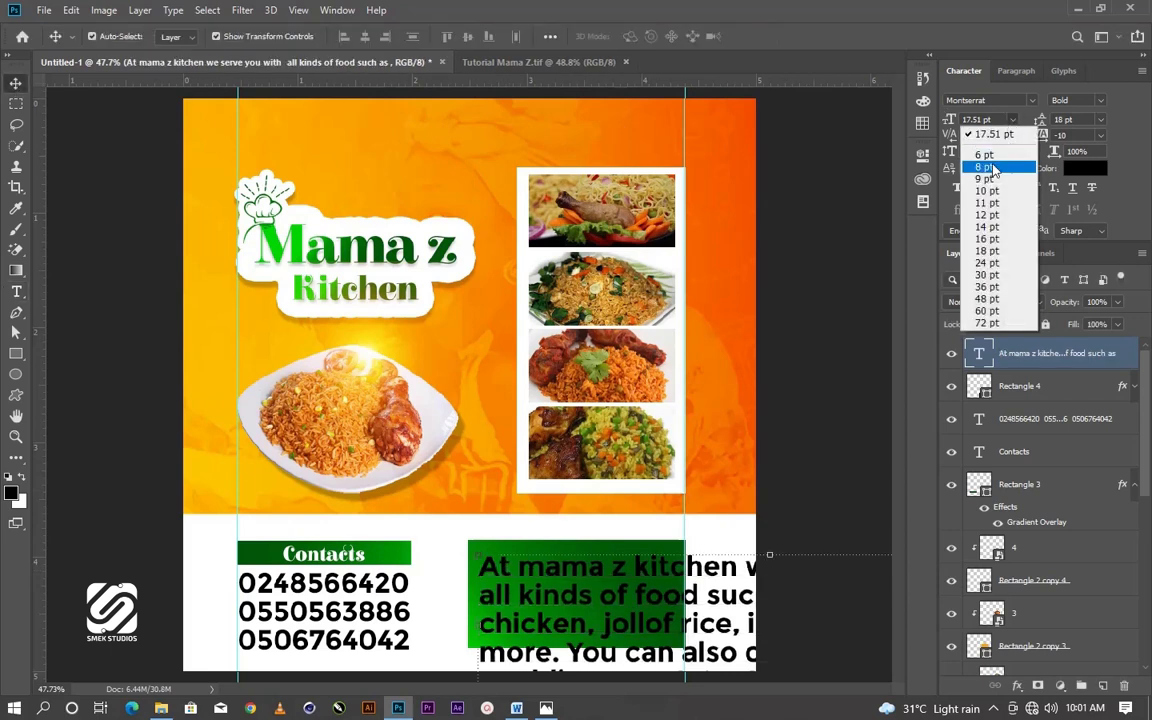
{"action": "left_click", "coordinate": [988, 167]}
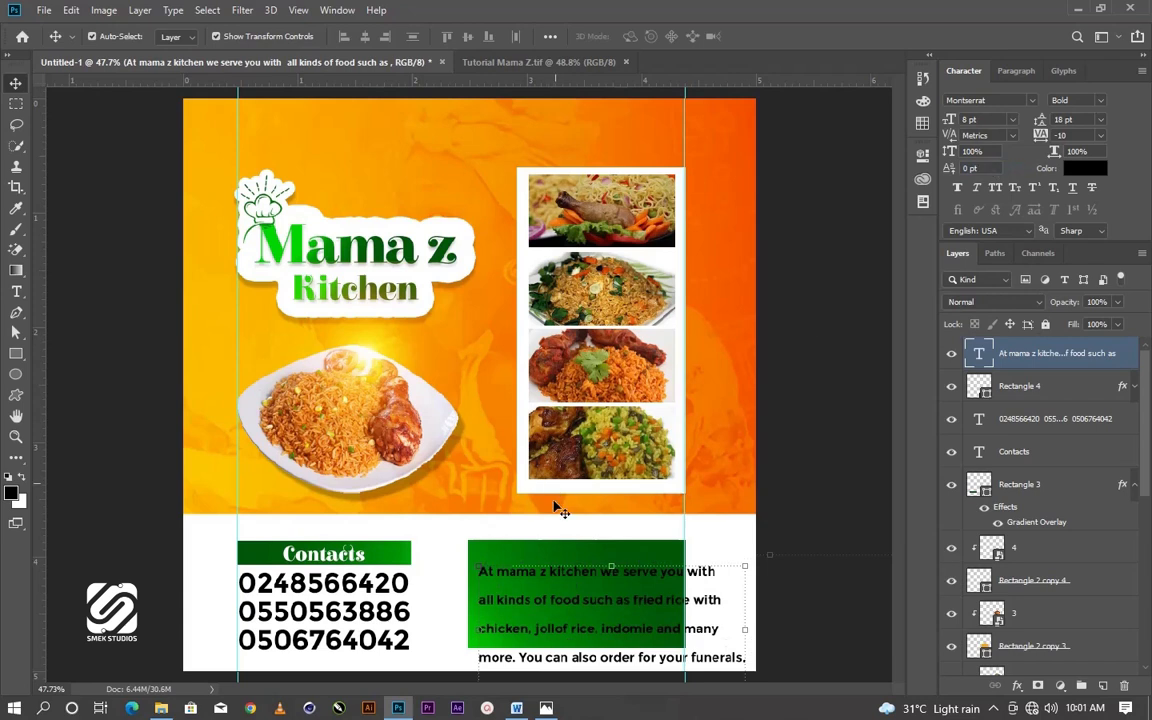
{"action": "left_click", "coordinate": [1102, 121]}
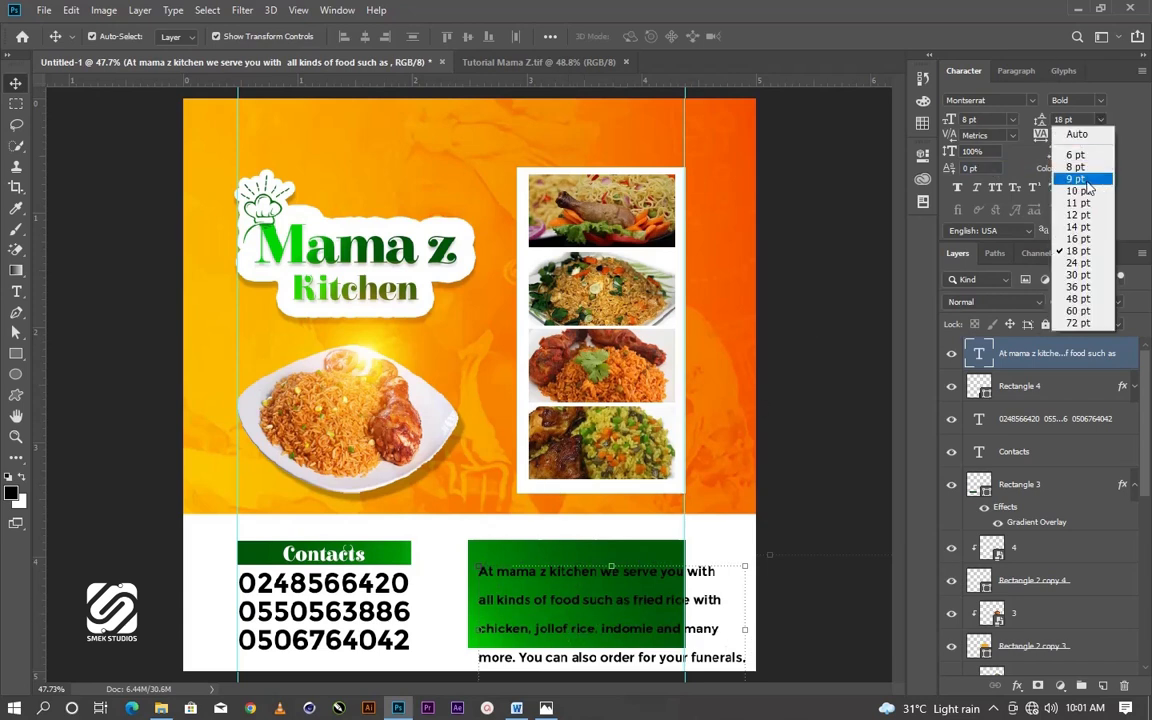
{"action": "left_click", "coordinate": [1090, 188]}
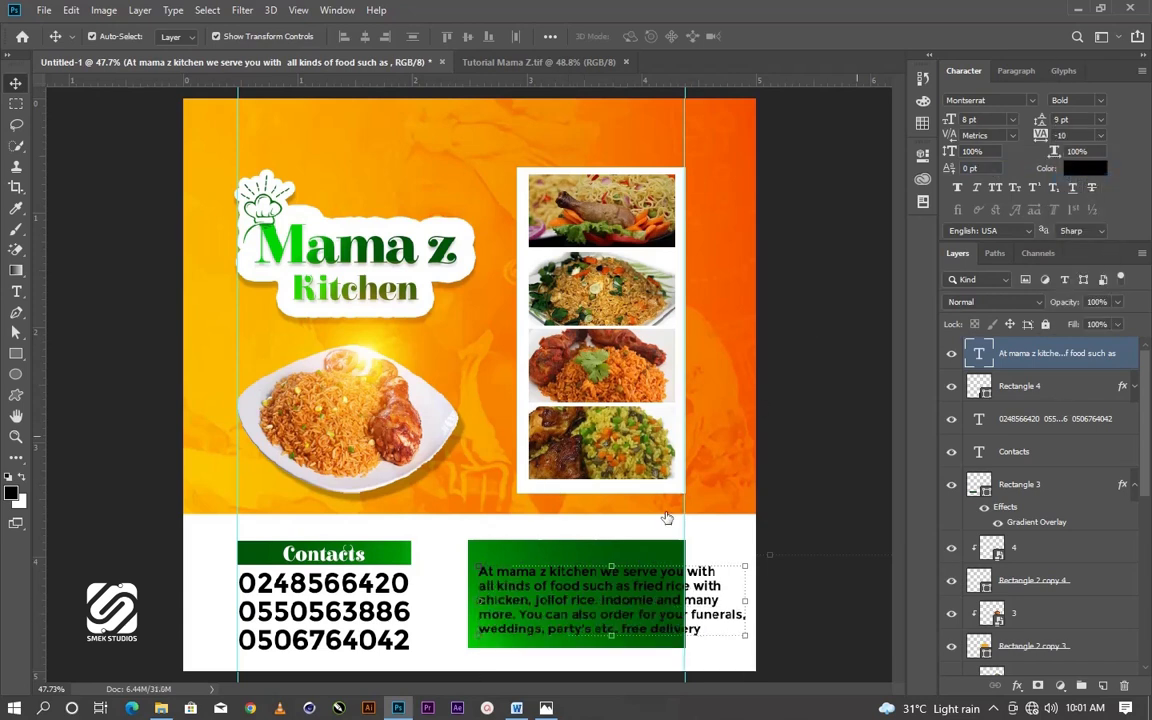
{"action": "left_click_drag", "start_coordinate": [531, 594], "coordinate": [531, 580]}
Break the paragraph's first line after "serve" and join "you with" to "all kinds of food" on the second line
{"action": "key", "text": "t"}
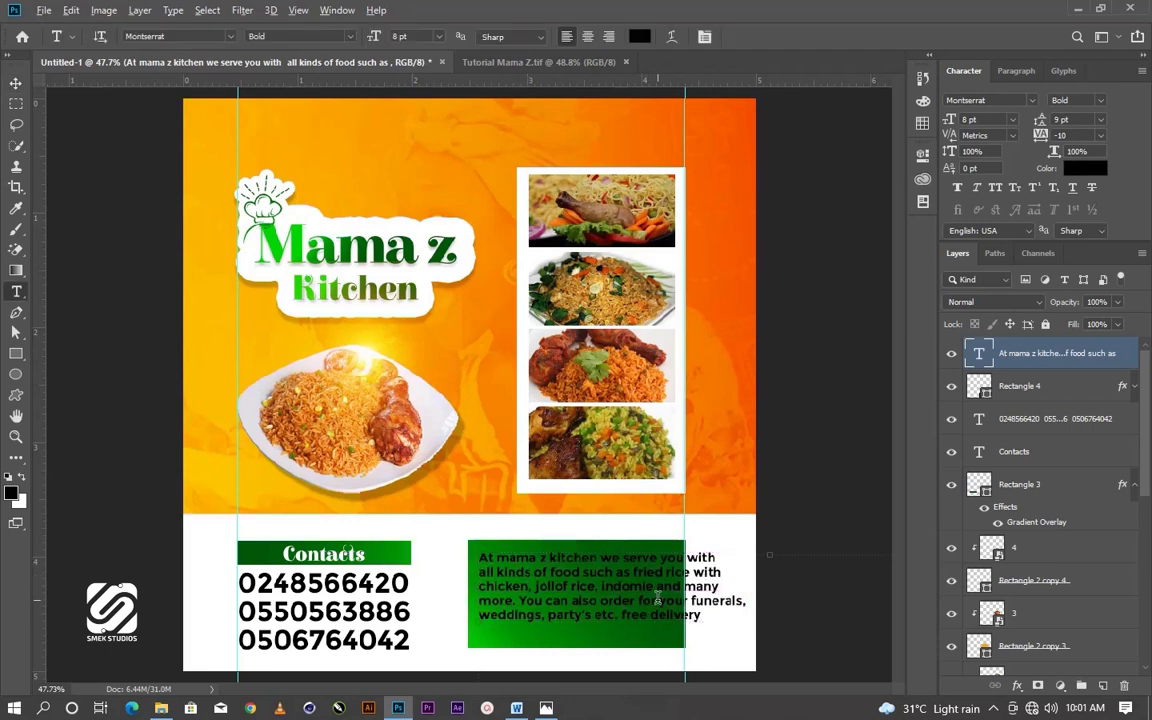
{"action": "scroll", "coordinate": [657, 598], "scroll_direction": "up", "scroll_amount": 3}
{"action": "scroll", "coordinate": [657, 598], "scroll_direction": "down", "scroll_amount": 2}
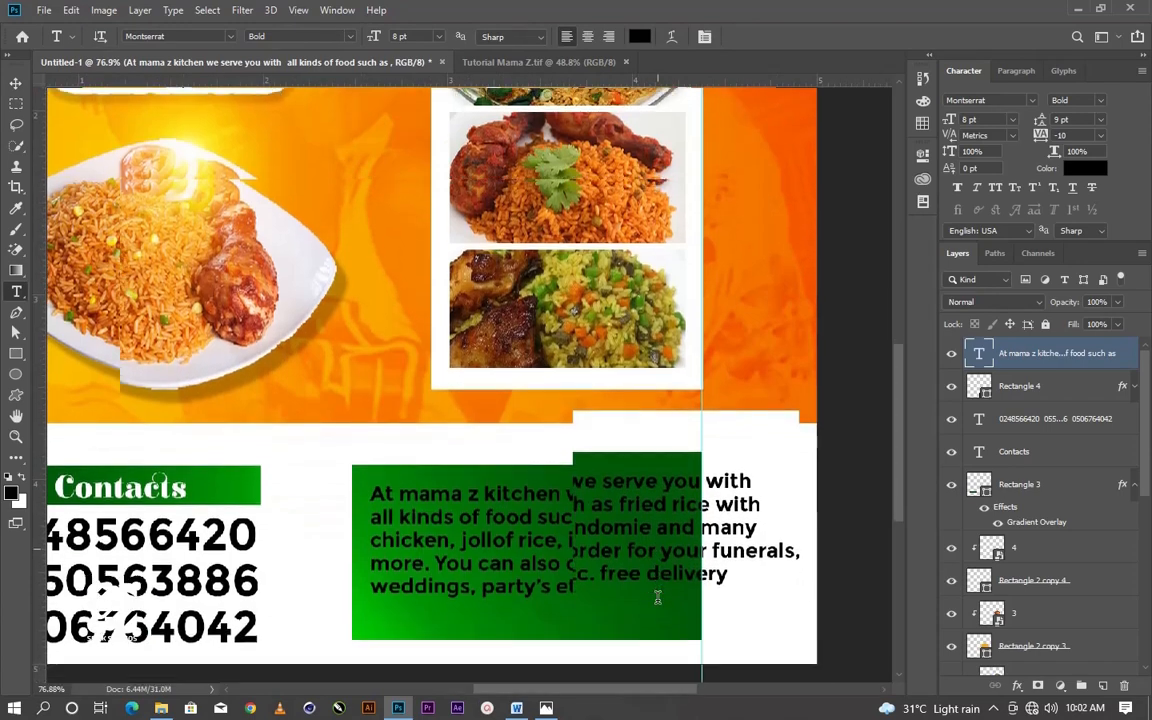
{"action": "scroll", "coordinate": [620, 586], "scroll_direction": "up", "scroll_amount": 2}
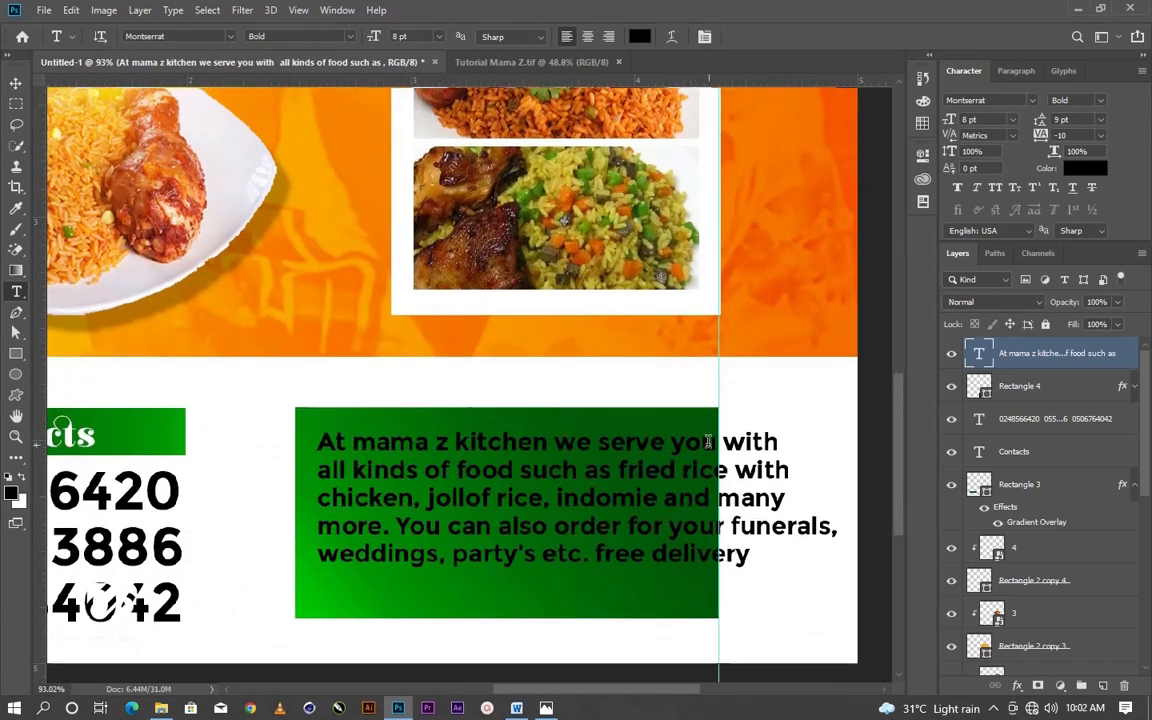
{"action": "left_click", "coordinate": [673, 444]}
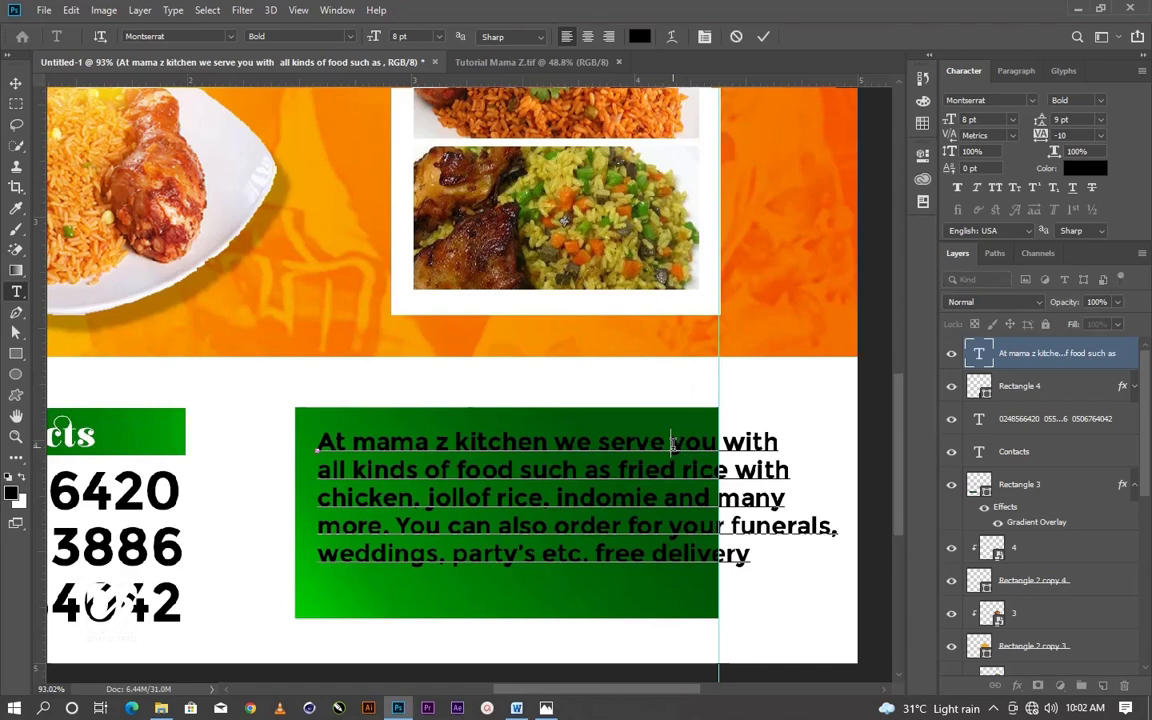
{"action": "key", "text": "Return"}
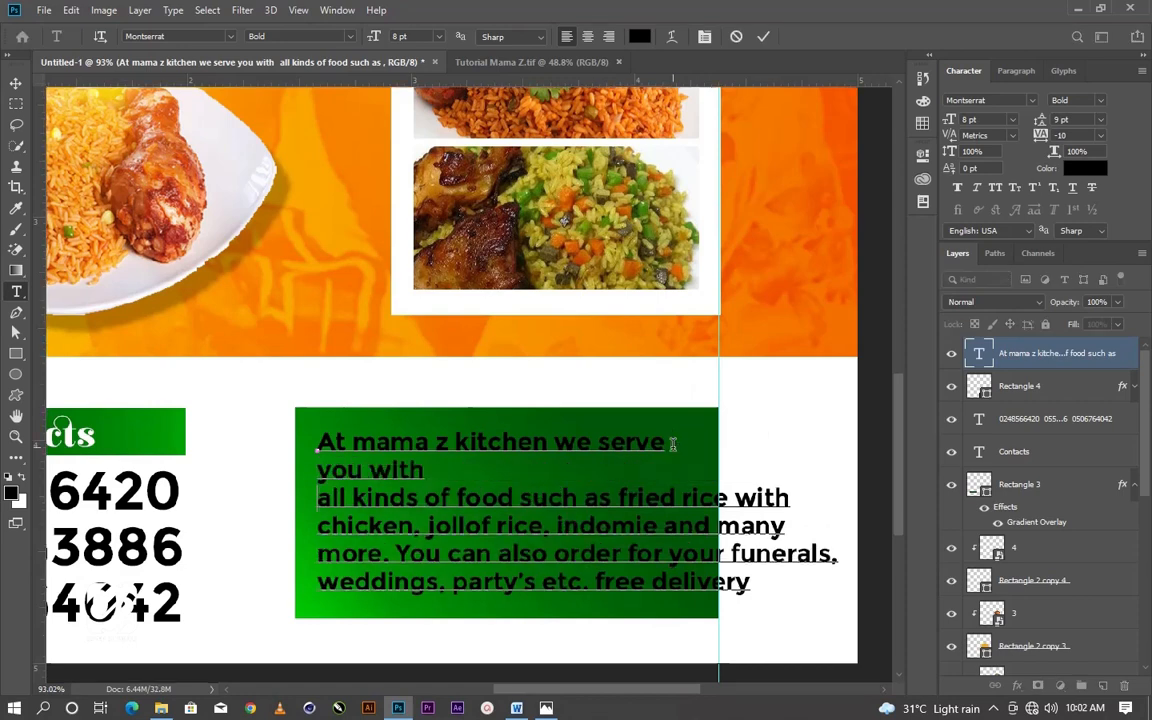
{"action": "key", "text": "End"}
{"action": "key", "text": "Delete"}
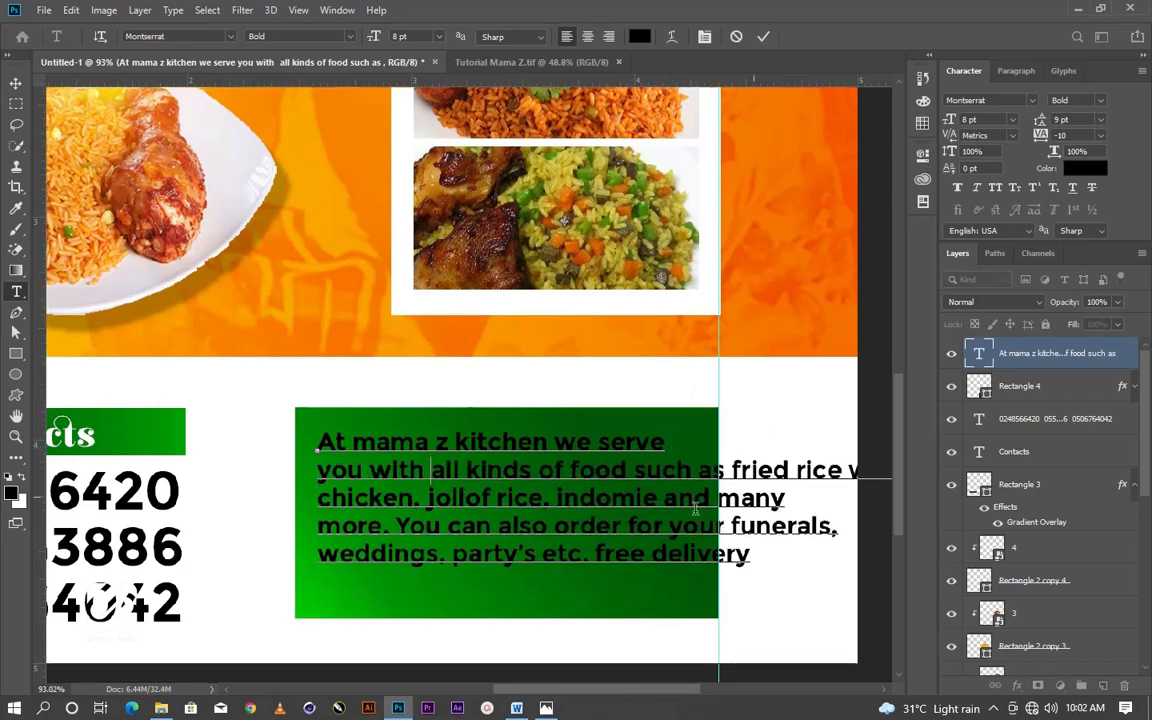
Rewrap the middle of the paragraph with line breaks after "such" and "chicken,", joining "as fried rice with" to "chicken,"
{"action": "left_click", "coordinate": [703, 470]}
{"action": "key", "text": "Return"}
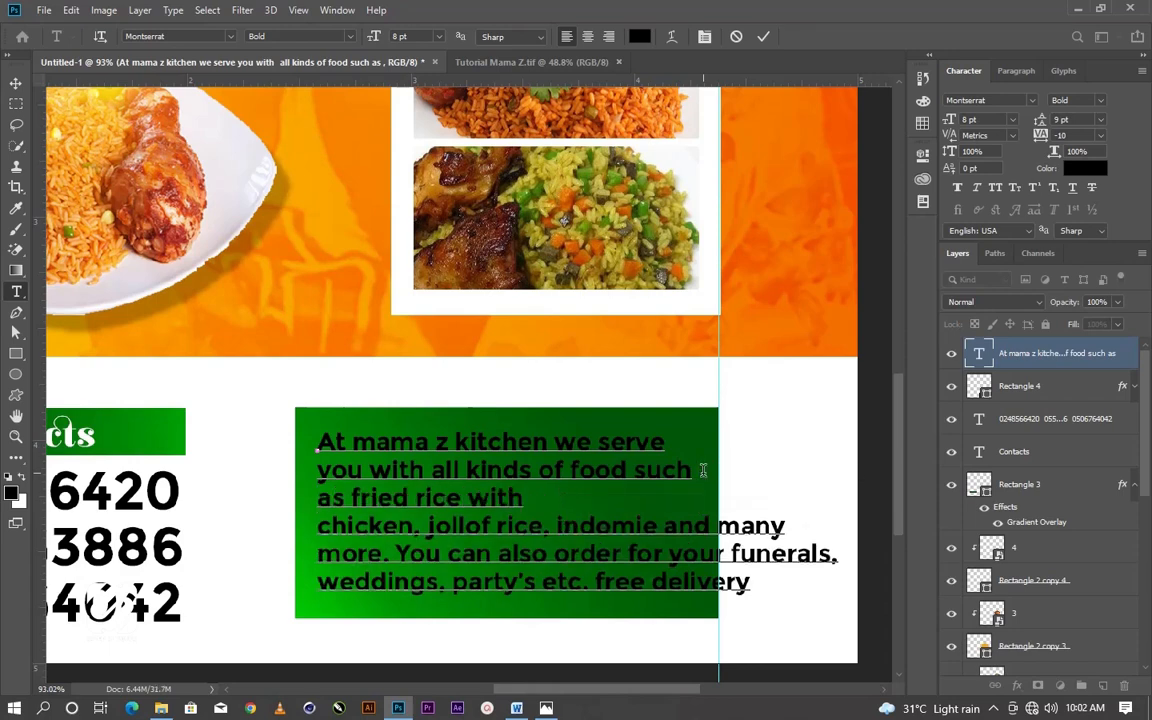
{"action": "left_click", "coordinate": [318, 527]}
{"action": "key", "text": "BackSpace"}
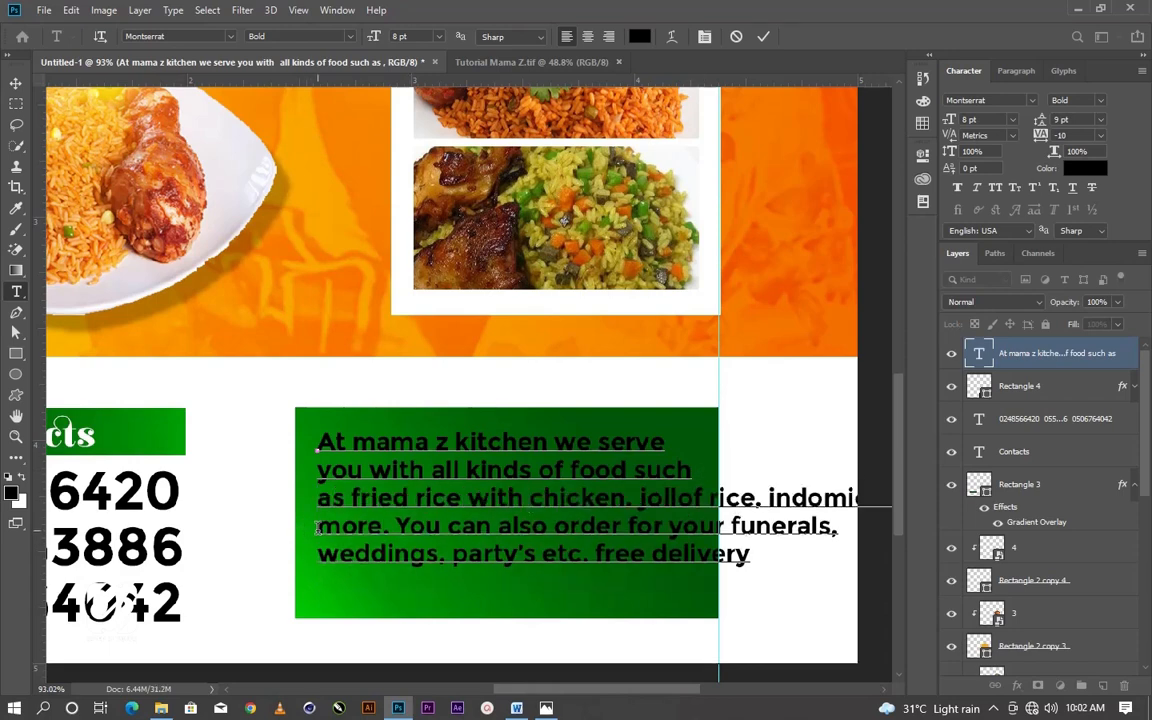
{"action": "left_click", "coordinate": [638, 498]}
{"action": "key", "text": "Return"}
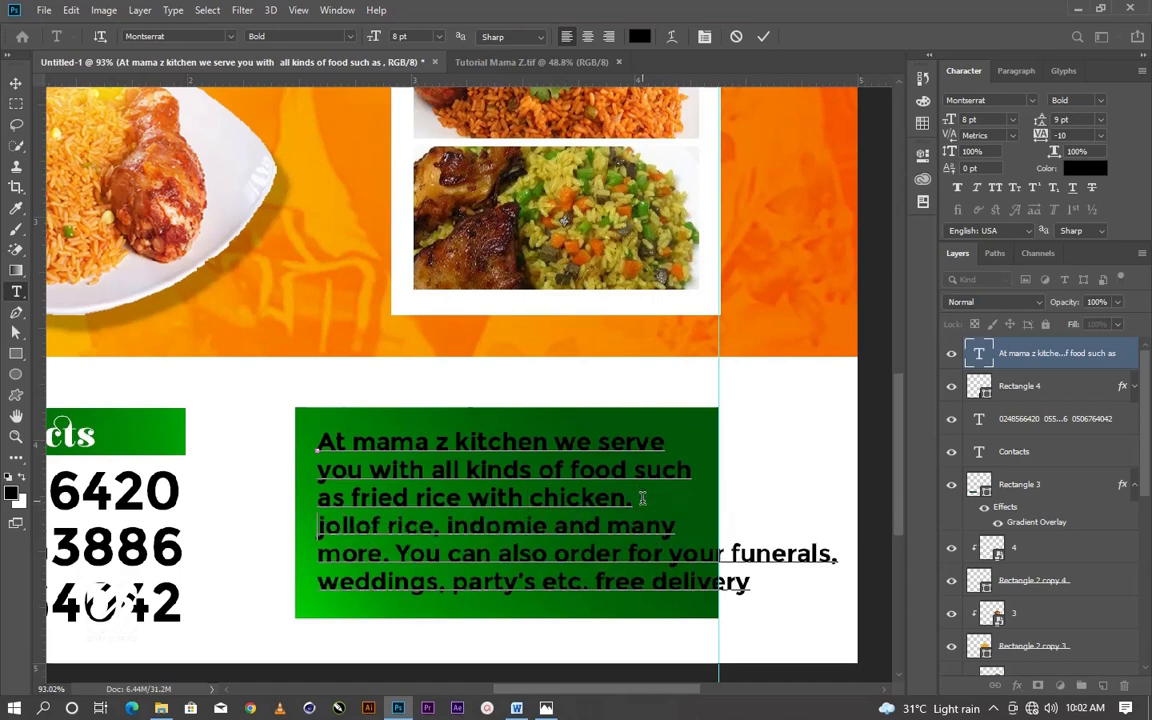
Break the line after "order for", join "weddings, party's etc." to "your funerals," and put "free delivery" on its own line
{"action": "left_click", "coordinate": [668, 555]}
{"action": "key", "text": "Return"}
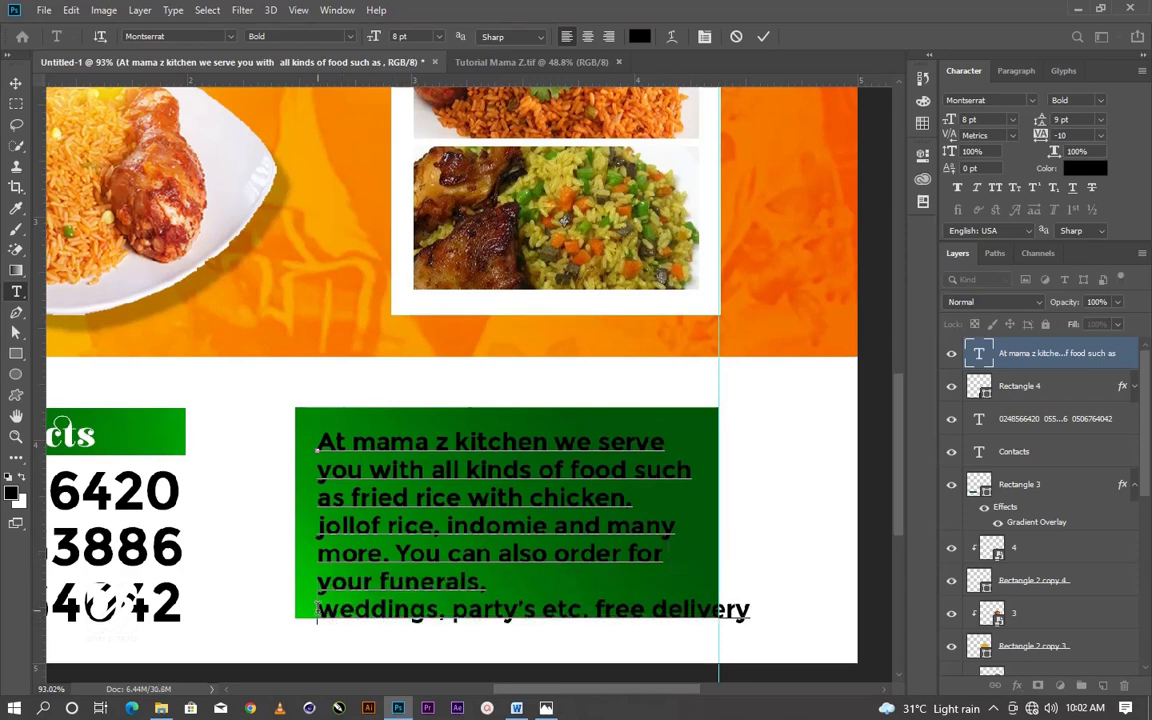
{"action": "left_click", "coordinate": [318, 610]}
{"action": "key", "text": "BackSpace"}
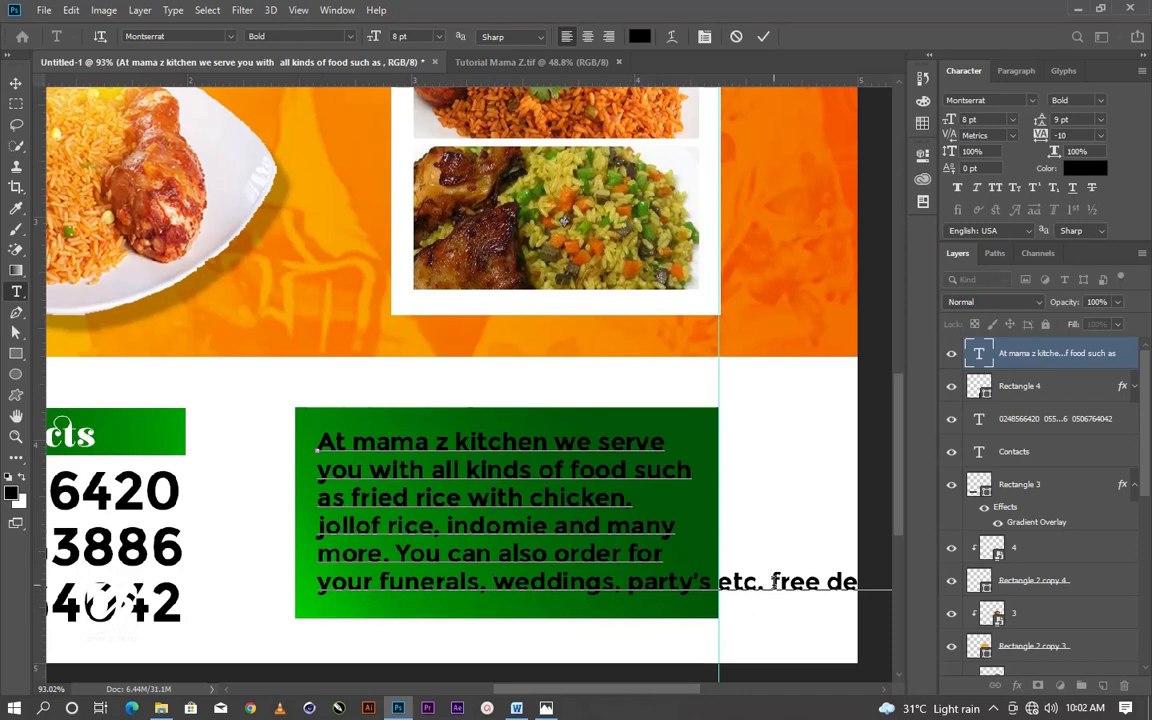
{"action": "left_click", "coordinate": [773, 582]}
{"action": "key", "text": "Return"}
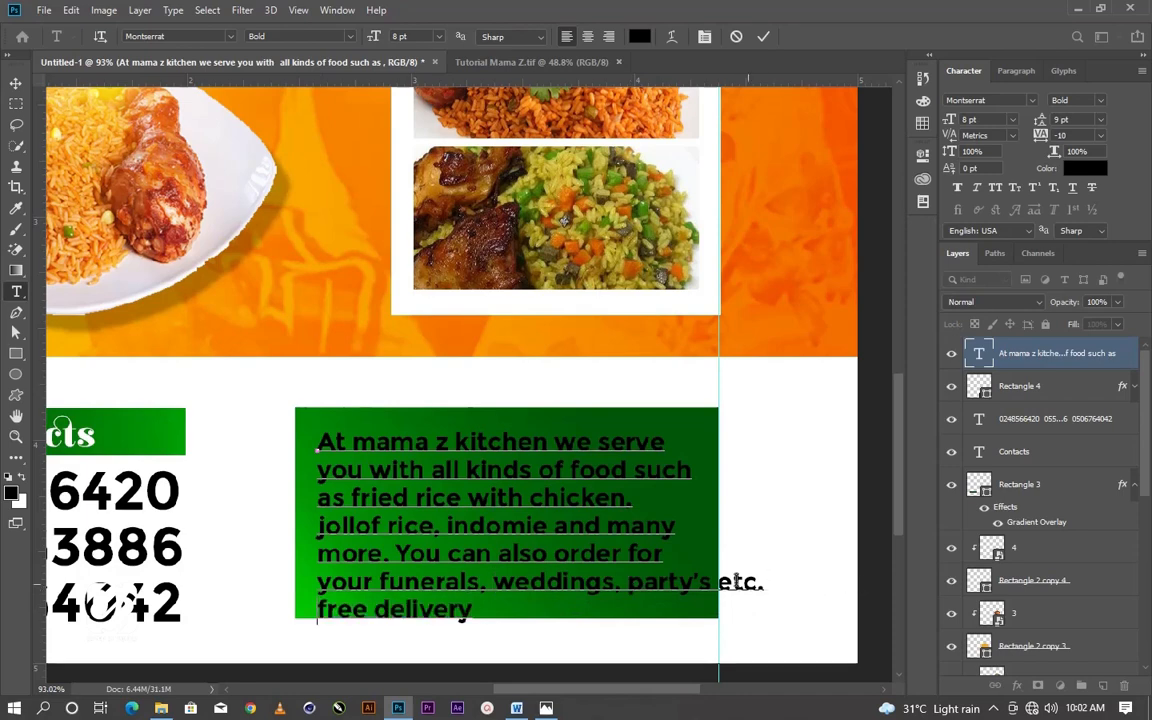
Finish editing the service paragraph and move it slightly up inside the green rectangle
{"action": "left_click", "coordinate": [765, 37]}
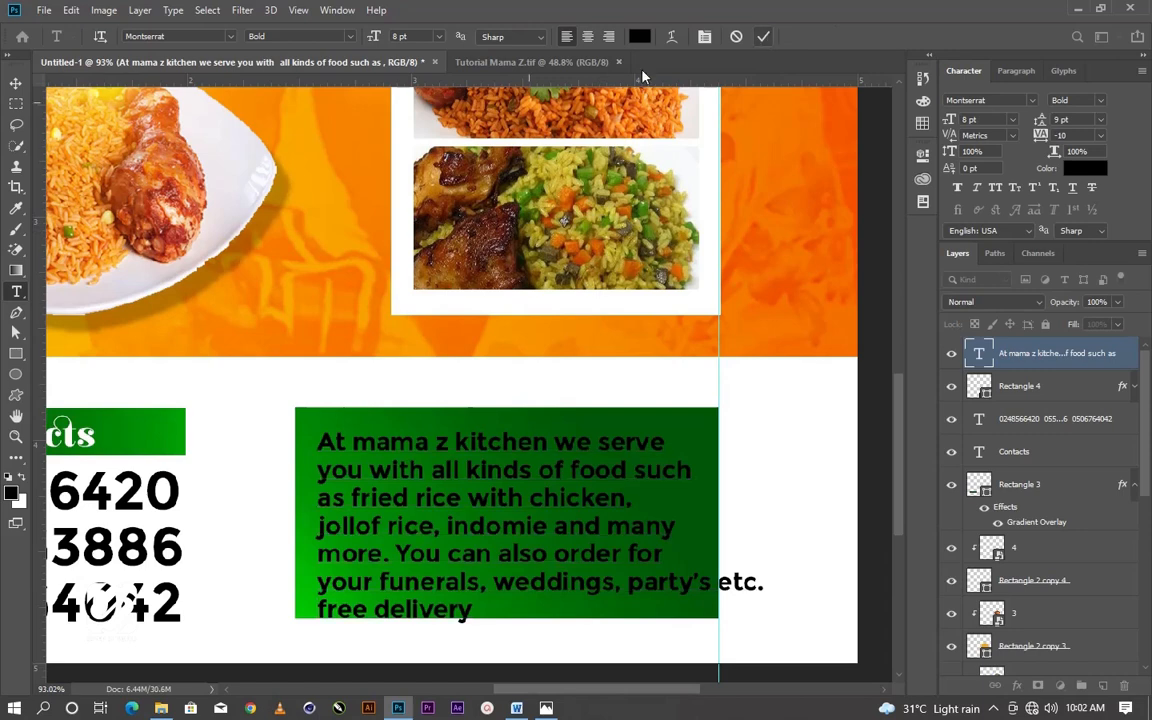
{"action": "left_click", "coordinate": [16, 83]}
{"action": "left_click_drag", "start_coordinate": [464, 476], "coordinate": [463, 463]}
Rewrap the paragraph so "jollof" ends the third line and "more." ends the fourth, with "You can also" starting the fifth
{"action": "key", "text": "t"}
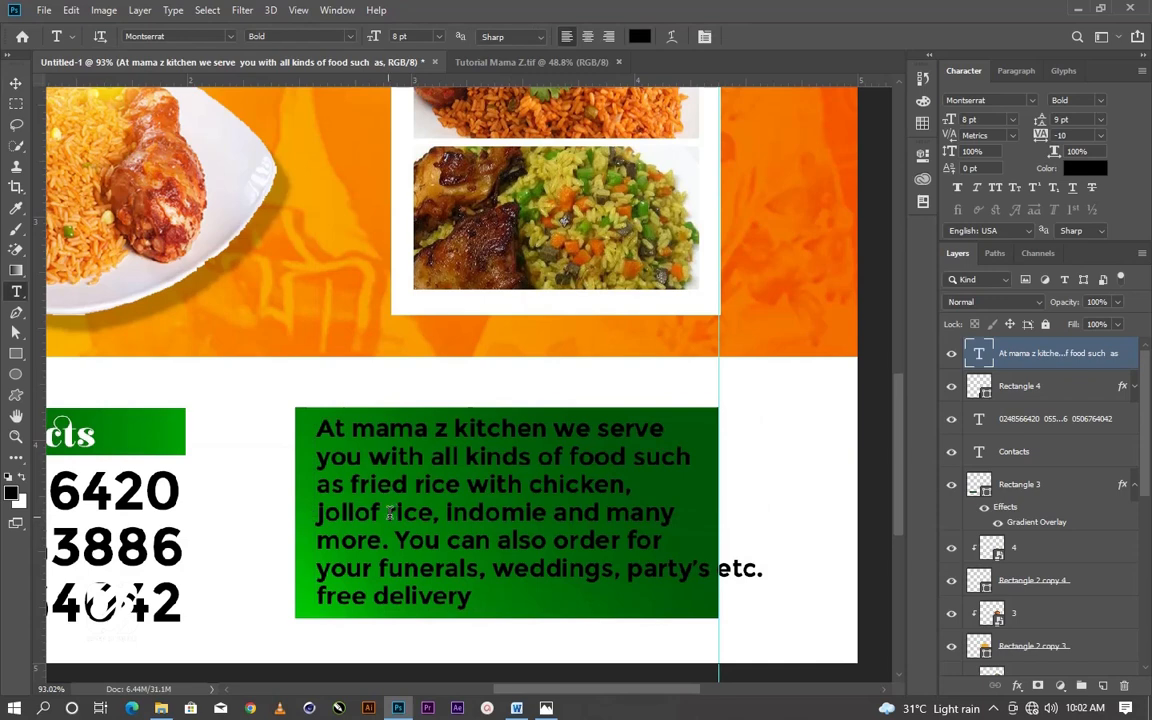
{"action": "left_click", "coordinate": [390, 513]}
{"action": "key", "text": "Return"}
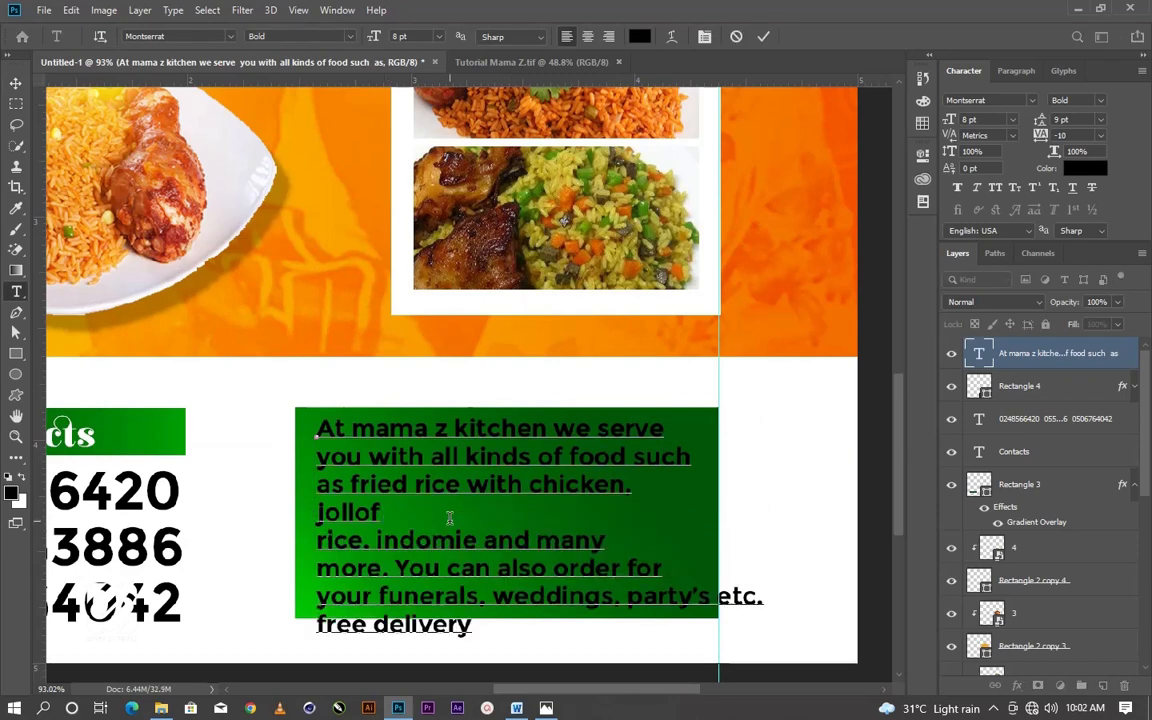
{"action": "key", "text": "BackSpace"}
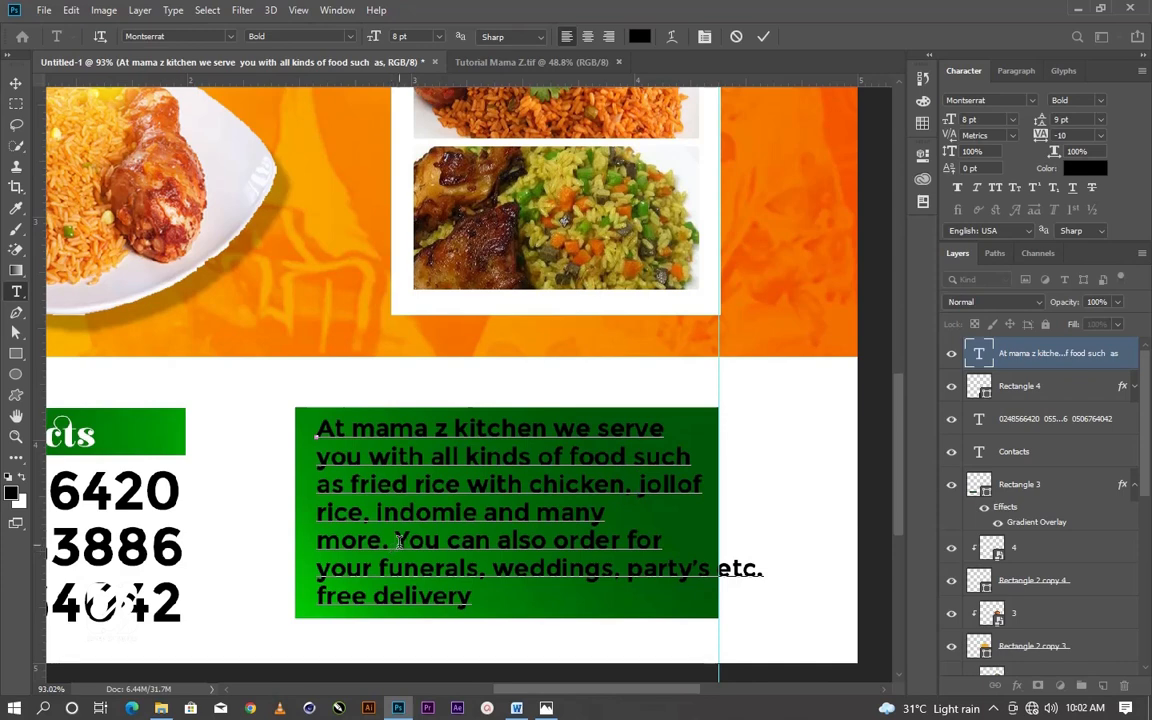
{"action": "left_click", "coordinate": [398, 541]}
{"action": "key", "text": "Return"}
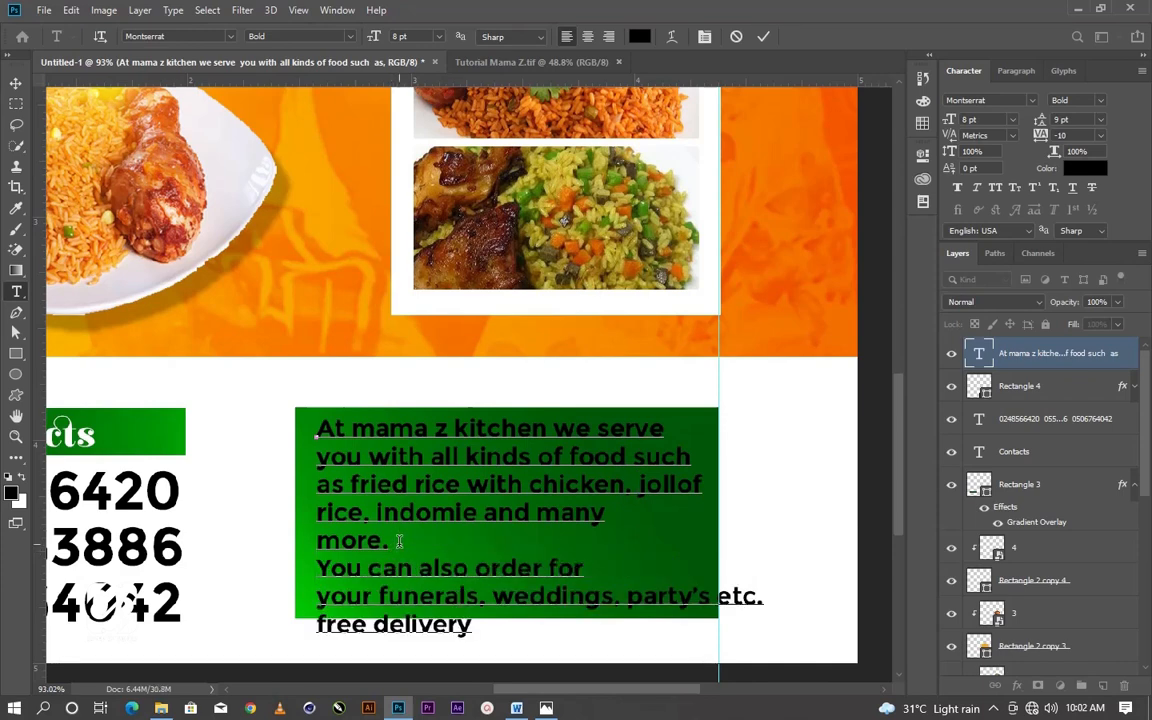
{"action": "key", "text": "BackSpace"}
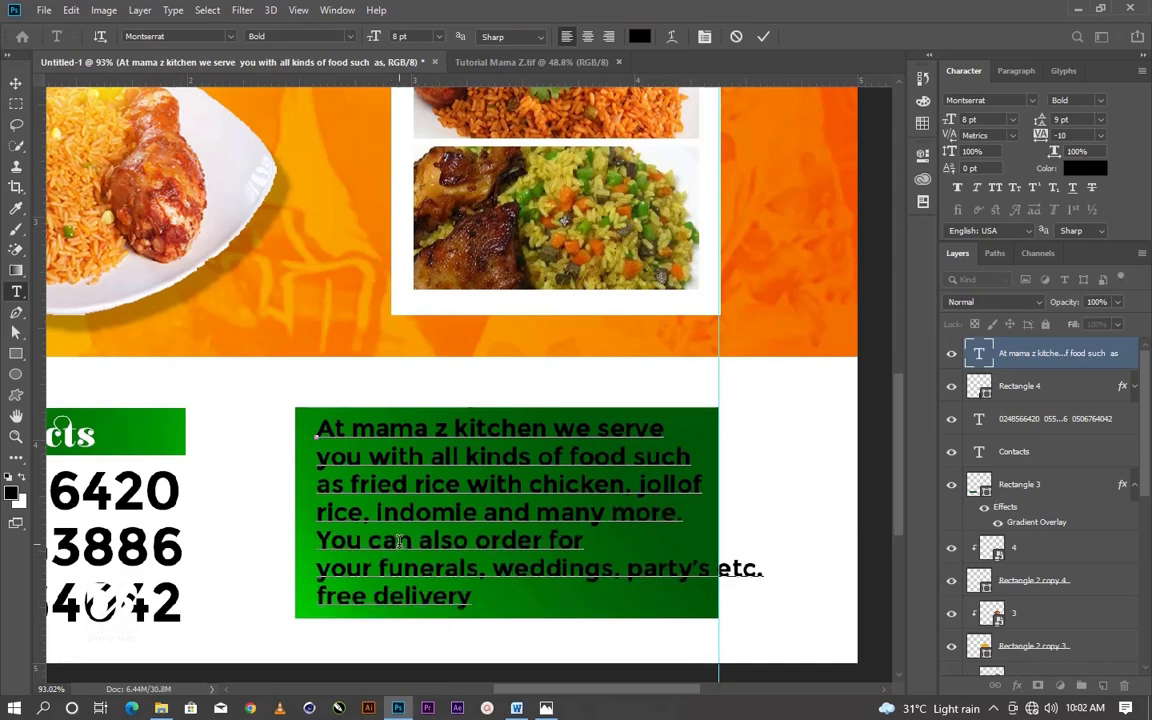
Rewrap the paragraph's lower lines as "You can also order for your" and "funerals, weddings, party's etc."
{"action": "left_click", "coordinate": [486, 569]}
{"action": "key", "text": "Return"}
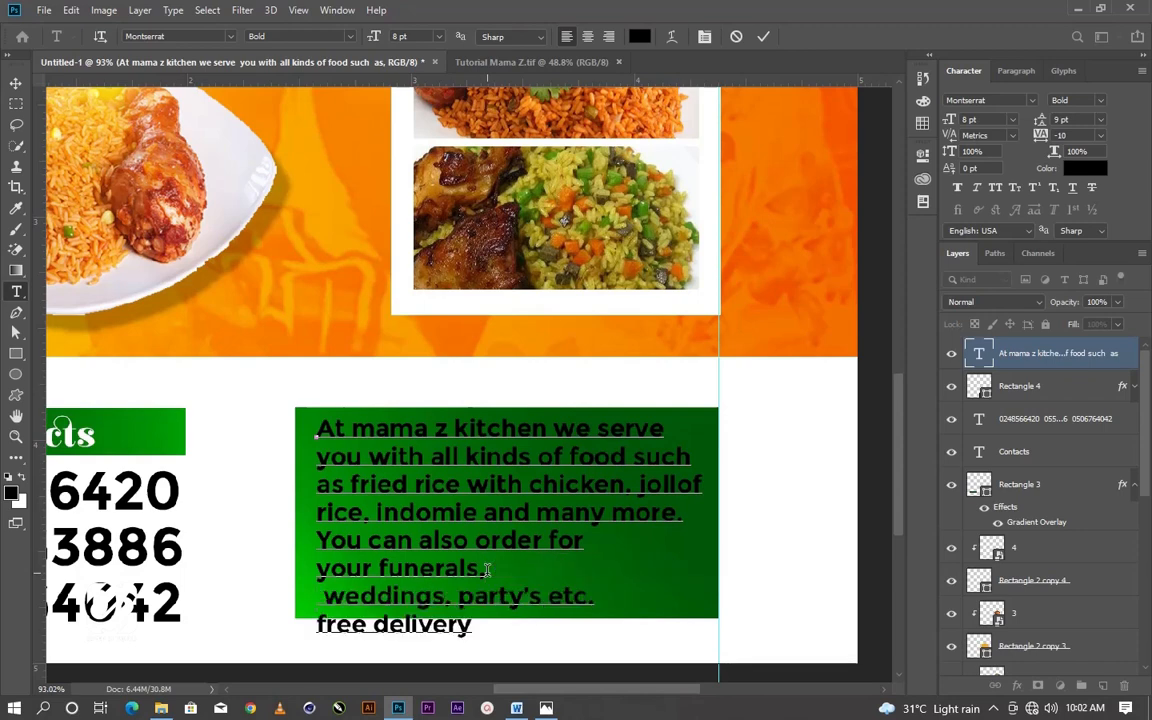
{"action": "key", "text": "Delete"}
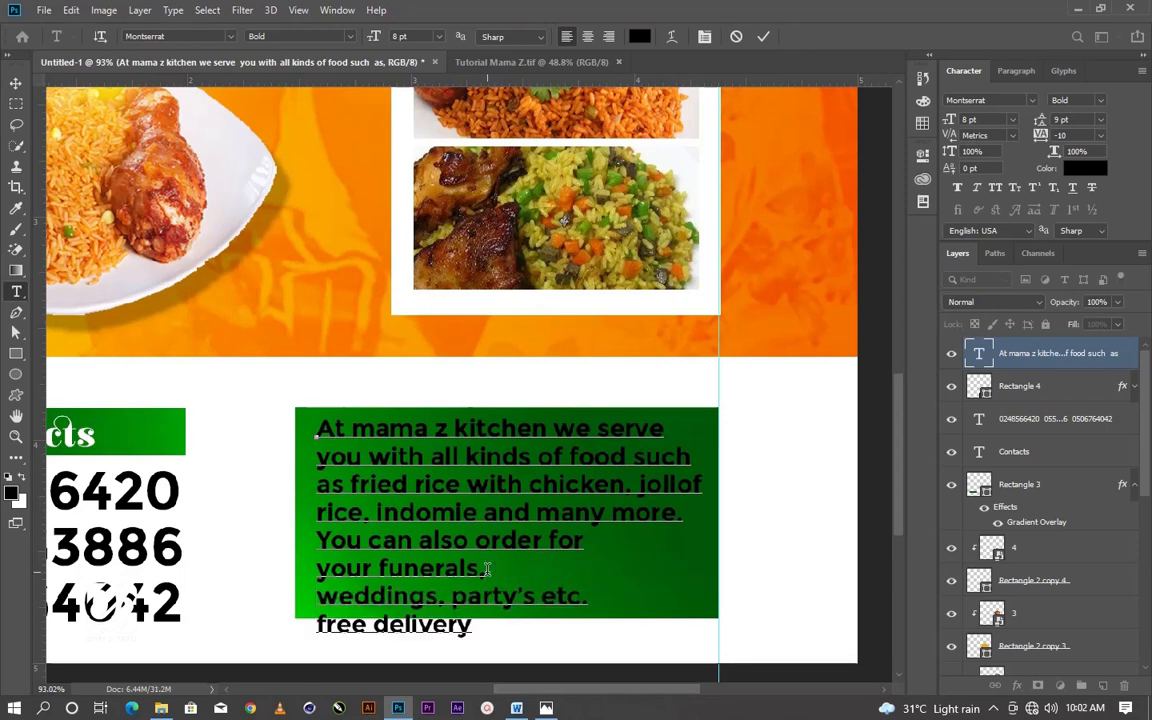
{"action": "left_click", "coordinate": [632, 540]}
{"action": "key", "text": "Delete"}
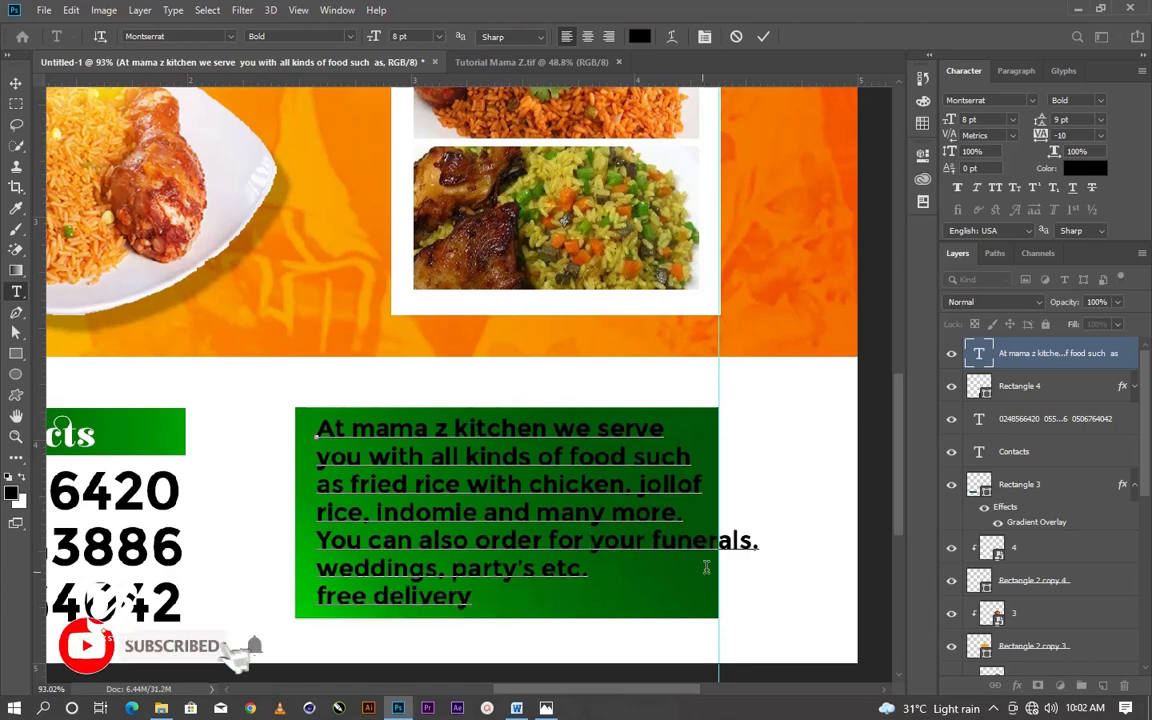
{"action": "left_click", "coordinate": [652, 540]}
{"action": "key", "text": "Return"}
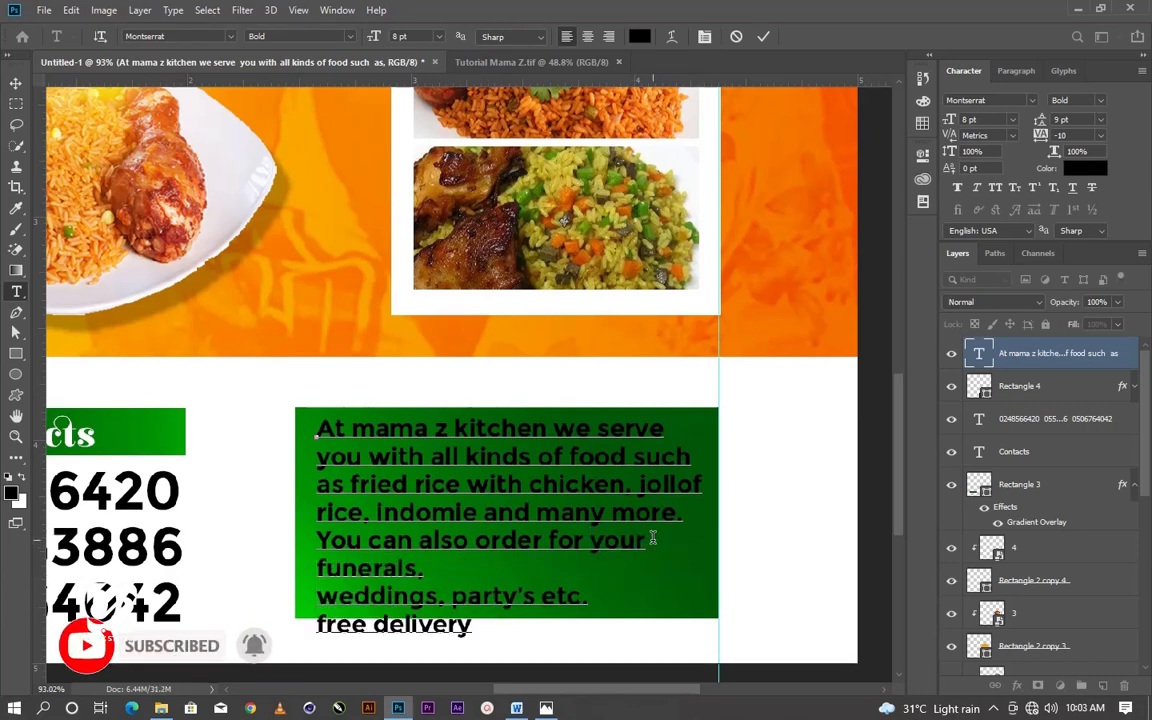
{"action": "key", "text": "End"}
{"action": "key", "text": "Delete"}
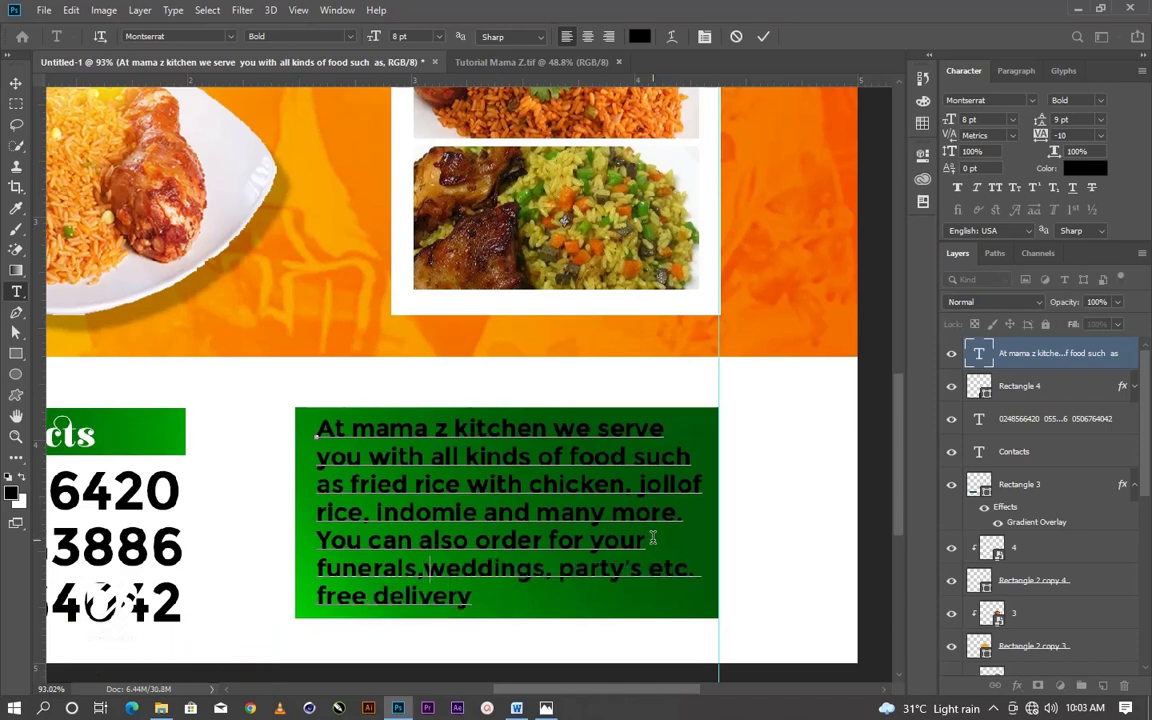
{"action": "left_click", "coordinate": [762, 38]}
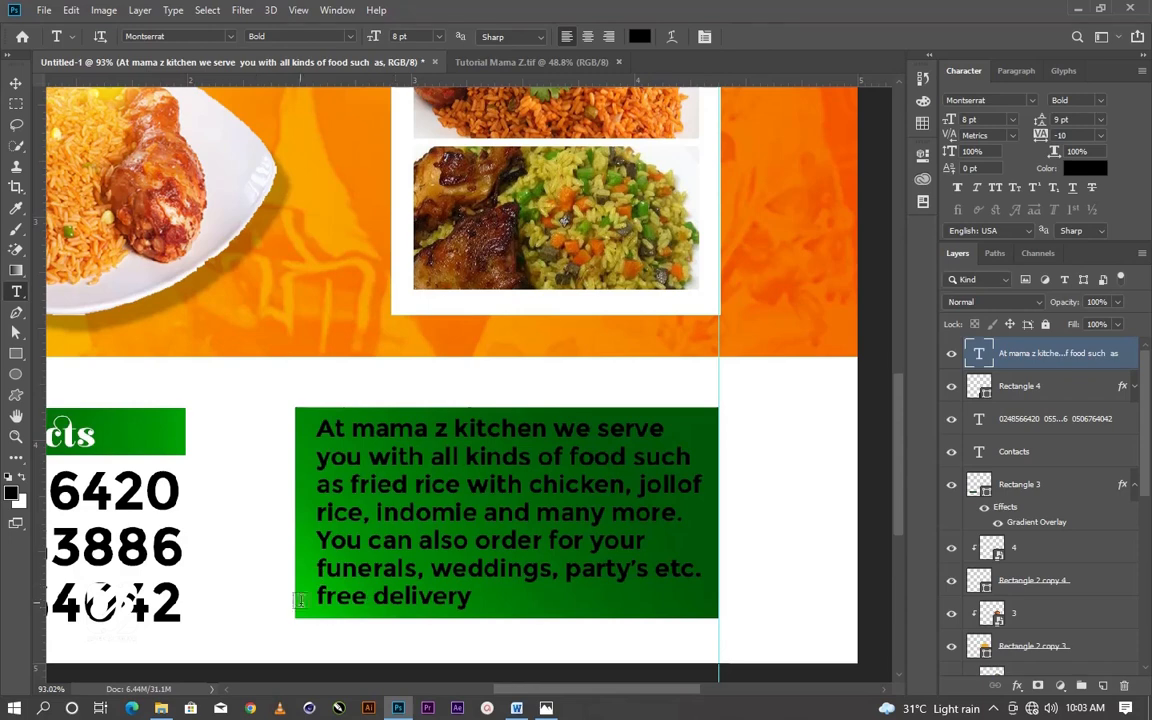
Apply All Caps to the first letters of "free" and "delivery" so the last line reads "Free Delivery"
{"action": "left_click_drag", "start_coordinate": [317, 597], "coordinate": [328, 597]}
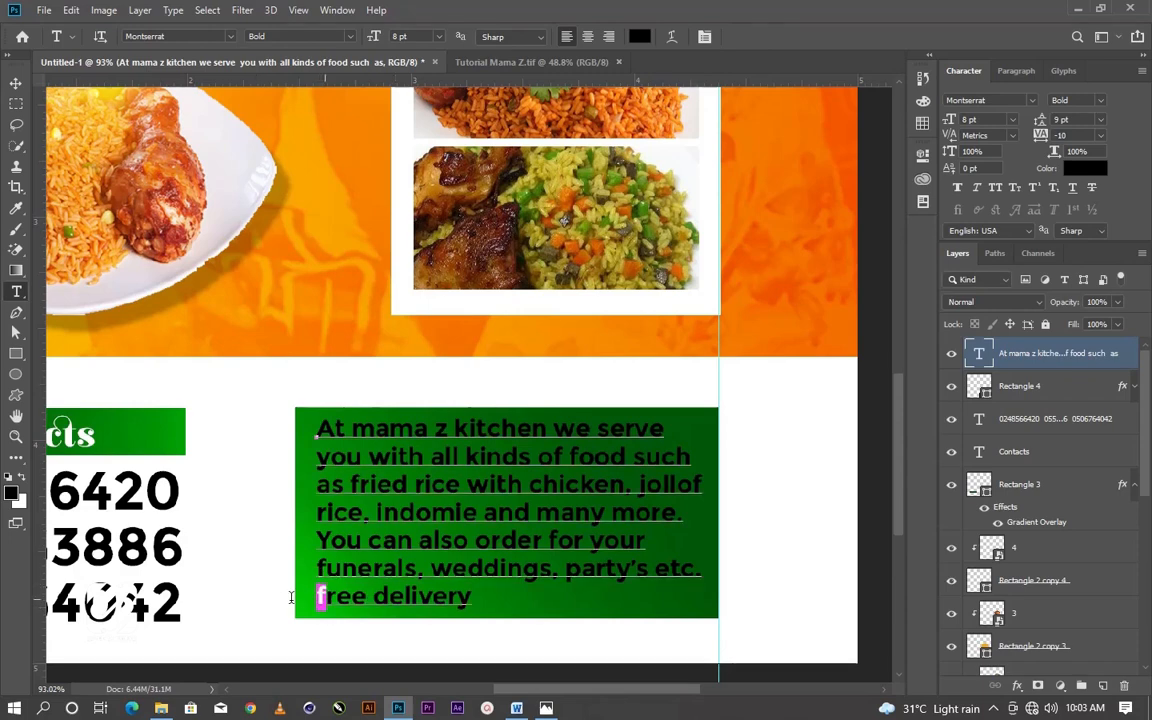
{"action": "left_click", "coordinate": [997, 188]}
{"action": "left_click", "coordinate": [762, 37]}
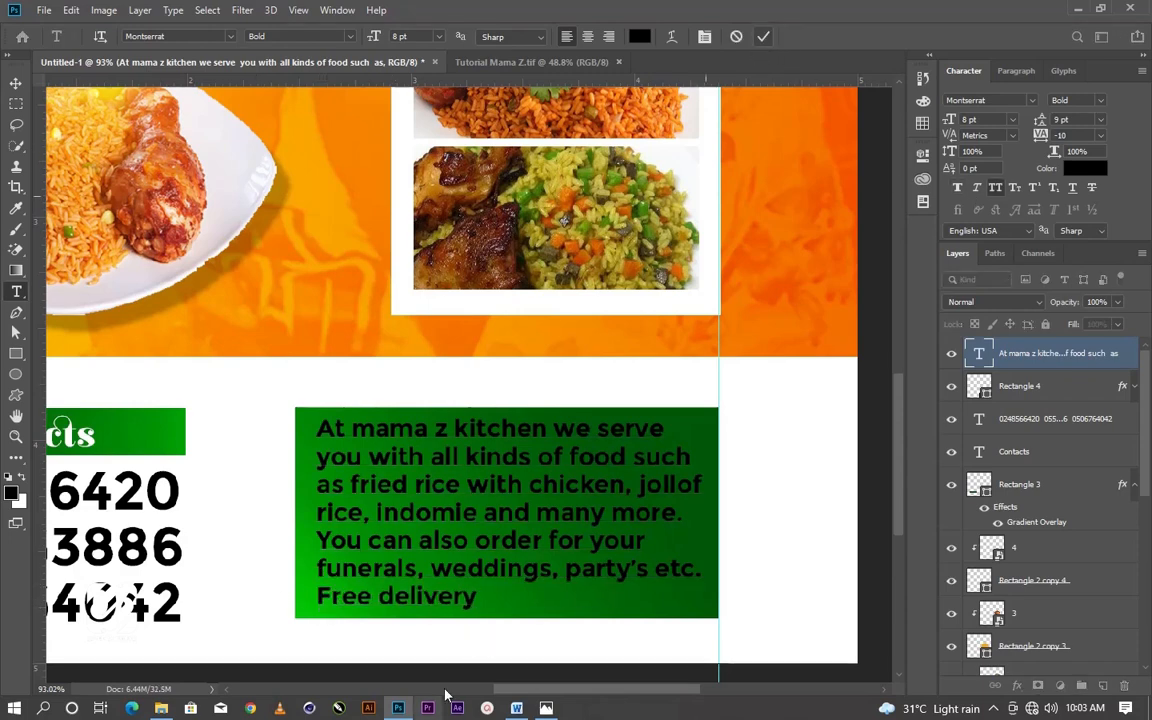
{"action": "left_click_drag", "start_coordinate": [394, 594], "coordinate": [379, 594]}
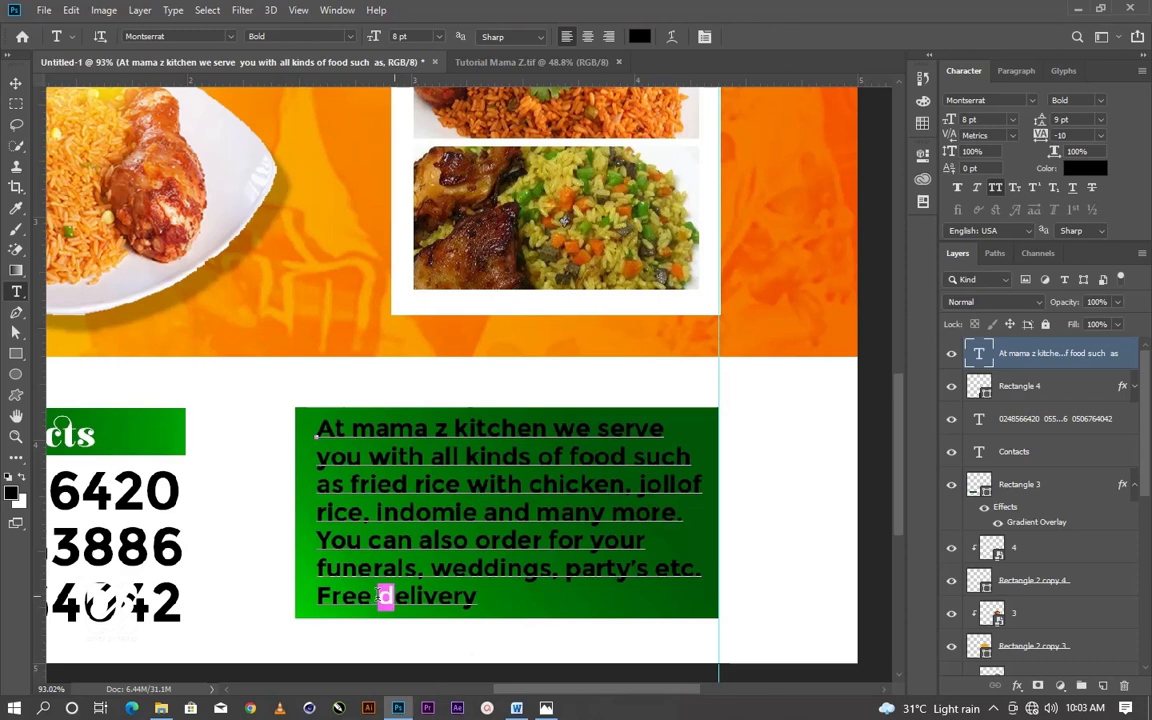
{"action": "left_click", "coordinate": [995, 188]}
{"action": "left_click", "coordinate": [310, 99]}
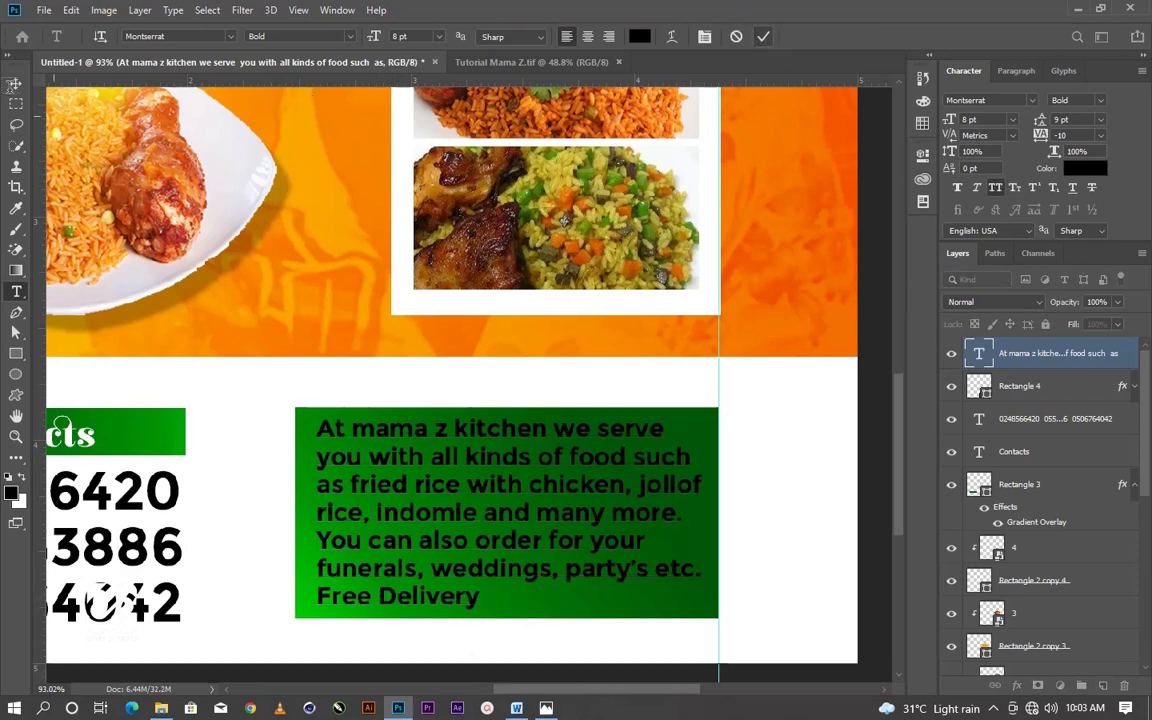
Change the service paragraph's text color to white and deselect it
{"action": "left_click", "coordinate": [15, 83]}
{"action": "left_click", "coordinate": [1095, 170]}
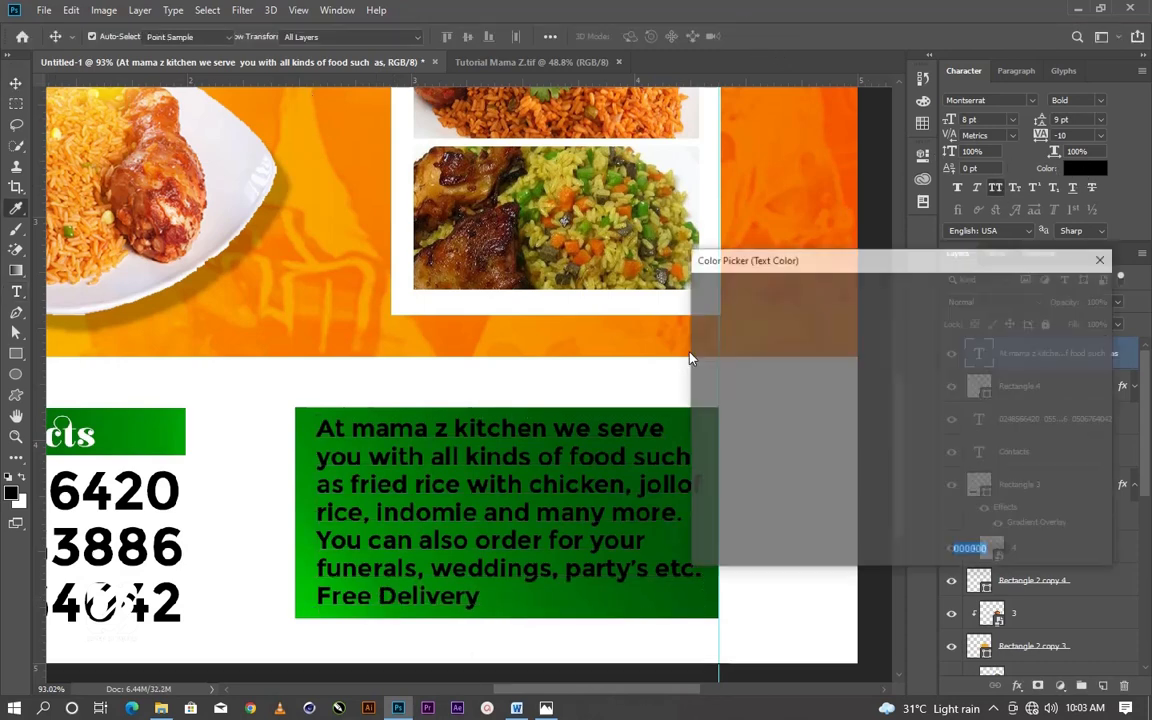
{"action": "left_click", "coordinate": [606, 383]}
{"action": "left_click", "coordinate": [1056, 291]}
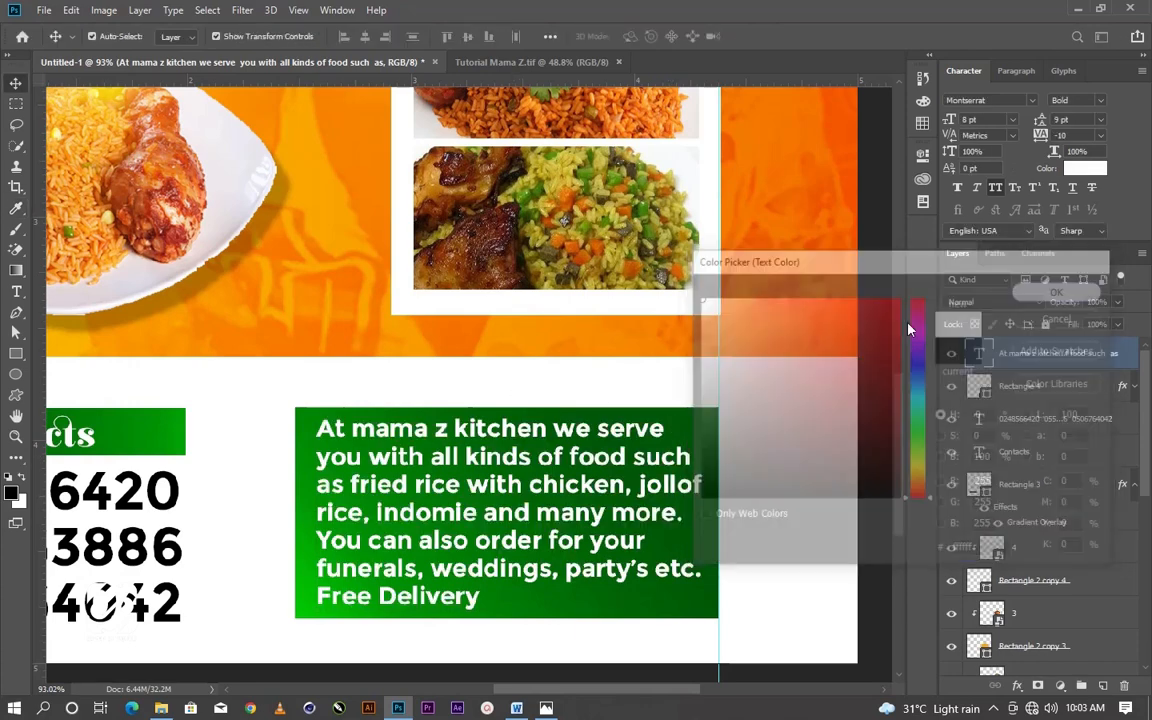
{"action": "left_click", "coordinate": [829, 428]}
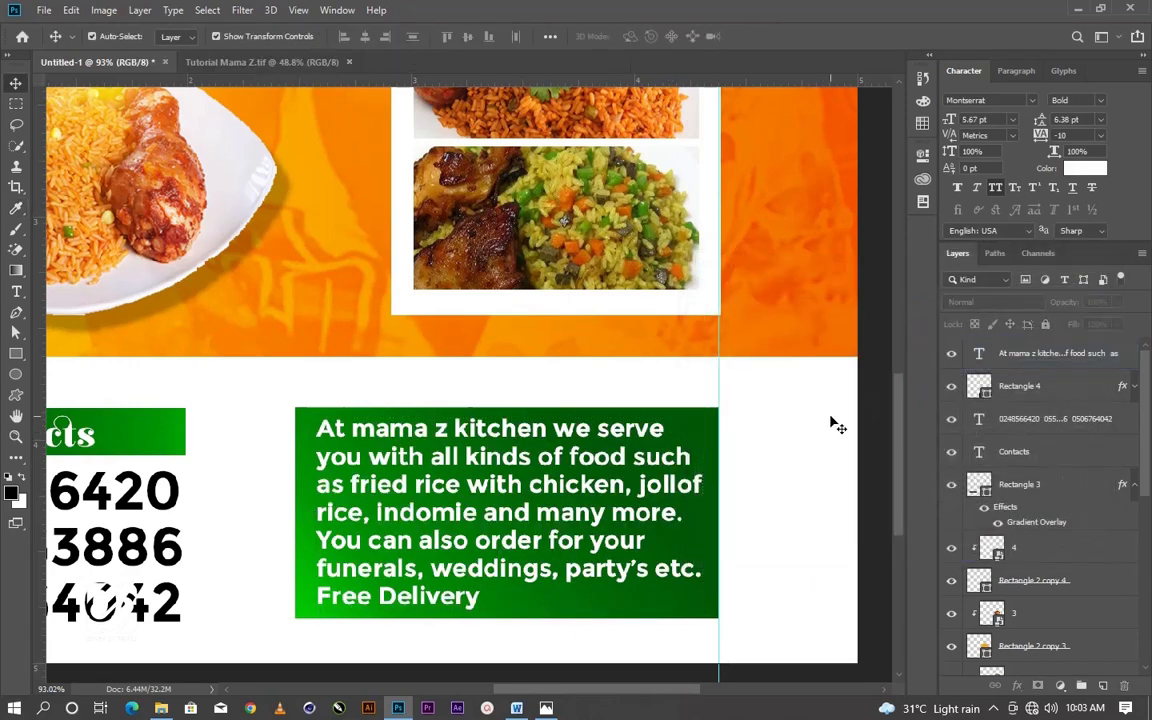
Fit the whole flyer on screen and clear all guides
{"action": "key", "text": "ctrl+0"}
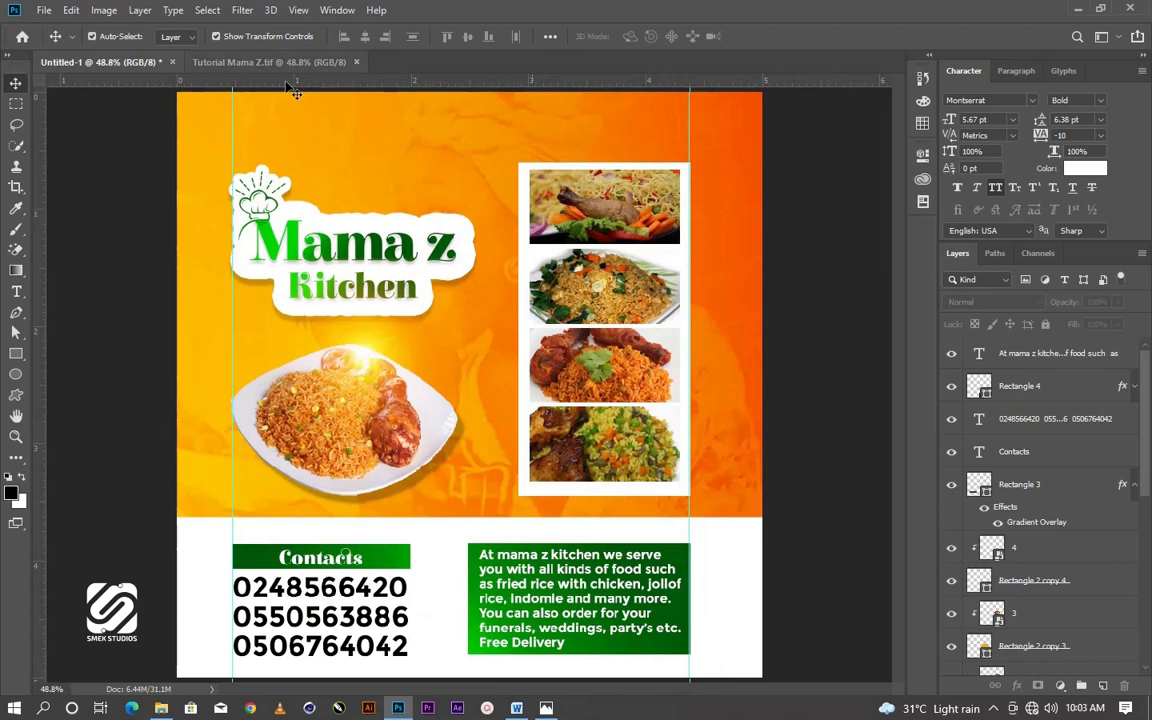
{"action": "left_click", "coordinate": [298, 10]}
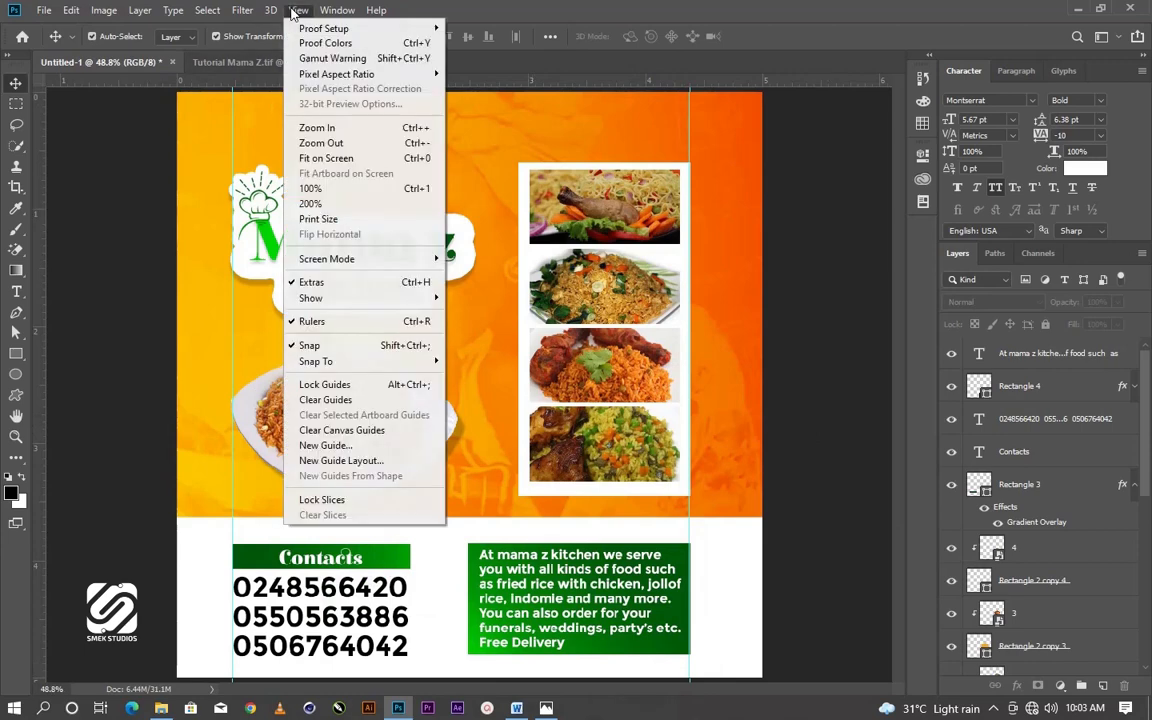
{"action": "left_click", "coordinate": [352, 401]}
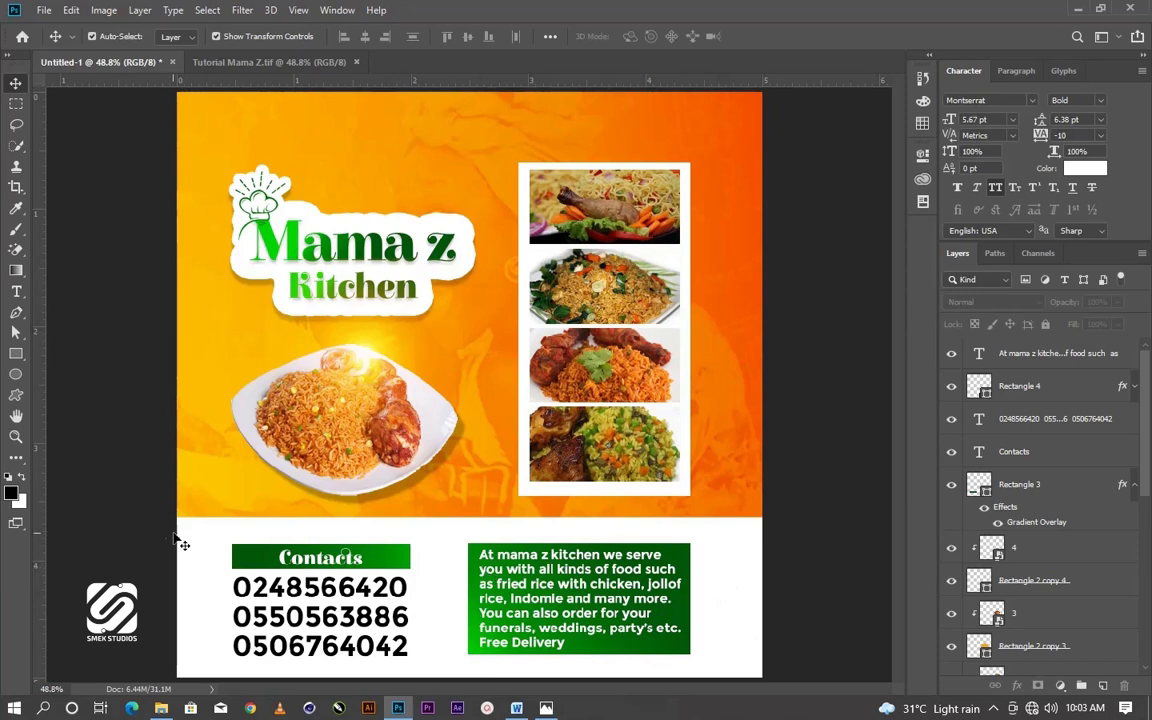
{"action": "left_click_drag", "start_coordinate": [168, 533], "coordinate": [753, 548]}
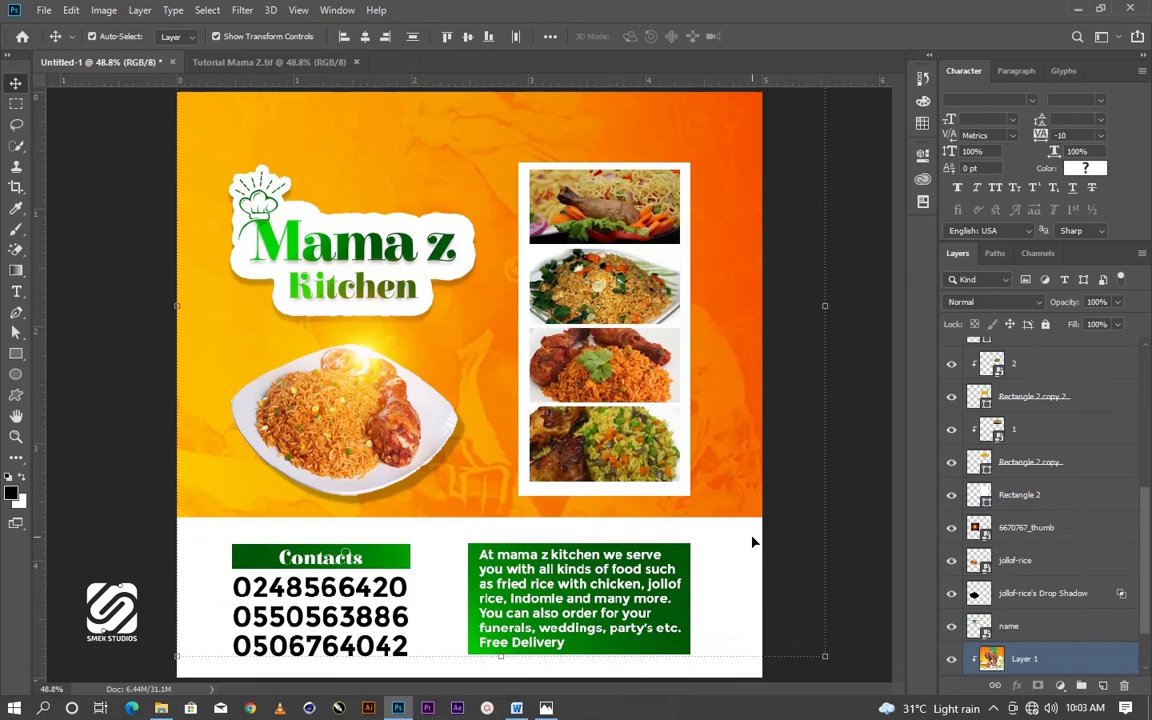
{"action": "left_click", "coordinate": [1052, 662]}
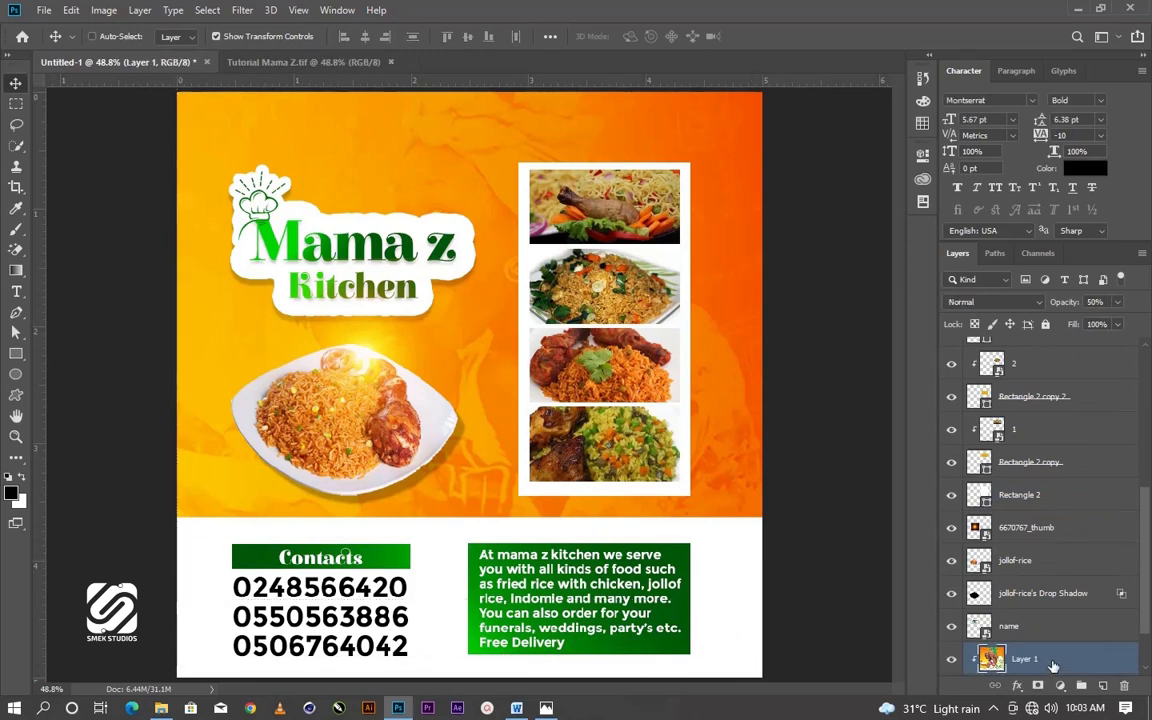
{"action": "left_click", "coordinate": [1052, 662], "text": "ctrl"}
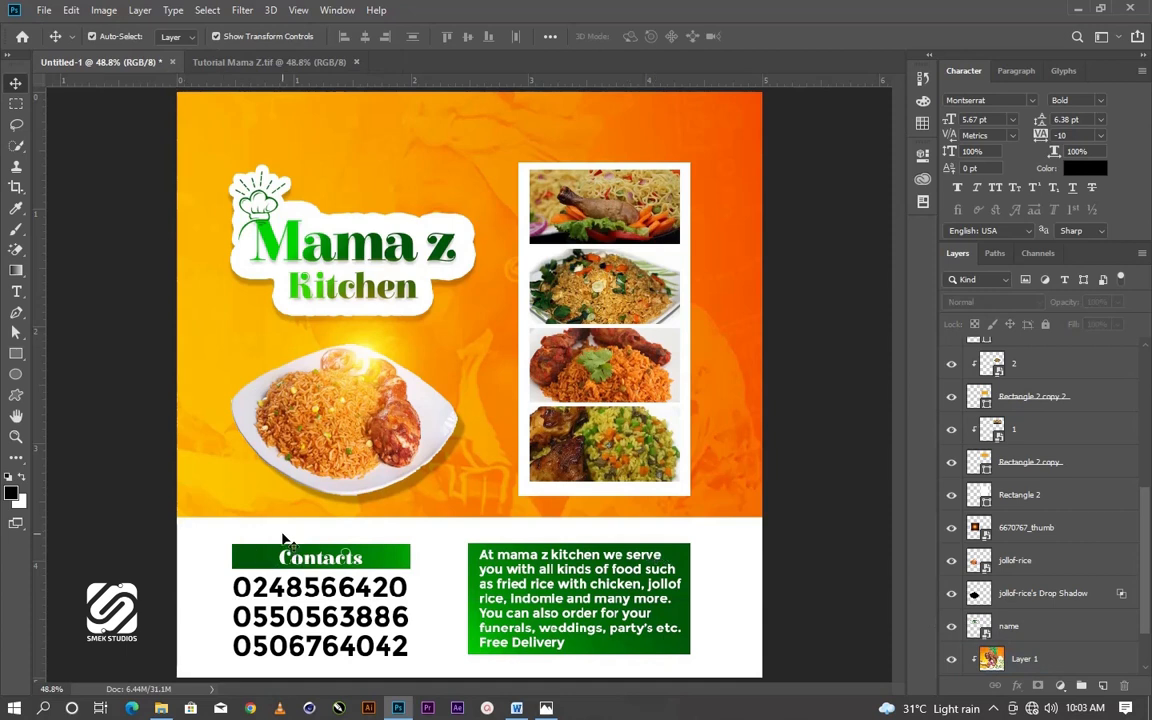
Select the Contacts heading, its green bar and the phone numbers without Layer 1, and move them slightly up
{"action": "left_click_drag", "start_coordinate": [275, 538], "coordinate": [296, 672]}
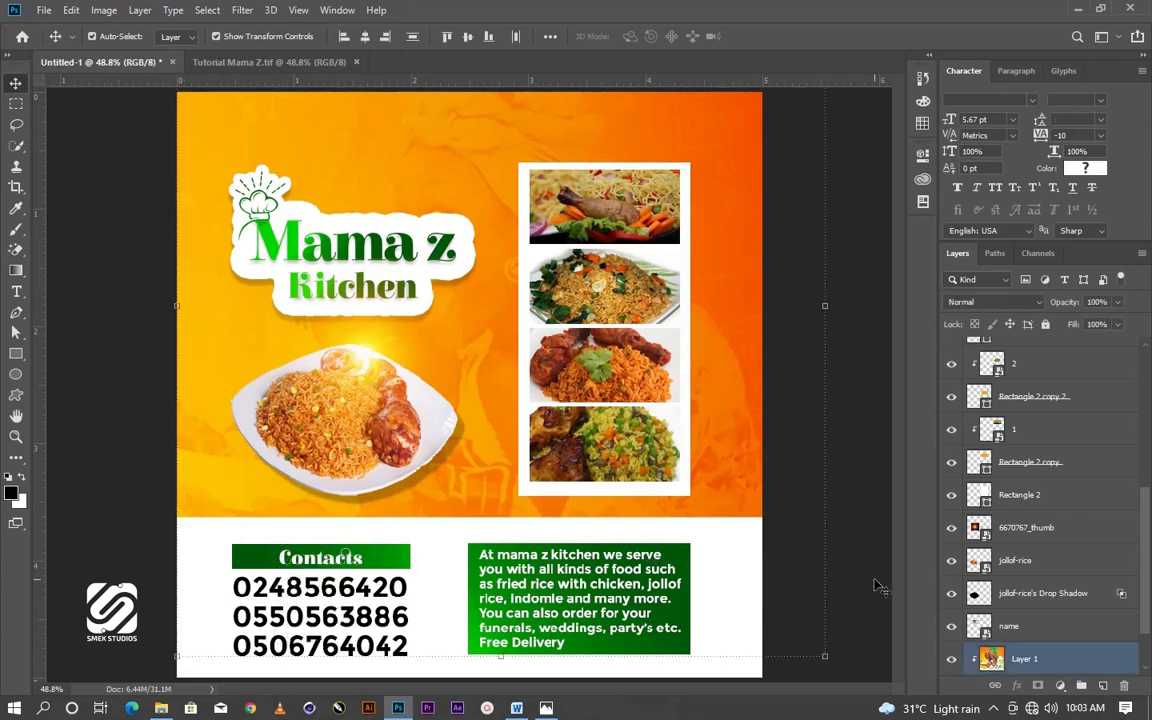
{"action": "scroll", "coordinate": [1053, 557], "scroll_direction": "up", "scroll_amount": 5}
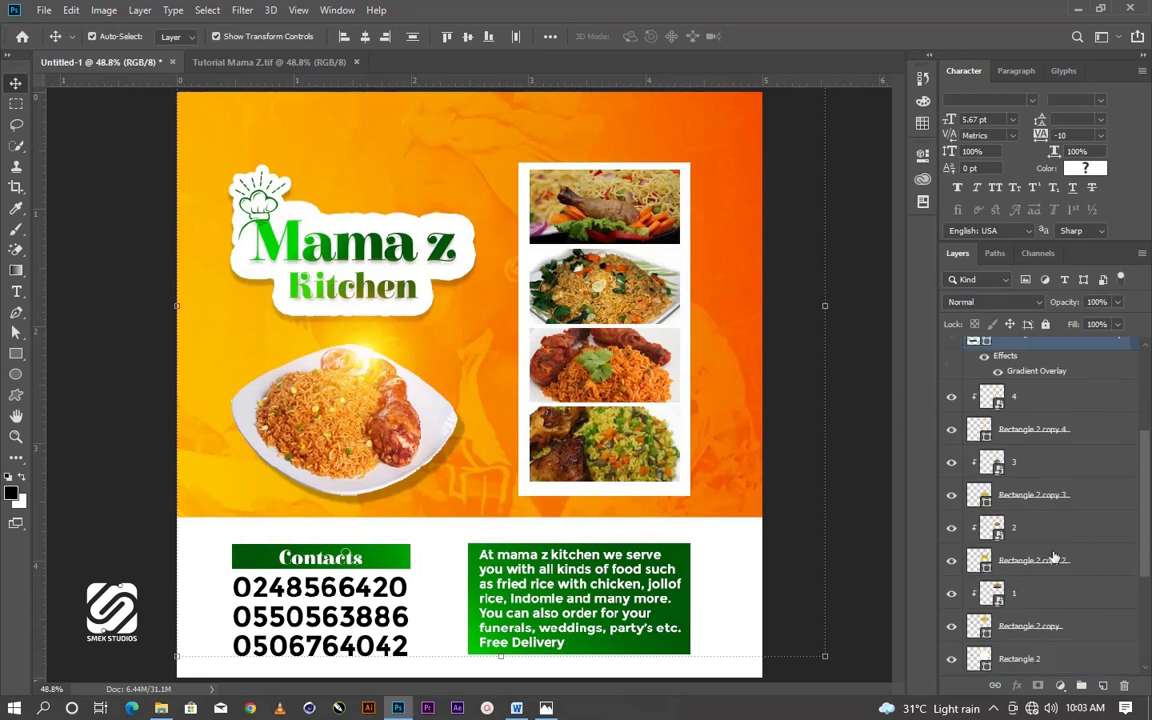
{"action": "scroll", "coordinate": [1053, 557], "scroll_direction": "down", "scroll_amount": 5}
{"action": "scroll", "coordinate": [1018, 596], "scroll_direction": "down", "scroll_amount": 1}
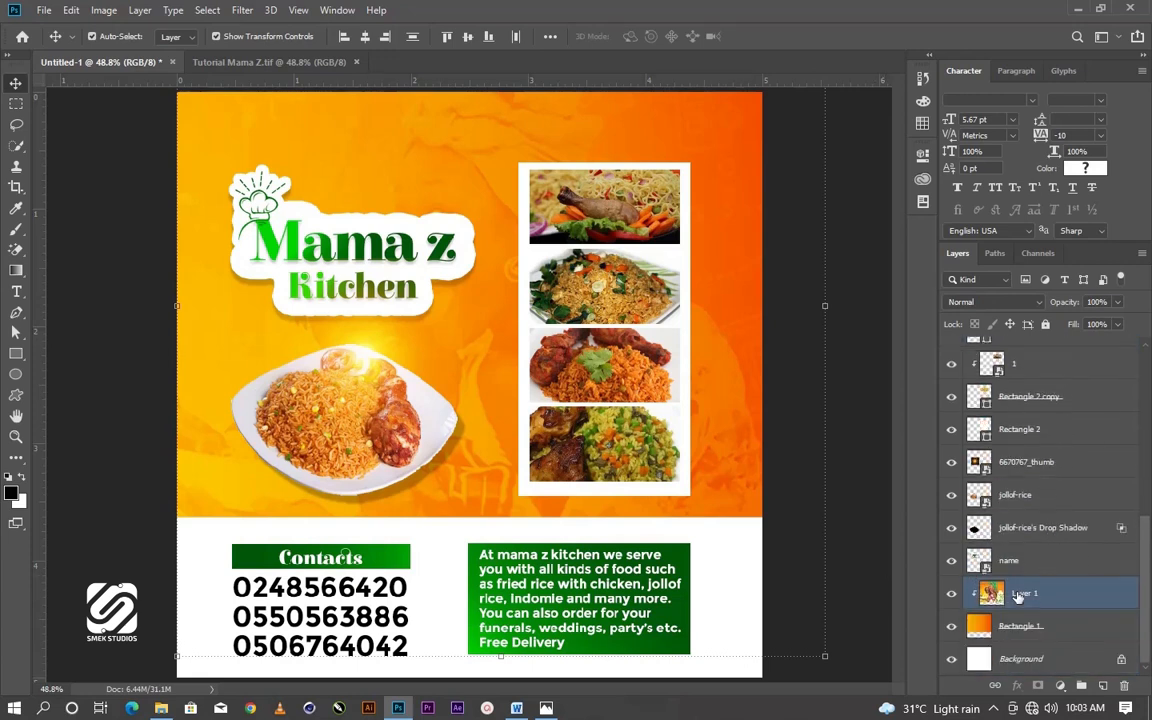
{"action": "key", "text": "ctrl"}
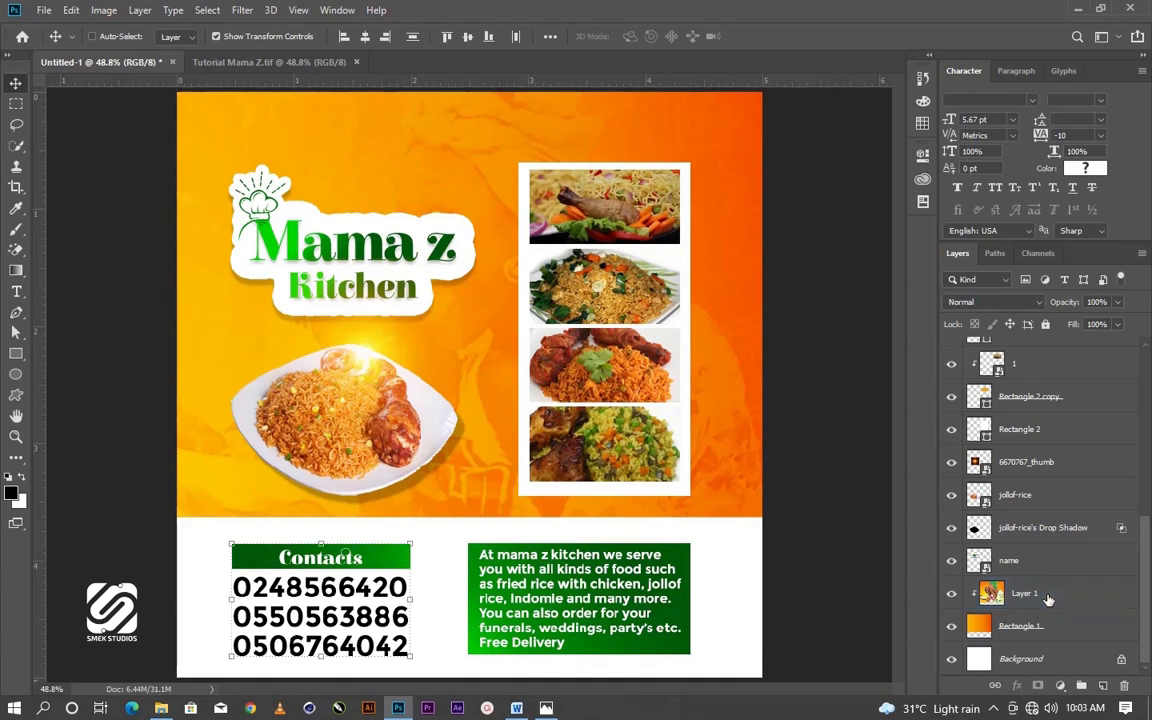
{"action": "left_click", "coordinate": [352, 526]}
{"action": "left_click_drag", "start_coordinate": [369, 568], "coordinate": [371, 563]}
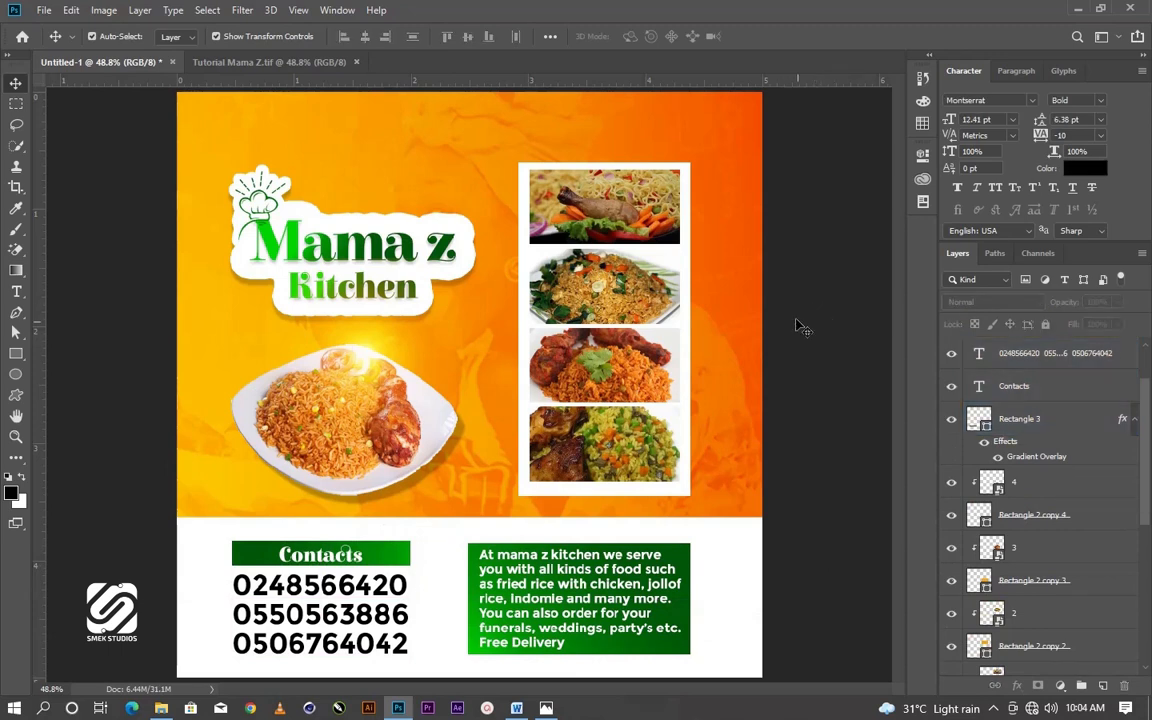
Save the flyer as the TIFF file Untitled-1 in Works (D:) with layers, JPEG compression at quality 10 and RLE layer compression
{"action": "key", "text": "ctrl+s"}
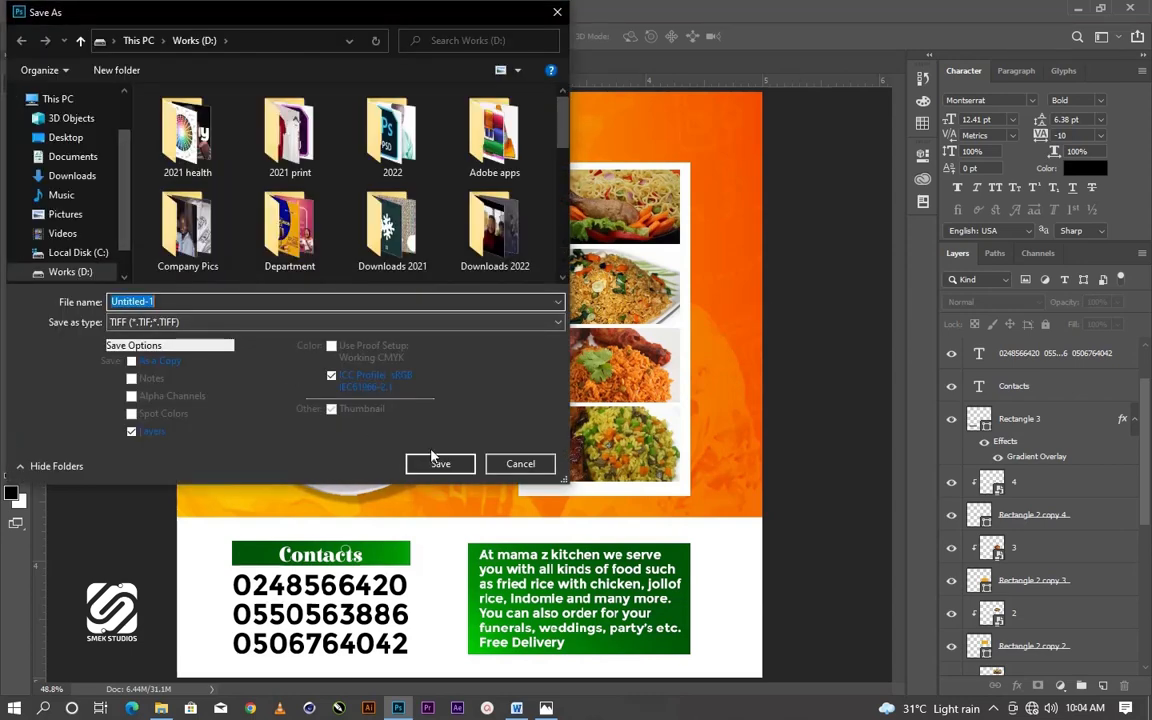
{"action": "left_click", "coordinate": [438, 468]}
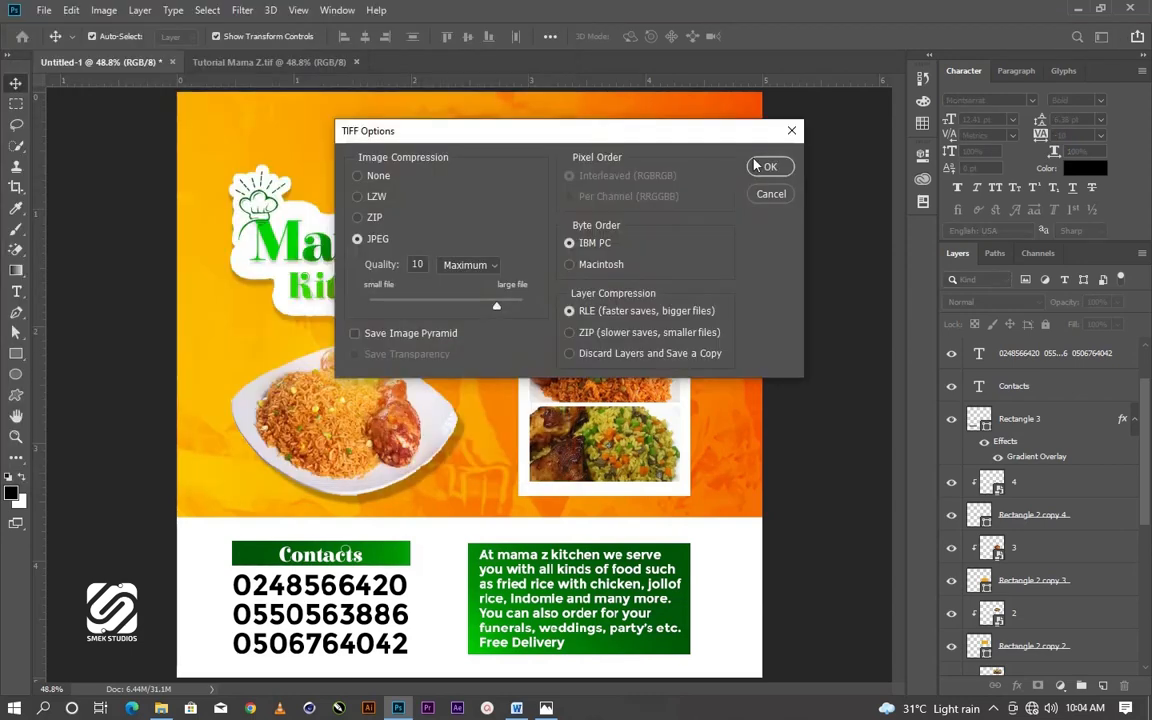
{"action": "left_click", "coordinate": [770, 167]}
{"action": "left_click", "coordinate": [442, 267]}
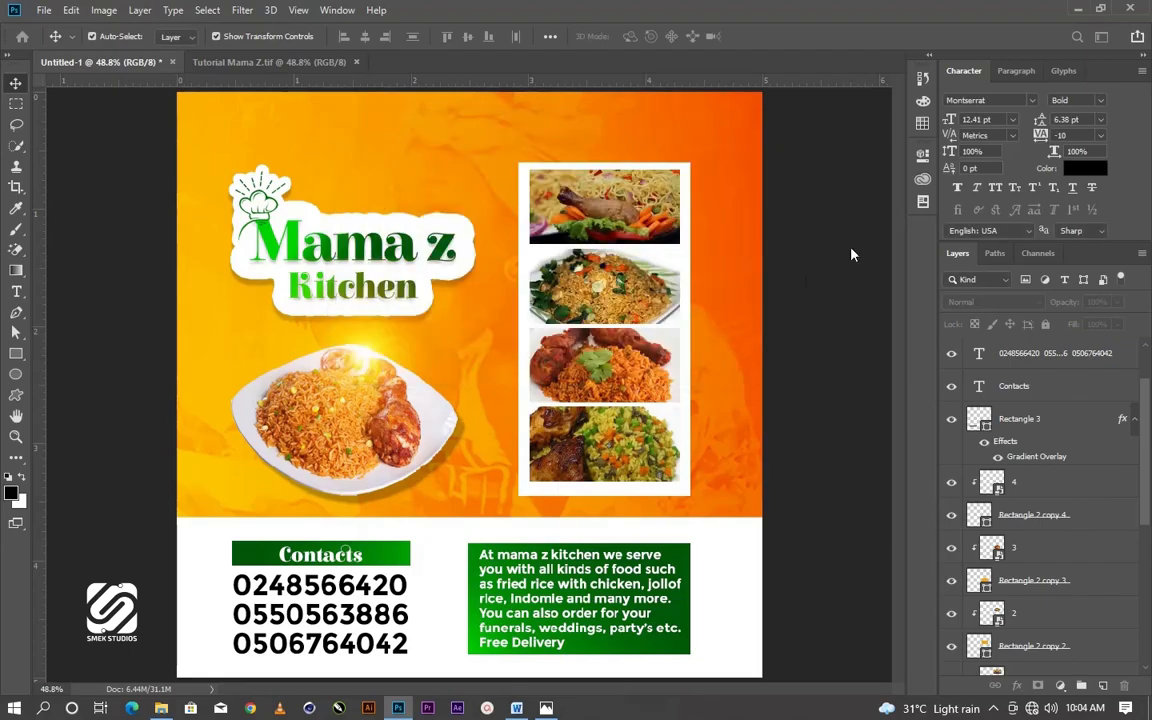